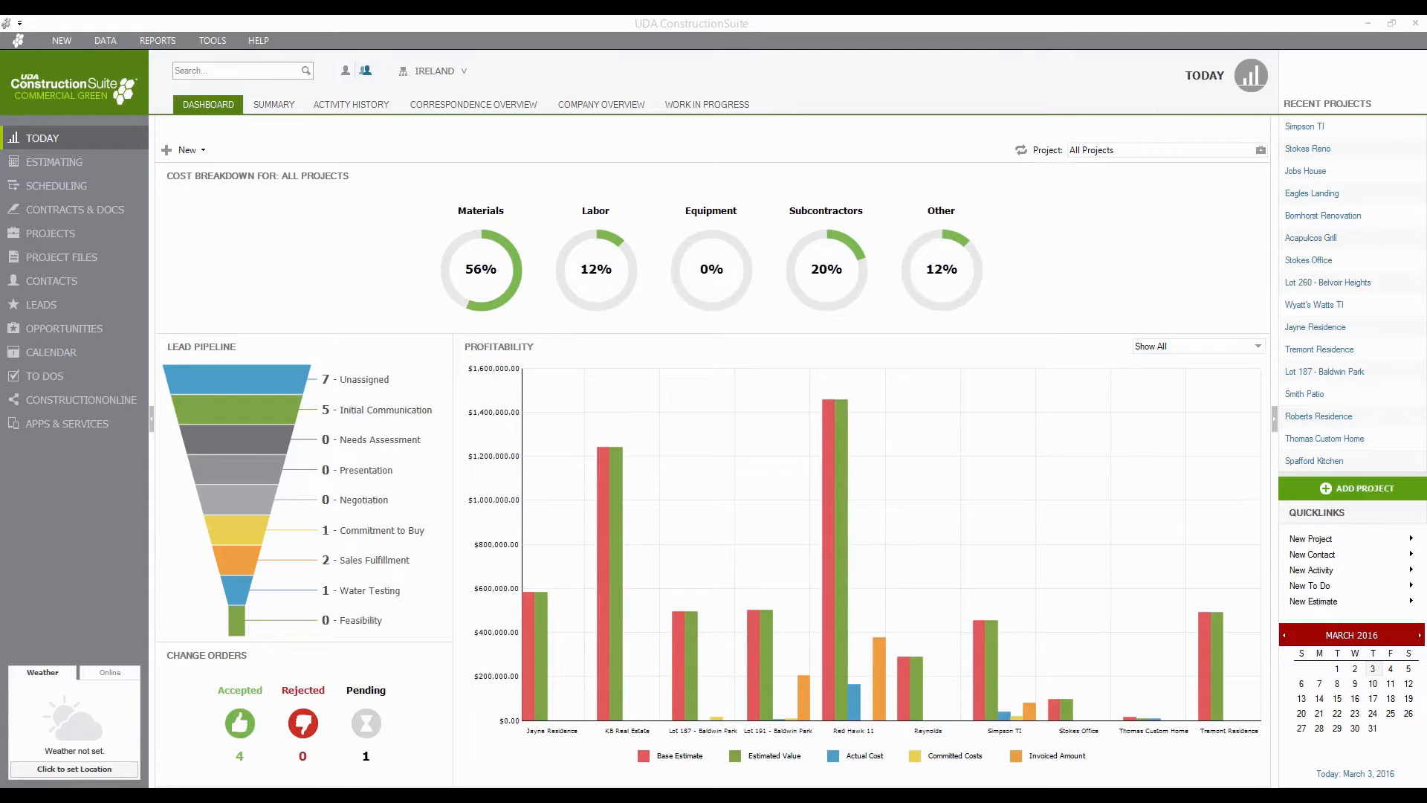
Step: Review the Summary of recent records and examine the lead and submittal entries in the March 2016 calendar
{"action": "left_click", "coordinate": [273, 105]}
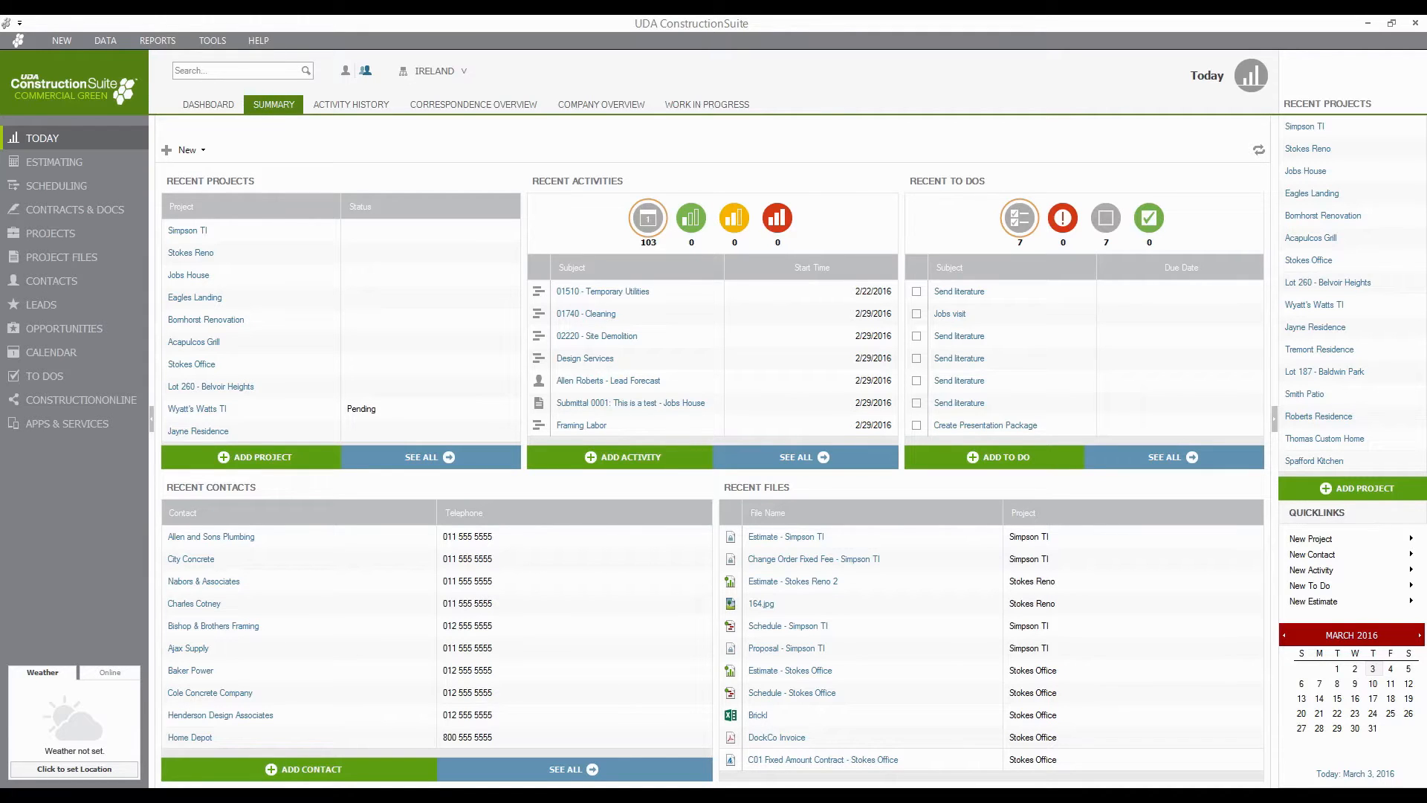
{"action": "left_click", "coordinate": [51, 352]}
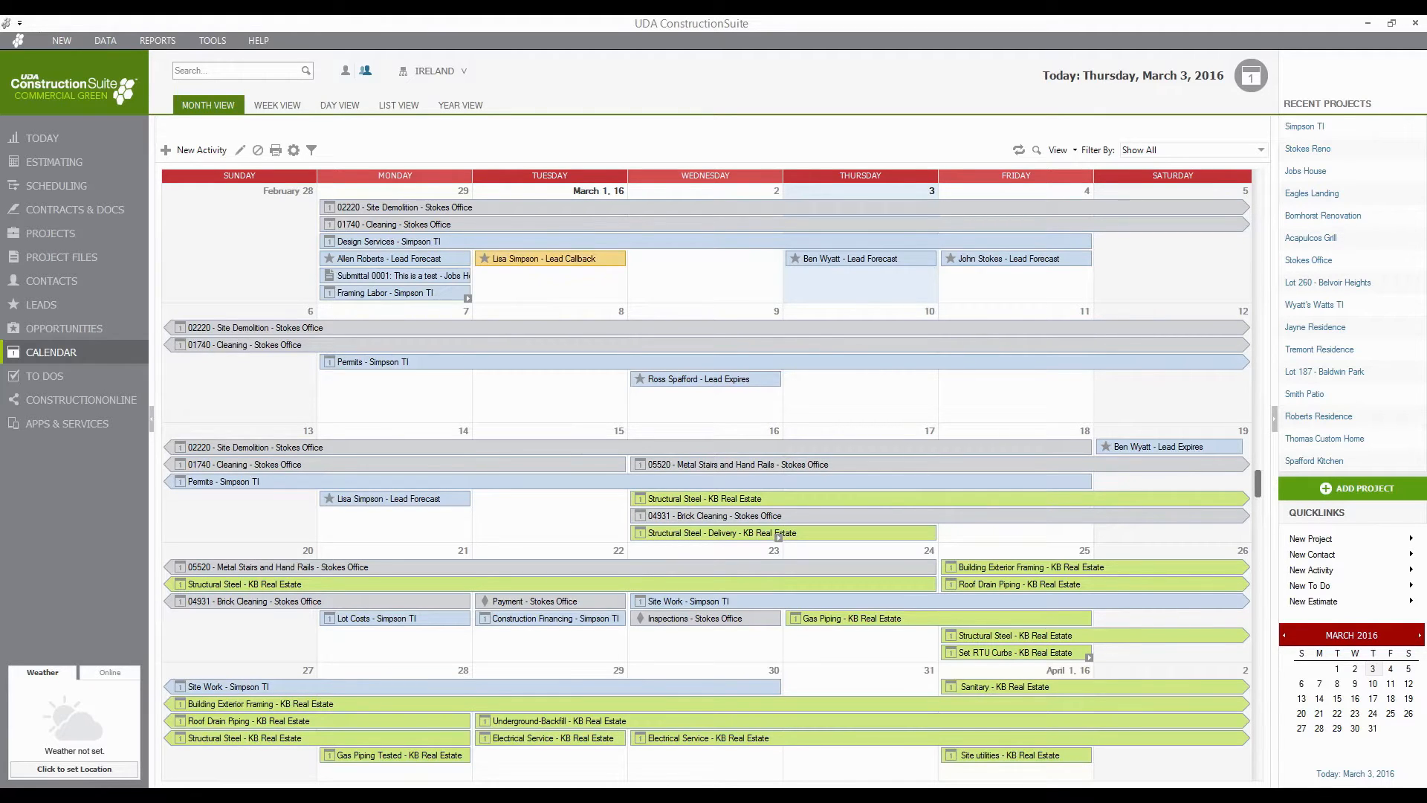
{"action": "left_click", "coordinate": [861, 259]}
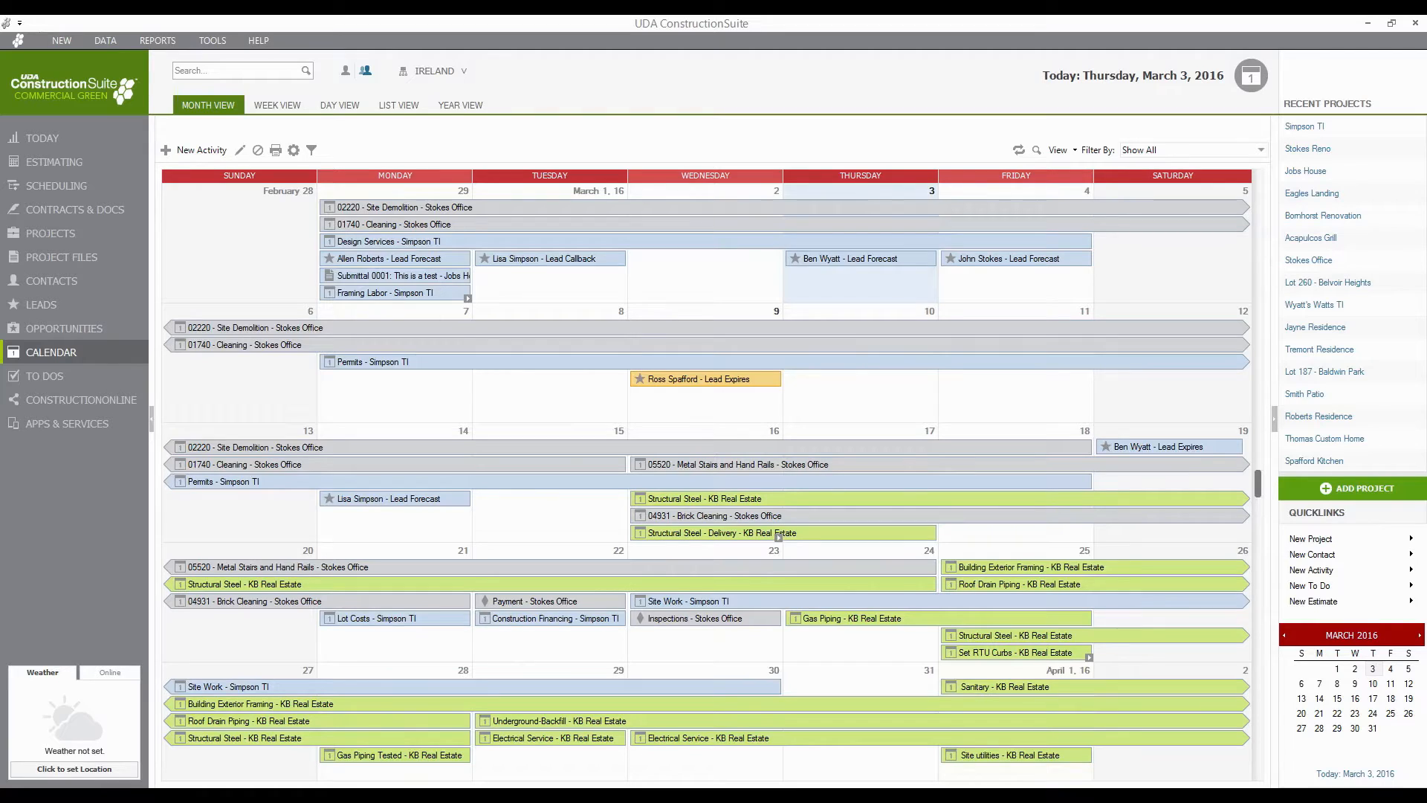
{"action": "left_click", "coordinate": [396, 276]}
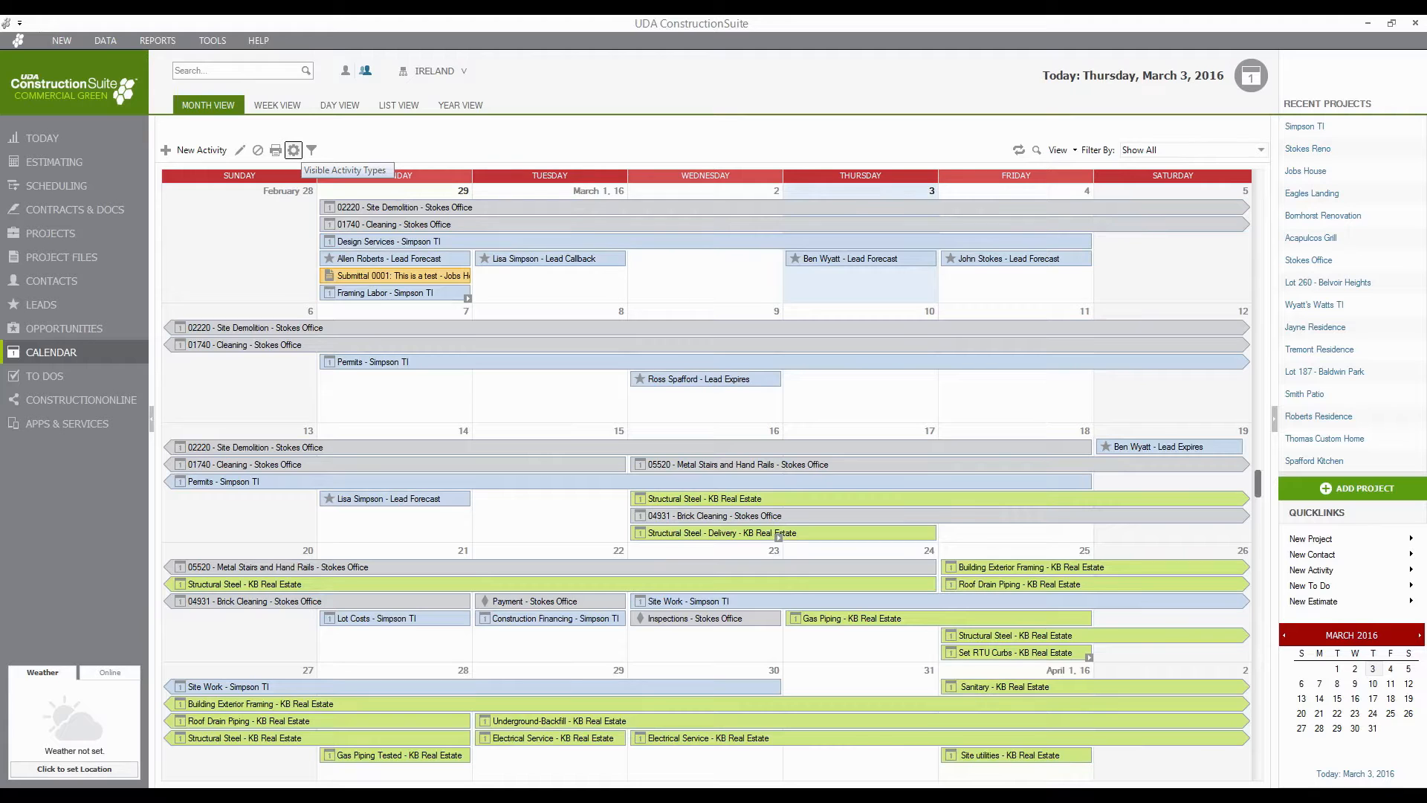
Step: Limit the calendar's visible activity types to Lead, Lead Opportunity, Lead Opportunity Callback and Meeting
{"action": "left_click", "coordinate": [294, 150]}
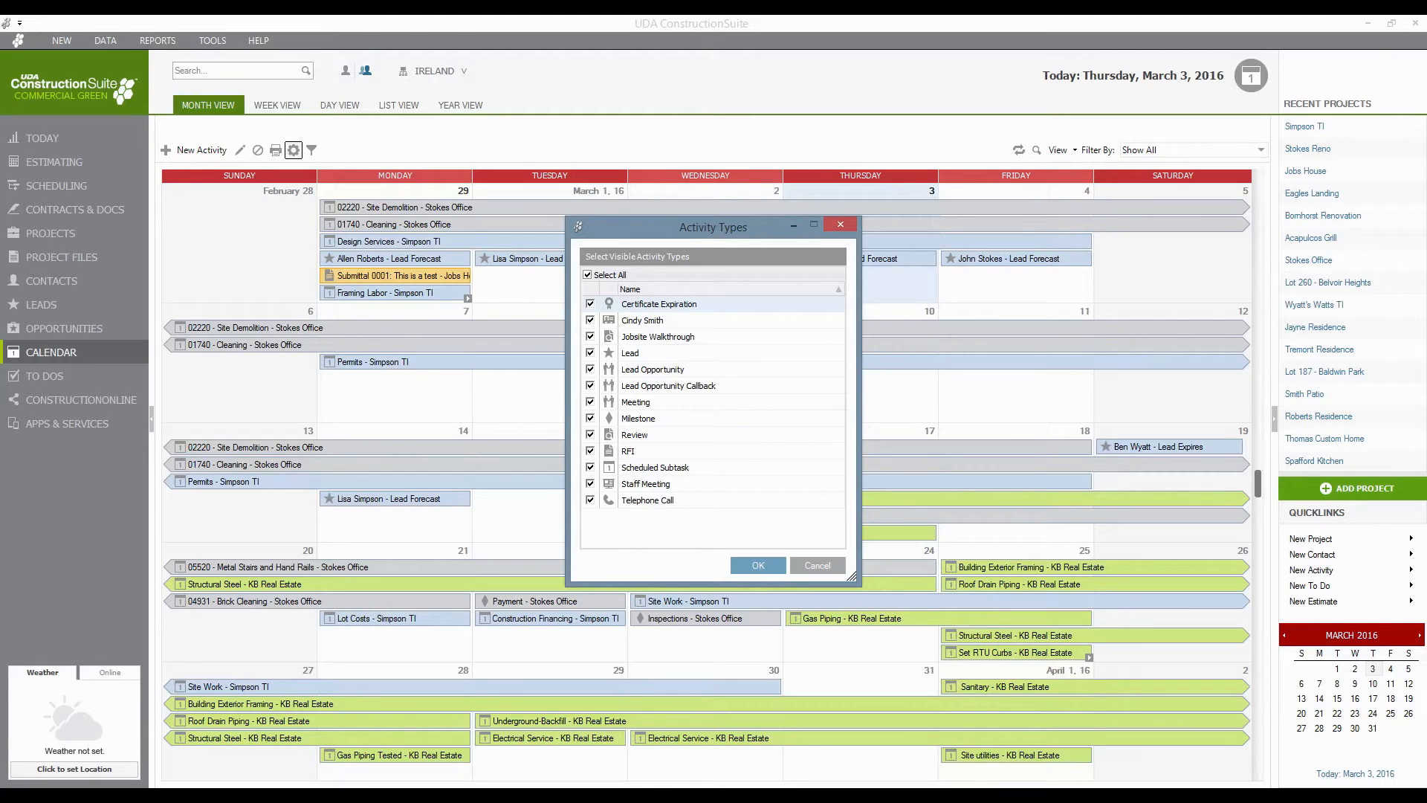
{"action": "left_click", "coordinate": [590, 353]}
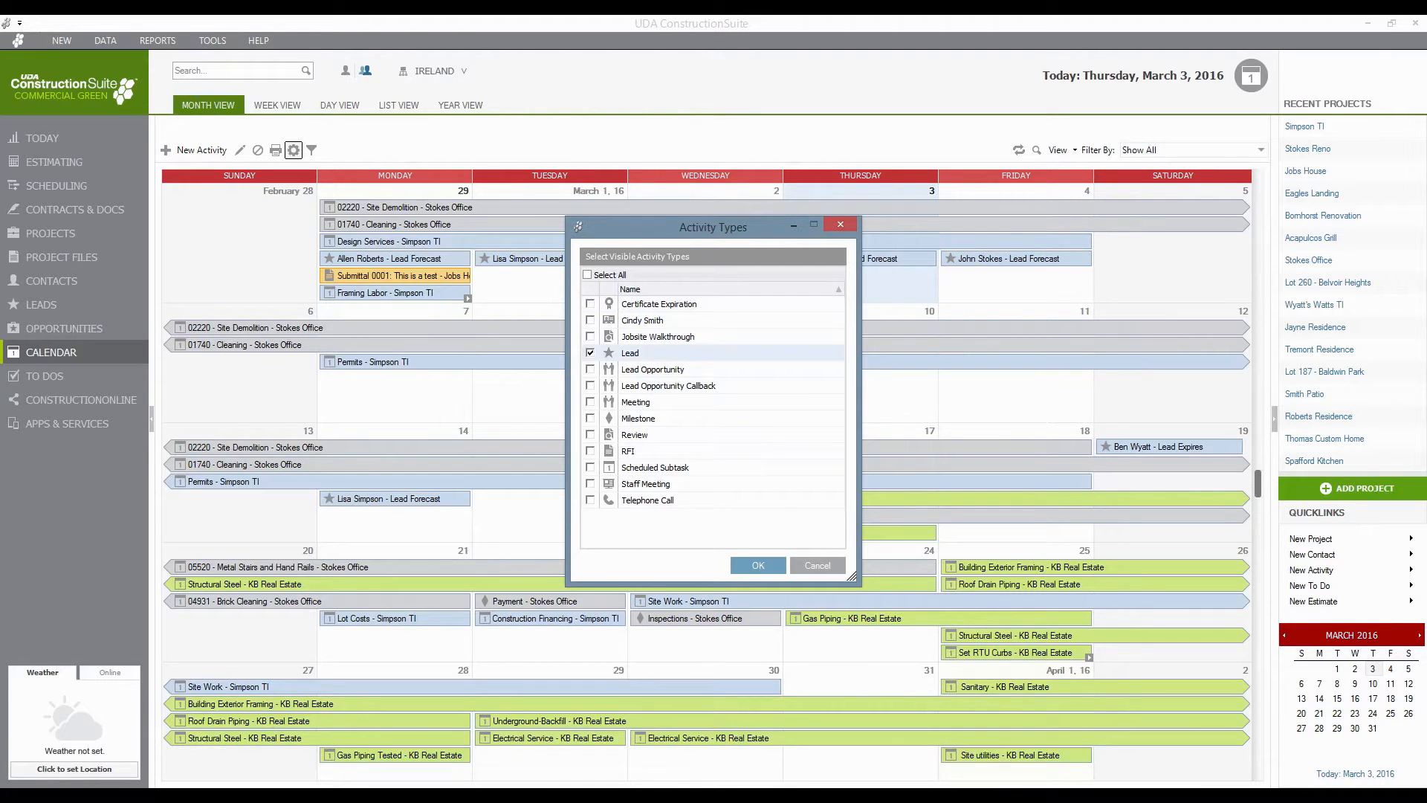
{"action": "left_click", "coordinate": [590, 369]}
{"action": "left_click", "coordinate": [590, 386]}
{"action": "left_click", "coordinate": [590, 402]}
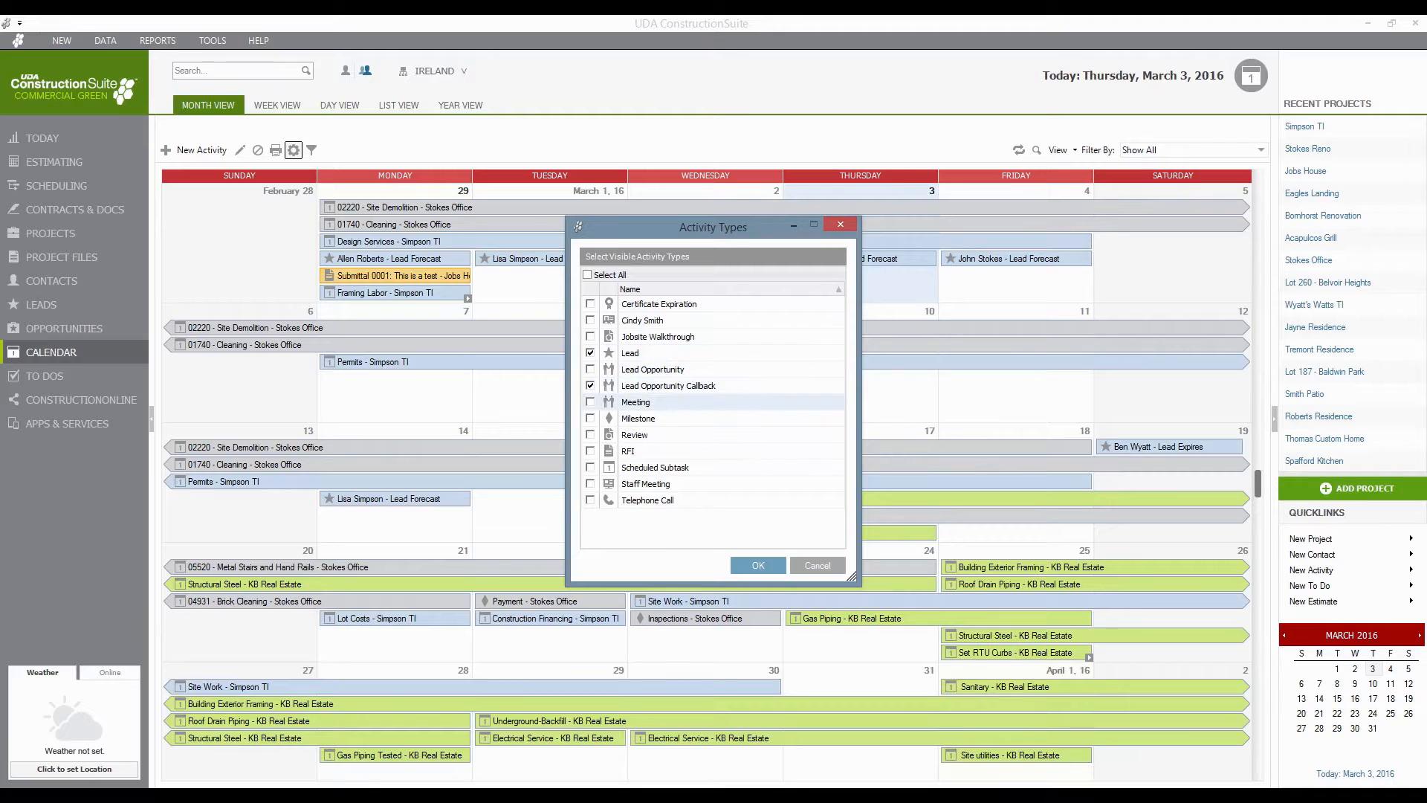
{"action": "left_click", "coordinate": [590, 370]}
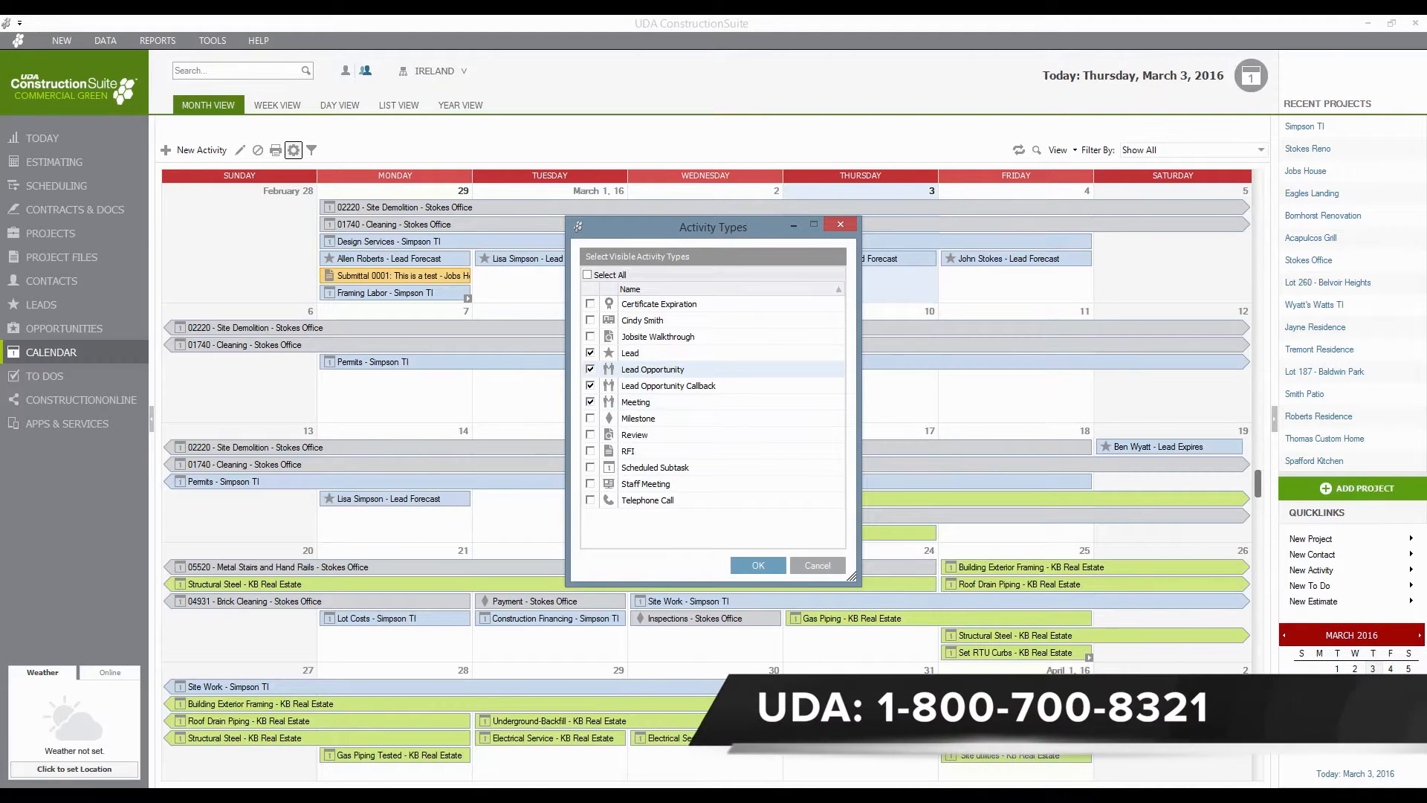
{"action": "left_click", "coordinate": [758, 565]}
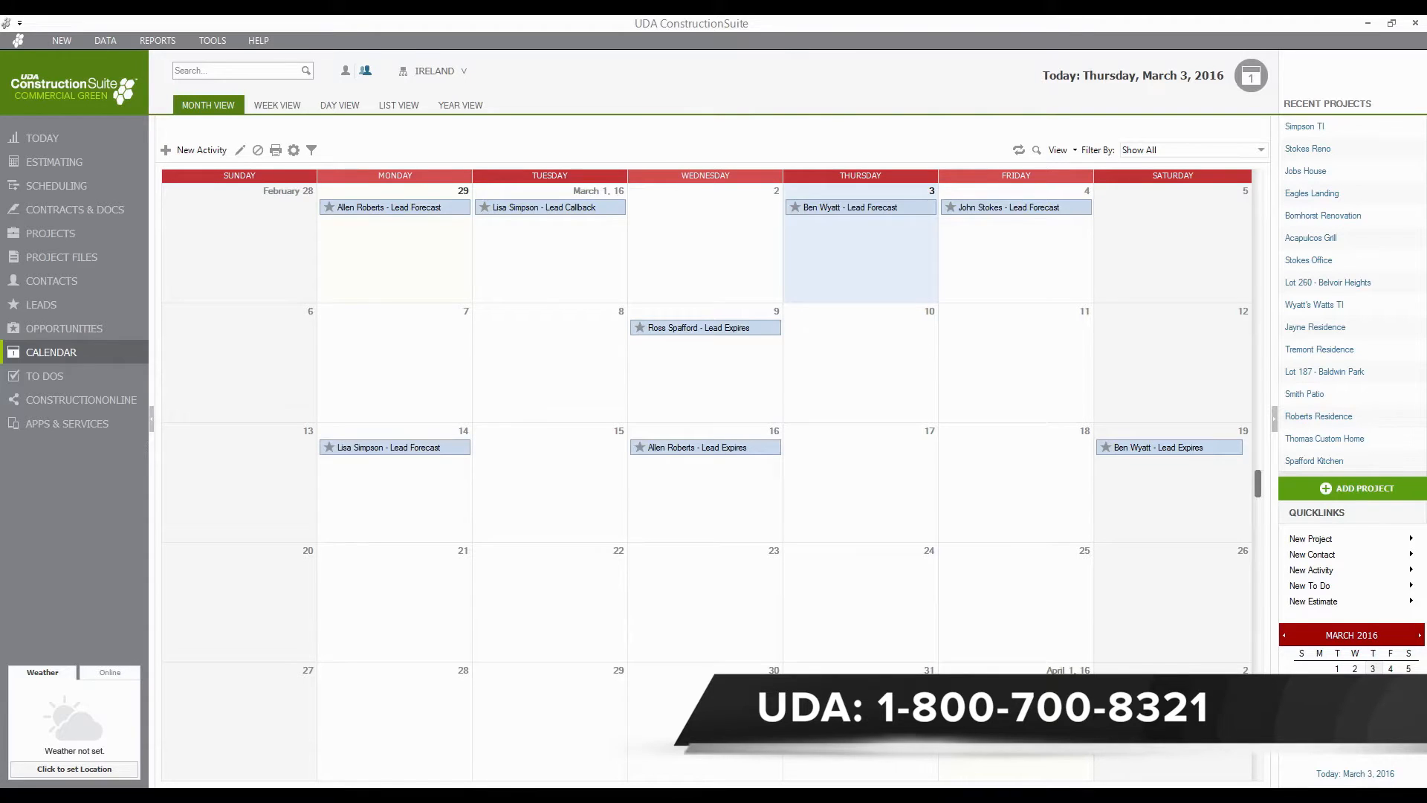
Step: Hide the Lead, Lead Opportunity and Lead Opportunity Callback activity types while keeping the others shown on the calendar
{"action": "left_click", "coordinate": [294, 150]}
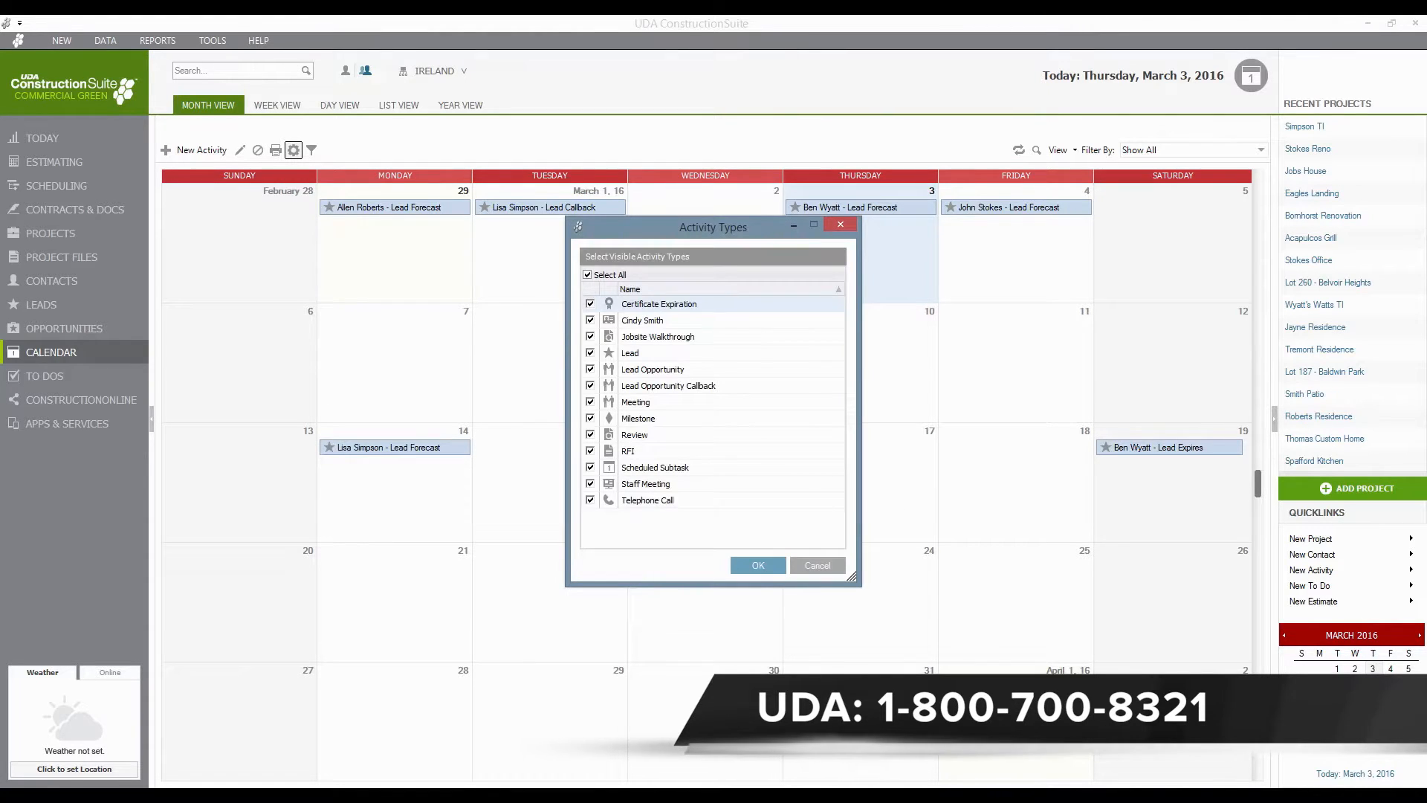
{"action": "left_click", "coordinate": [590, 353]}
{"action": "left_click", "coordinate": [590, 369]}
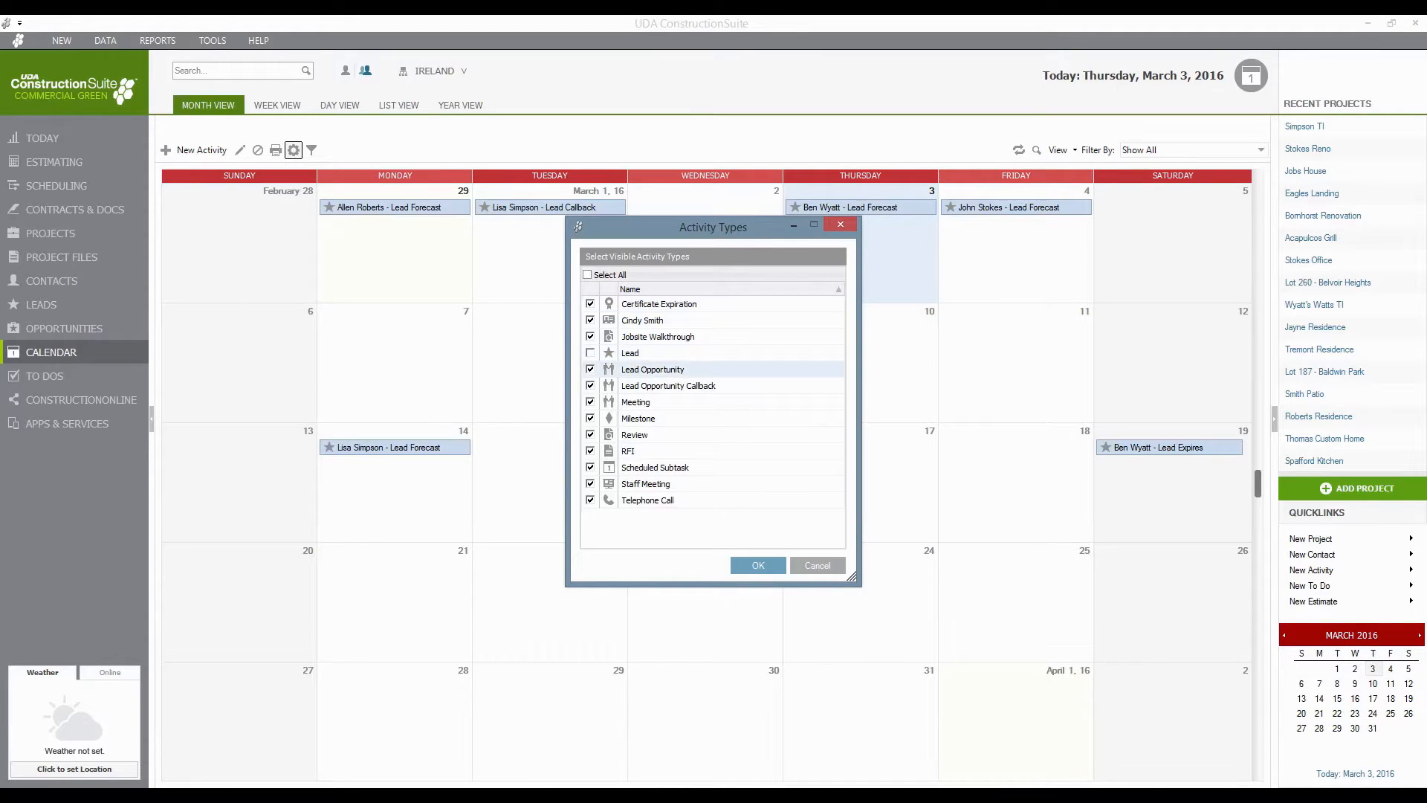
{"action": "left_click", "coordinate": [590, 386]}
{"action": "left_click", "coordinate": [590, 402]}
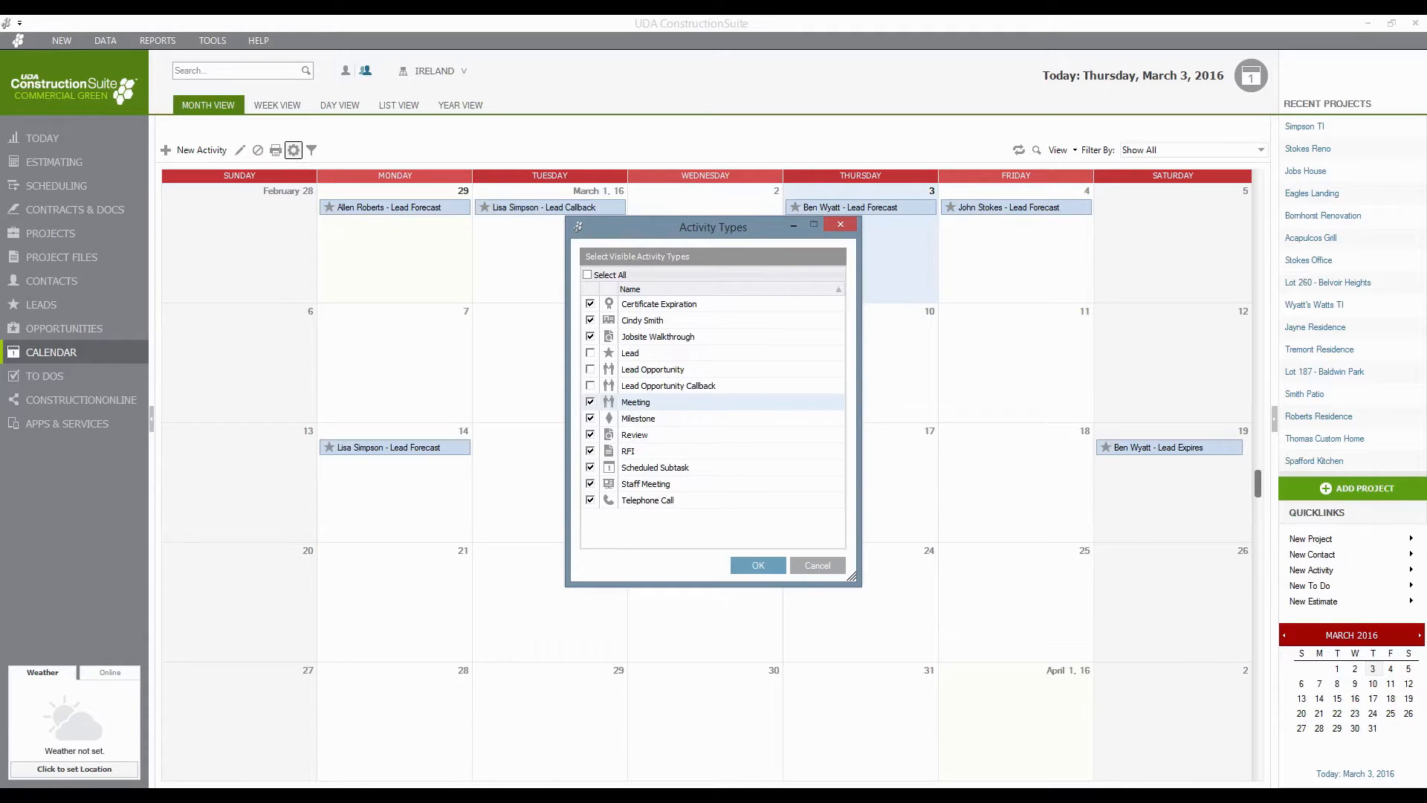
{"action": "left_click", "coordinate": [758, 565]}
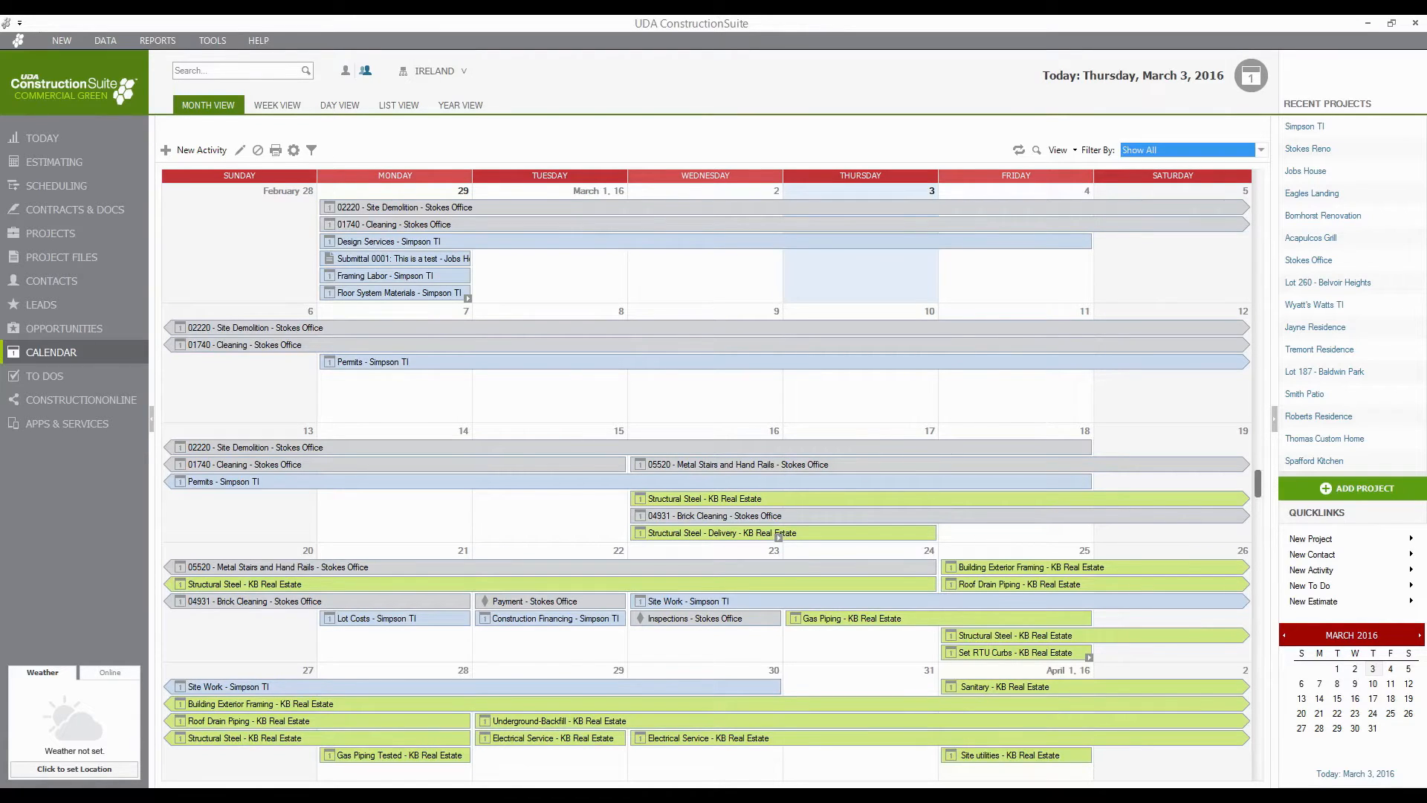
Step: Inspect the calendar's contact and project viewing options, including the available project groups, without applying any
{"action": "left_click", "coordinate": [1061, 150]}
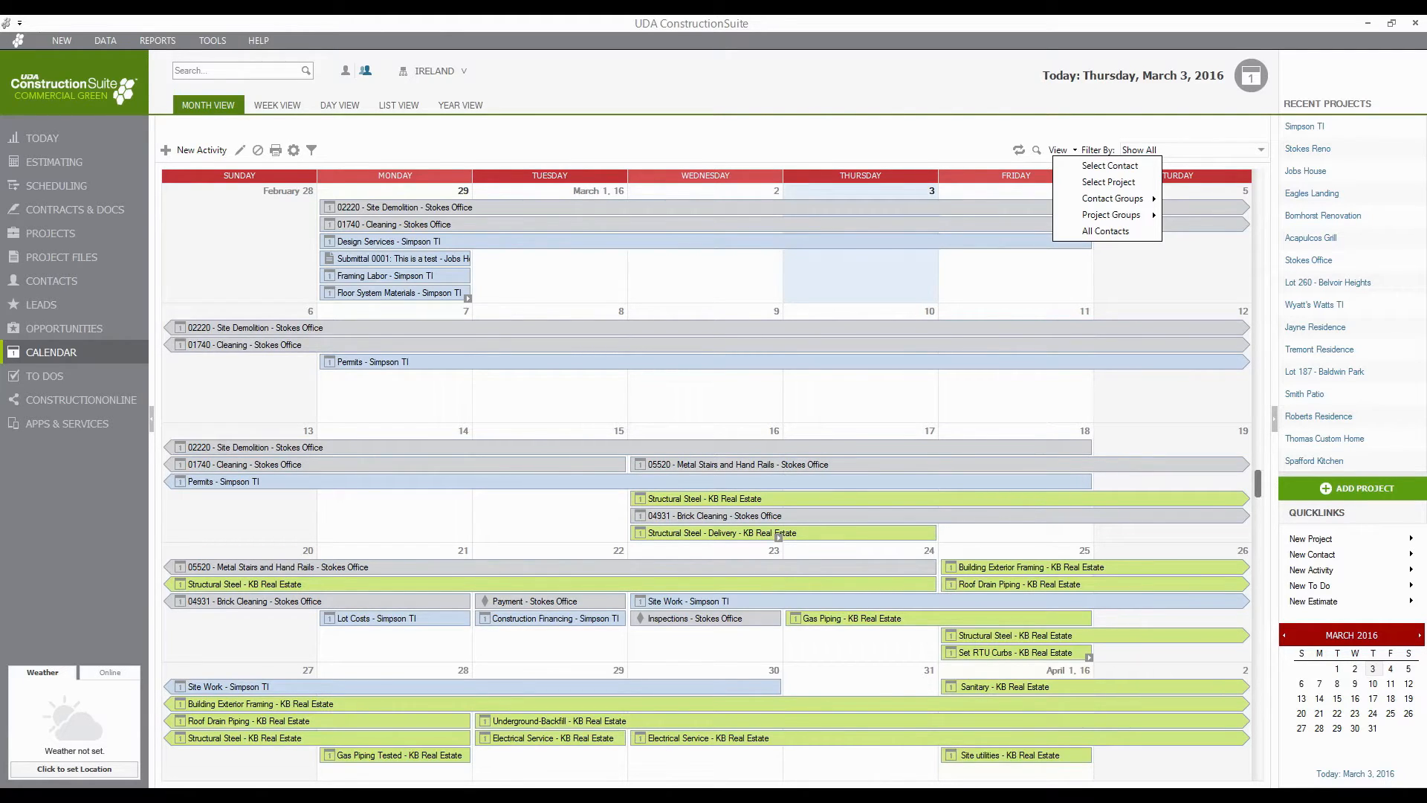
{"action": "mouse_move", "coordinate": [1111, 215]}
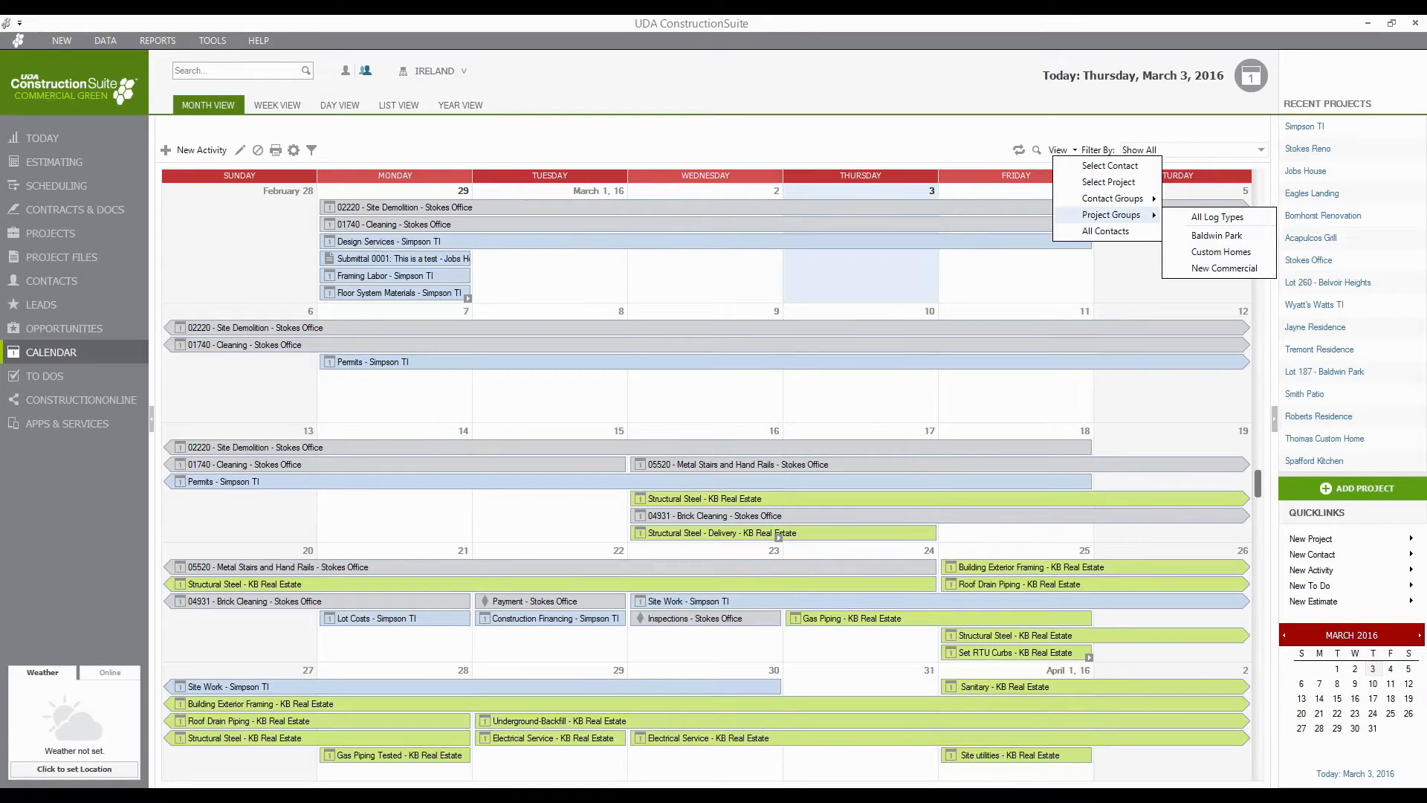
{"action": "key", "text": "Escape"}
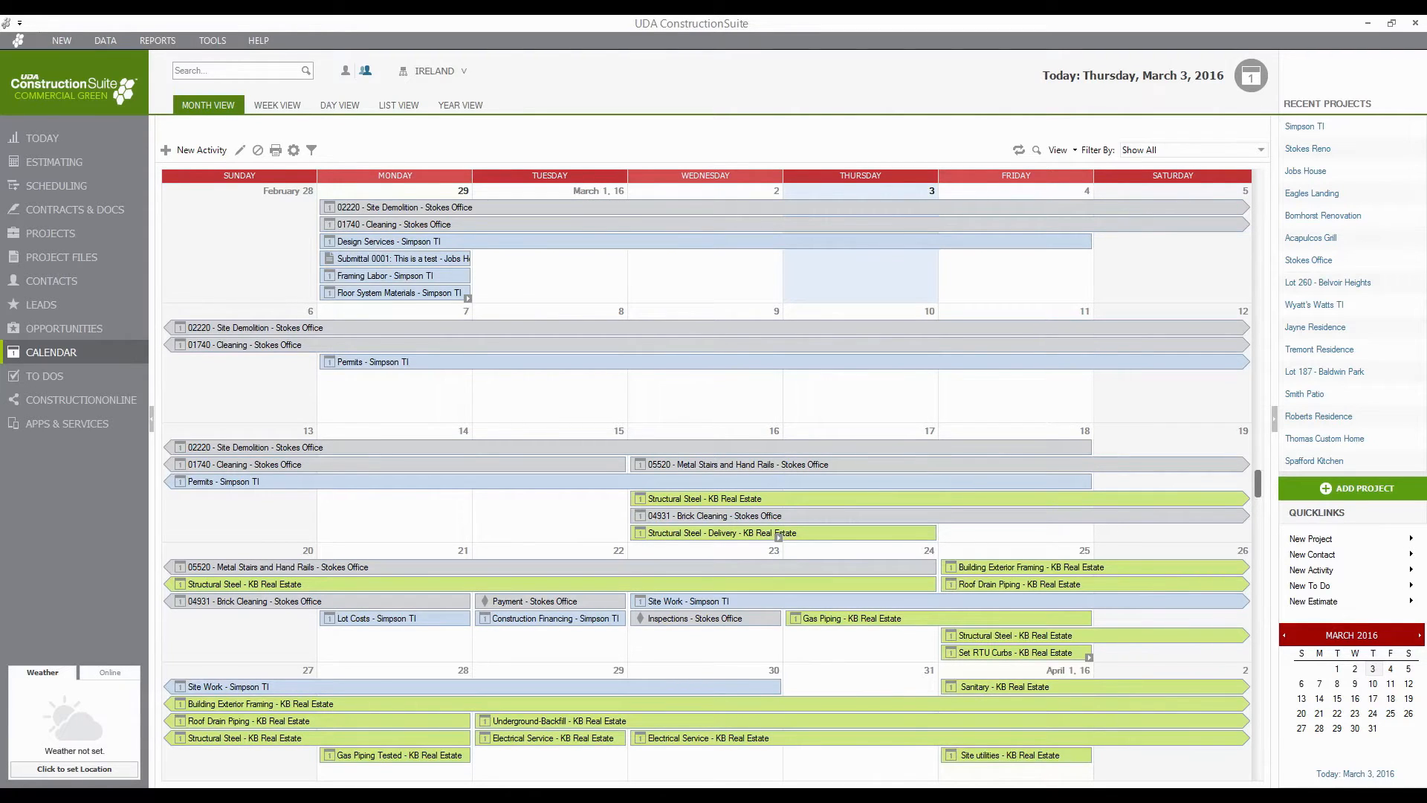
Step: View the calendar by week and by day, showing the day schedule for Thursday, March 3, 2016
{"action": "left_click", "coordinate": [277, 105]}
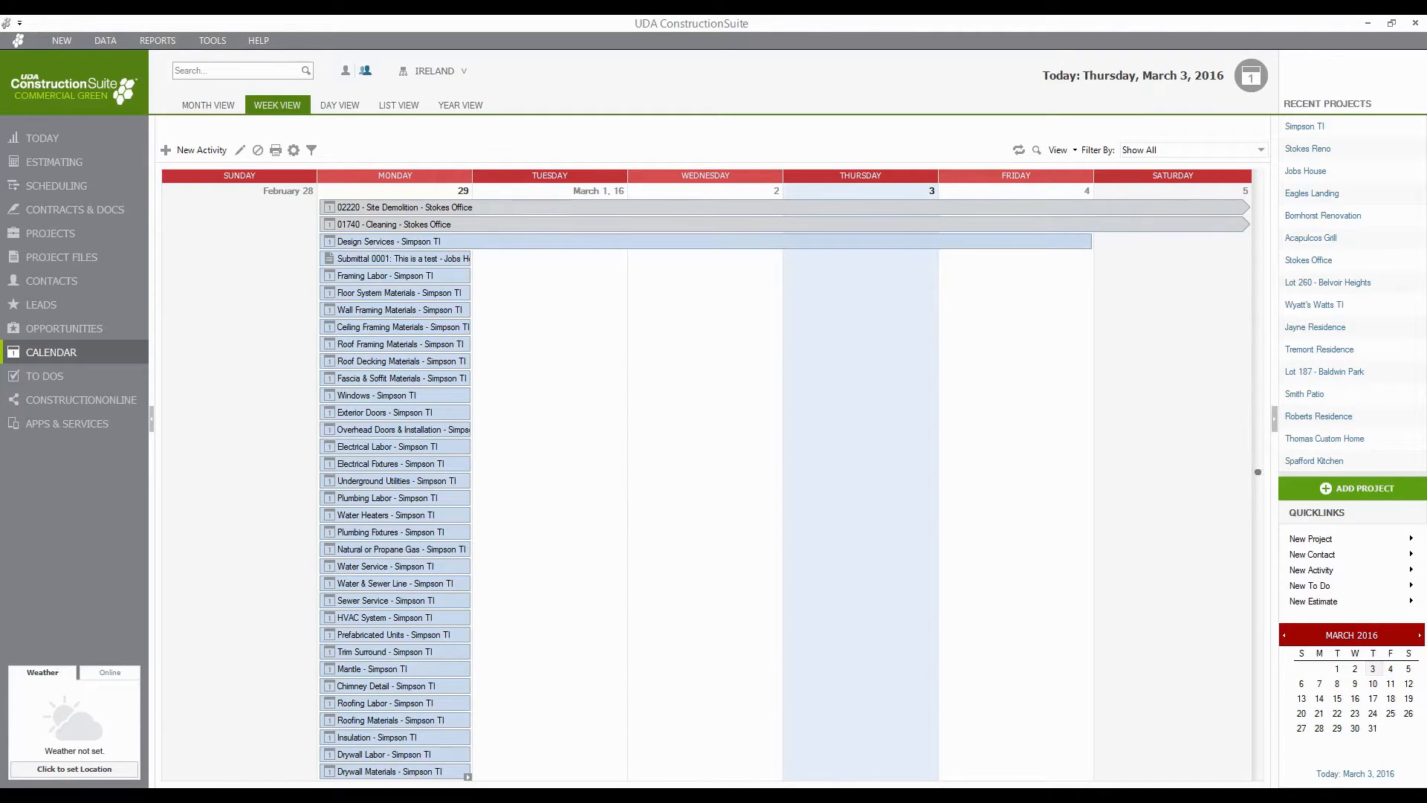
{"action": "left_click", "coordinate": [339, 106]}
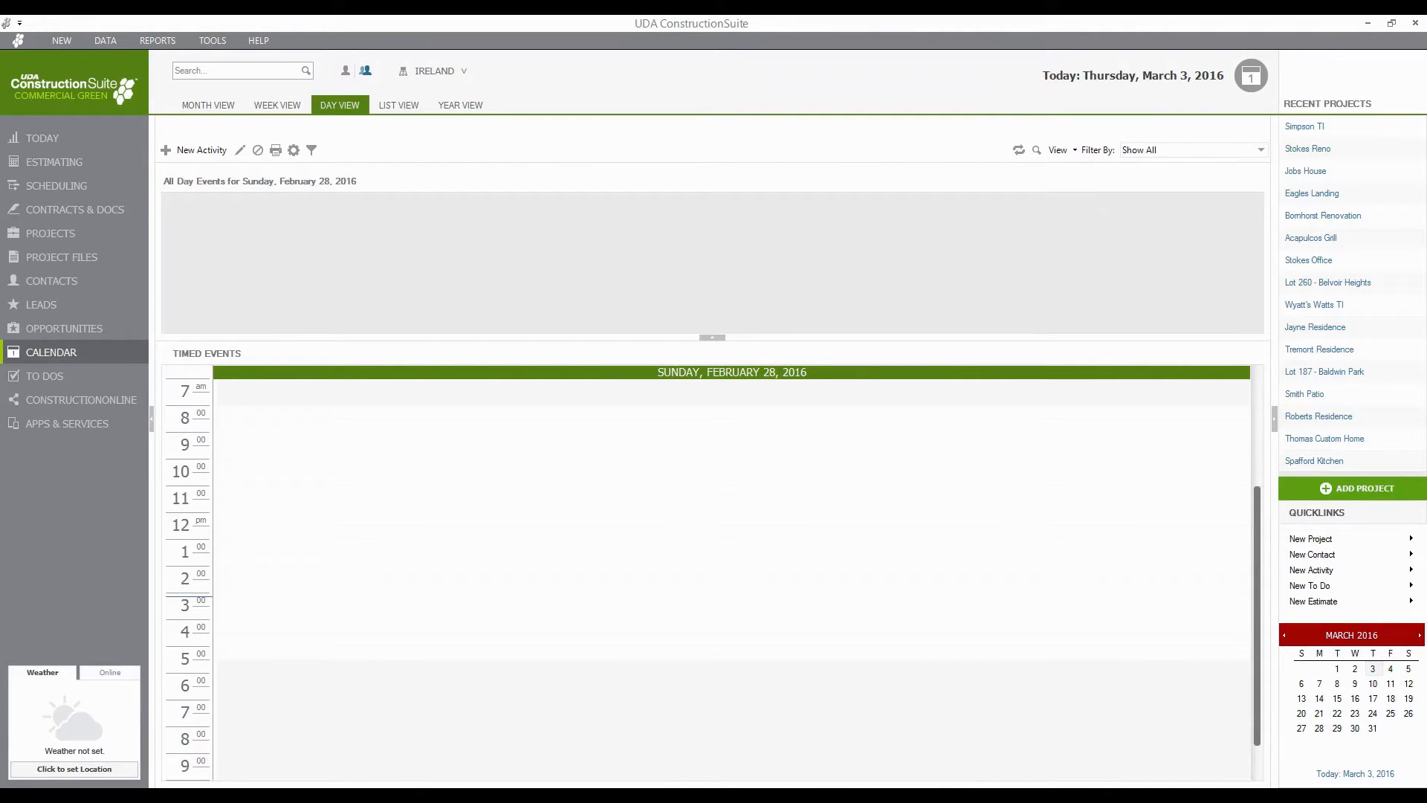
{"action": "left_click", "coordinate": [1372, 668]}
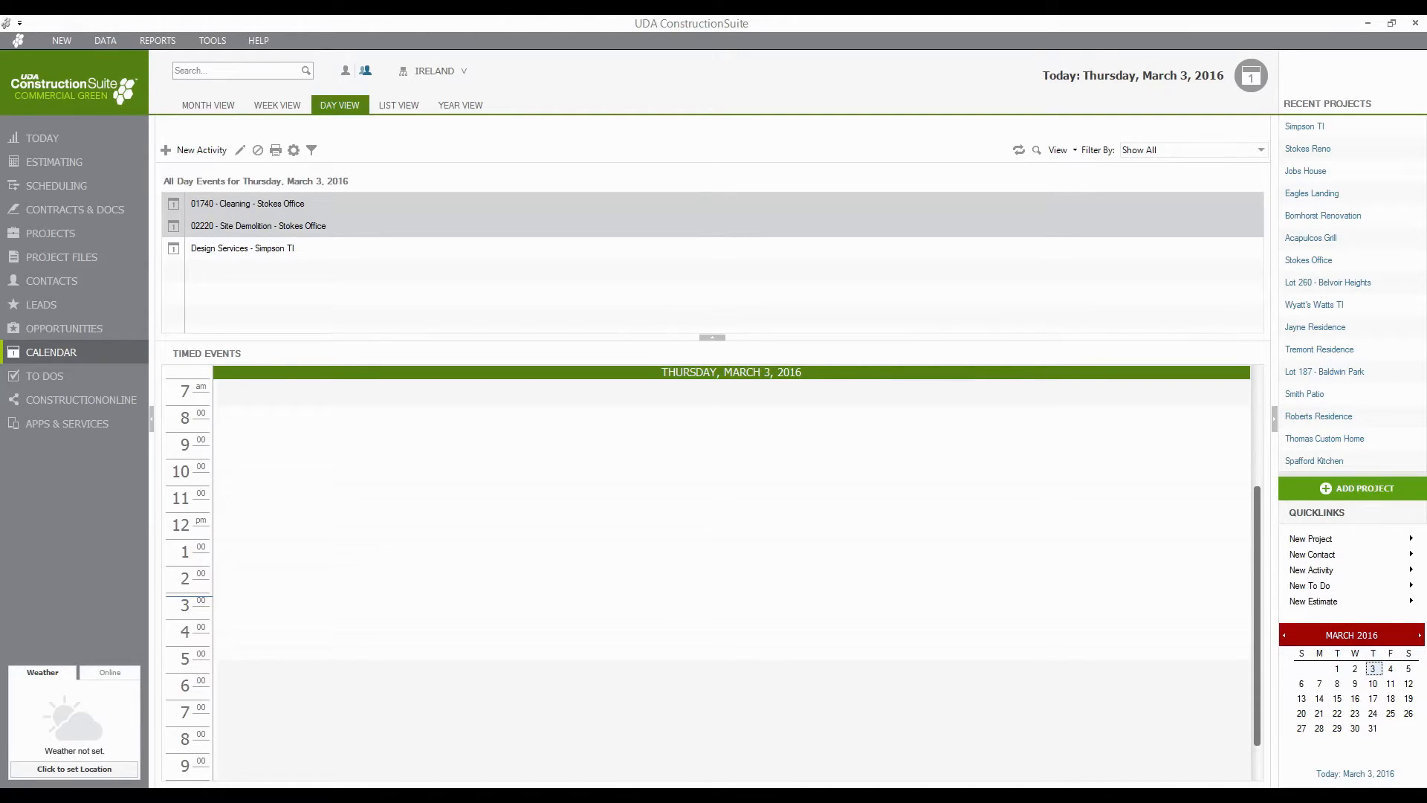
Step: Examine the visible-column choices in the calendar's list view without changing them, and look at the year view
{"action": "left_click", "coordinate": [399, 105]}
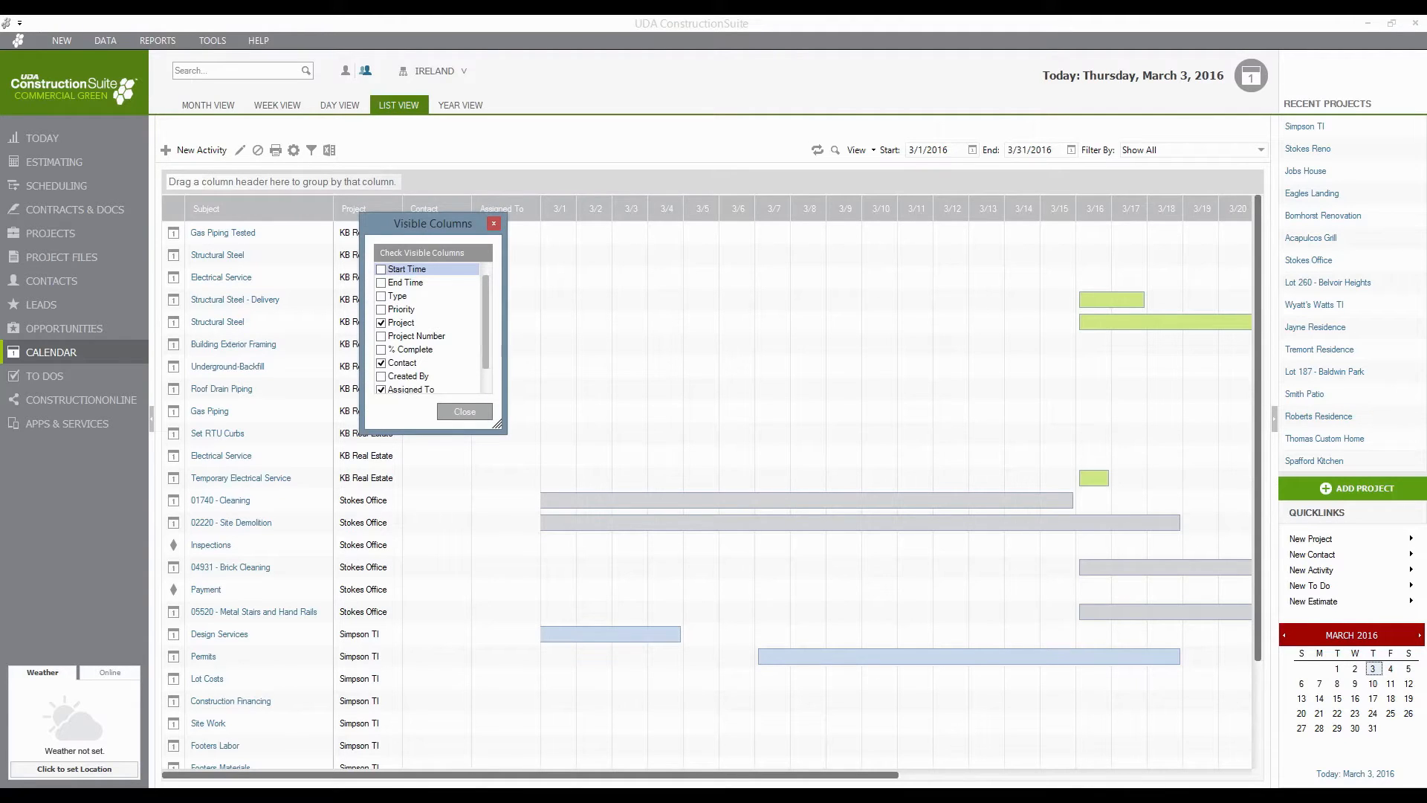
{"action": "left_click", "coordinate": [382, 296]}
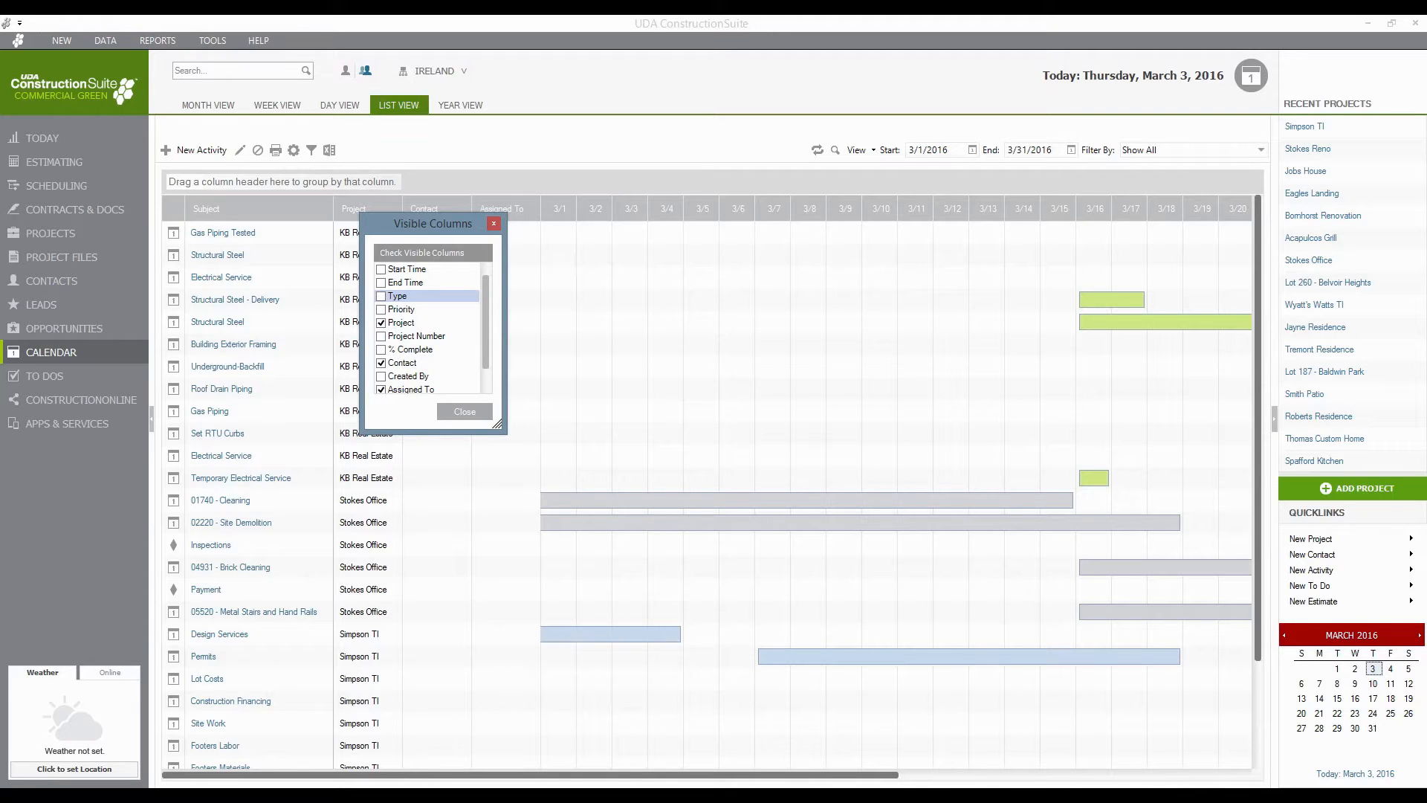
{"action": "scroll", "coordinate": [428, 327], "scroll_direction": "down", "scroll_amount": 1}
{"action": "scroll", "coordinate": [428, 327], "scroll_direction": "up", "scroll_amount": 1}
{"action": "left_click", "coordinate": [464, 411]}
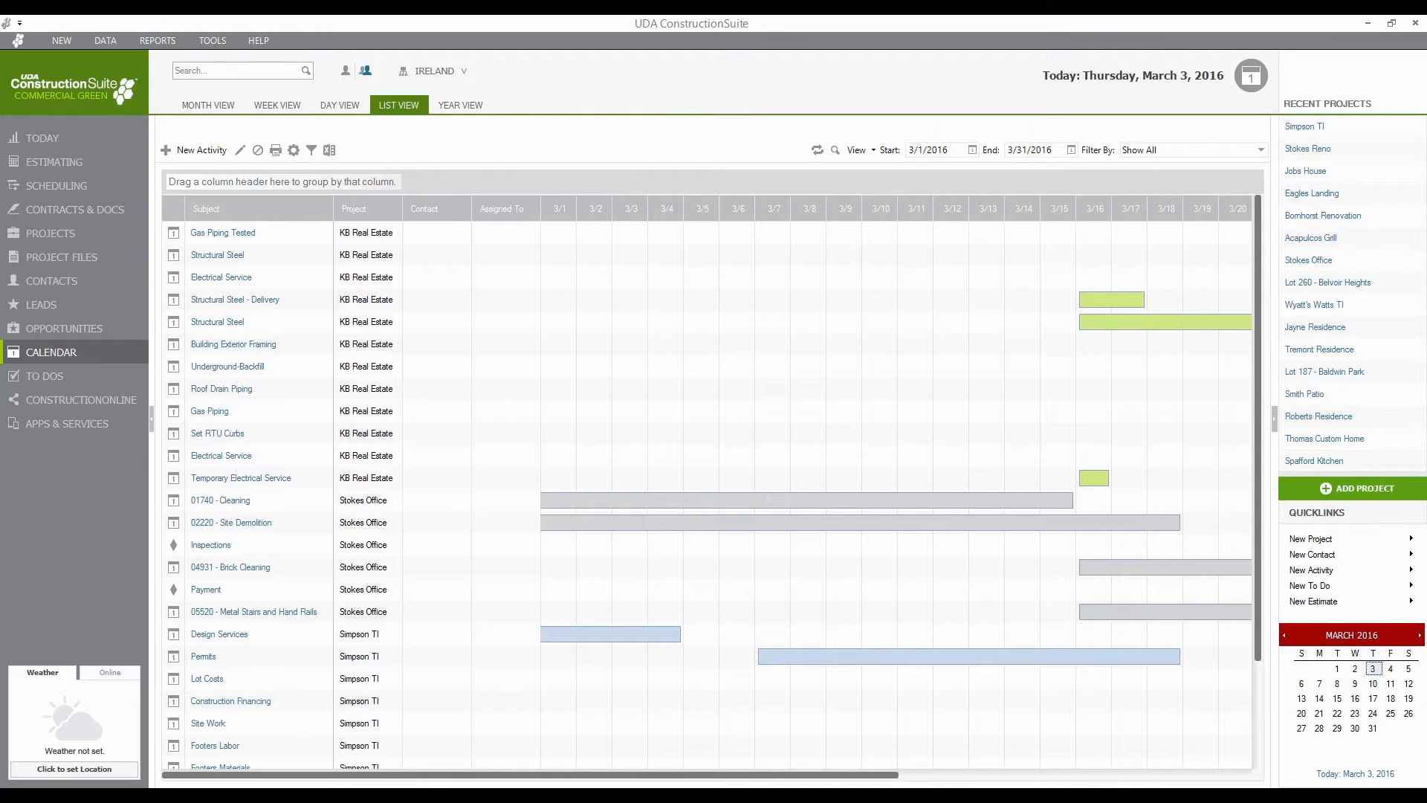
{"action": "left_click", "coordinate": [460, 106]}
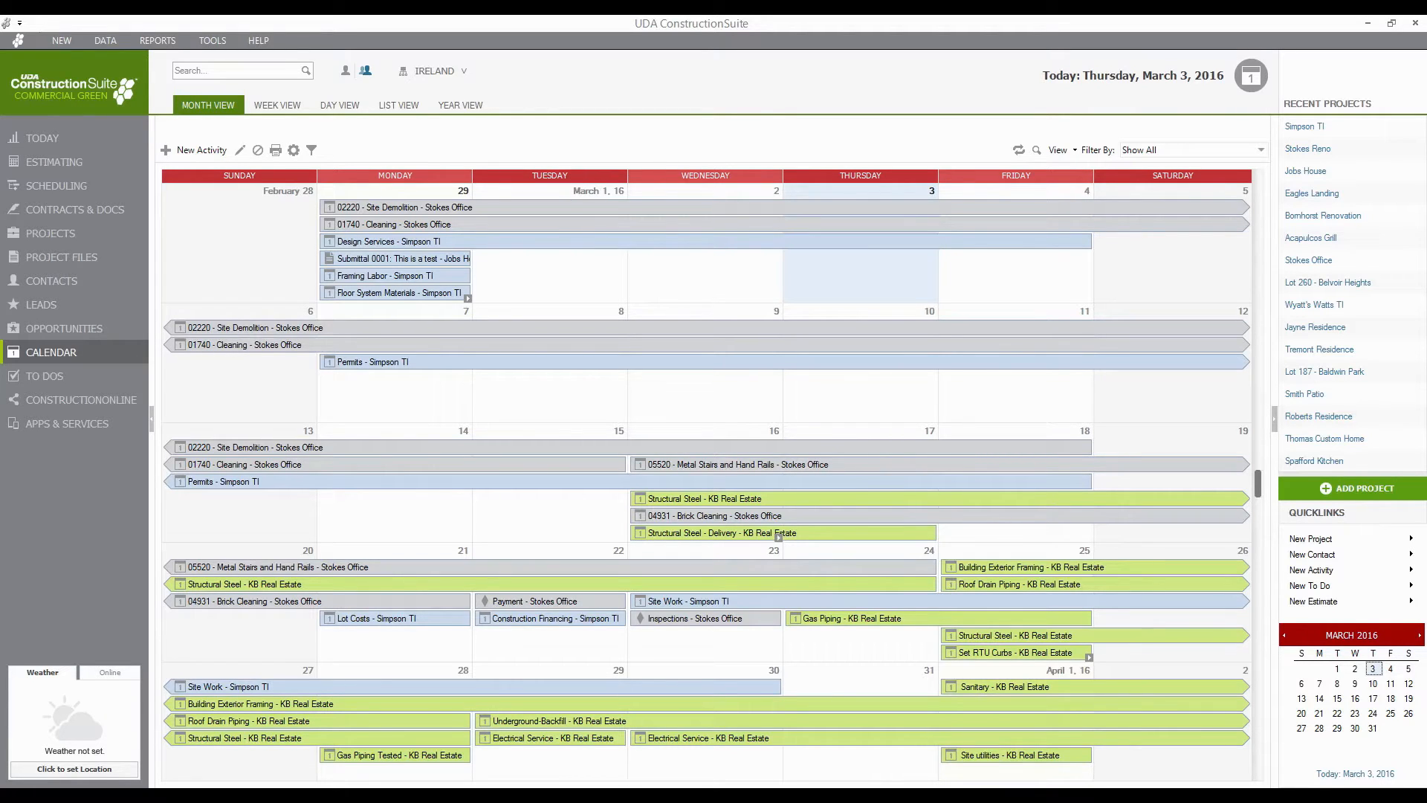
Step: Start a new all-day activity on 3/9/2016 and inspect the selectable activity types, leaving Meeting as the type
{"action": "double_click", "coordinate": [704, 395]}
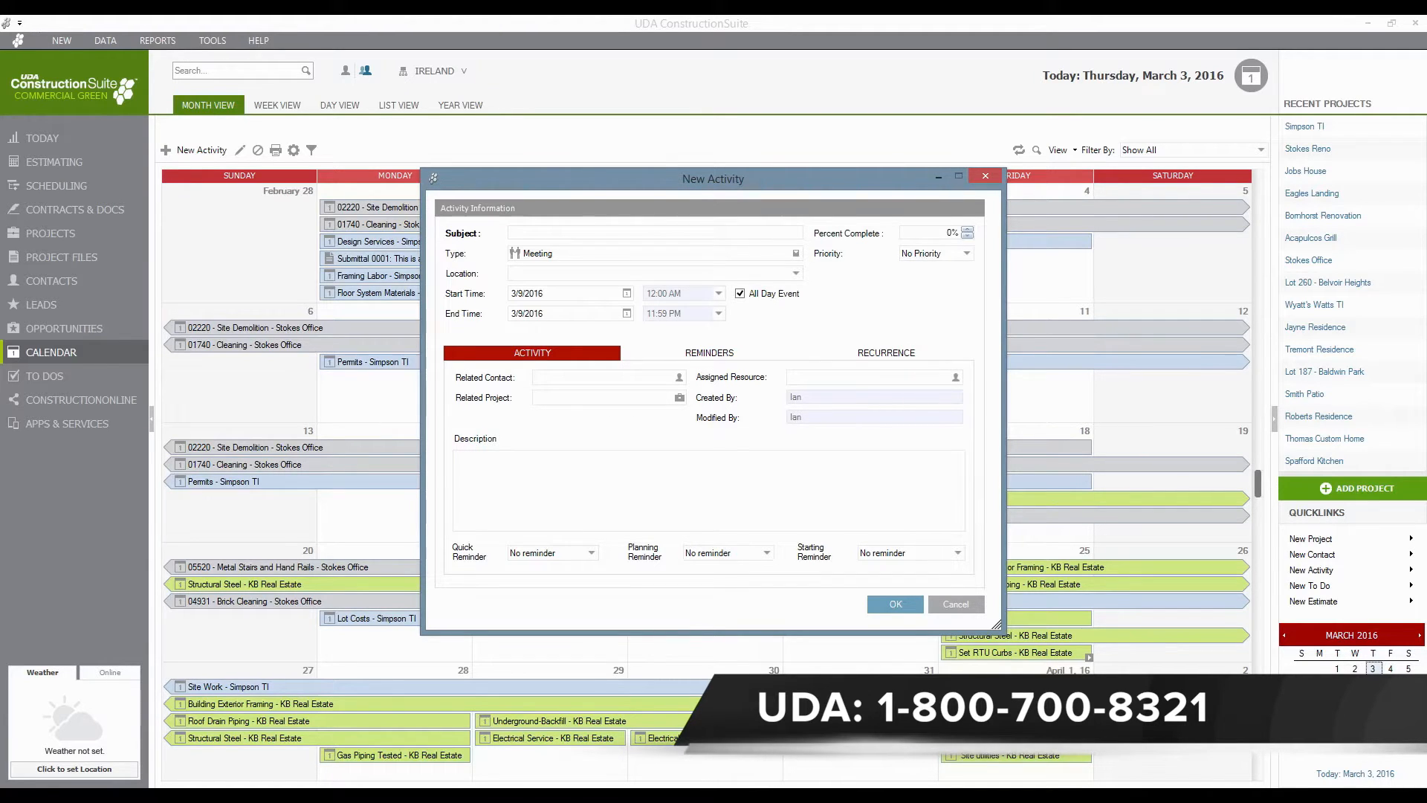
{"action": "left_click", "coordinate": [795, 253]}
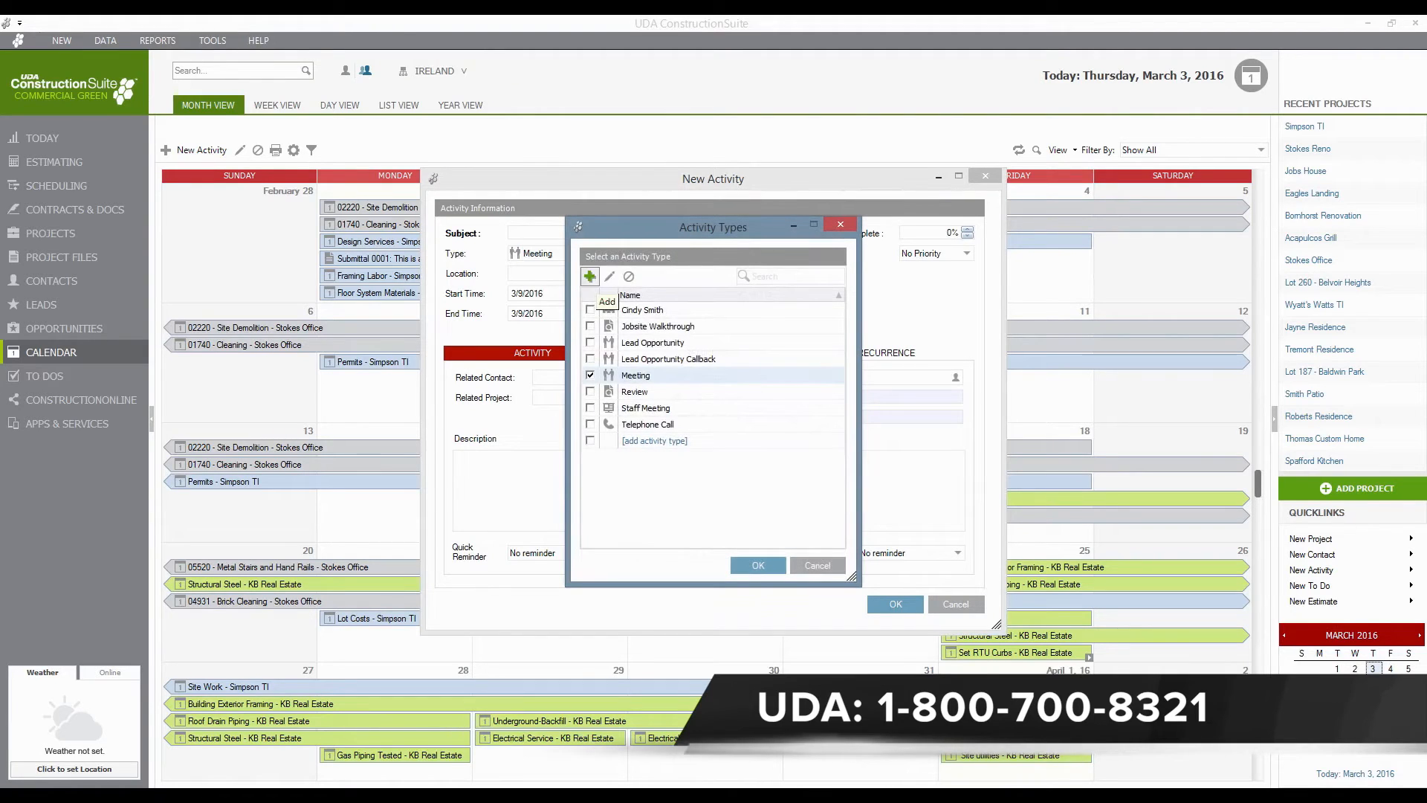
{"action": "left_click", "coordinate": [817, 566]}
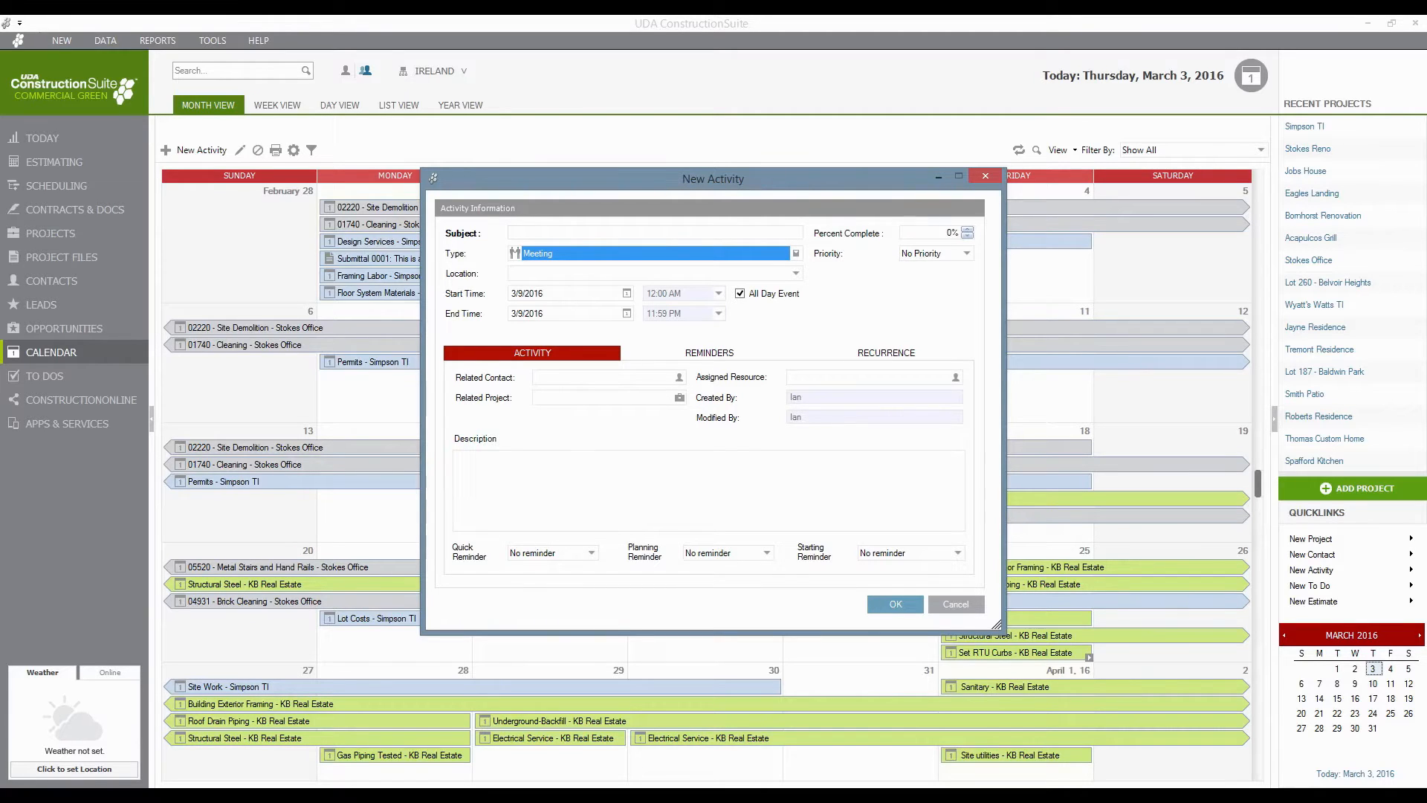
Step: Try adding a starting reminder to the new activity and discard the activity without saving
{"action": "left_click", "coordinate": [709, 353]}
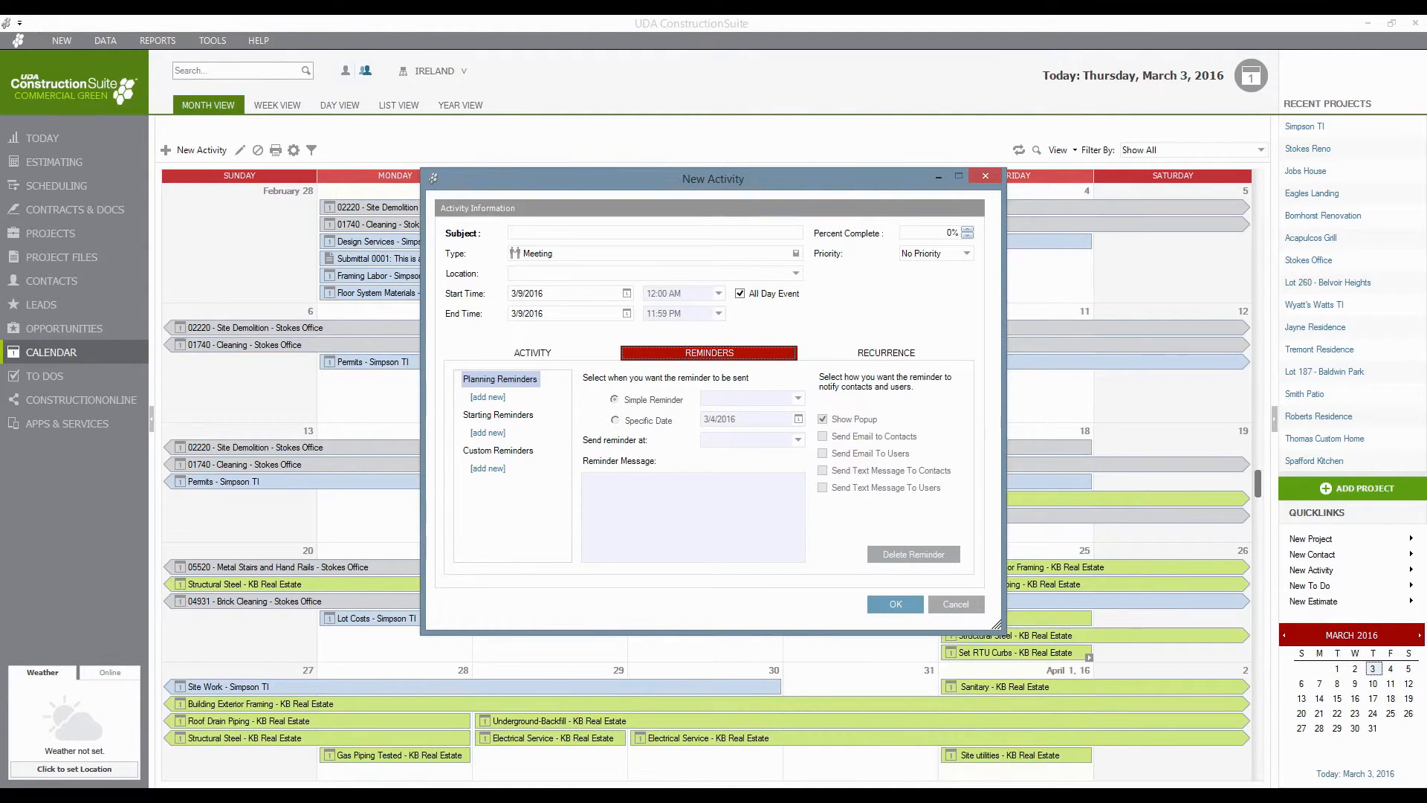
{"action": "left_click", "coordinate": [487, 432]}
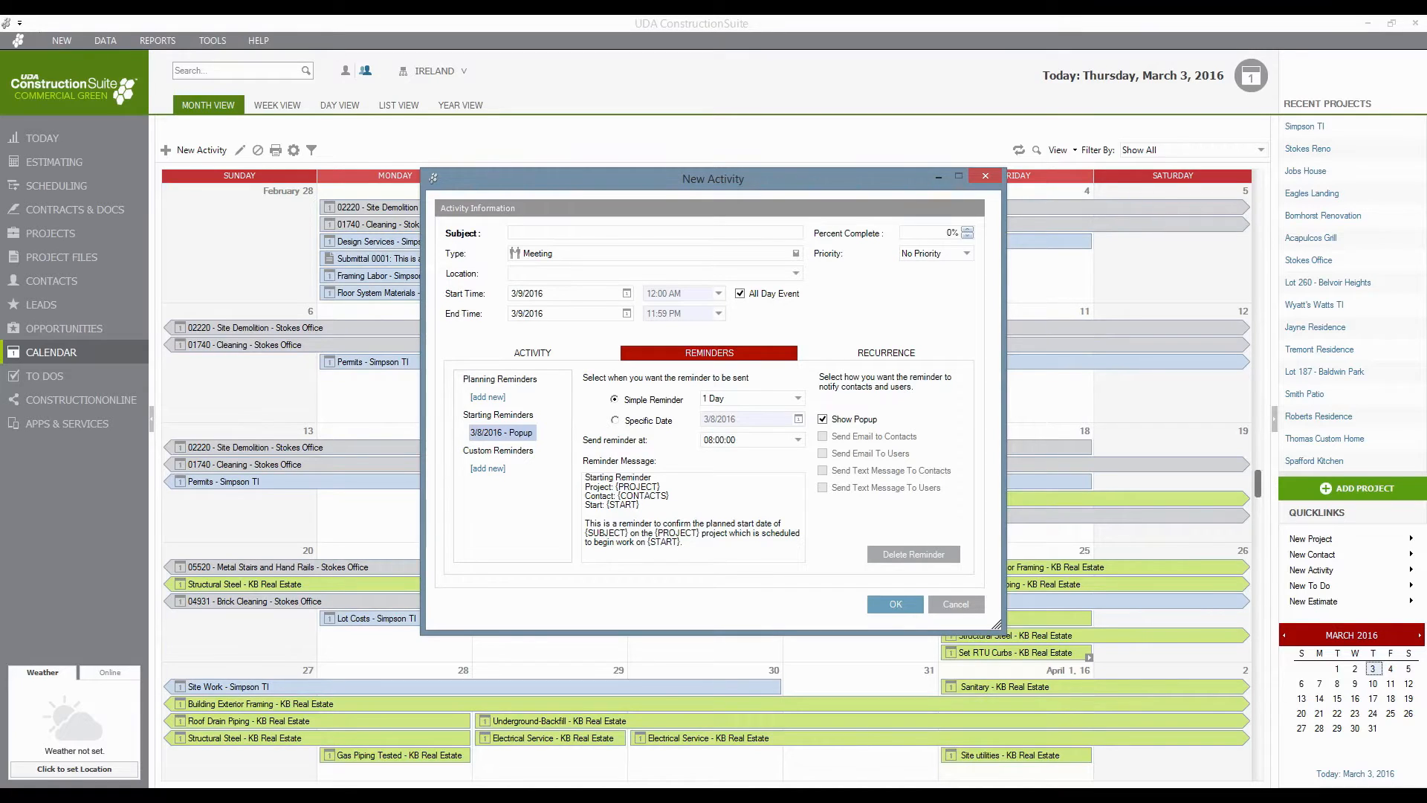
{"action": "left_click", "coordinate": [532, 353]}
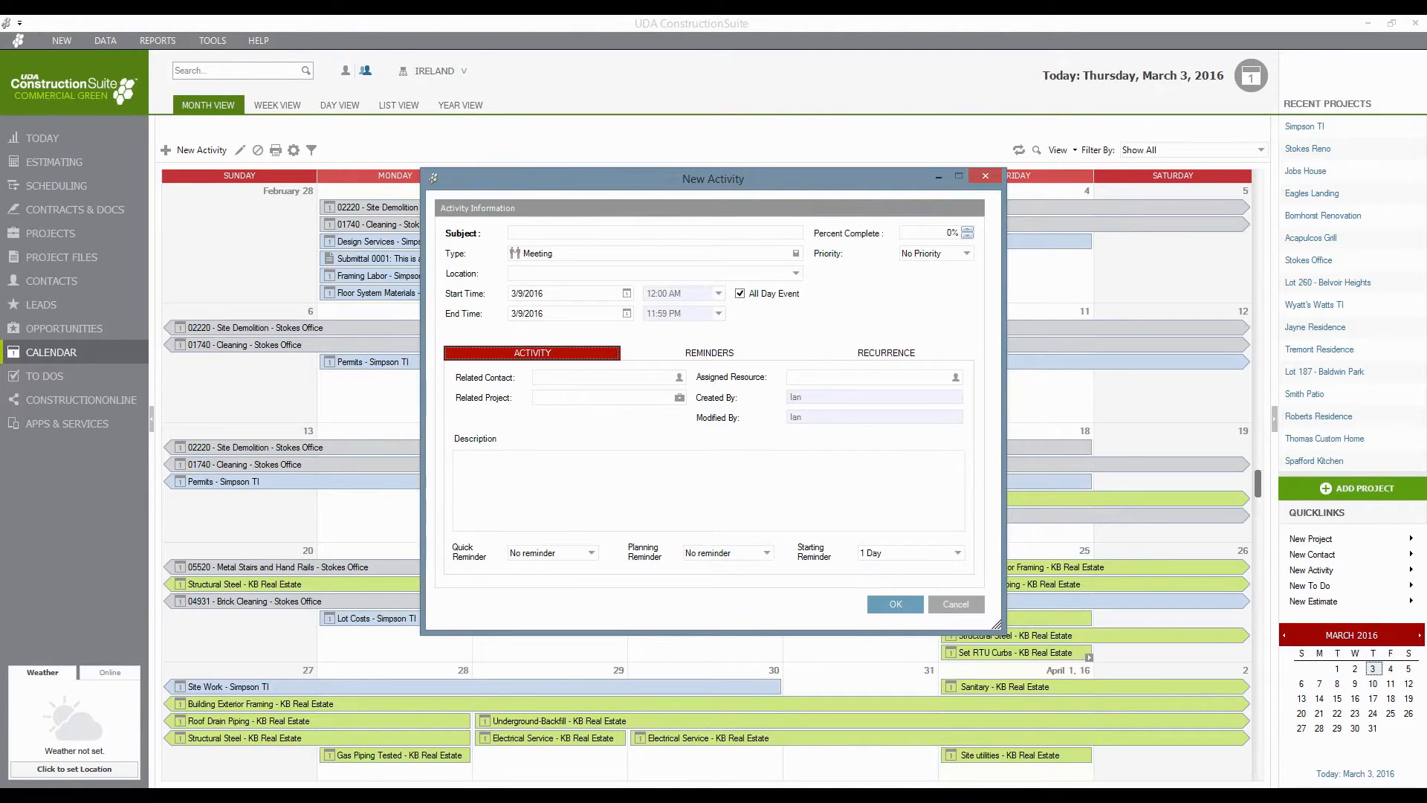
{"action": "left_click", "coordinate": [956, 604]}
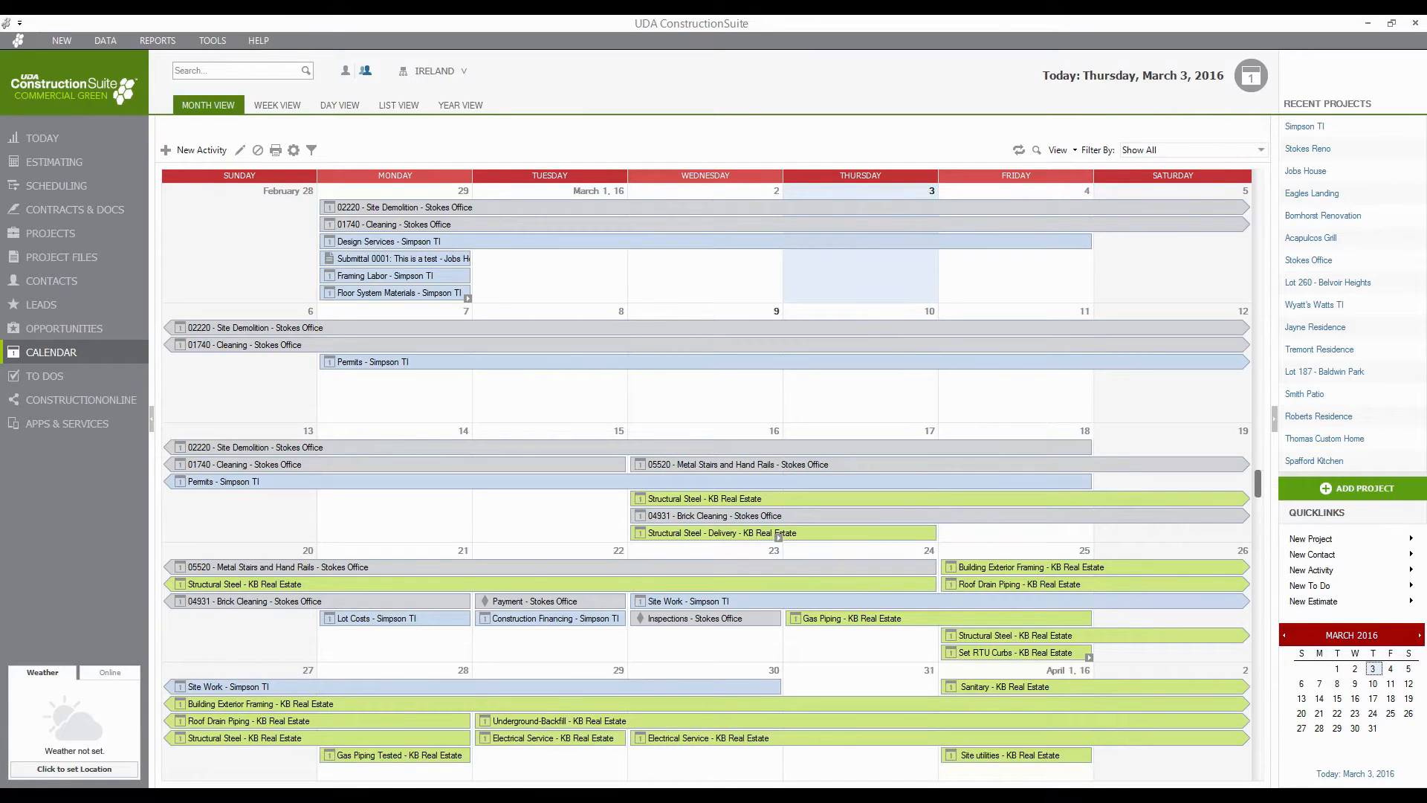
Step: Mark the last three "Send literature" to-dos in the Upcoming list as completed and refresh the list
{"action": "left_click", "coordinate": [45, 376]}
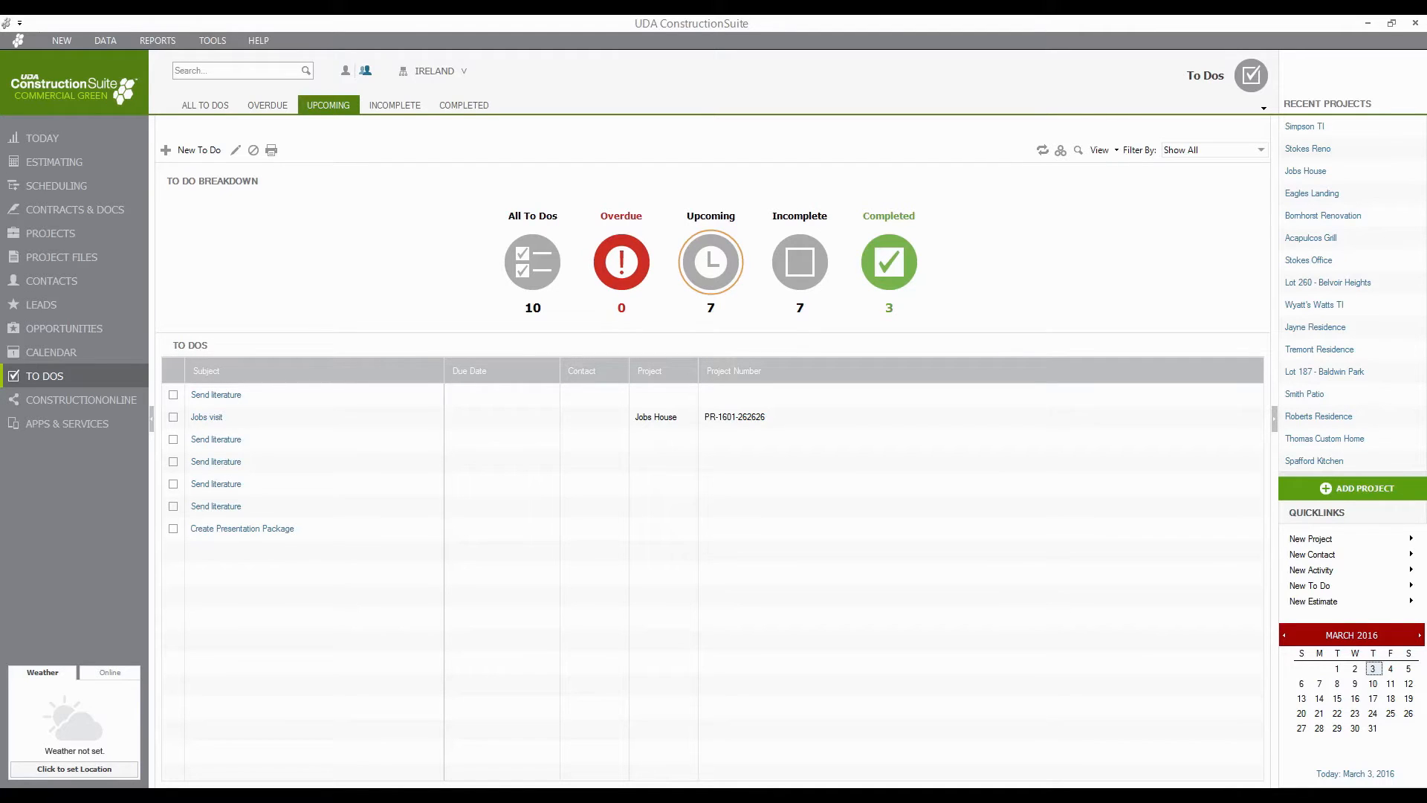
{"action": "left_click", "coordinate": [173, 461]}
{"action": "left_click", "coordinate": [173, 484]}
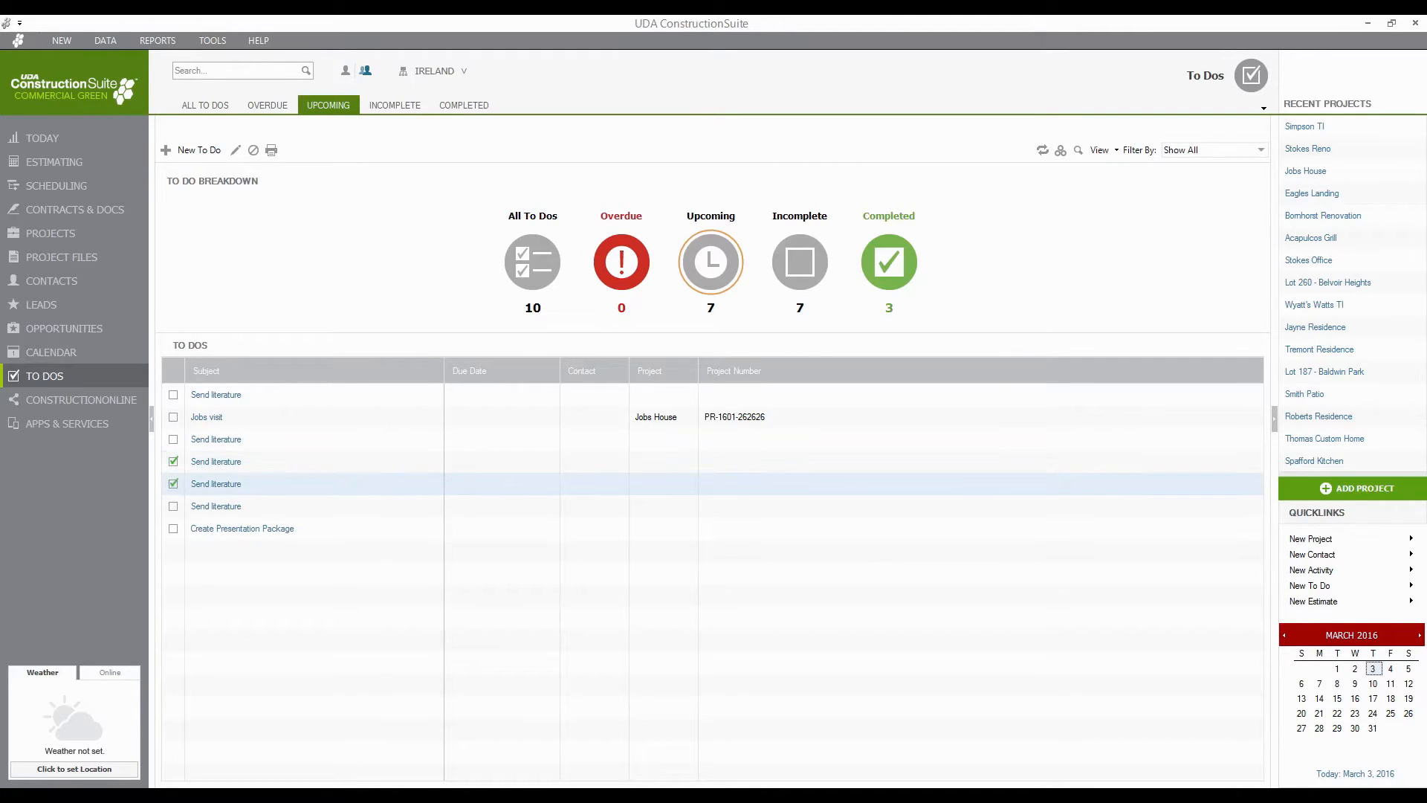
{"action": "left_click", "coordinate": [173, 507]}
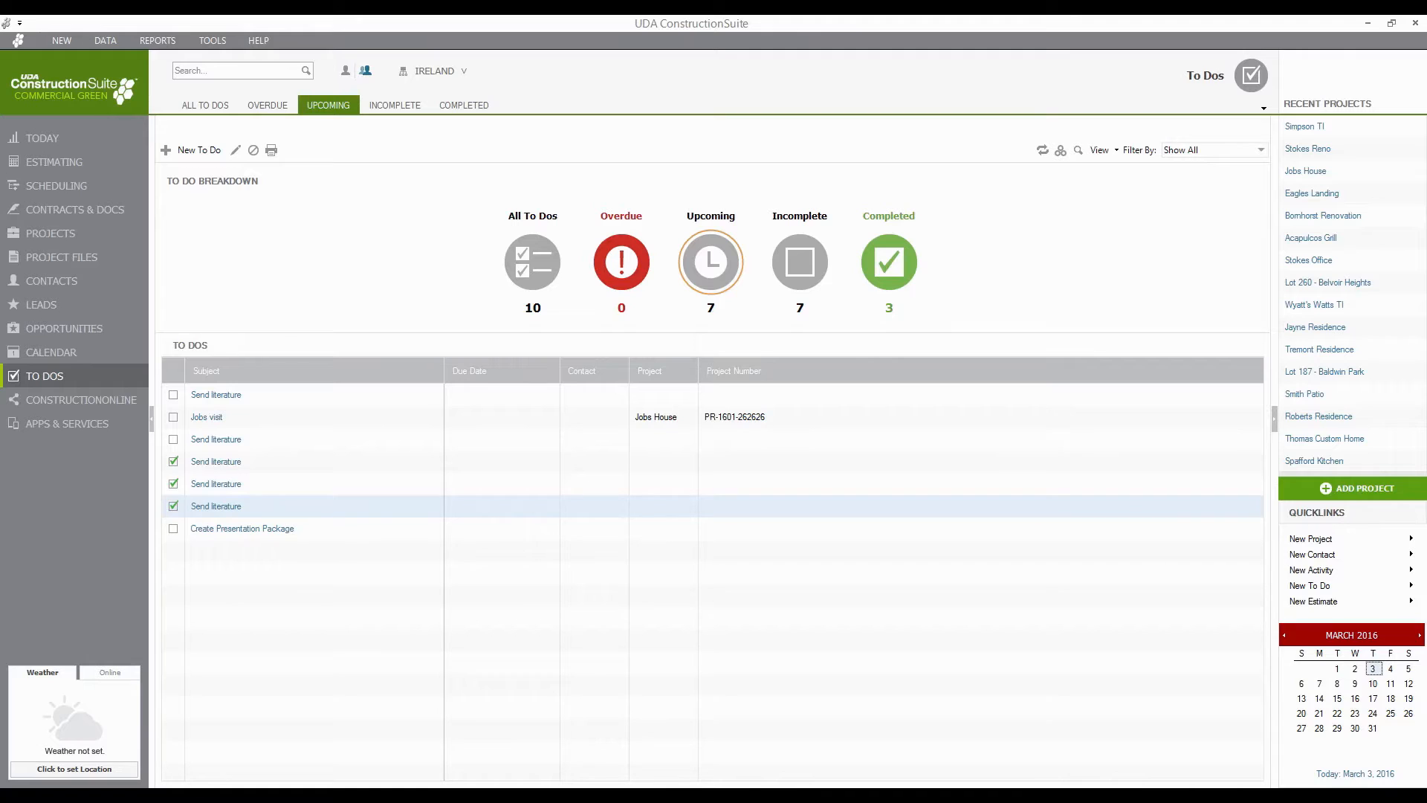
{"action": "left_click", "coordinate": [1043, 150]}
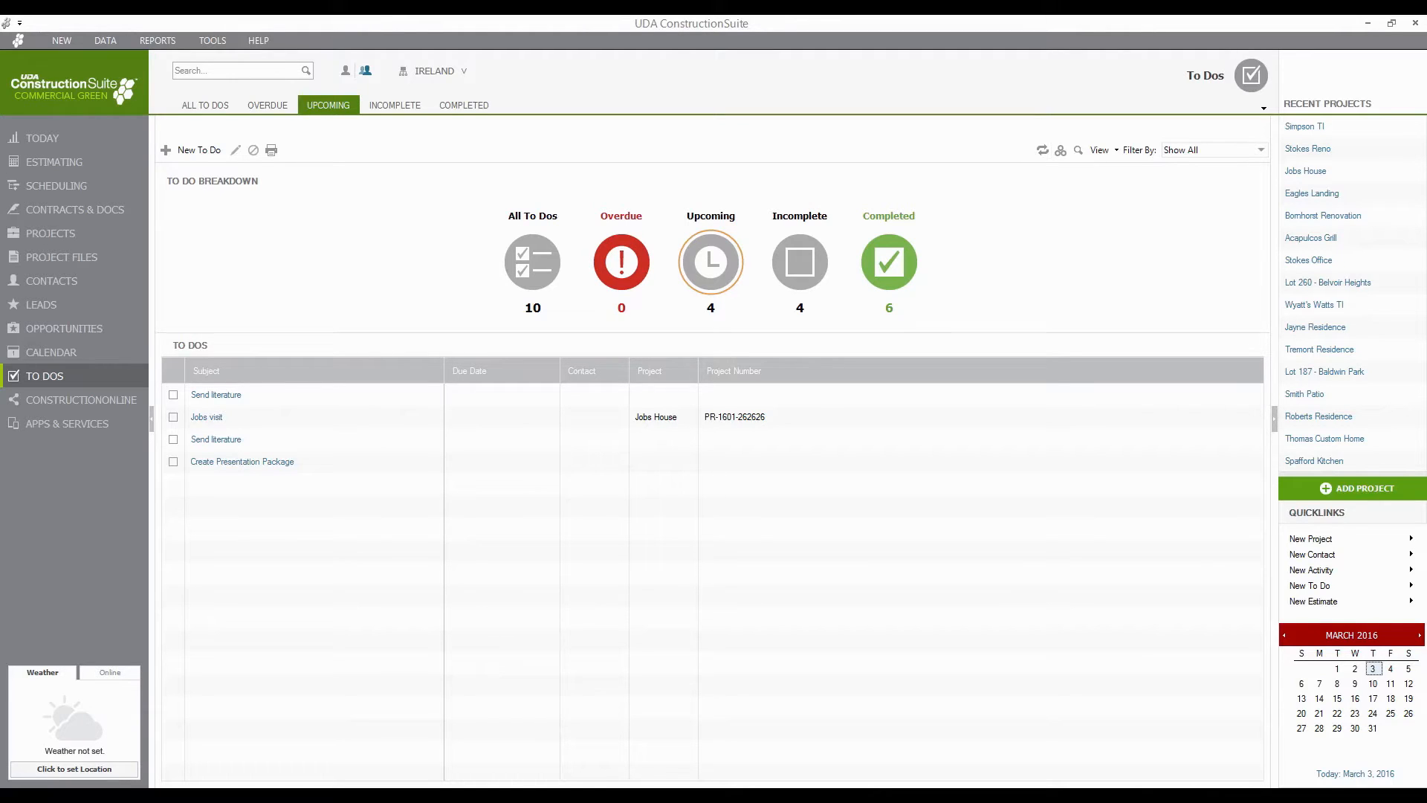
Step: Start a new to-do with a due date of 3/11/2016
{"action": "left_click", "coordinate": [192, 150]}
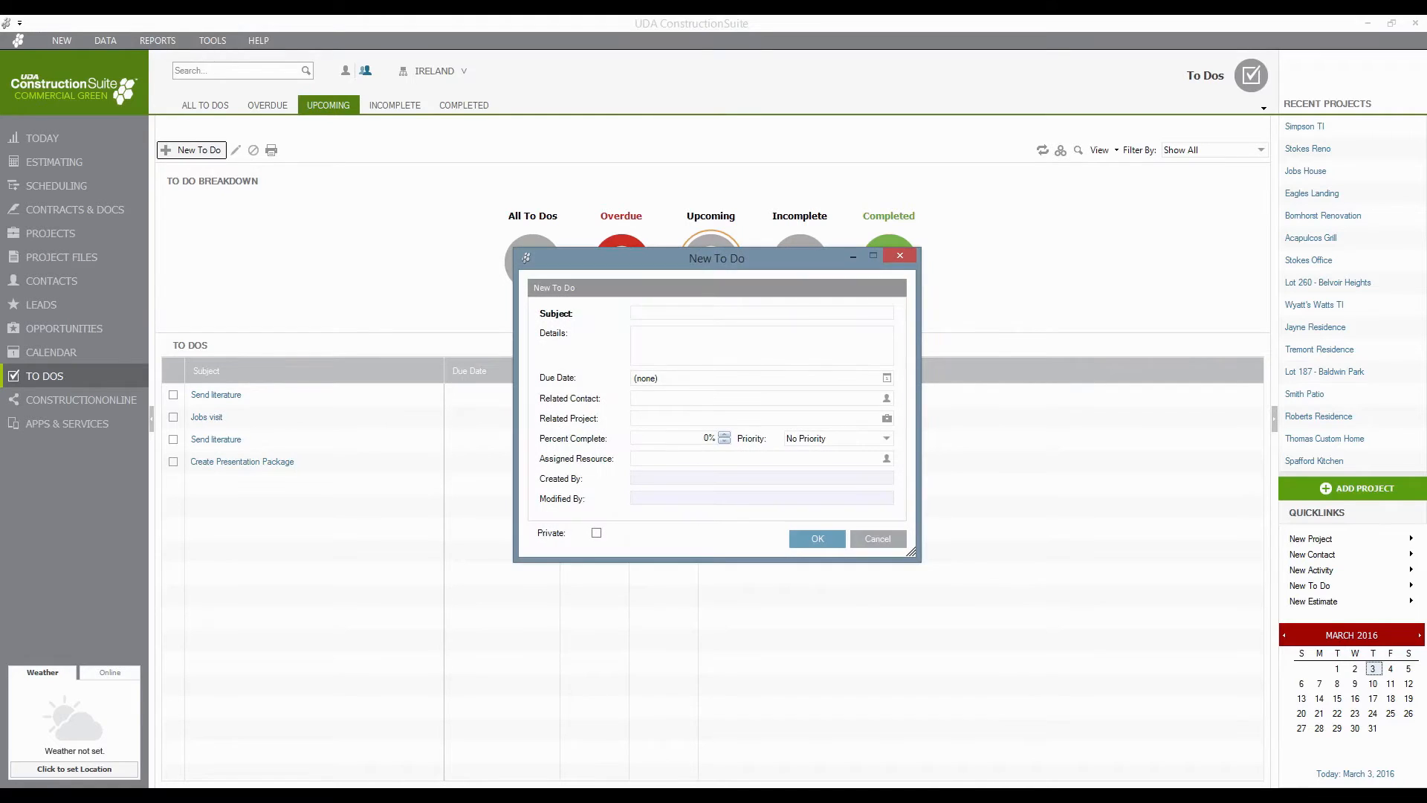
{"action": "left_click", "coordinate": [887, 378]}
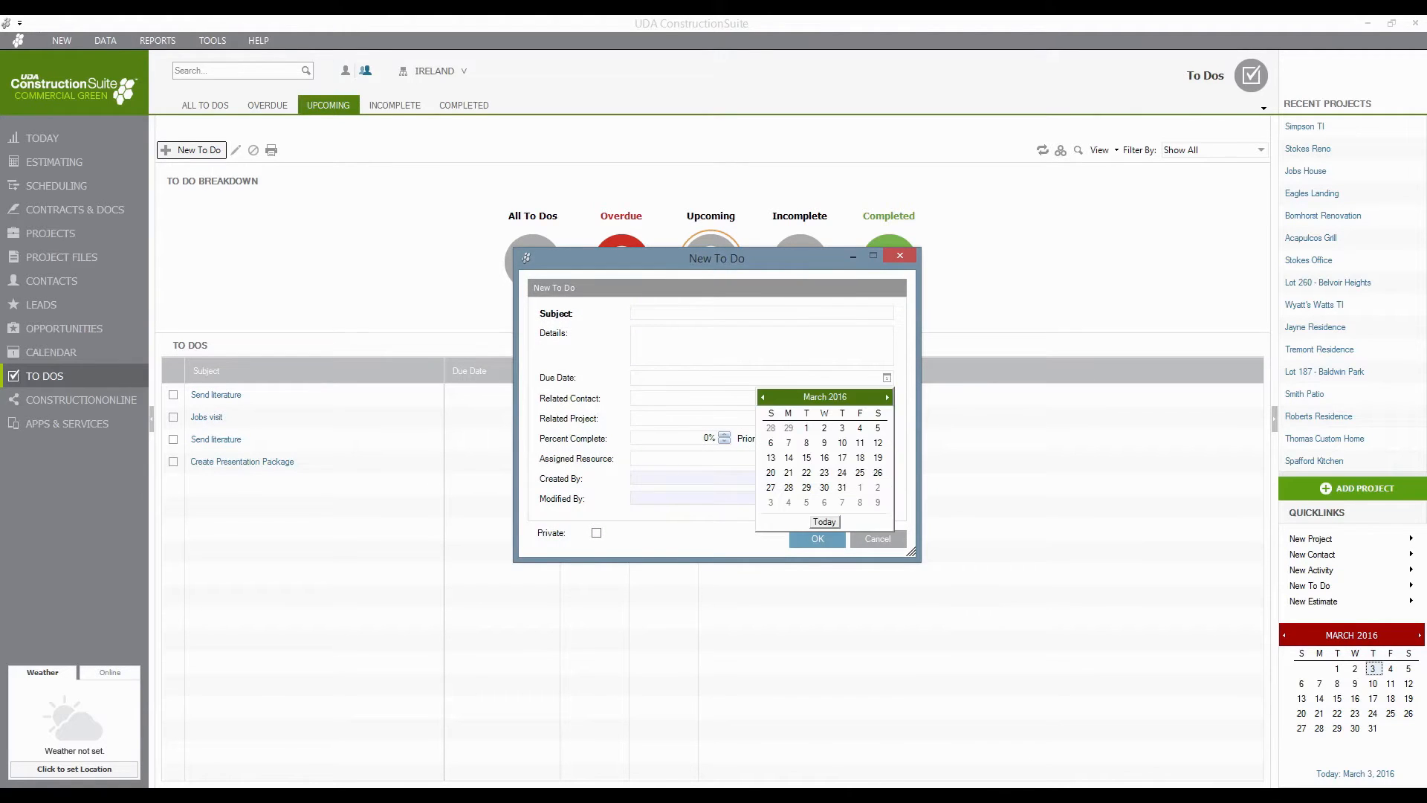
{"action": "left_click", "coordinate": [860, 443]}
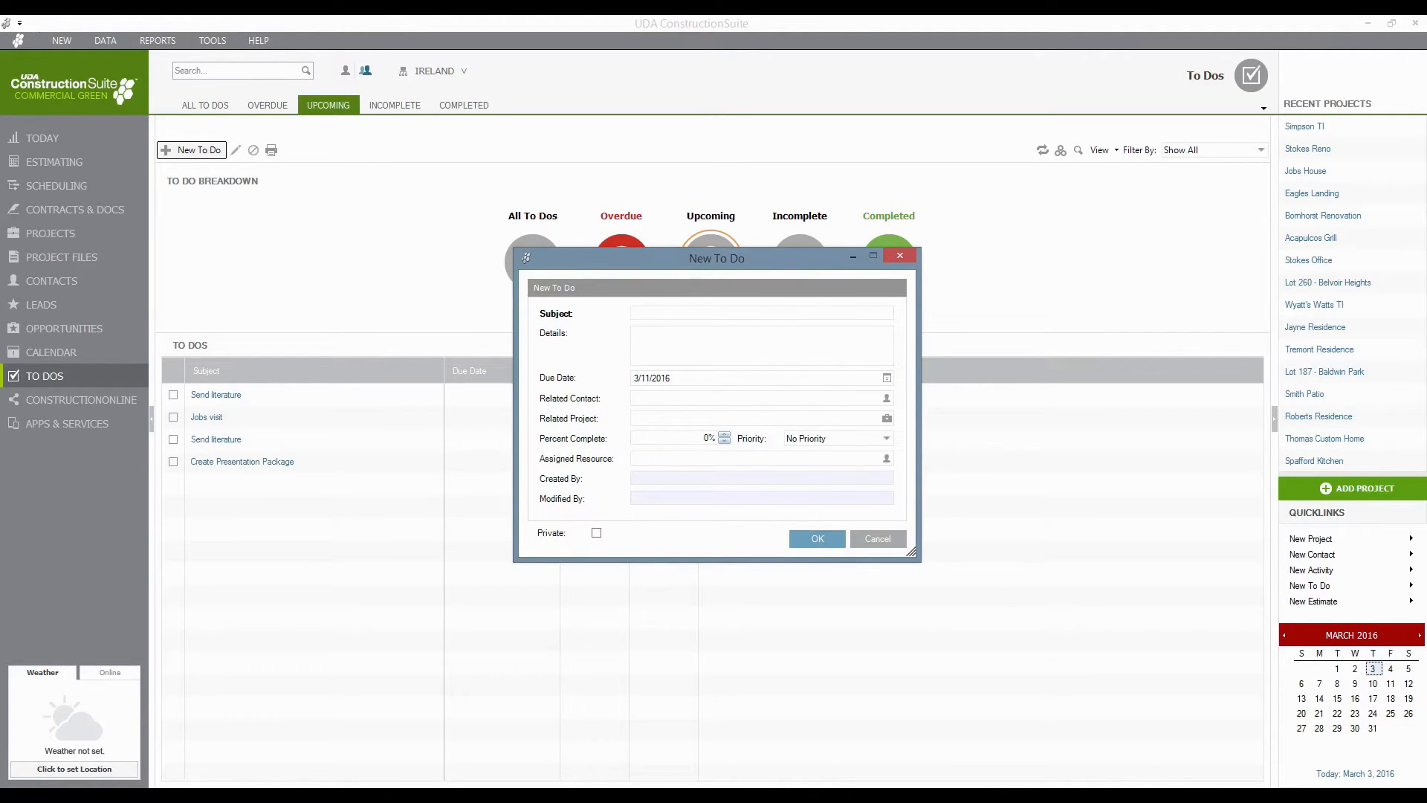
Step: Enter "Upload Recordings to YouTube" as the new to-do's subject and save it
{"action": "type", "text": "Upload Video"}
{"action": "key", "text": "BackSpace"}
{"action": "key", "text": "BackSpace"}
{"action": "key", "text": "BackSpace"}
{"action": "key", "text": "BackSpace"}
{"action": "key", "text": "BackSpace"}
{"action": "type", "text": "Recordings to YouTb"}
{"action": "key", "text": "BackSpace"}
{"action": "type", "text": "ube"}
{"action": "left_click", "coordinate": [634, 333]}
{"action": "left_click", "coordinate": [817, 539]}
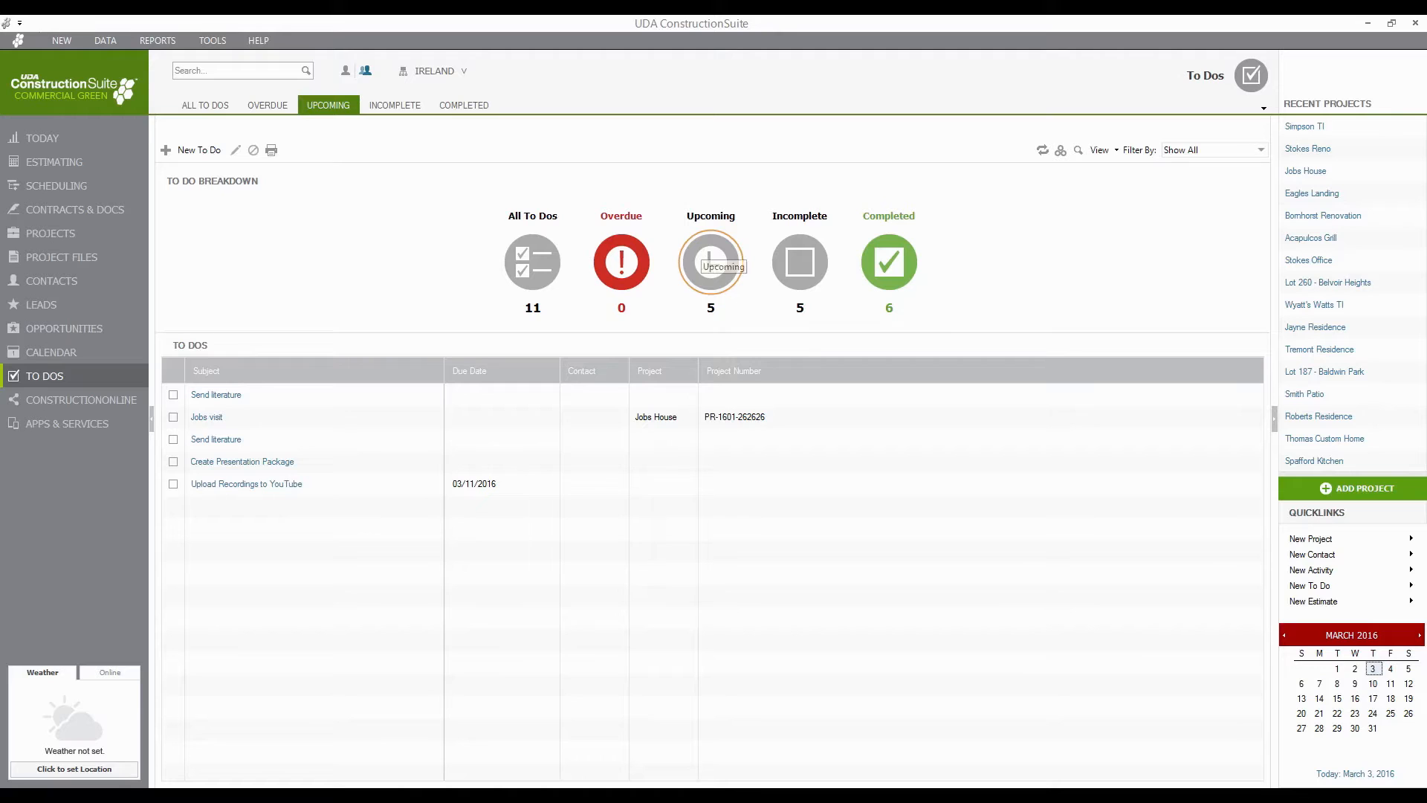
Step: Look through the Overdue, Upcoming, Incomplete and Completed to-do lists
{"action": "left_click", "coordinate": [632, 271]}
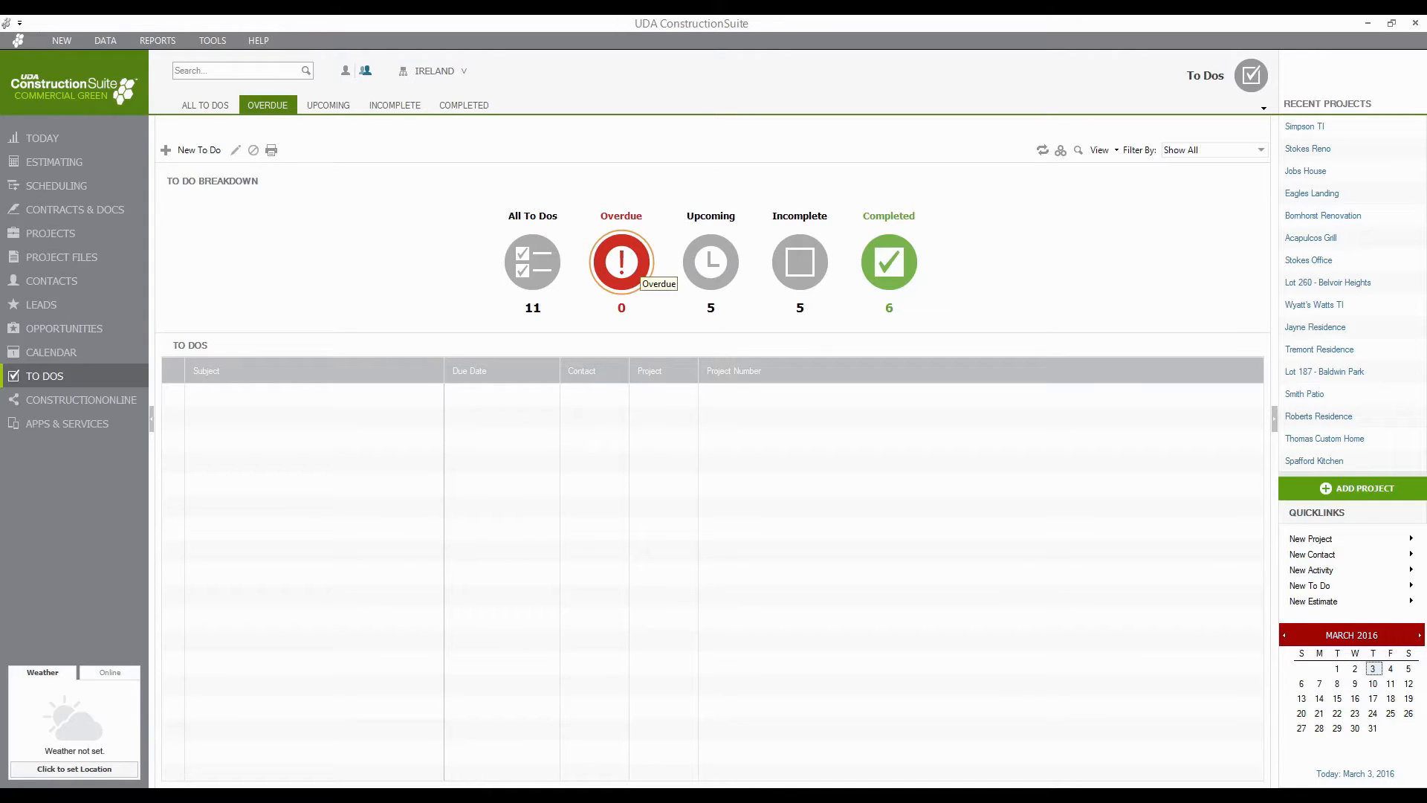
{"action": "left_click", "coordinate": [710, 262]}
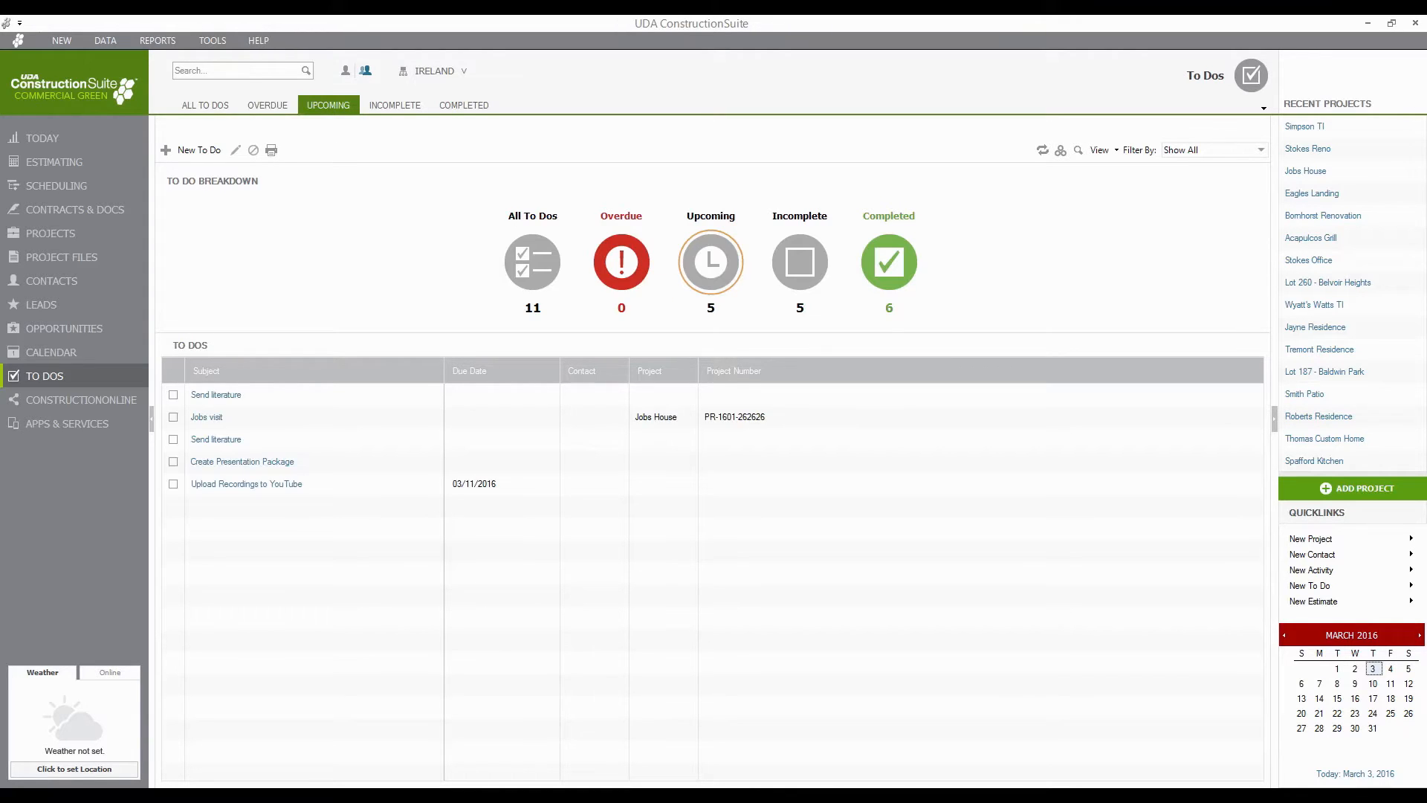
{"action": "left_click", "coordinate": [799, 262]}
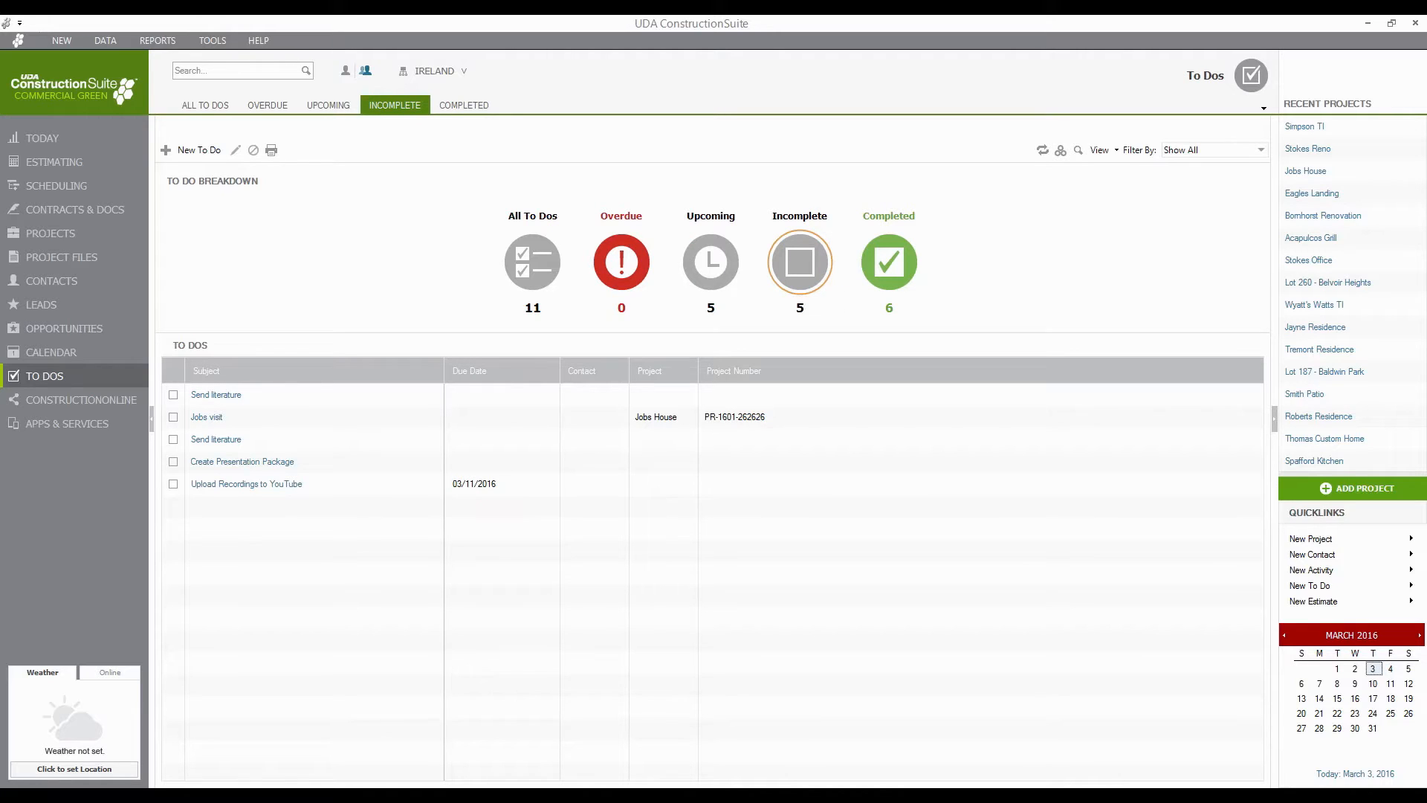
{"action": "left_click", "coordinate": [890, 262]}
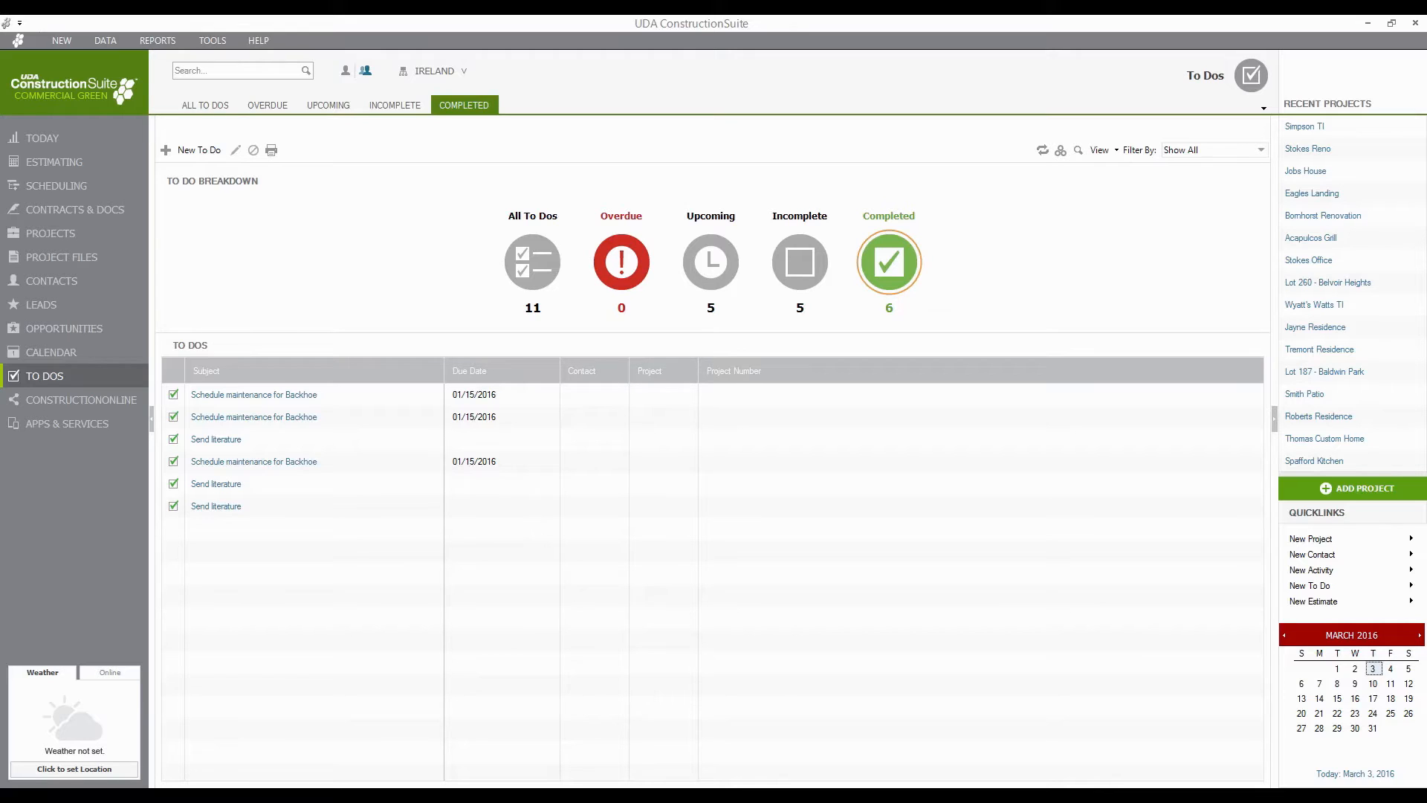
Step: Add the Created By and Assigned To columns to the to-do list
{"action": "scroll", "coordinate": [714, 494], "scroll_direction": "down", "scroll_amount": 1}
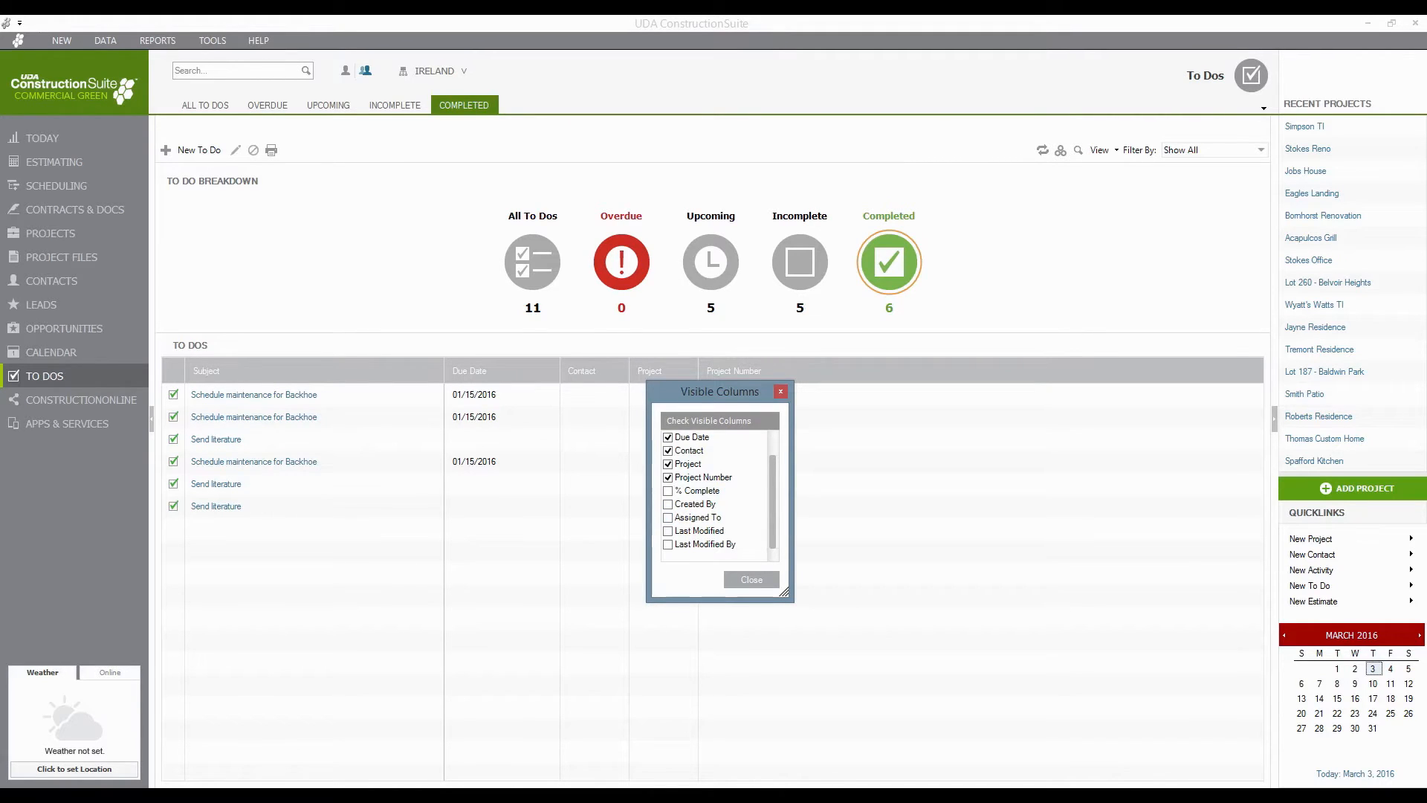
{"action": "left_click", "coordinate": [669, 505]}
{"action": "left_click", "coordinate": [668, 518]}
{"action": "left_click", "coordinate": [751, 579]}
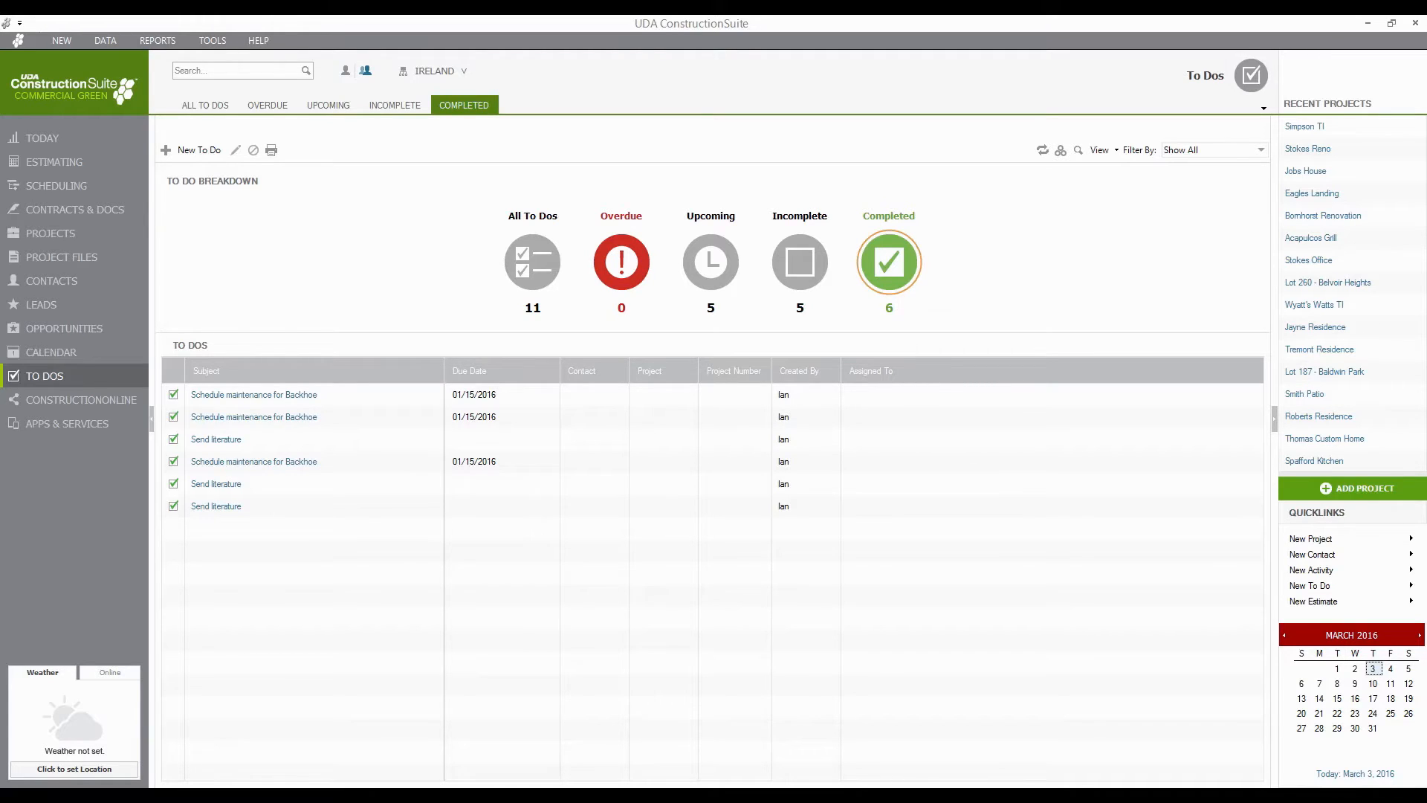
Step: Open the Residential Master schedule template from the Residential scheduling templates for editing
{"action": "left_click", "coordinate": [51, 352]}
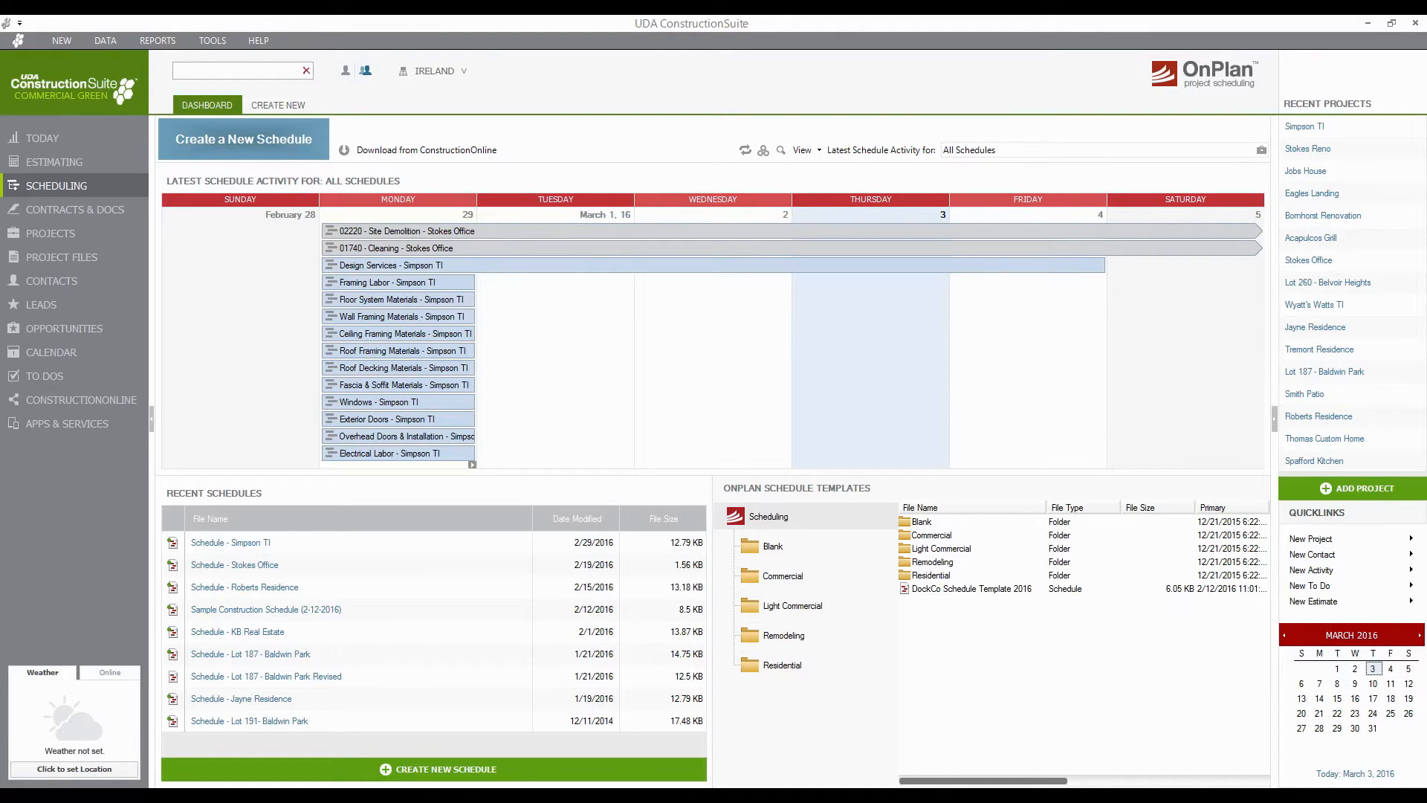
{"action": "left_click", "coordinate": [278, 104]}
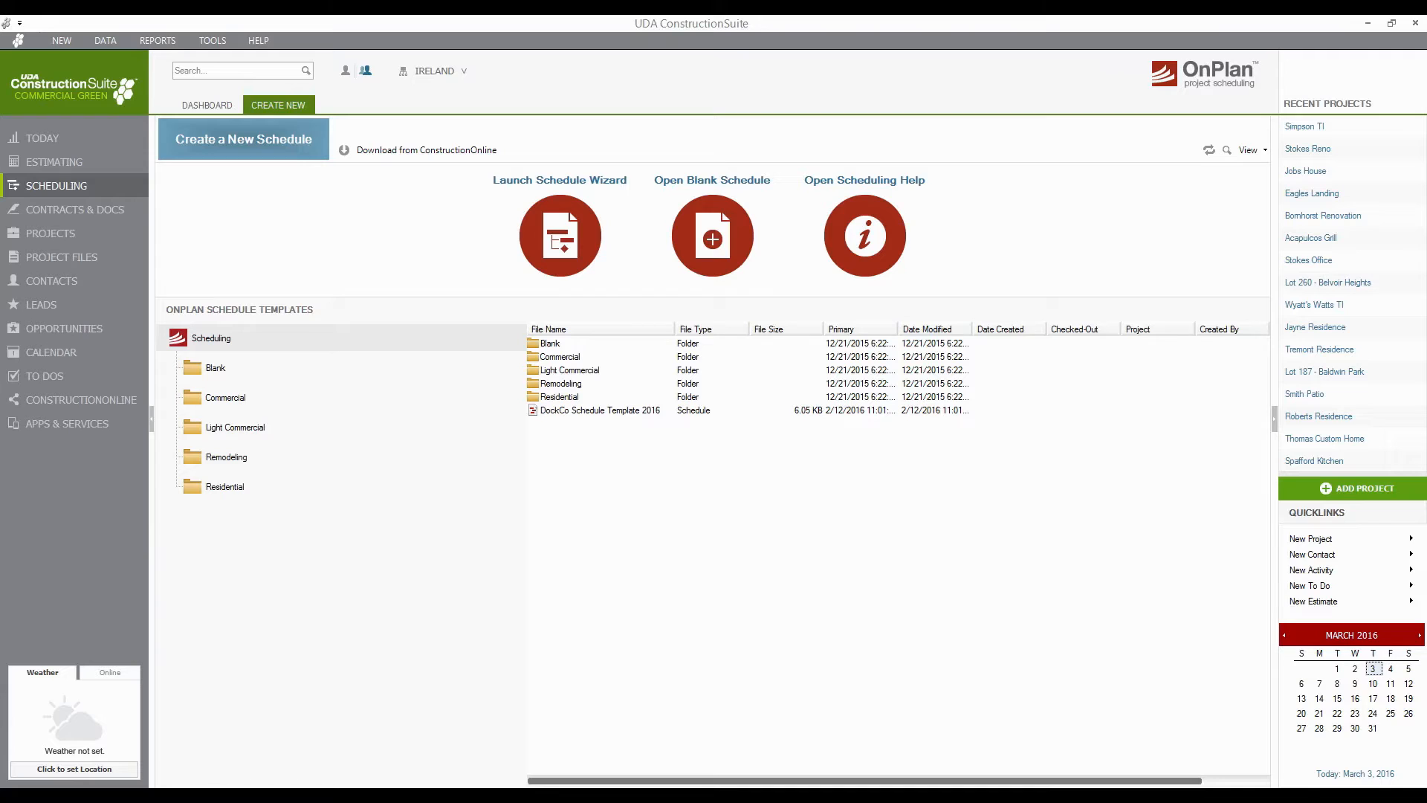
{"action": "left_click", "coordinate": [224, 487]}
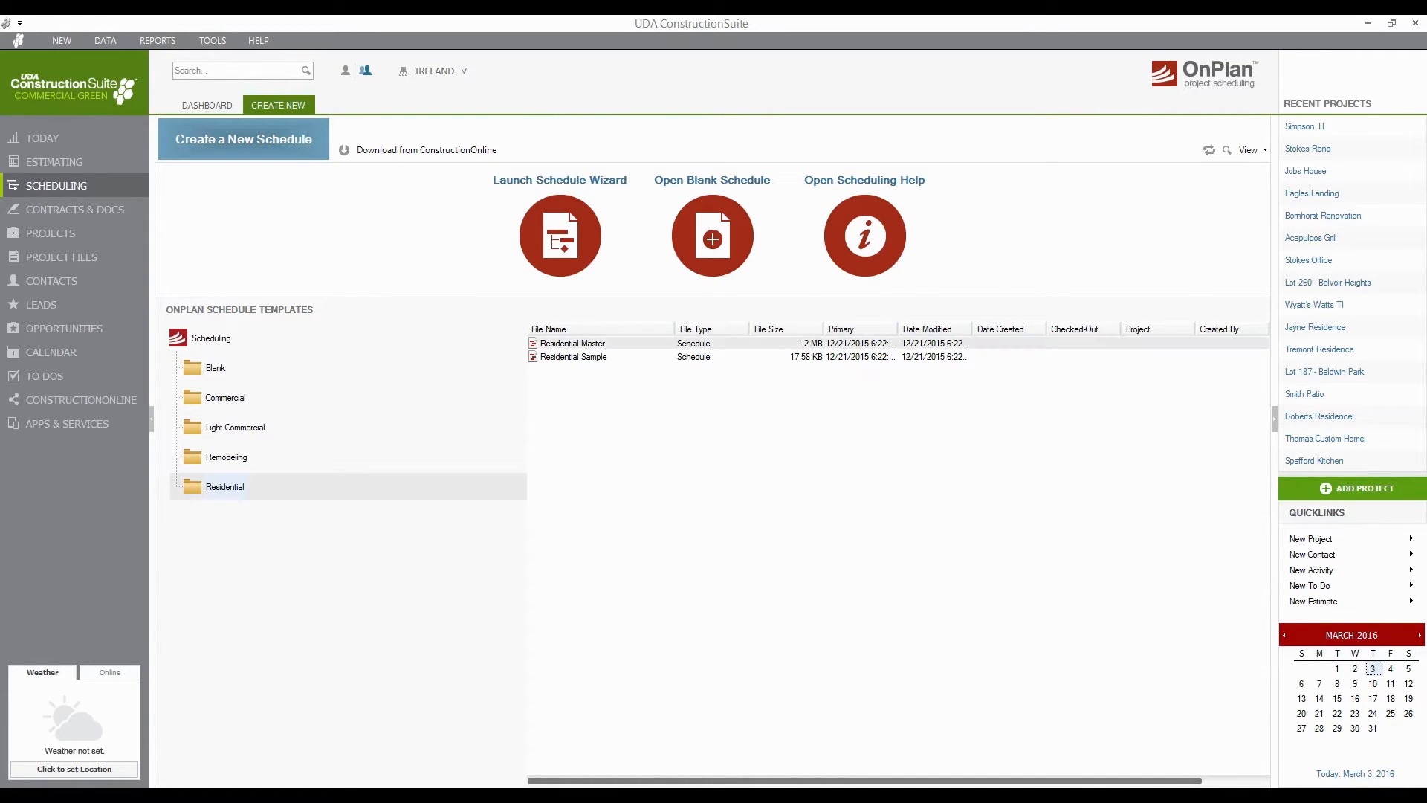
{"action": "right_click", "coordinate": [576, 343]}
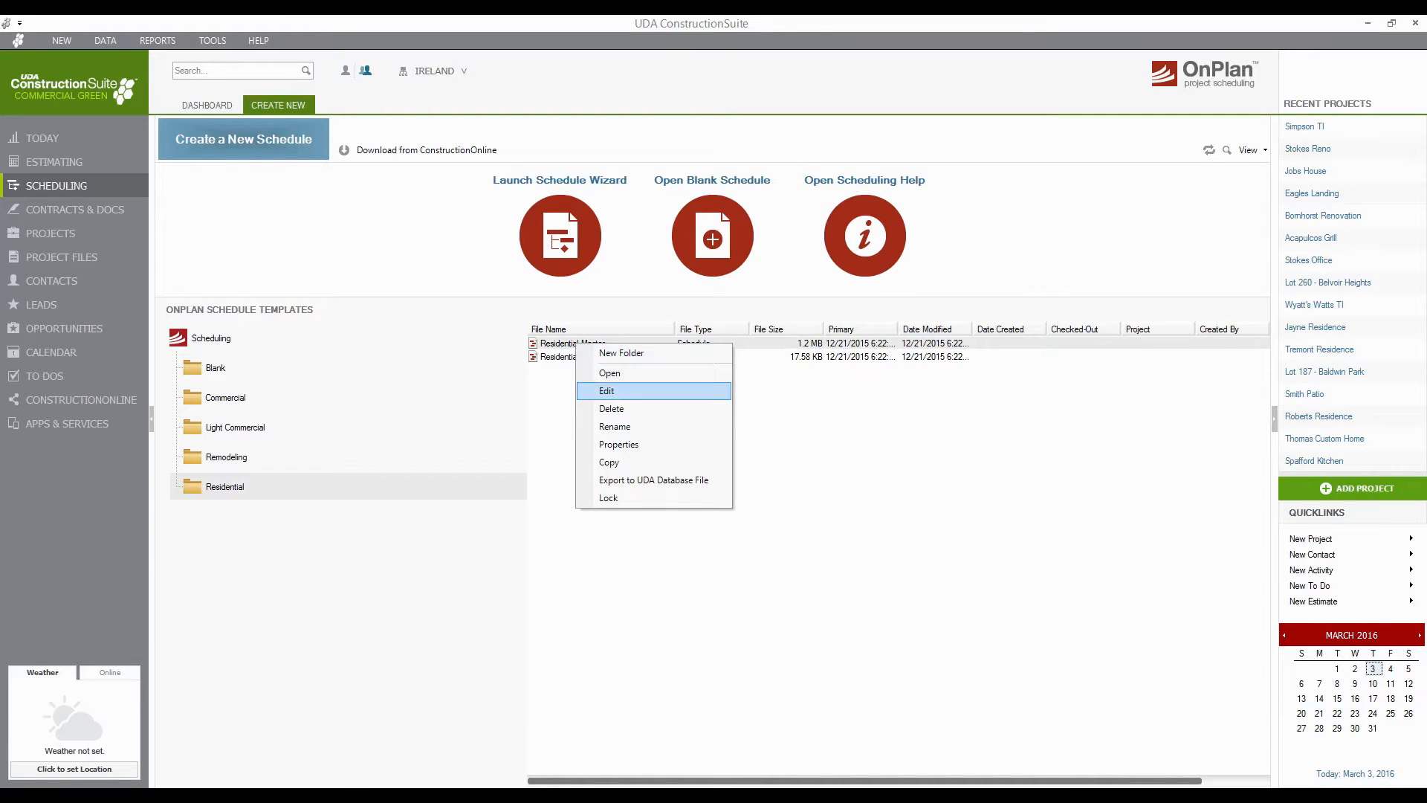
{"action": "left_click", "coordinate": [606, 390]}
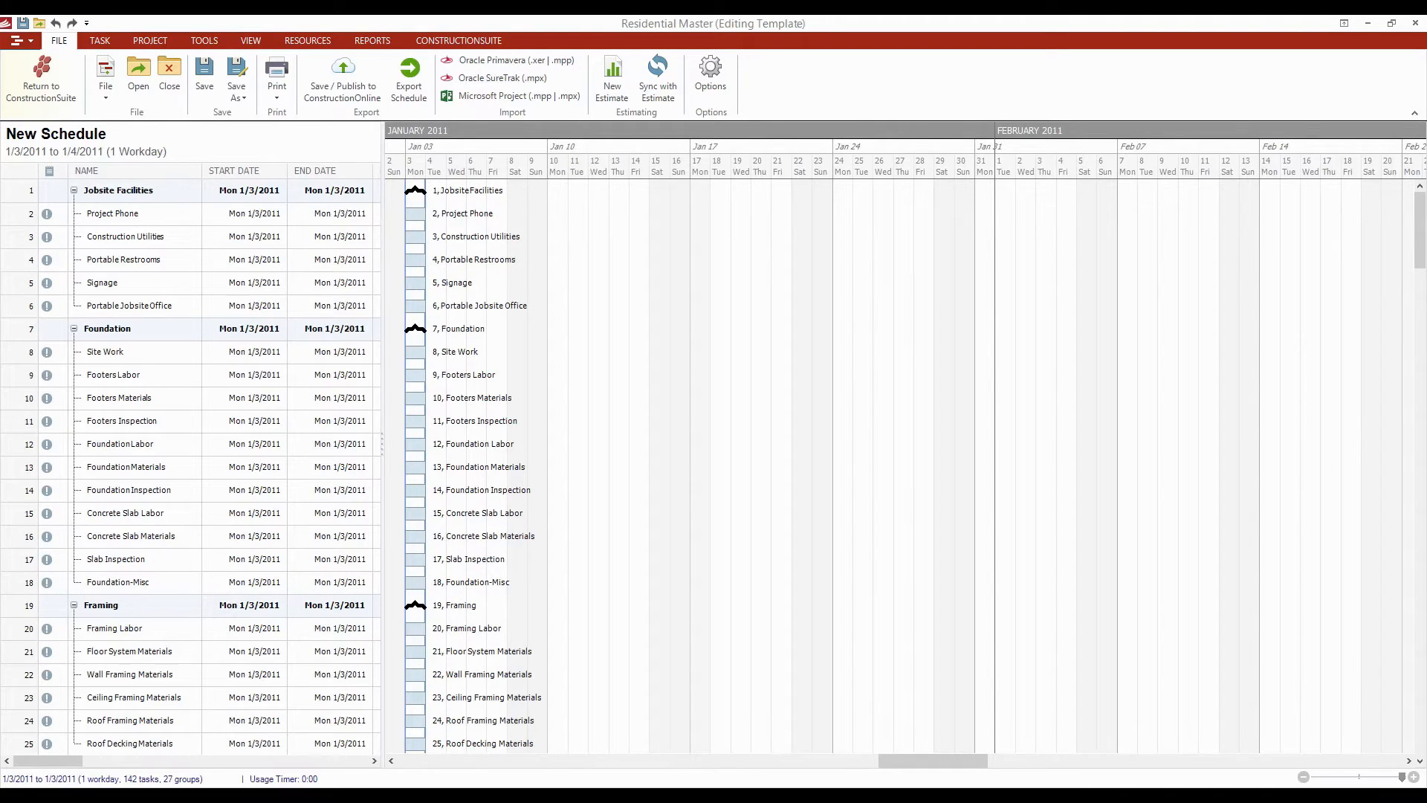
Step: Widen the task table to show the duration and predecessor columns, and rename the Jobsite Facilities group to "Jobsite Setup"
{"action": "mouse_move", "coordinate": [46, 214]}
{"action": "left_click_drag", "start_coordinate": [383, 444], "coordinate": [649, 443]}
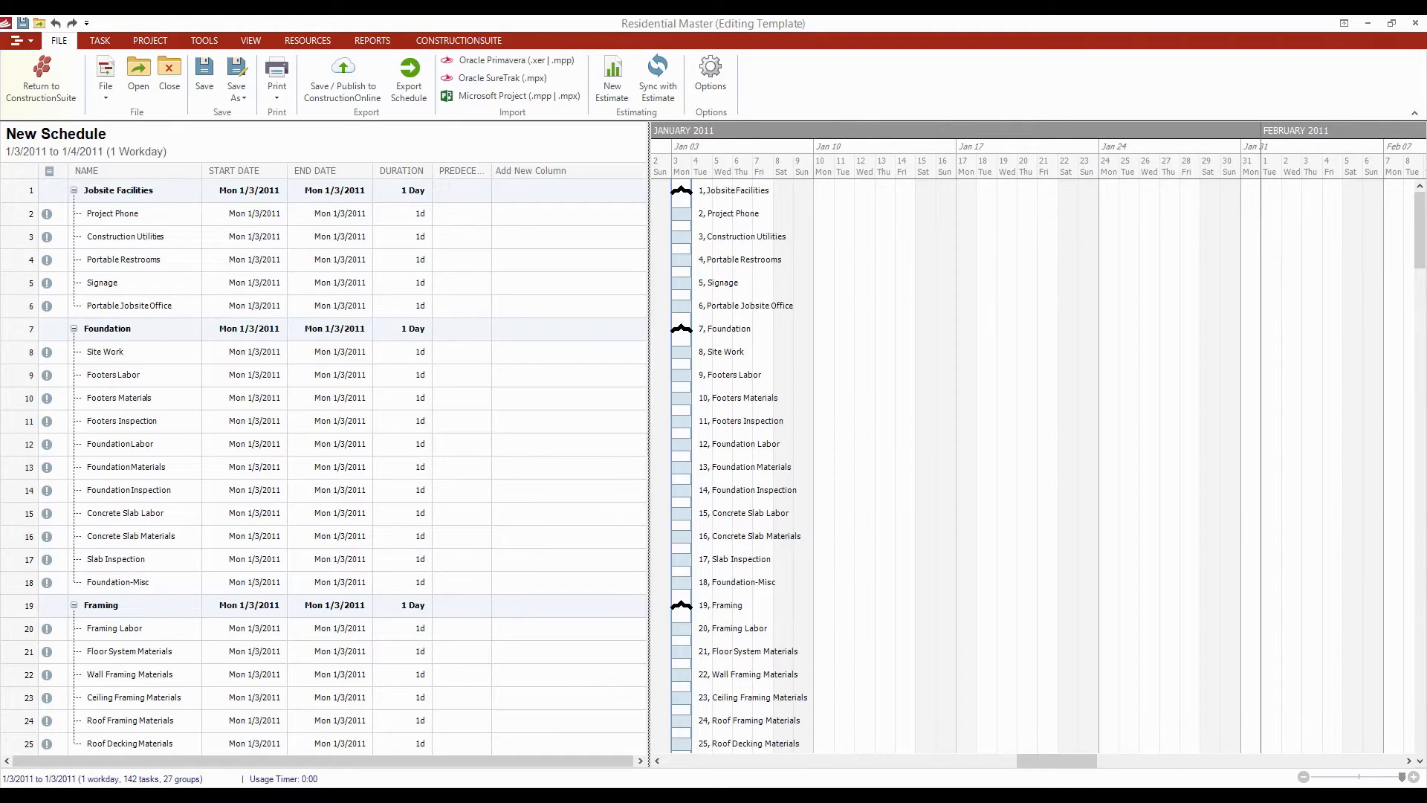
{"action": "mouse_move", "coordinate": [47, 214]}
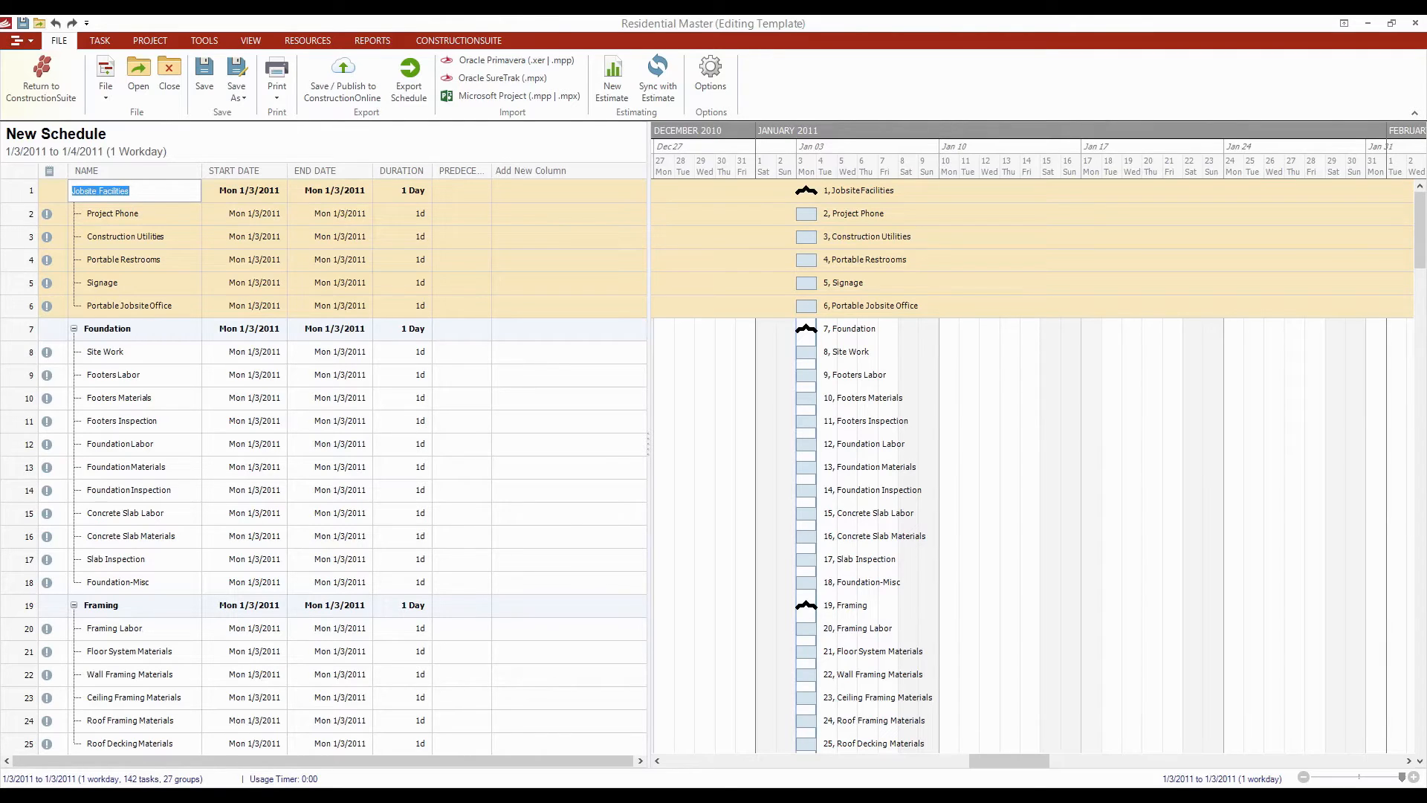
{"action": "type", "text": "Jobsite Setup"}
{"action": "key", "text": "Return"}
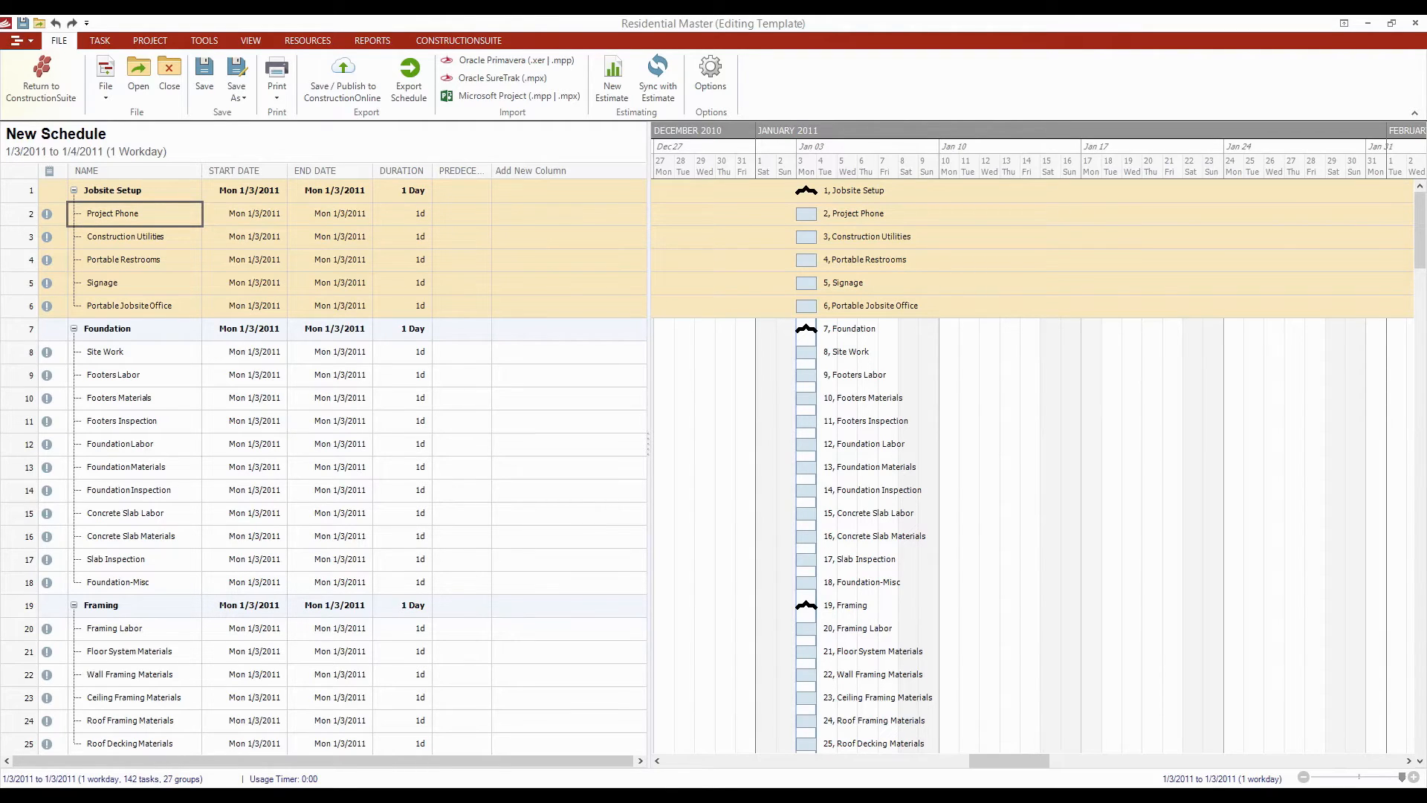
Step: Check the Jobsite Setup group's dates and duration, and view its group details without changing them
{"action": "left_click", "coordinate": [245, 191]}
{"action": "left_click", "coordinate": [329, 191]}
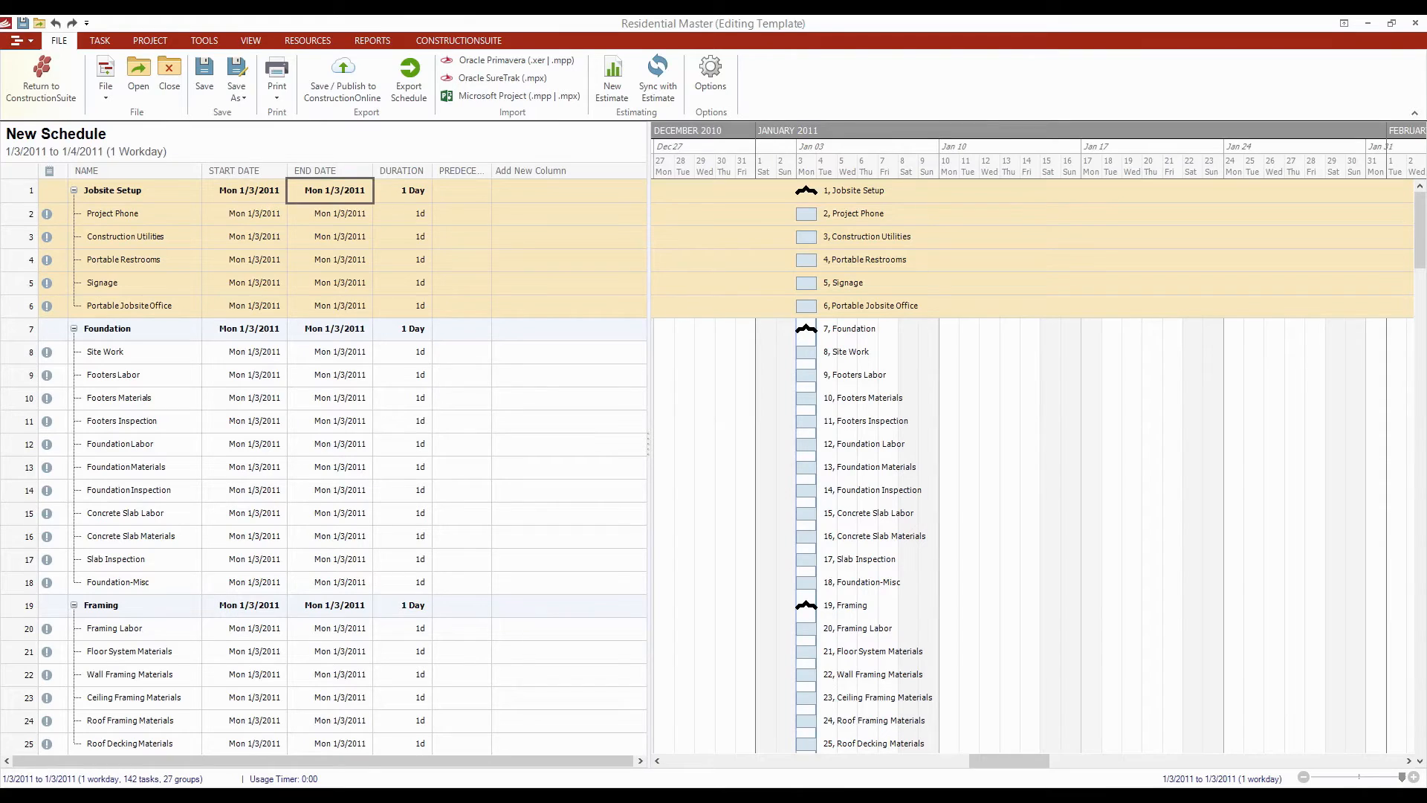
{"action": "left_click", "coordinate": [402, 191]}
{"action": "double_click", "coordinate": [402, 191]}
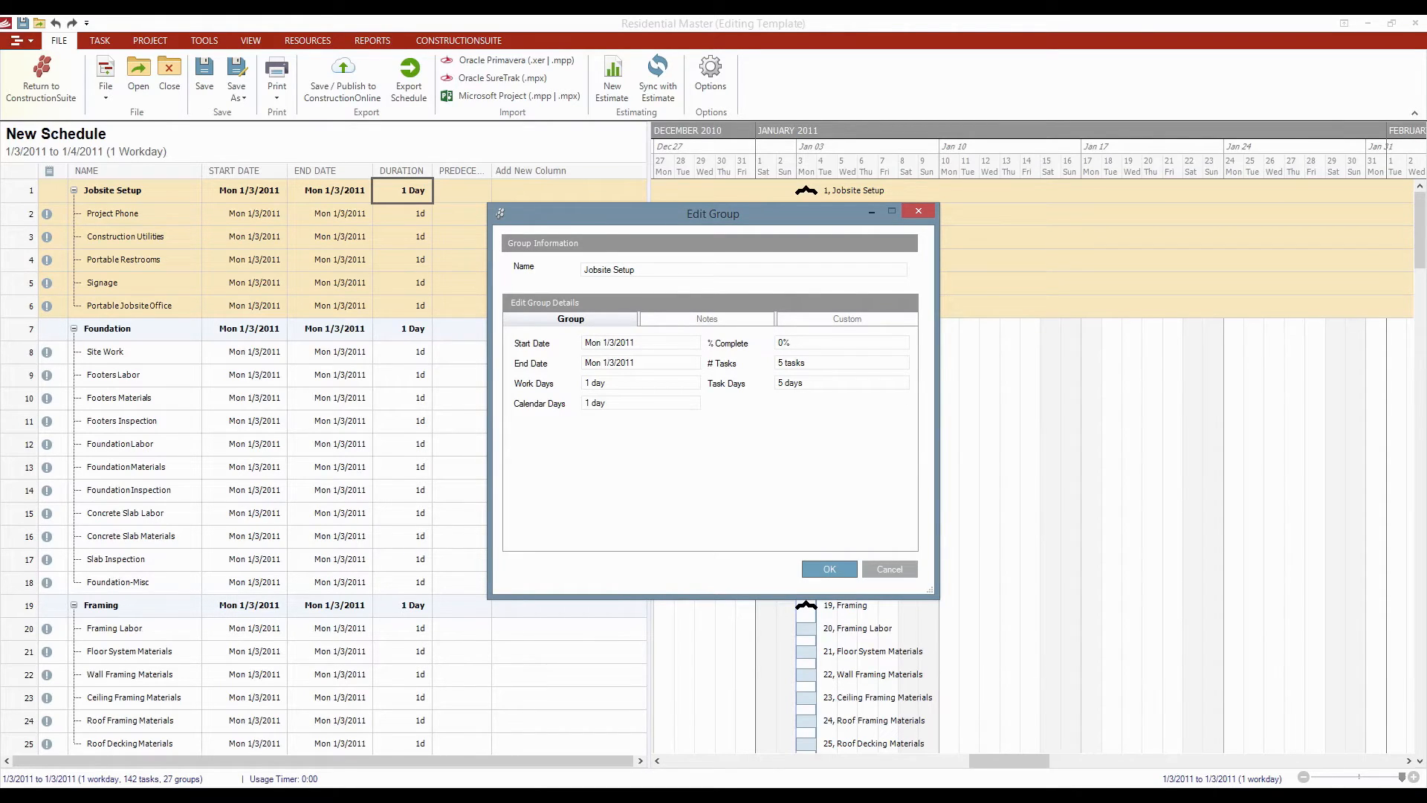
{"action": "left_click", "coordinate": [890, 569]}
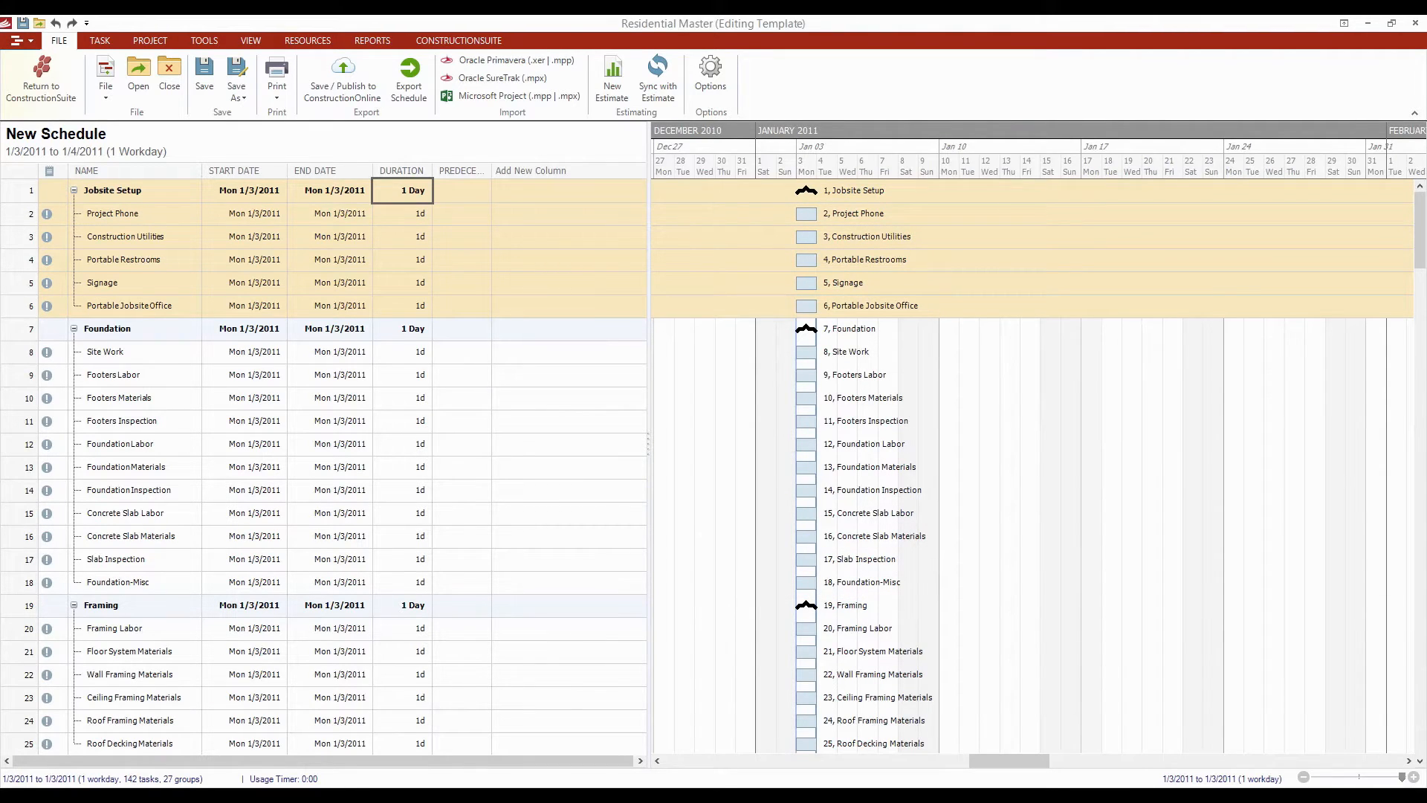
Step: Examine the Project Phone task's editable name, start date calendar and predecessor field without changing any values
{"action": "mouse_move", "coordinate": [803, 193]}
{"action": "left_click", "coordinate": [133, 214]}
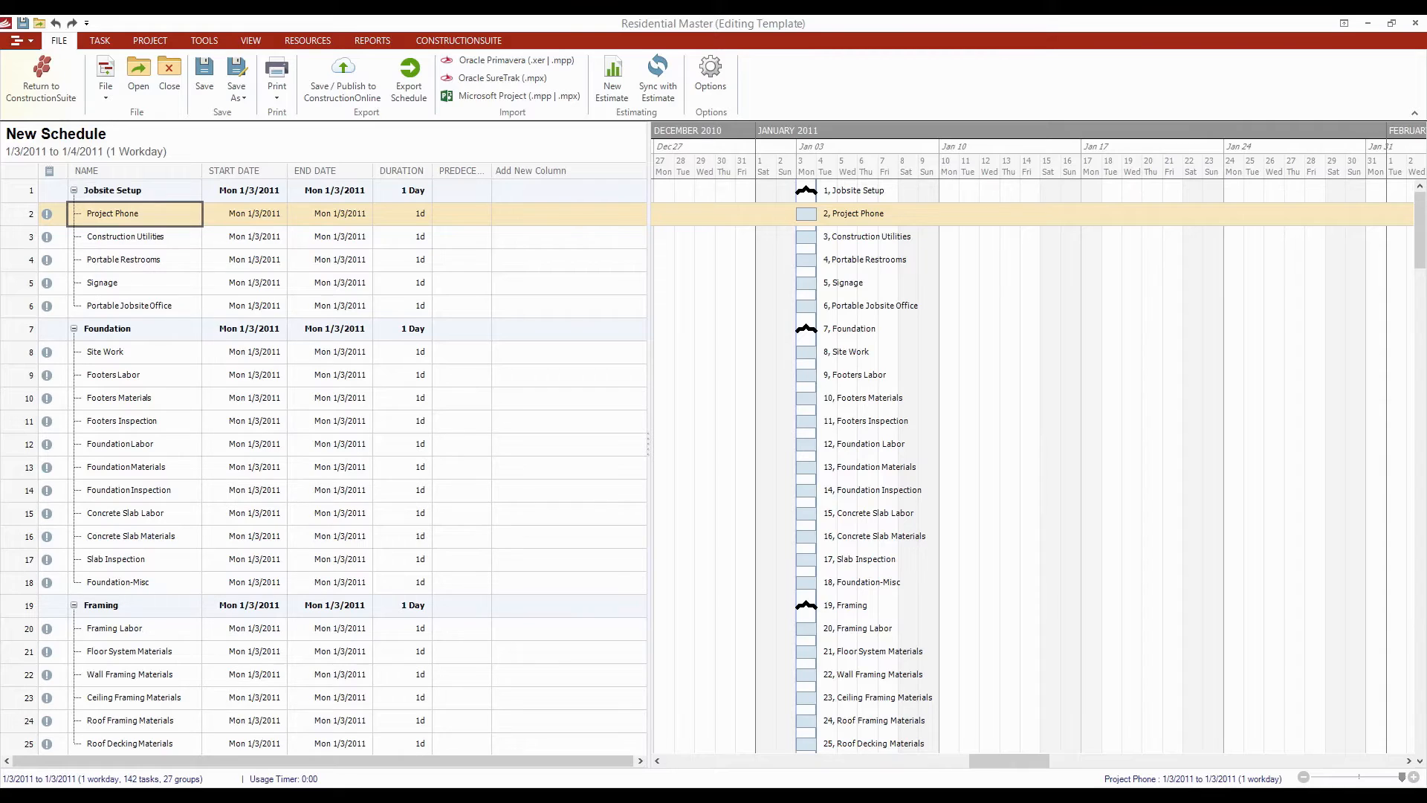
{"action": "double_click", "coordinate": [113, 214]}
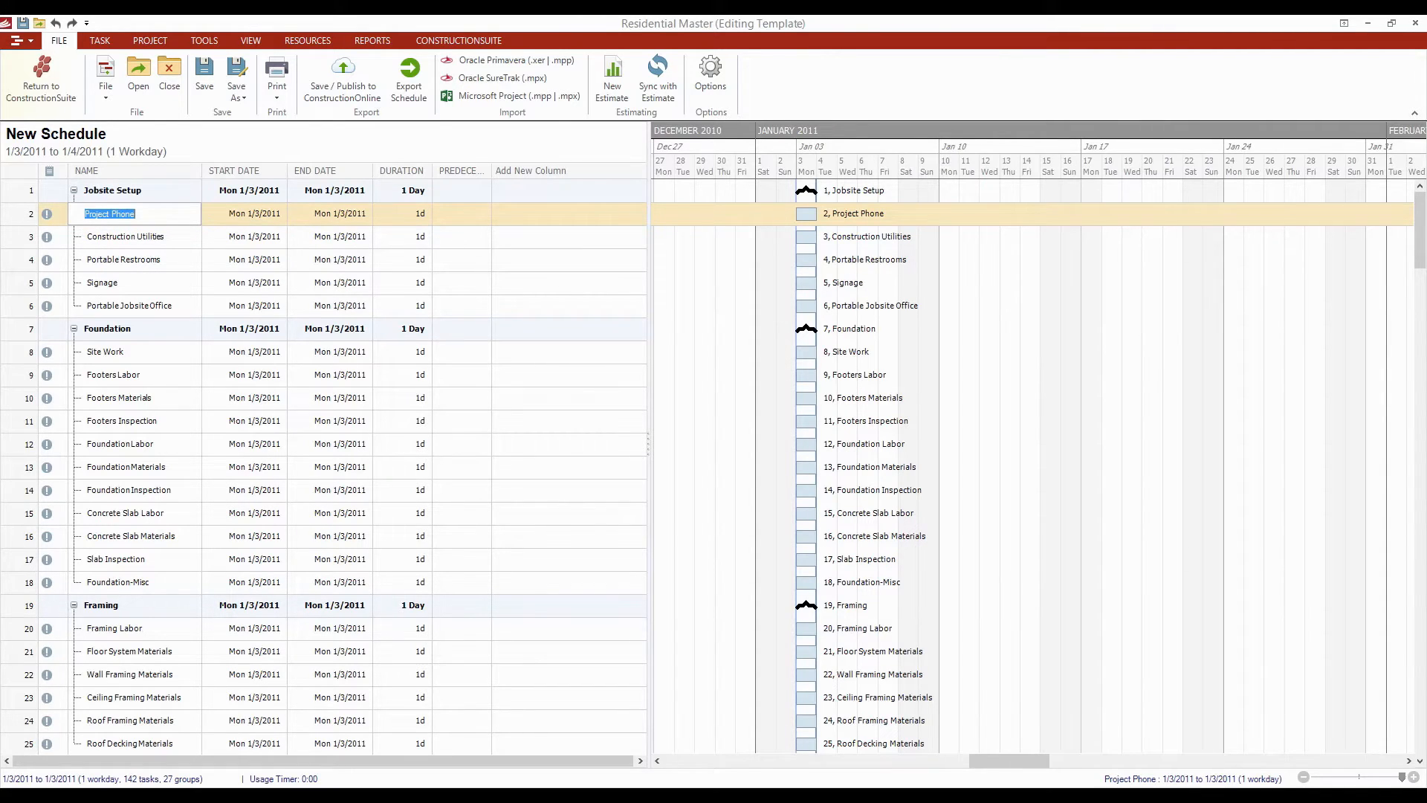
{"action": "key", "text": "Tab"}
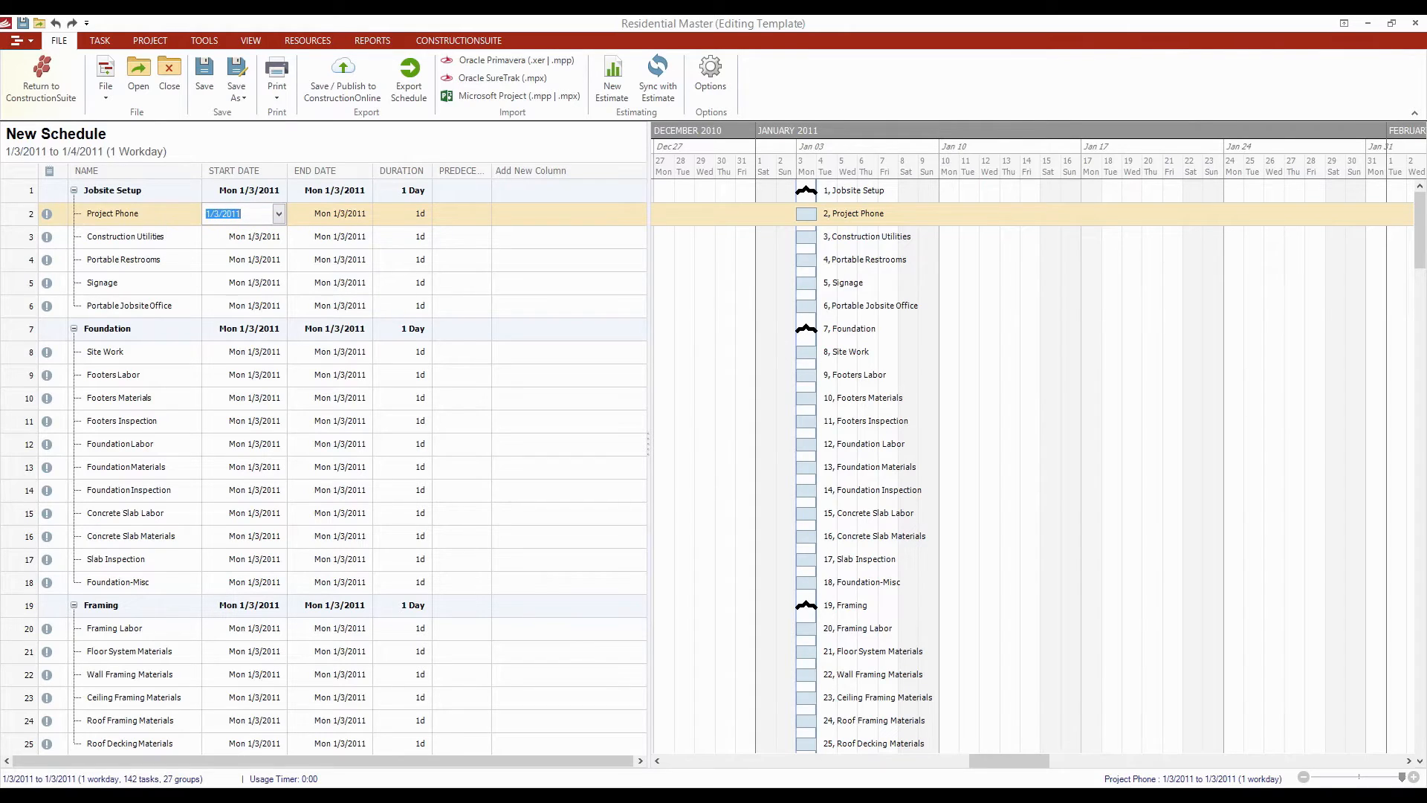
{"action": "left_click", "coordinate": [279, 214]}
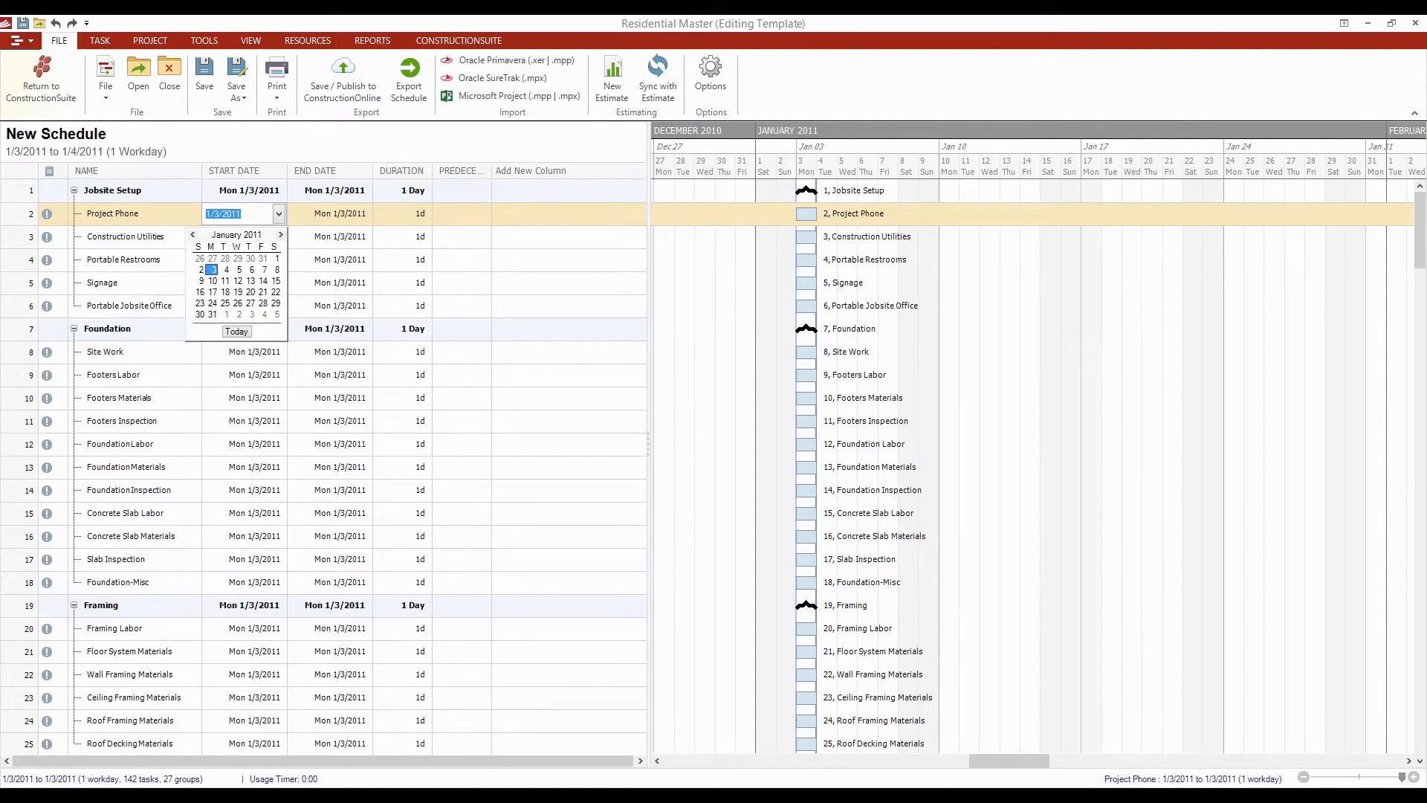
{"action": "key", "text": "Escape"}
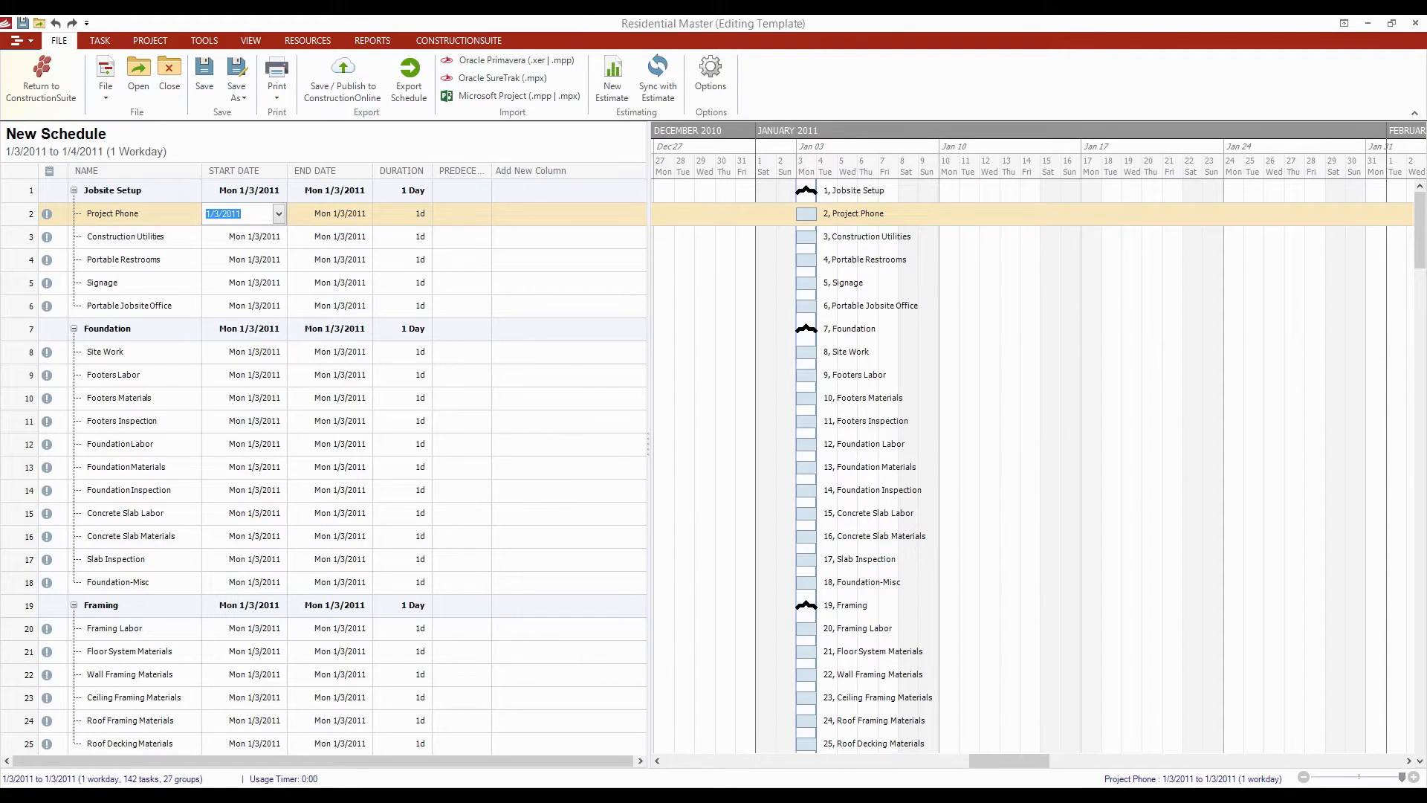
{"action": "left_click", "coordinate": [449, 214]}
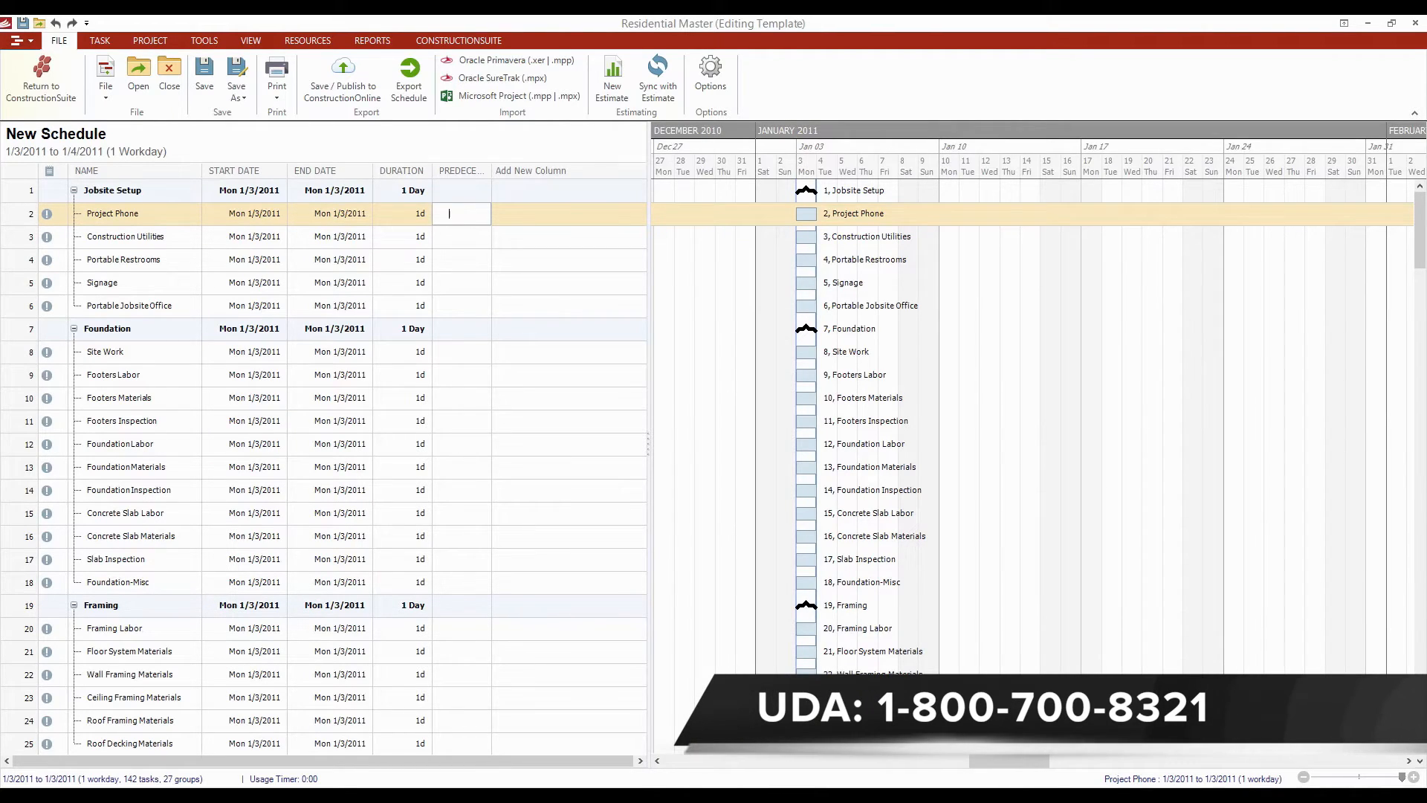
Step: Move the Portable Jobsite Office task up to the first position in the Jobsite Setup group
{"action": "left_click", "coordinate": [134, 305]}
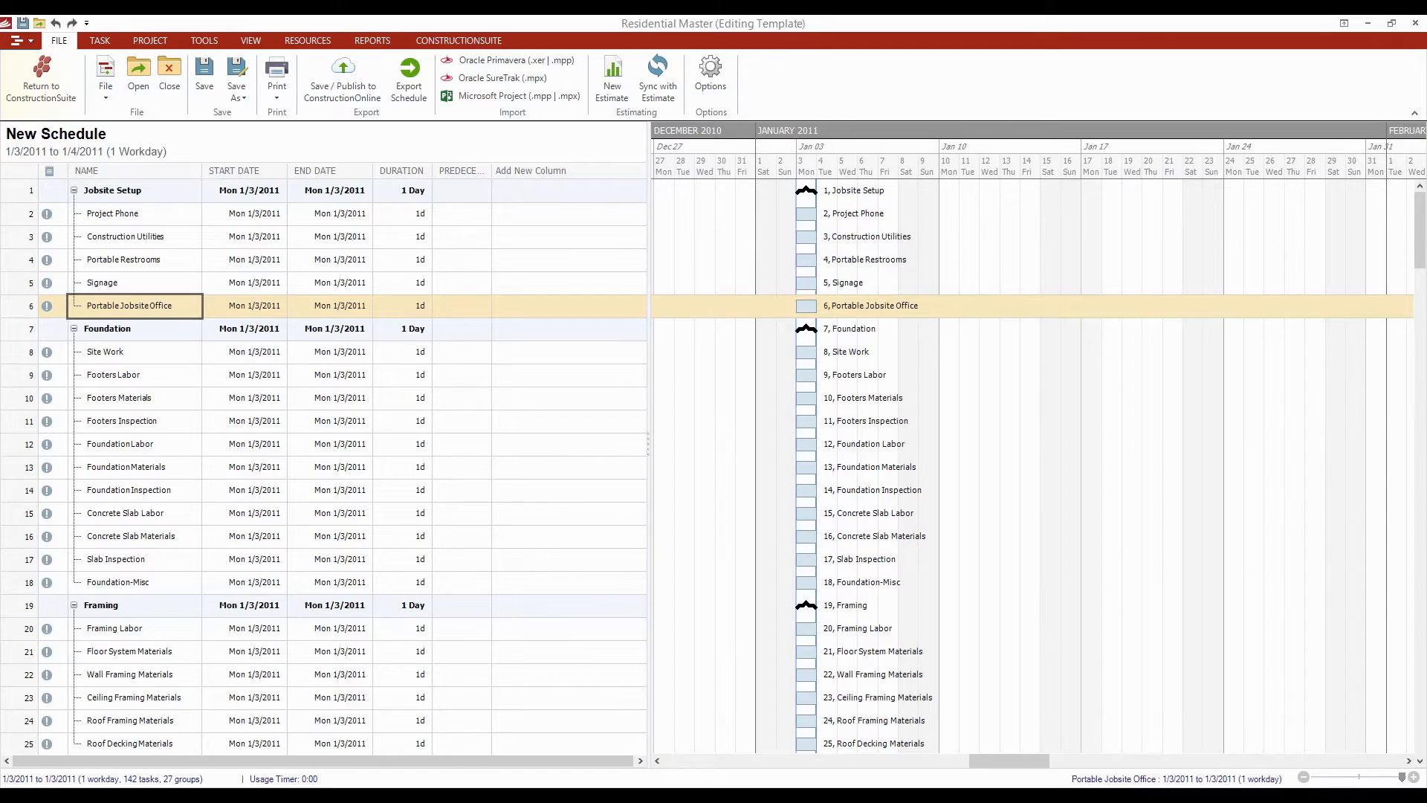
{"action": "left_click", "coordinate": [99, 41]}
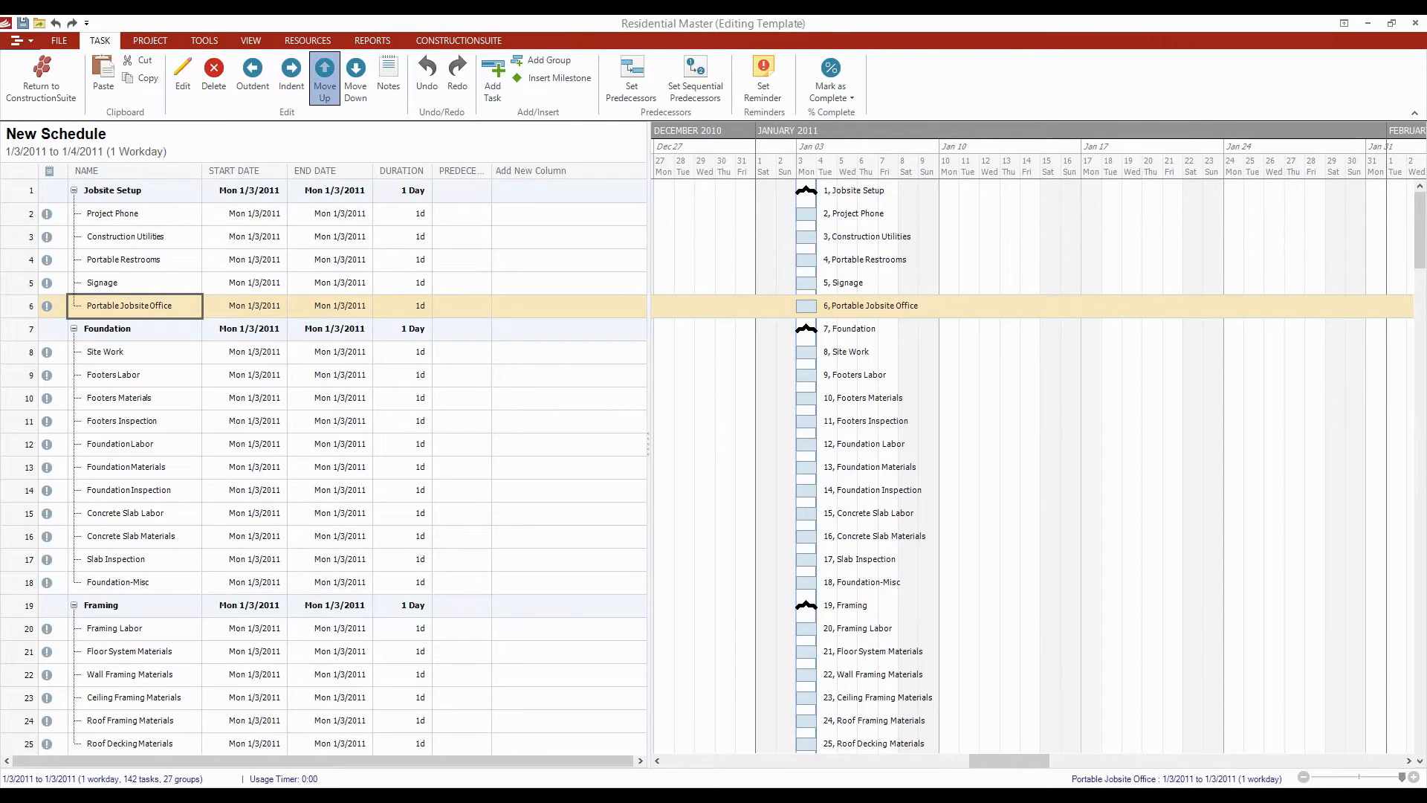
{"action": "left_click", "coordinate": [324, 74]}
{"action": "left_click", "coordinate": [325, 74]}
{"action": "left_click", "coordinate": [325, 75]}
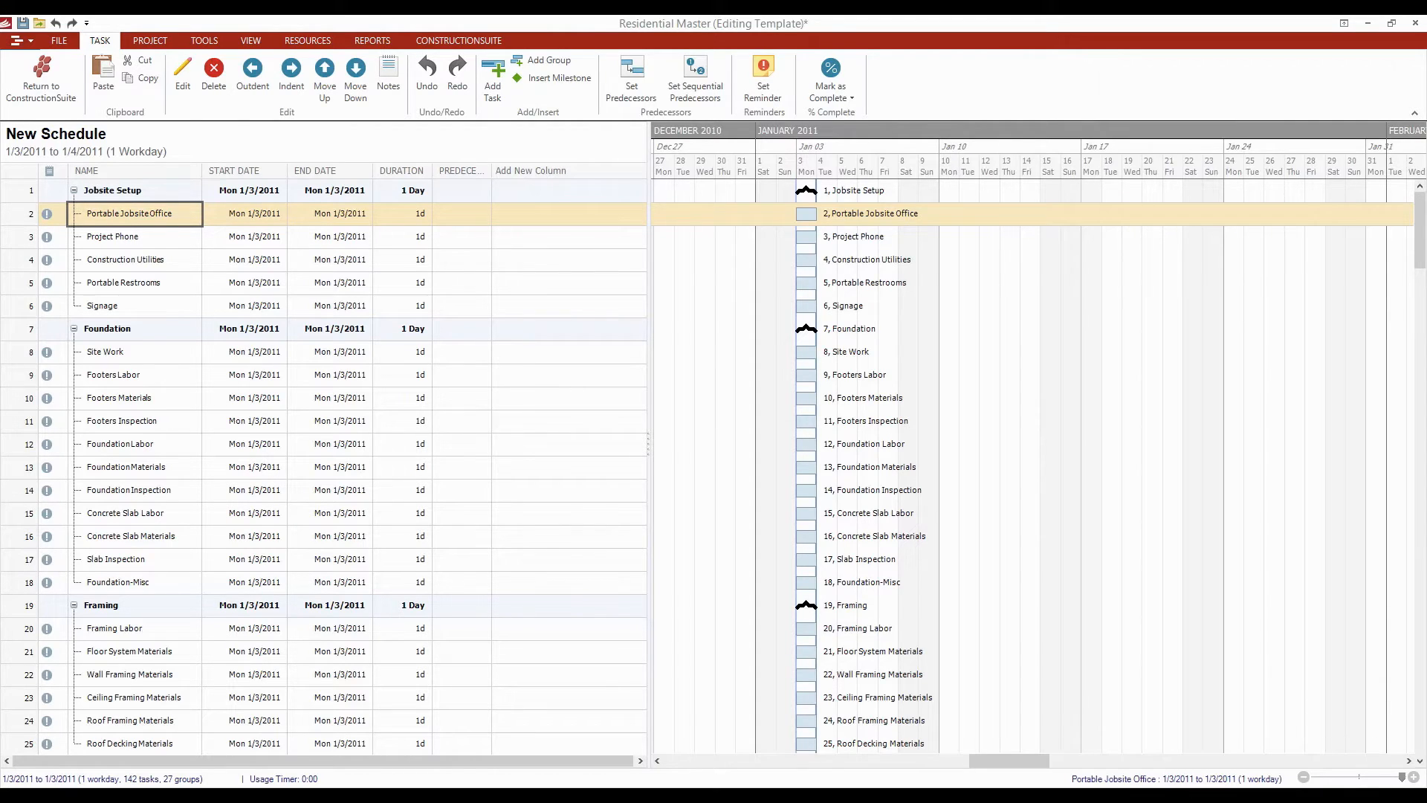
Step: Save the template and set task 2 as the predecessor of the Project Phone task
{"action": "left_click", "coordinate": [461, 261]}
{"action": "left_click", "coordinate": [461, 237]}
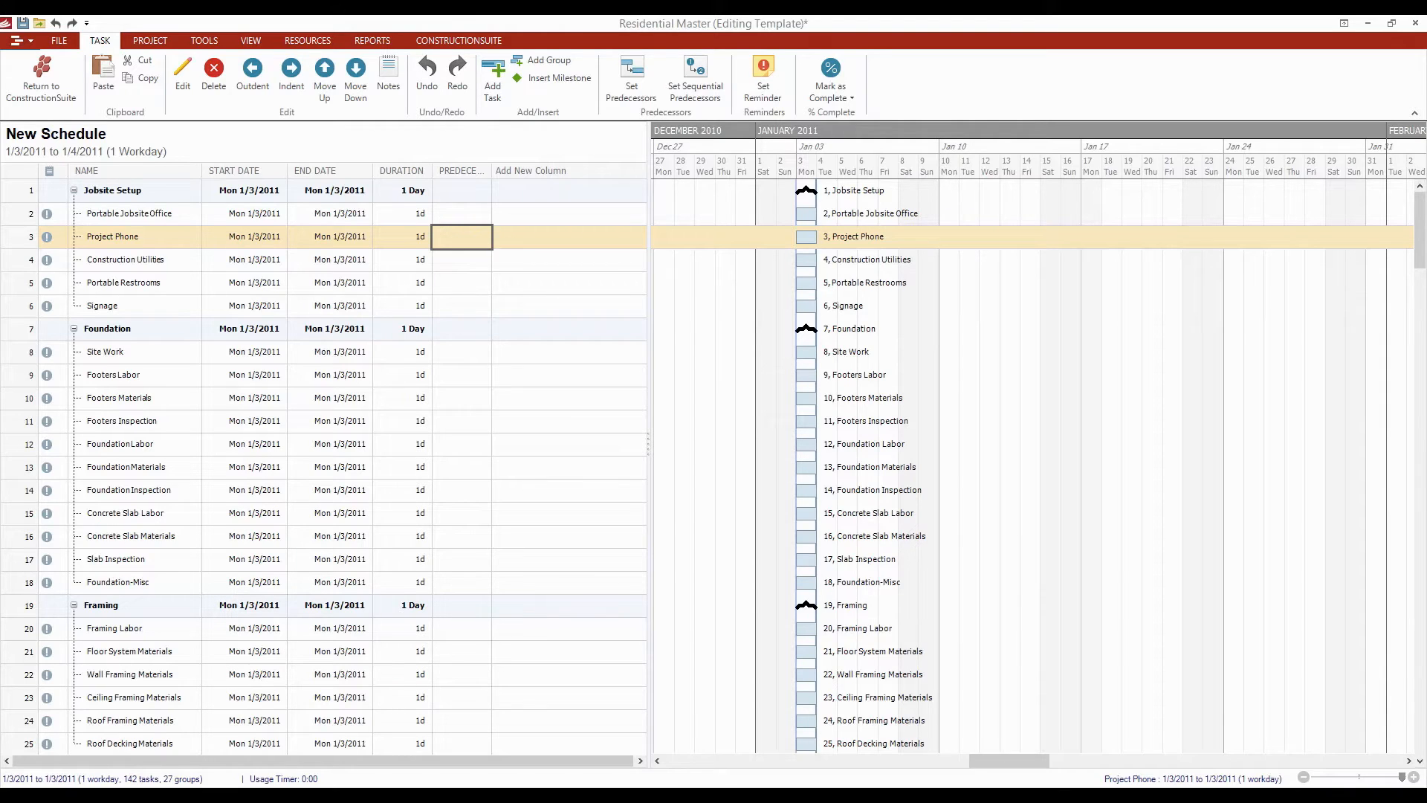
{"action": "key", "text": "ctrl+s"}
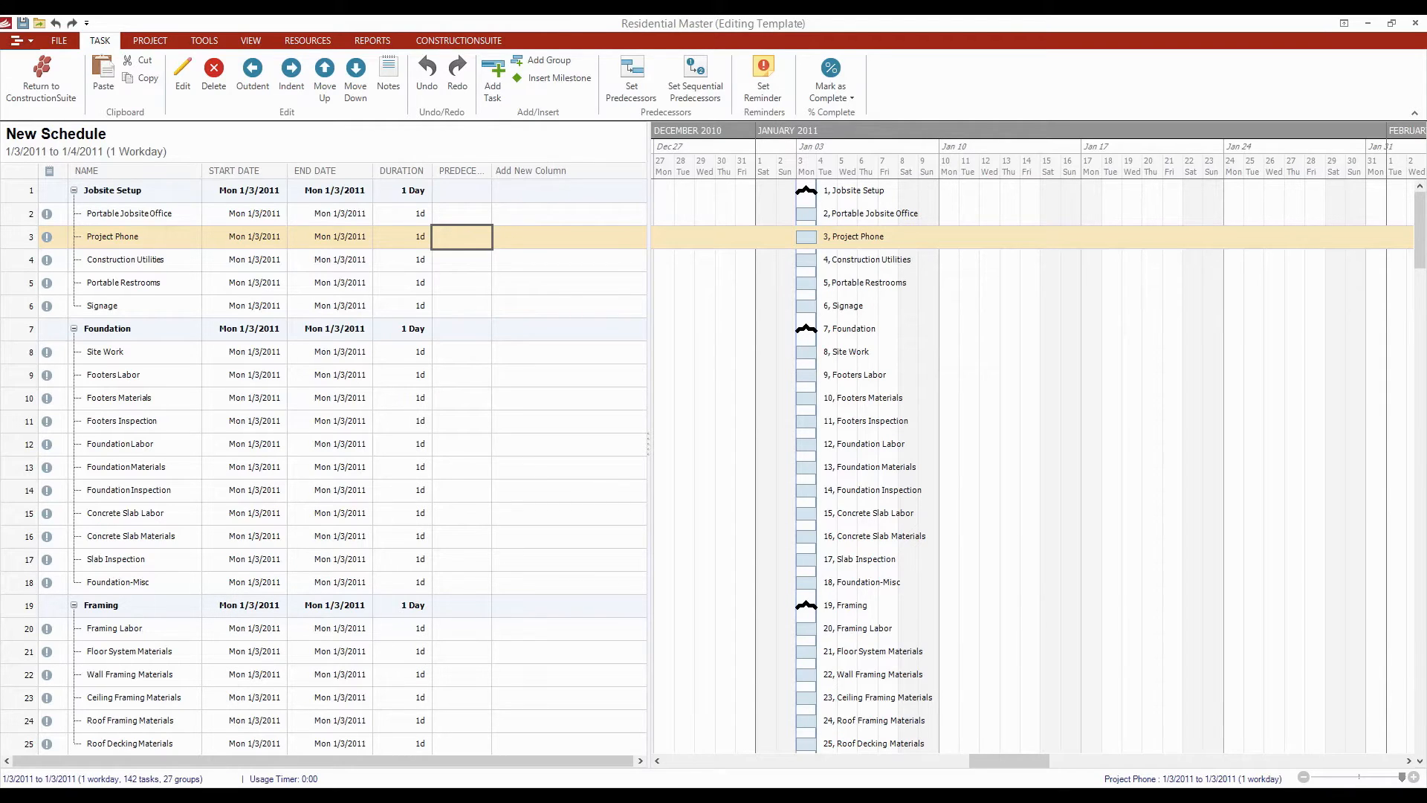
{"action": "type", "text": "2"}
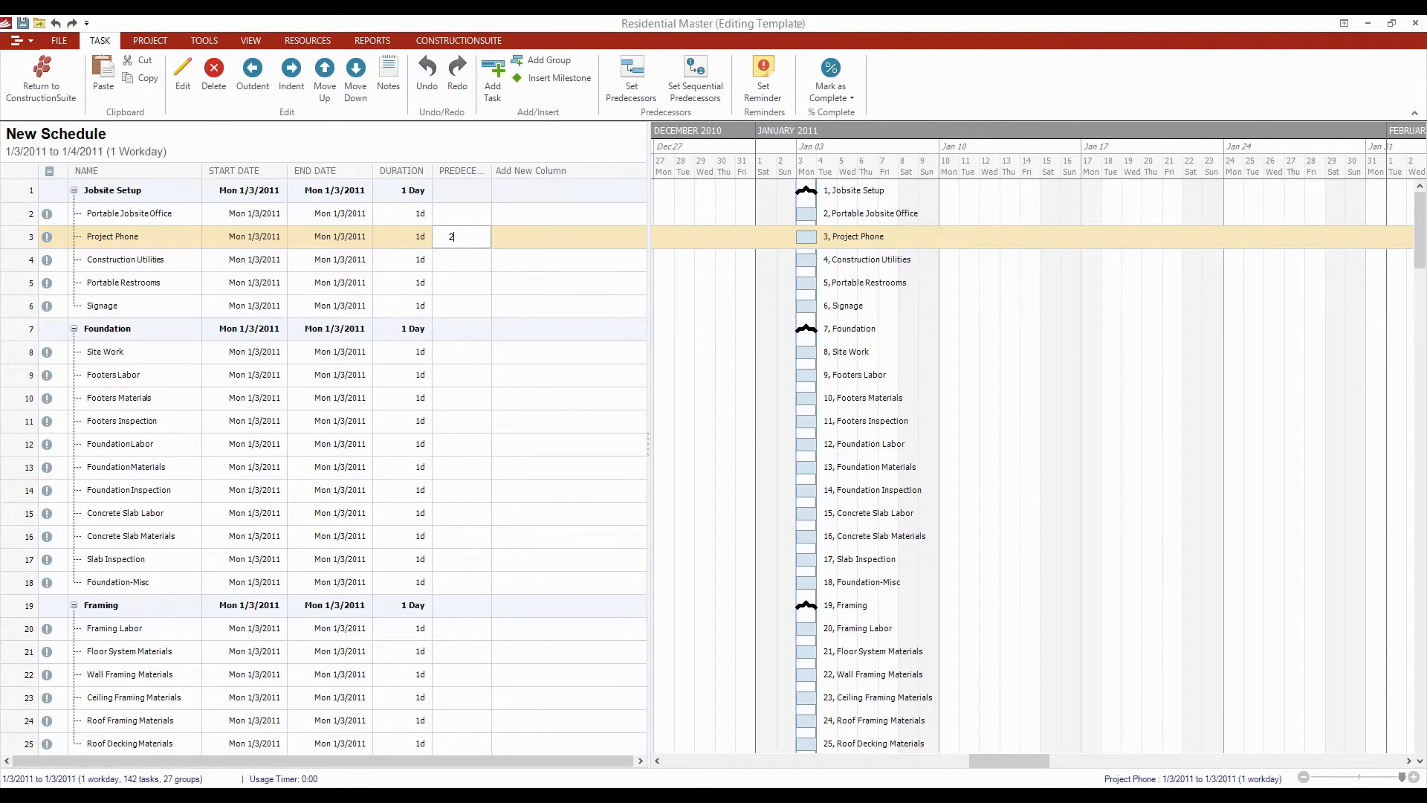
{"action": "key", "text": "Return"}
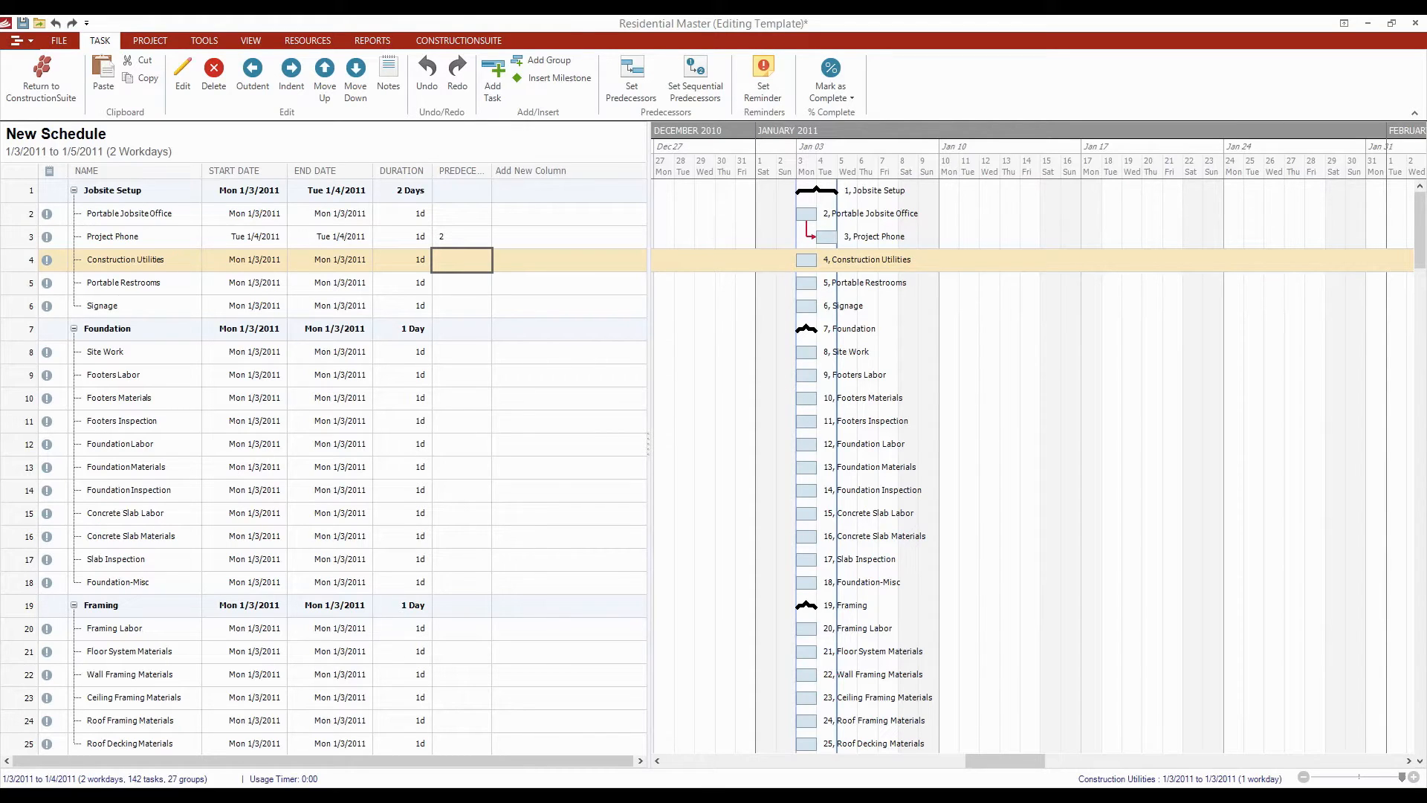
Step: Set task 3 as the predecessor of the Construction Utilities task
{"action": "type", "text": "3"}
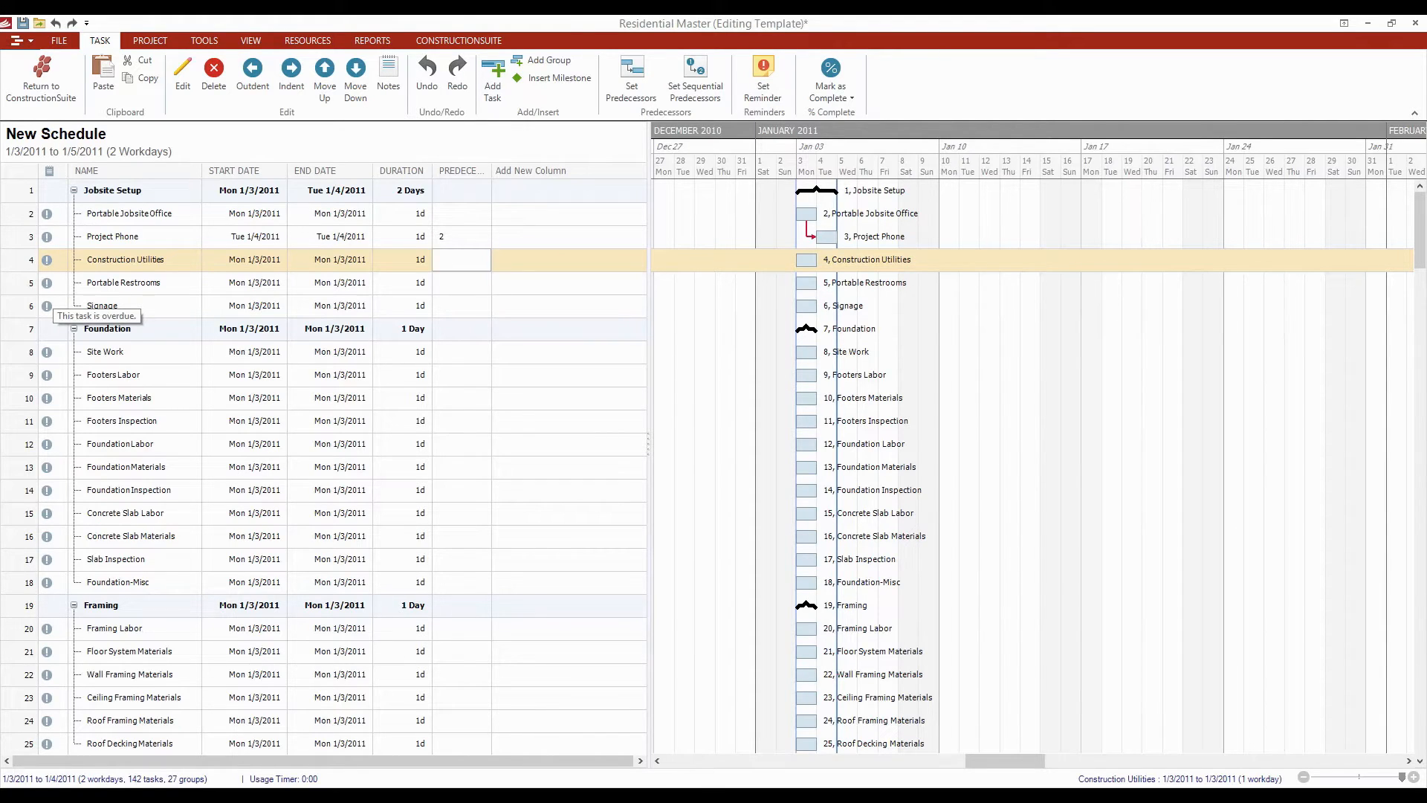
{"action": "type", "text": "3"}
{"action": "key", "text": "Return"}
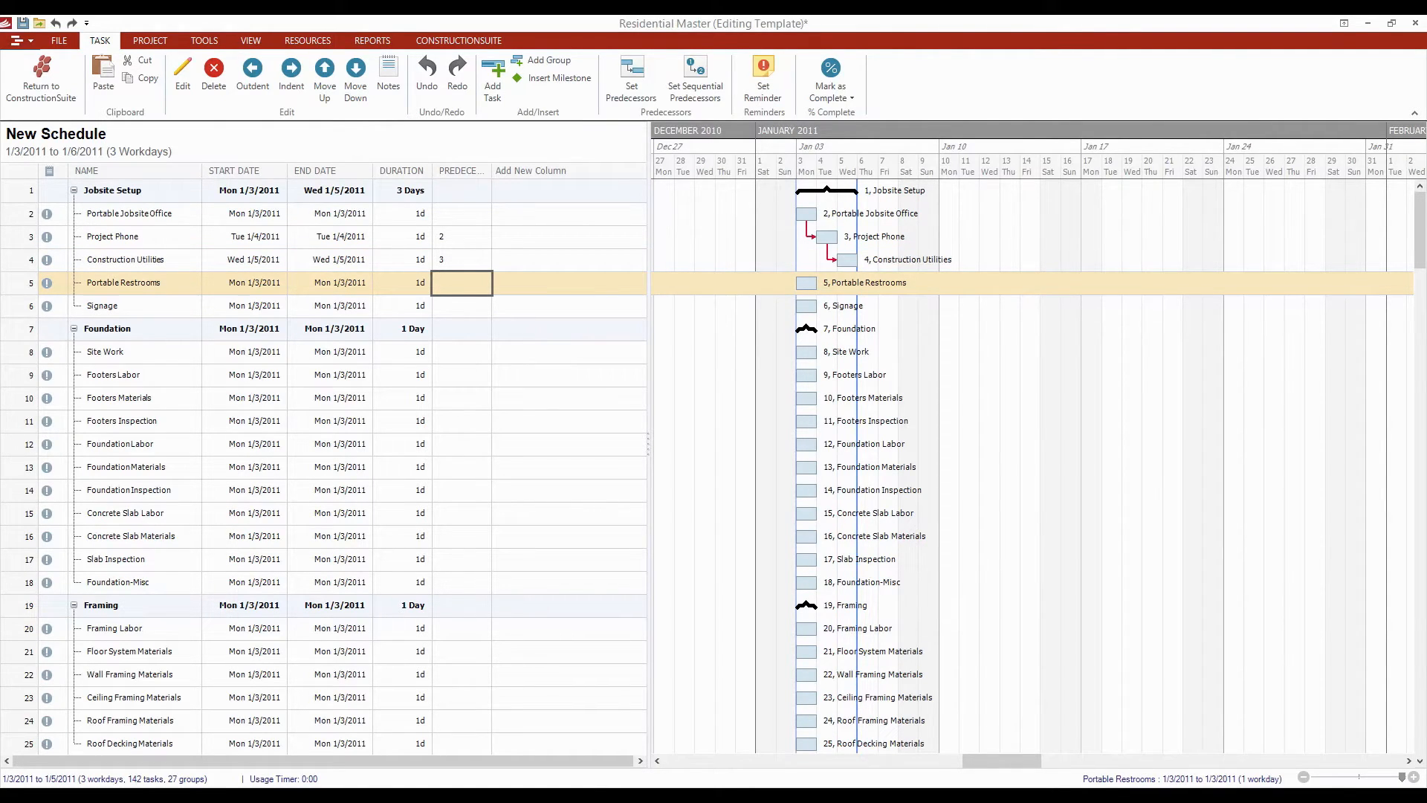
Step: Set task 2 as the predecessor of Construction Utilities and move its Gantt bar to start on Tuesday 1/4/2011
{"action": "left_click", "coordinate": [462, 260]}
{"action": "type", "text": "2"}
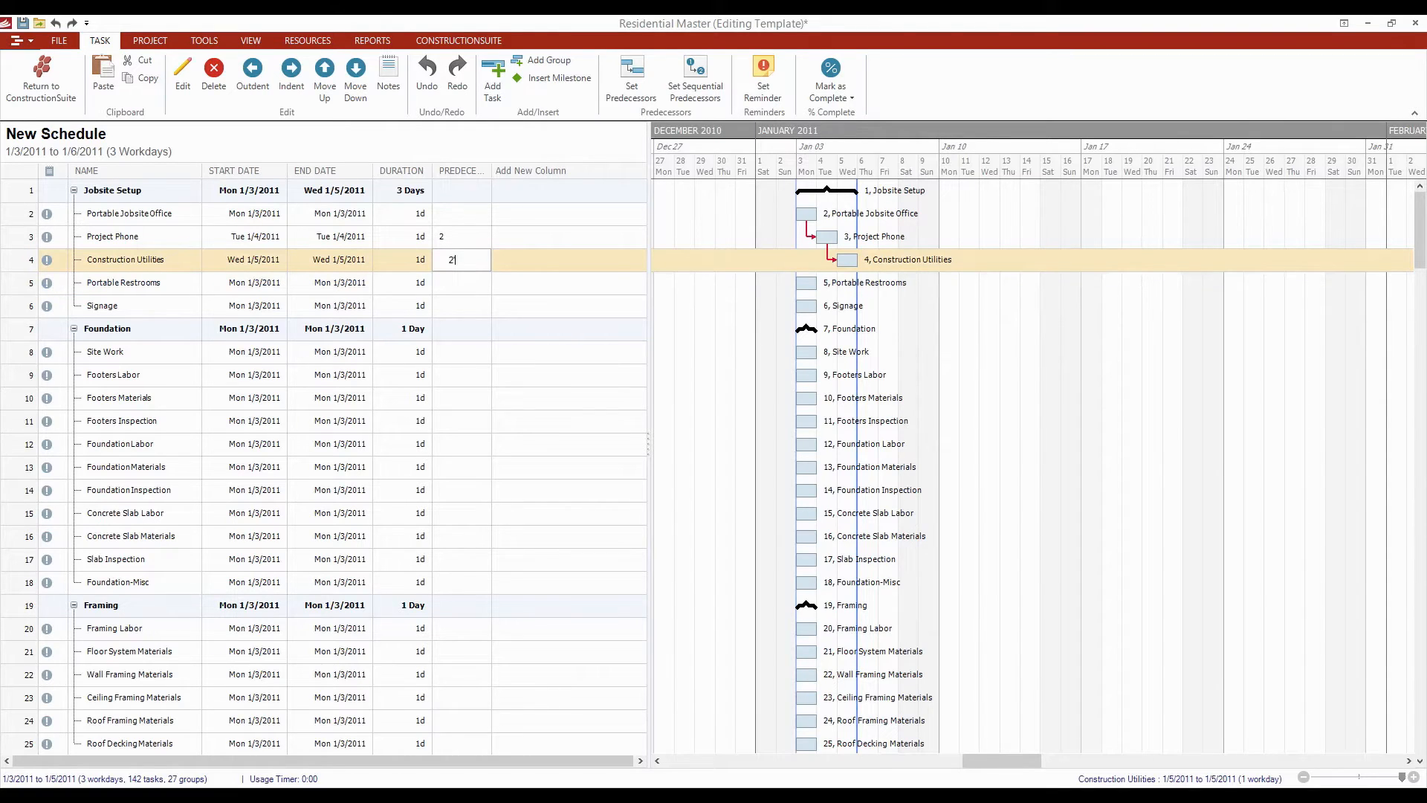
{"action": "key", "text": "Return"}
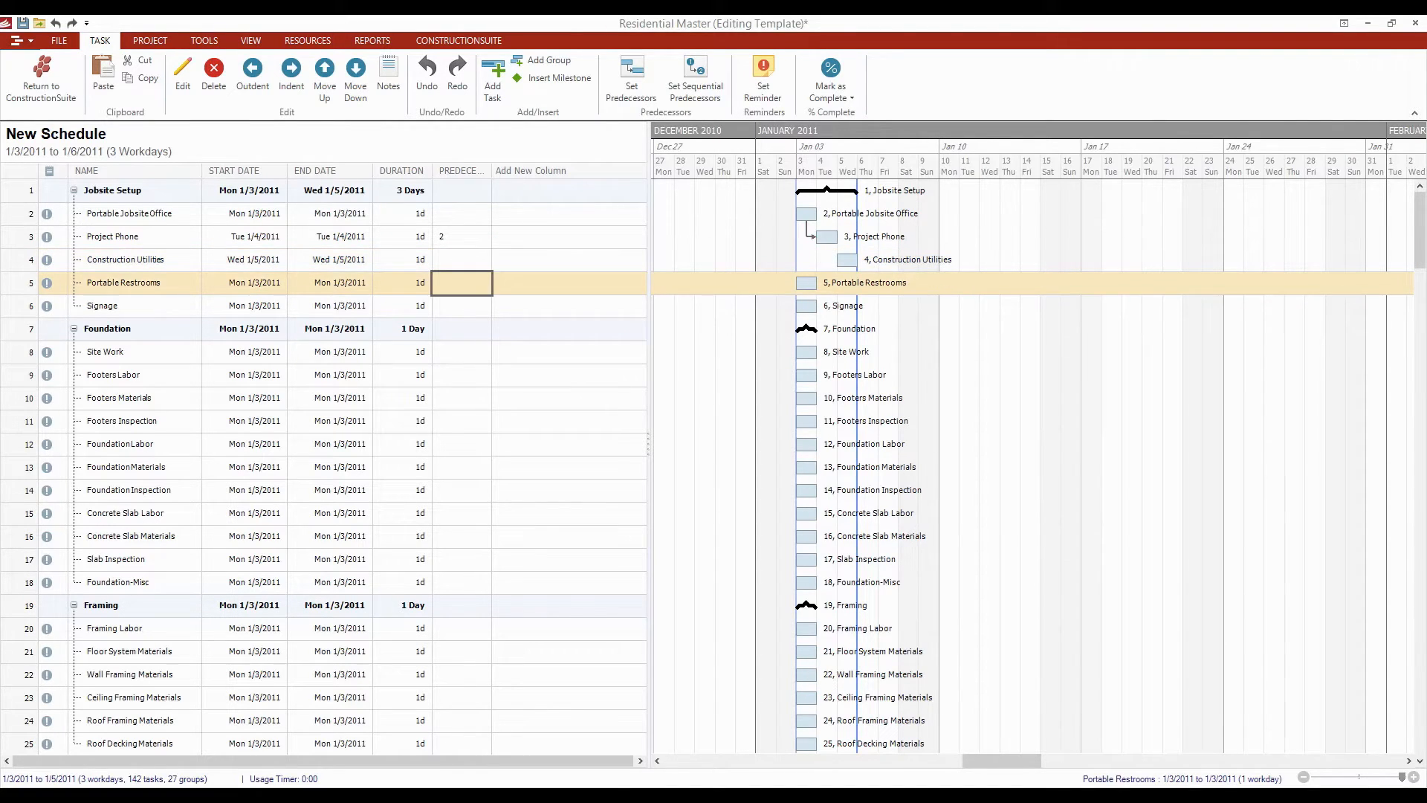
{"action": "left_click", "coordinate": [461, 260]}
{"action": "type", "text": "2"}
{"action": "key", "text": "Return"}
{"action": "left_click_drag", "start_coordinate": [847, 260], "coordinate": [827, 260]}
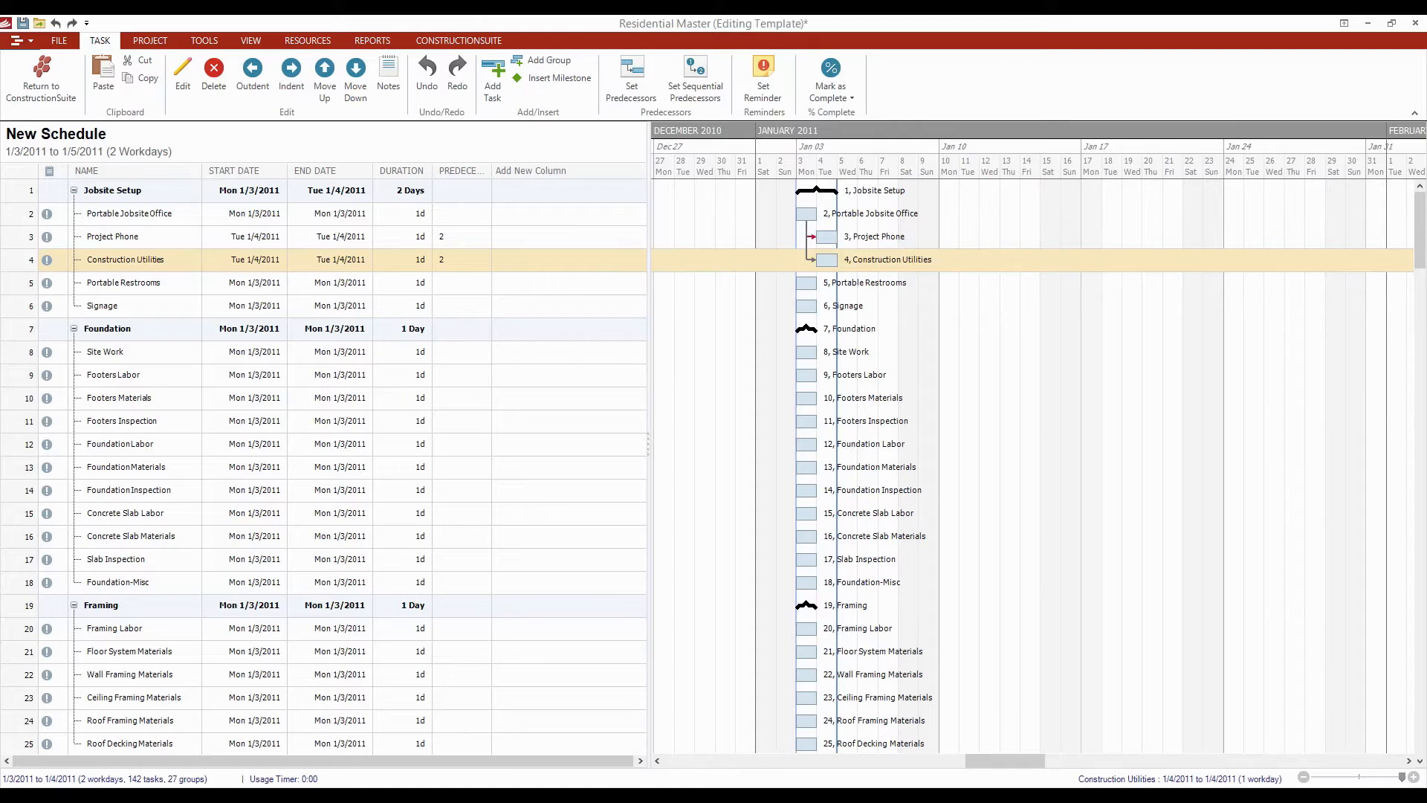
Step: Set task 2 as the predecessor of both the Portable Restrooms and Signage tasks
{"action": "left_click", "coordinate": [449, 283]}
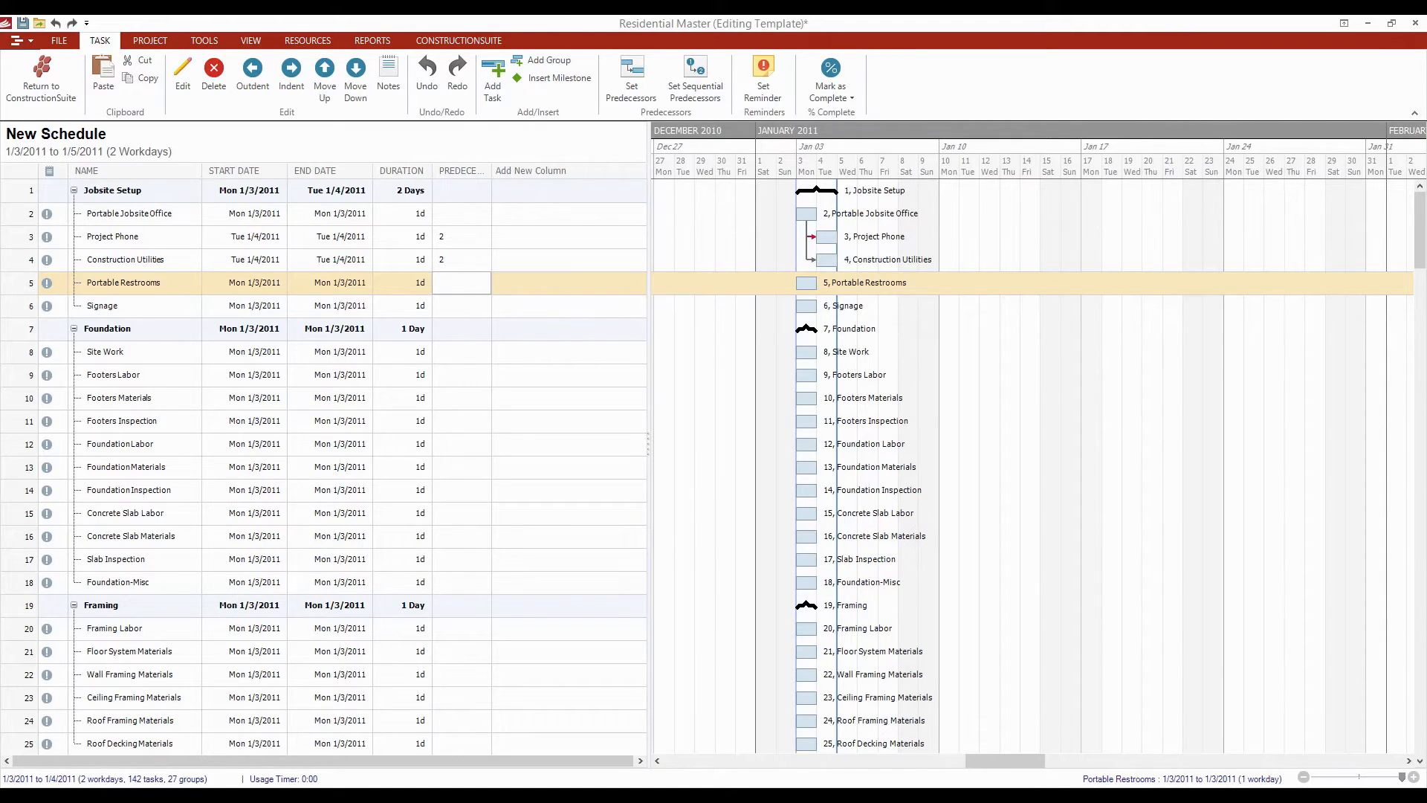
{"action": "key", "text": "Return"}
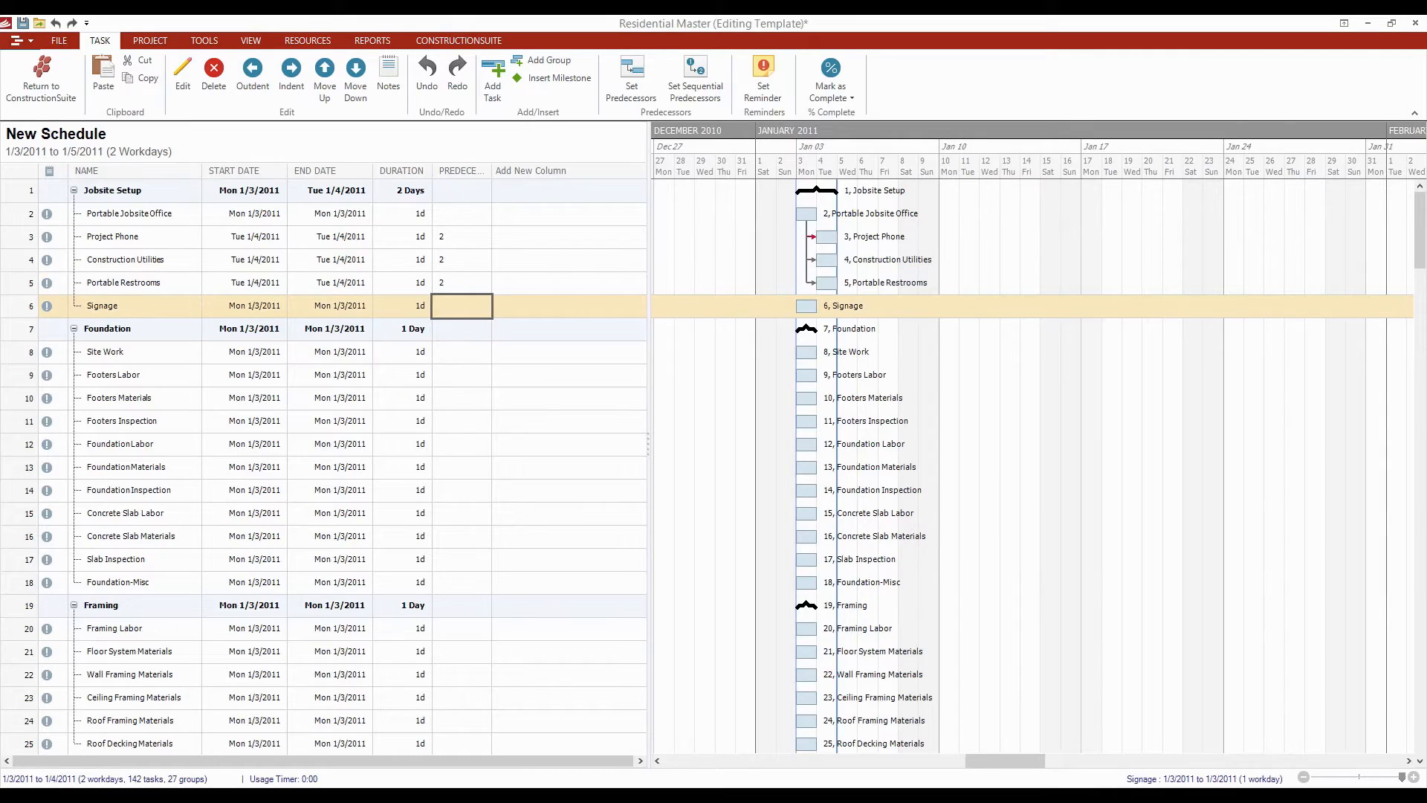
{"action": "type", "text": "2"}
{"action": "key", "text": "Return"}
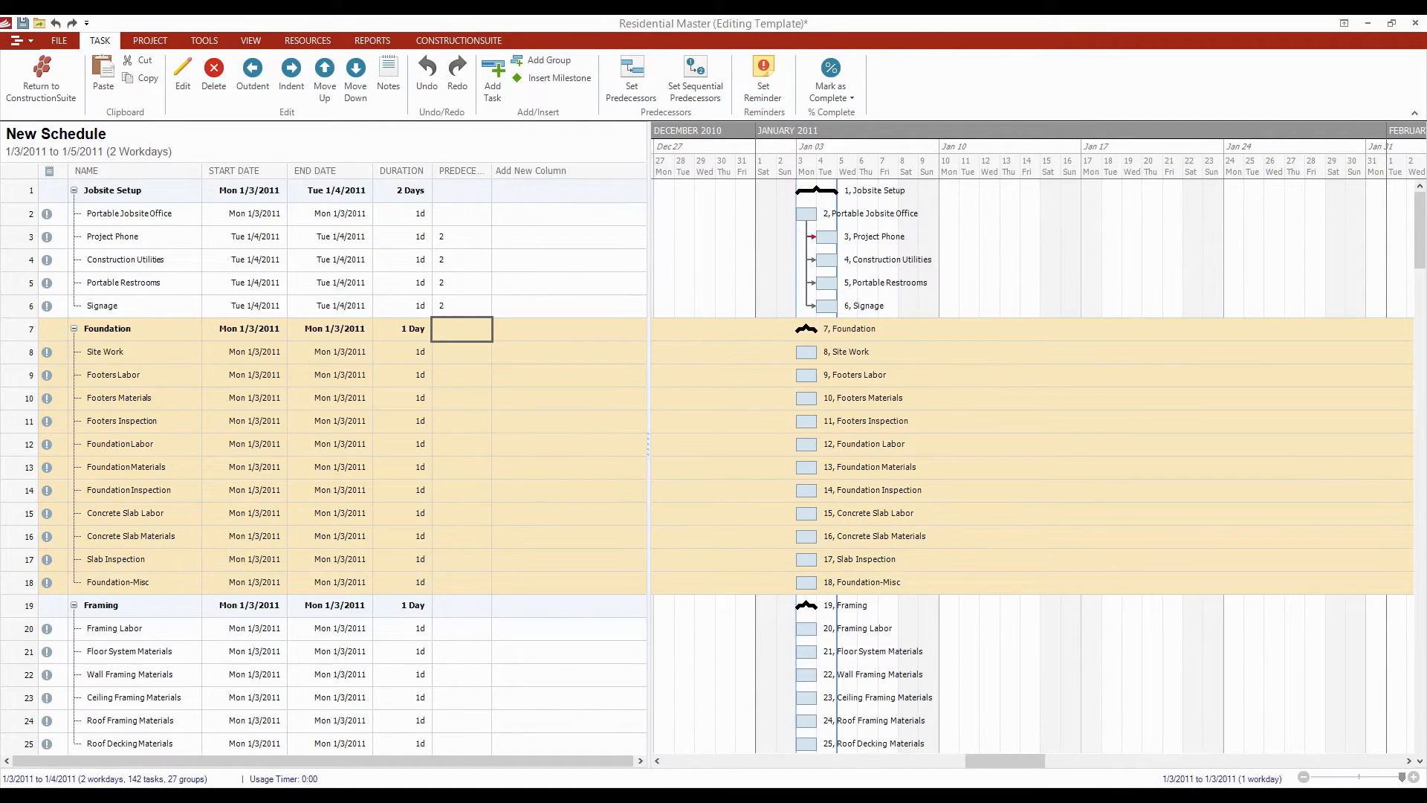
Step: In the Foundation group, set predecessor 6 for Site Work and predecessor 8 for Footers Labor
{"action": "key", "text": "Down"}
{"action": "key", "text": "Down"}
{"action": "key", "text": "Up"}
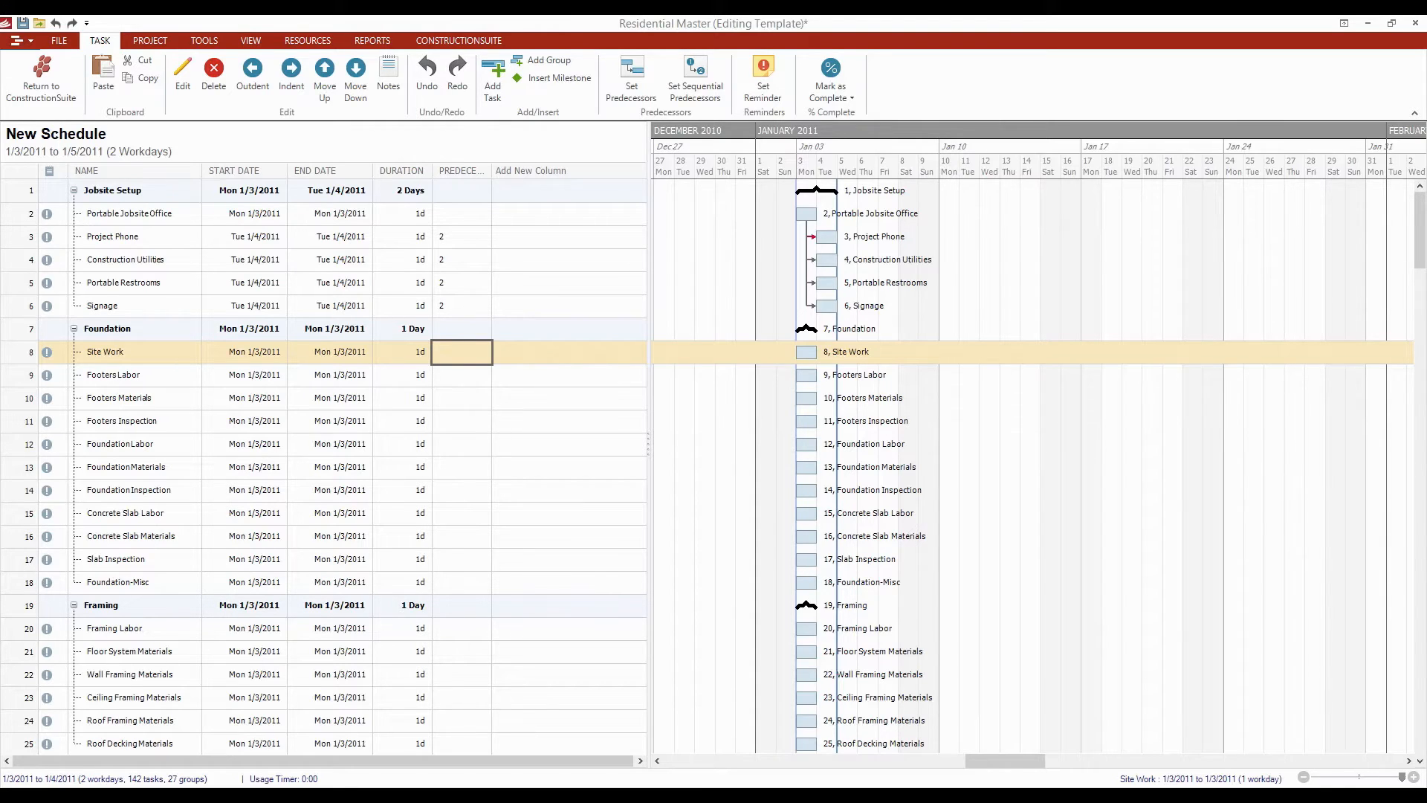
{"action": "type", "text": "6"}
{"action": "key", "text": "Return"}
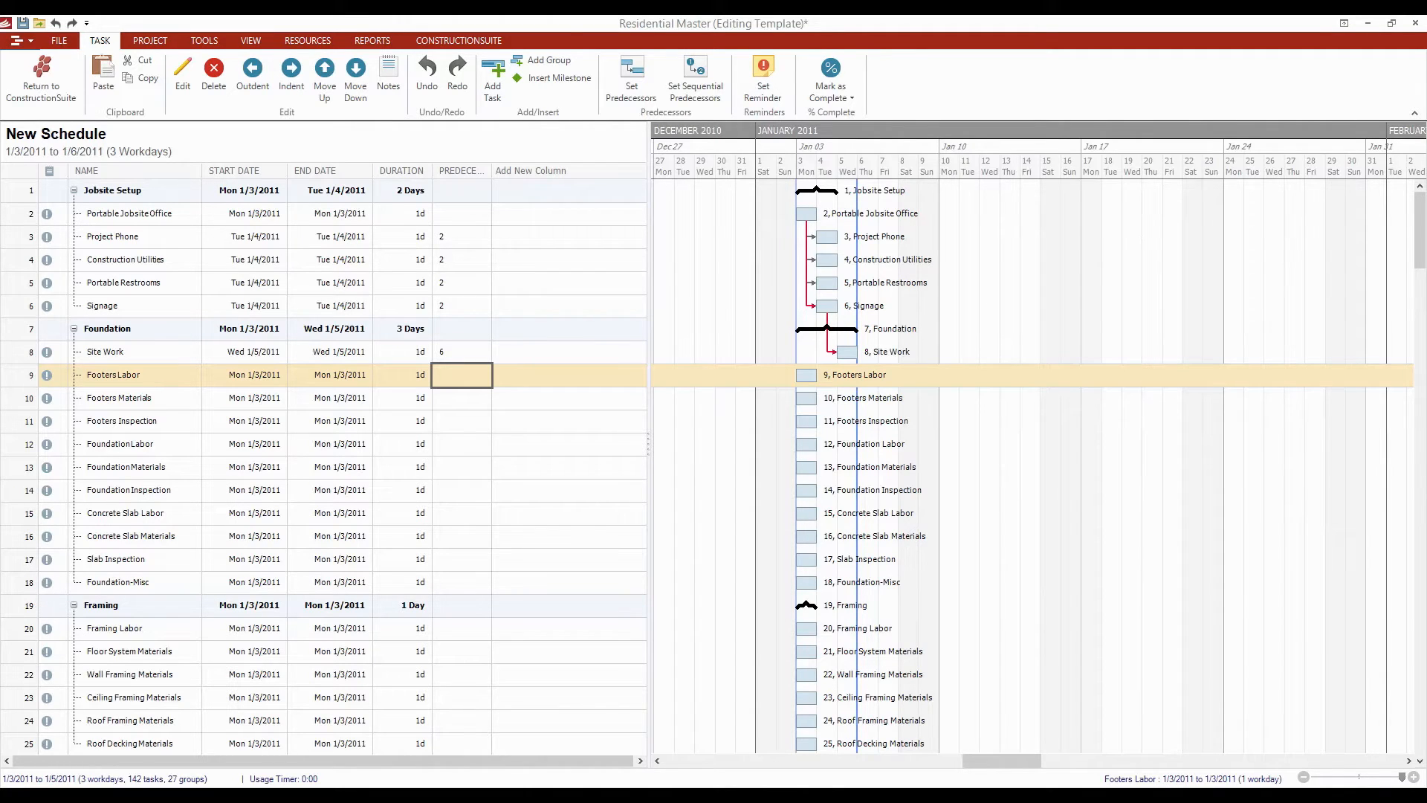
{"action": "type", "text": "8"}
{"action": "key", "text": "Return"}
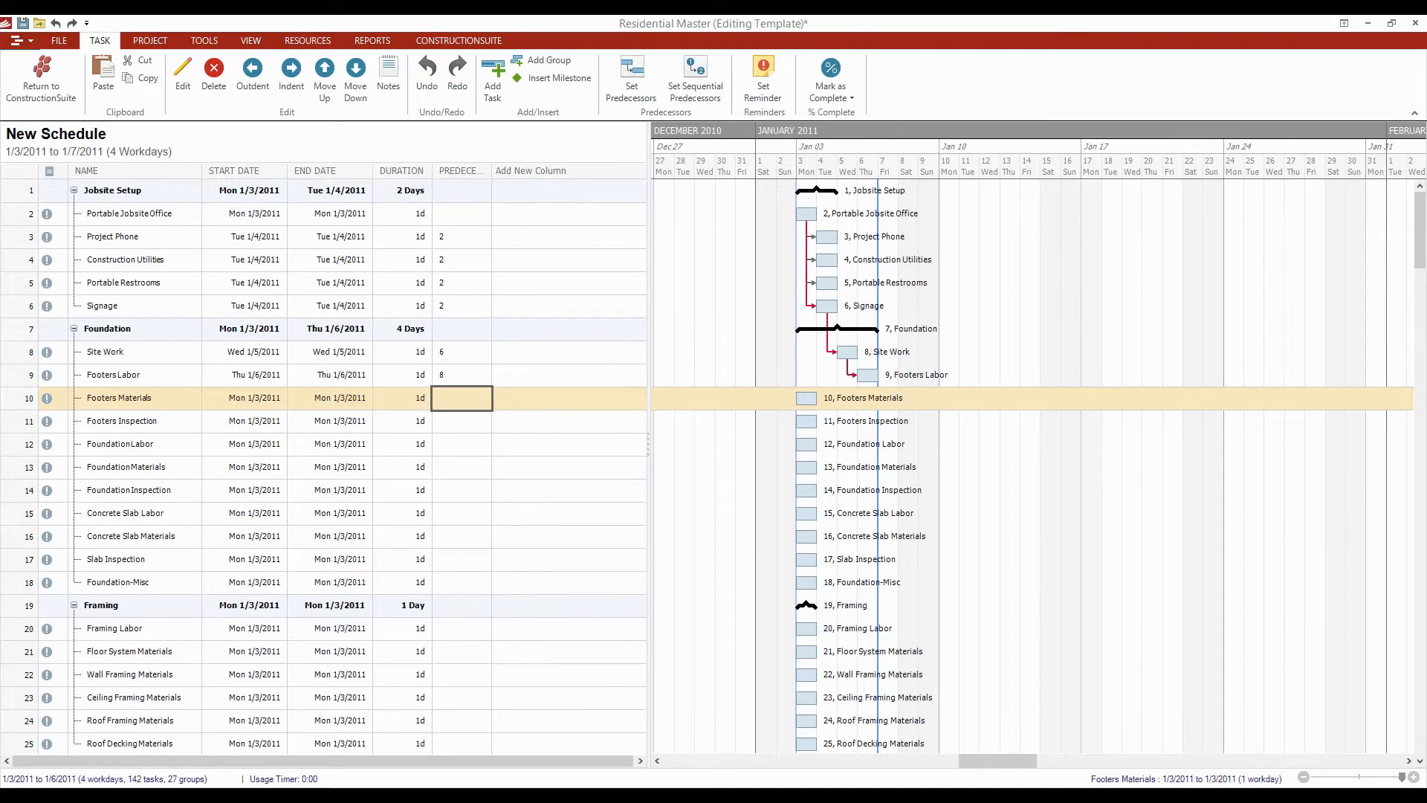
Step: Link Footers Materials to Footers Labor with the start-to-finish predecessor 9sf
{"action": "type", "text": "9sf"}
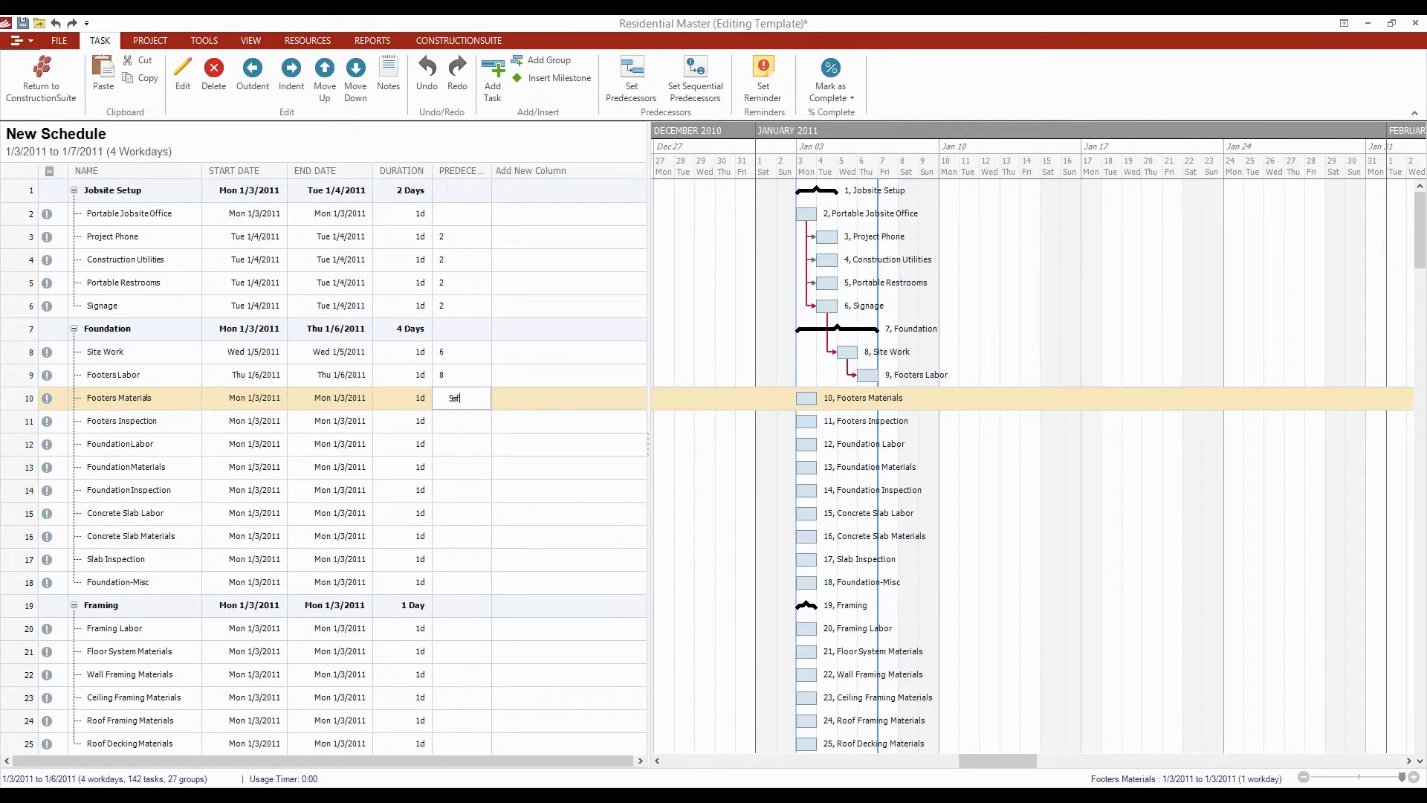
{"action": "key", "text": "Return"}
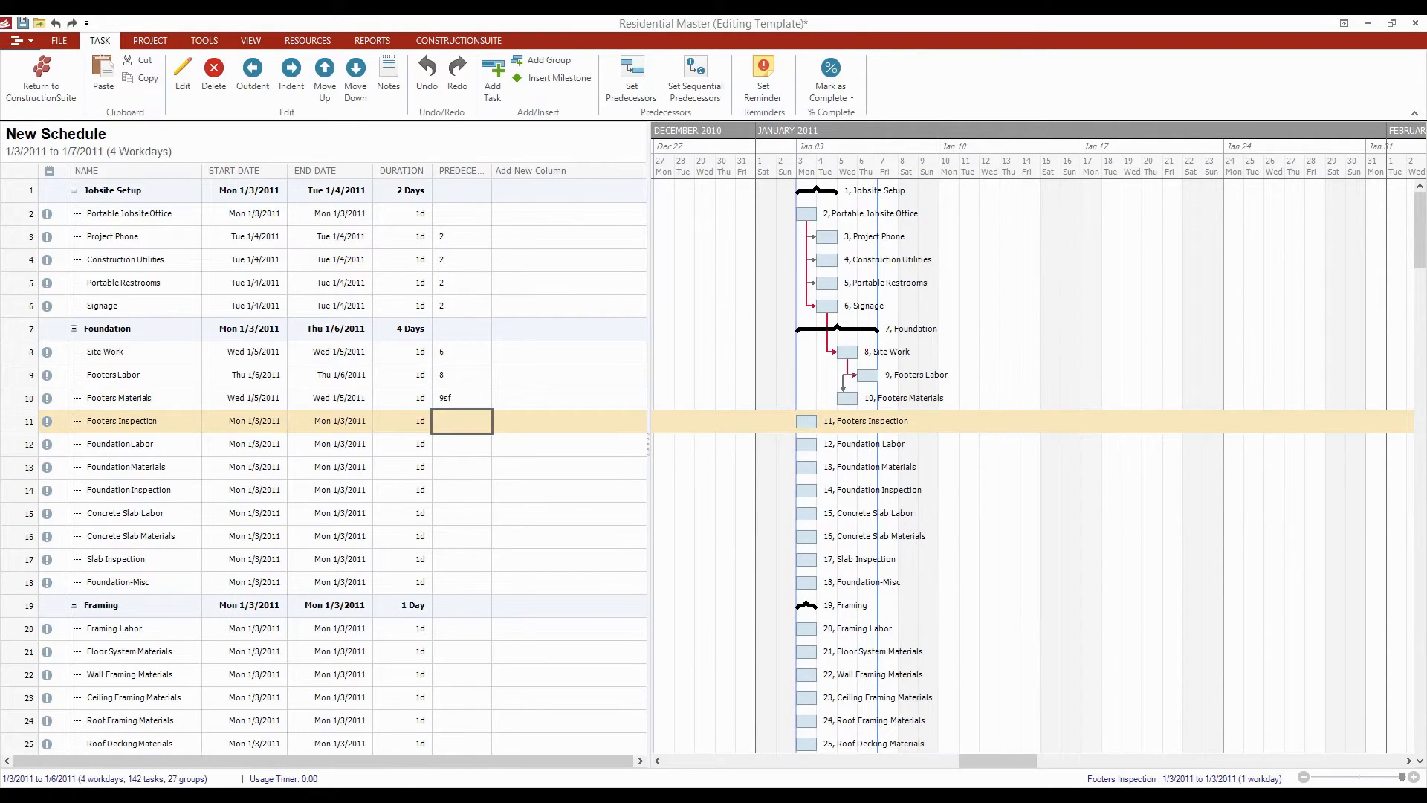
{"action": "mouse_move", "coordinate": [851, 400]}
{"action": "left_click", "coordinate": [134, 398]}
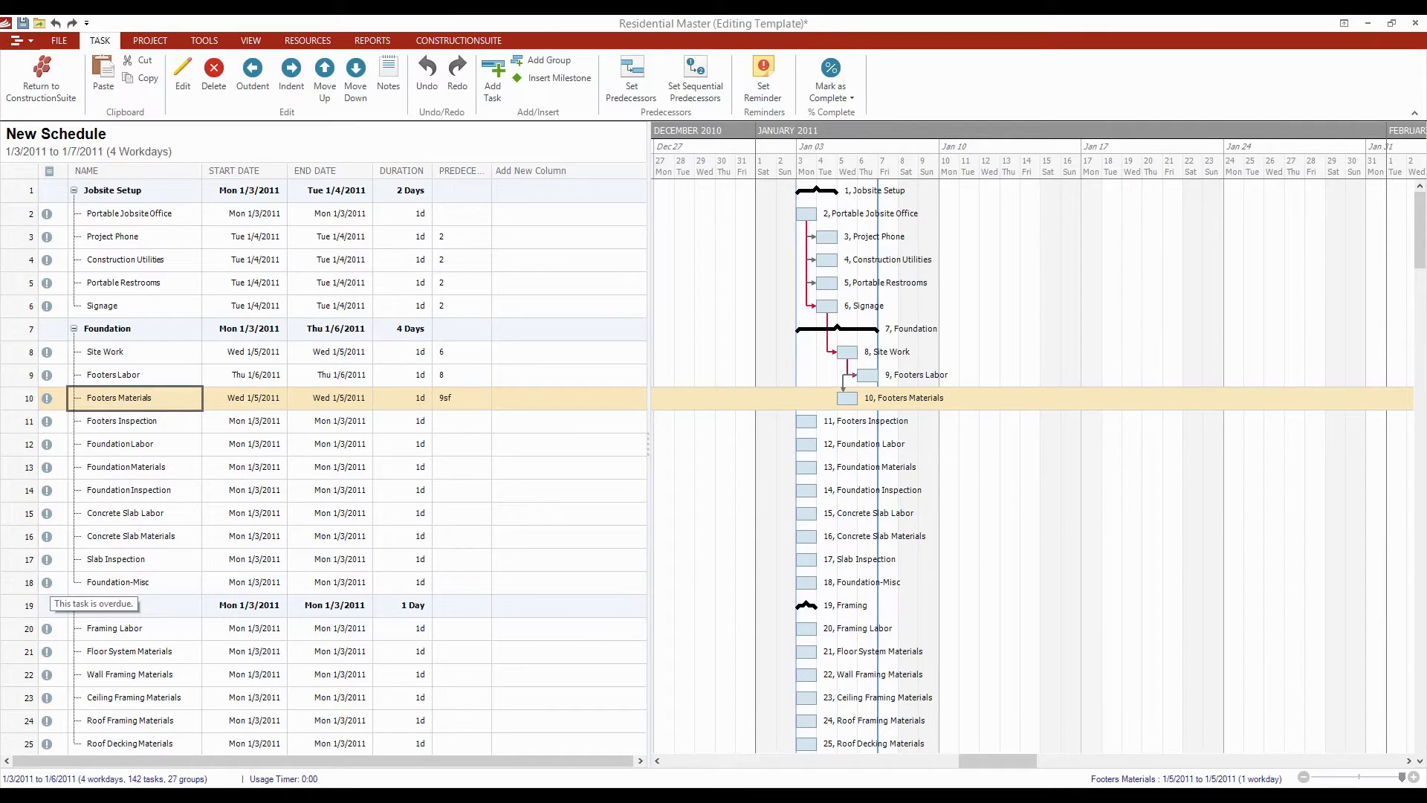
Step: Set Footers Inspection's predecessor to 9 and its duration to 0 days
{"action": "left_click", "coordinate": [122, 421]}
{"action": "key", "text": "Return"}
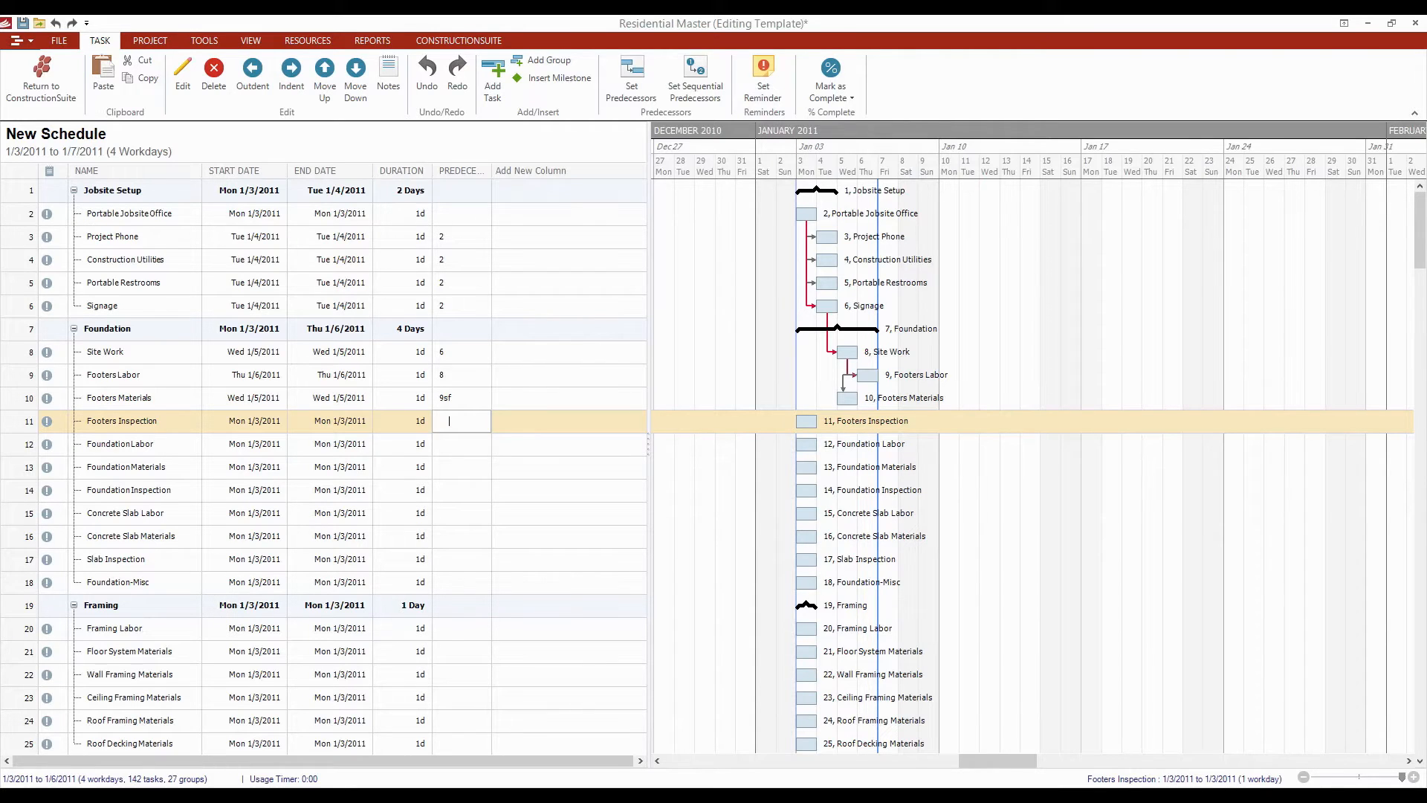
{"action": "type", "text": "9"}
{"action": "key", "text": "Return"}
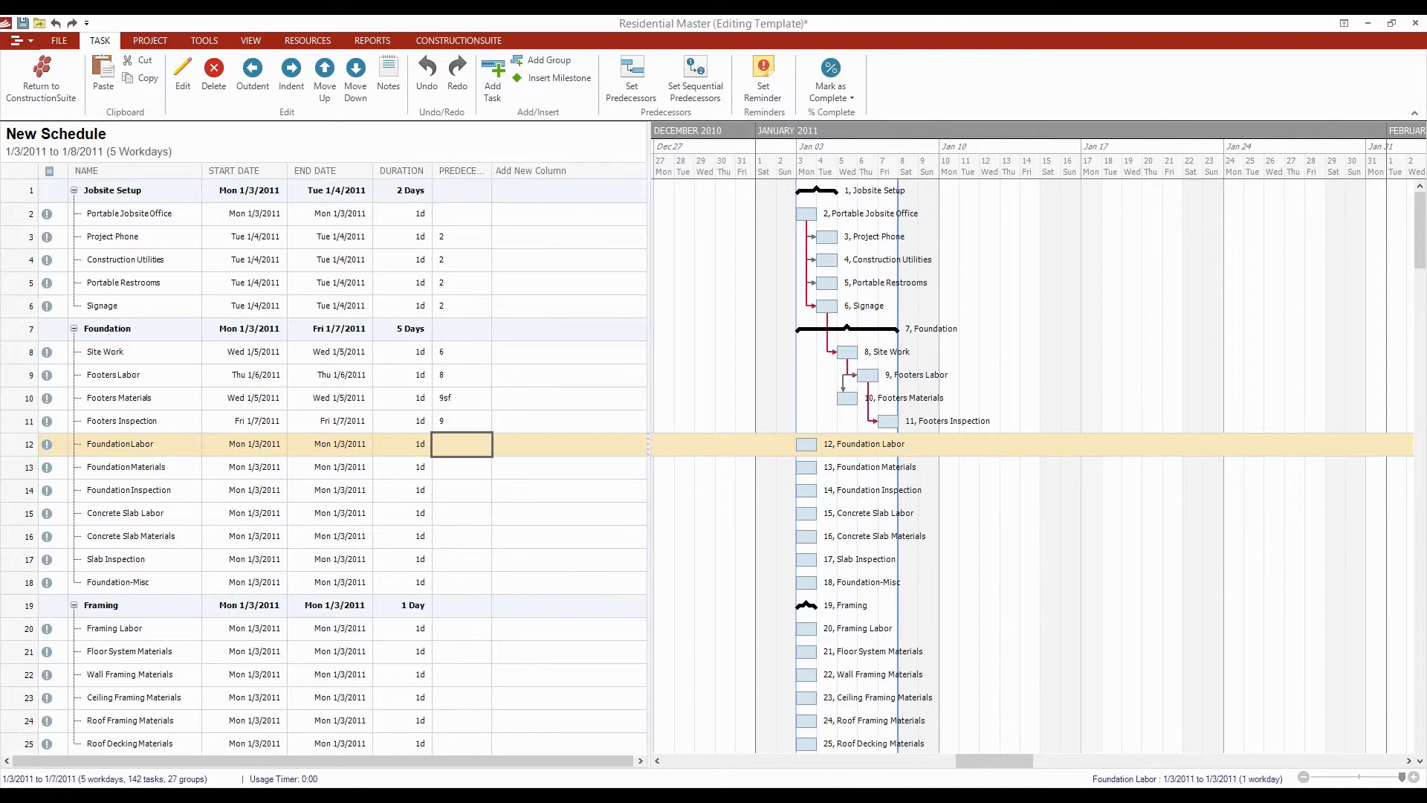
{"action": "left_click", "coordinate": [402, 421]}
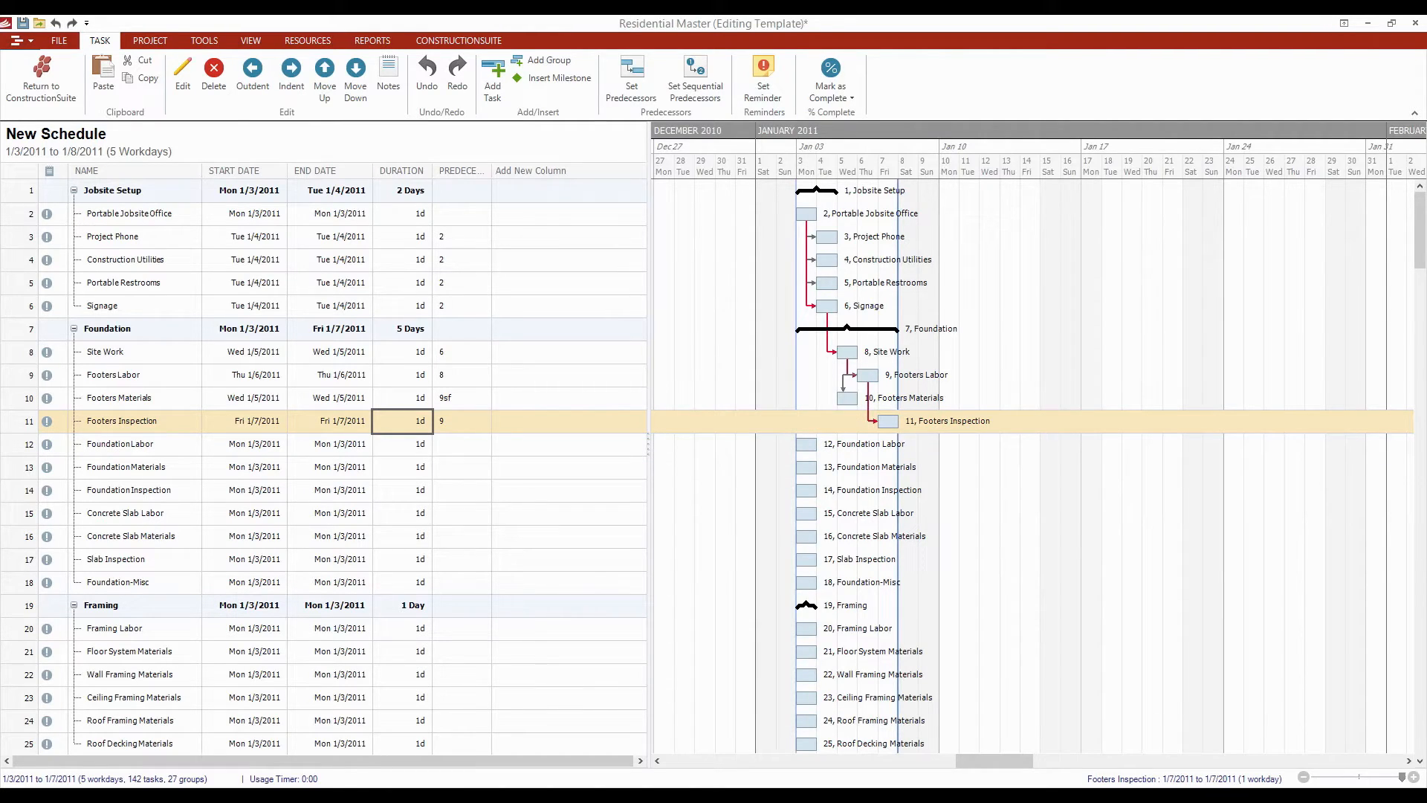
{"action": "type", "text": "0"}
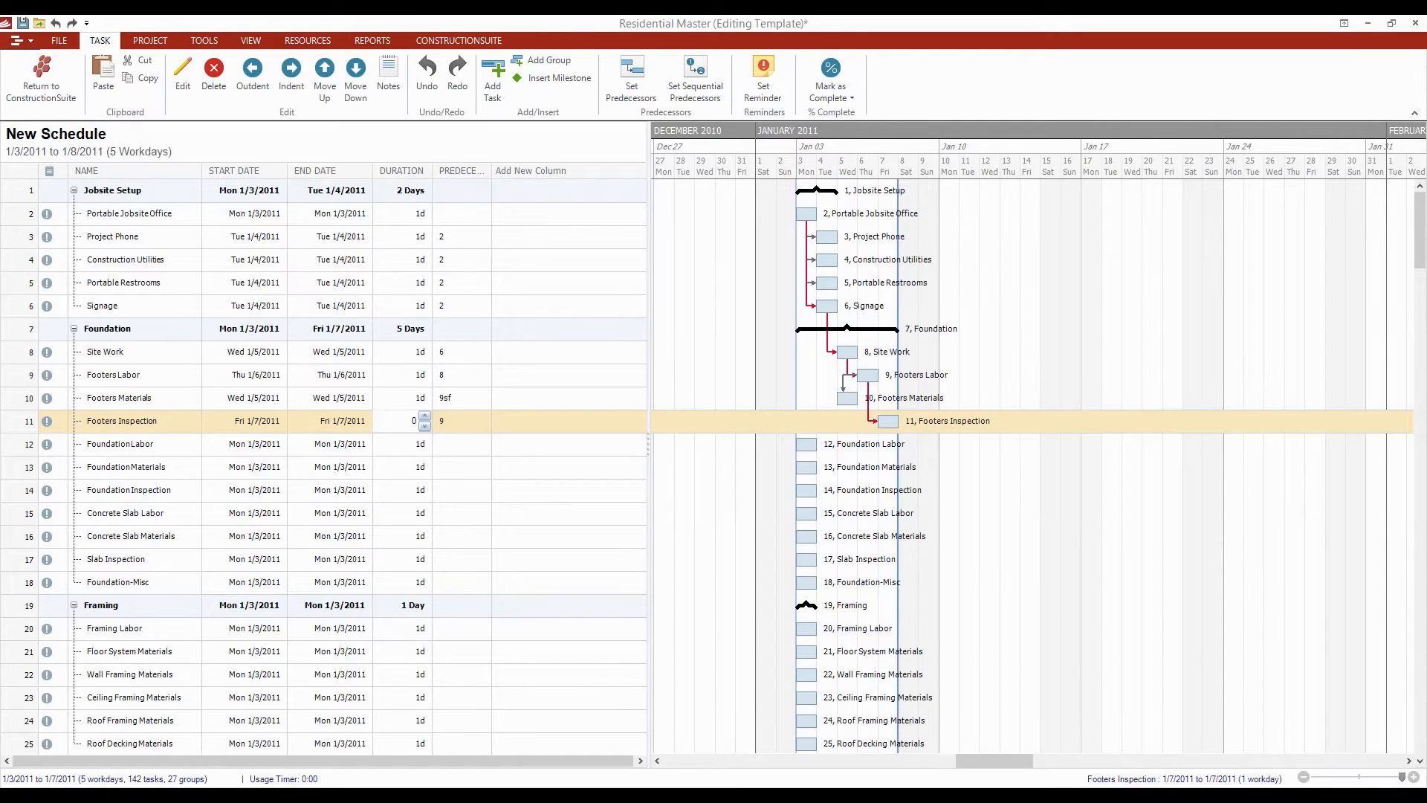
{"action": "key", "text": "Return"}
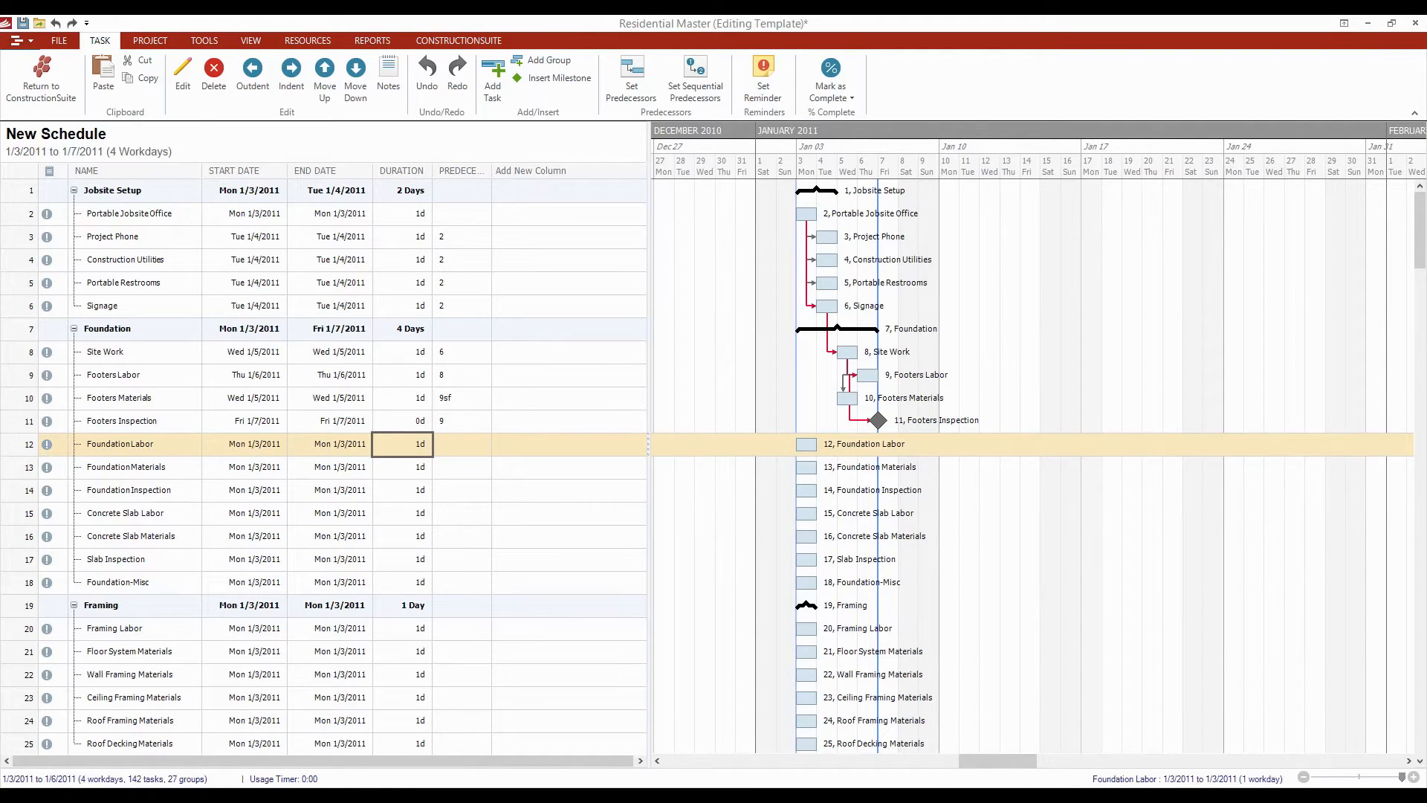
Step: Set predecessor 11 for Foundation Labor and the start-to-finish predecessor 12sf for Foundation Materials
{"action": "left_click", "coordinate": [449, 444]}
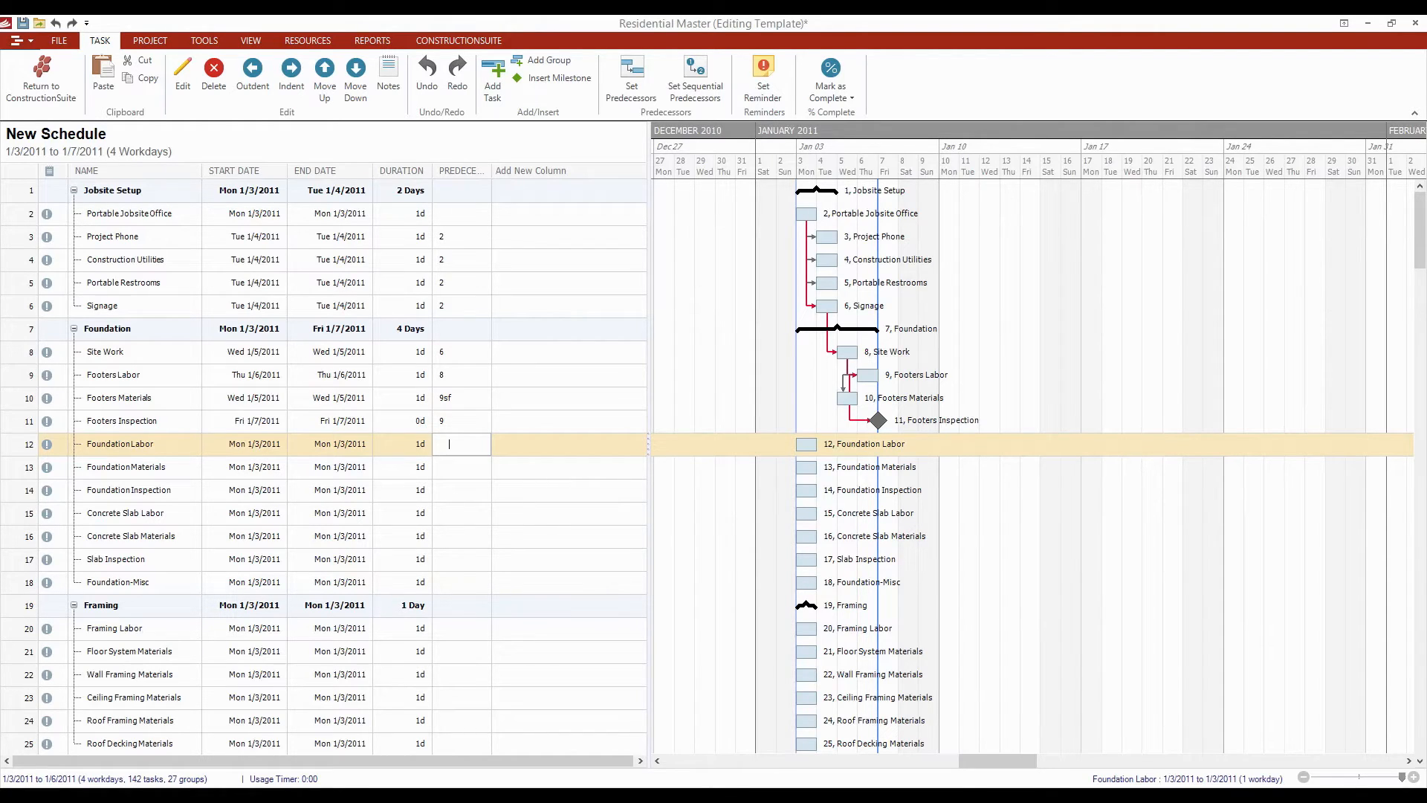
{"action": "type", "text": "11"}
{"action": "key", "text": "Return"}
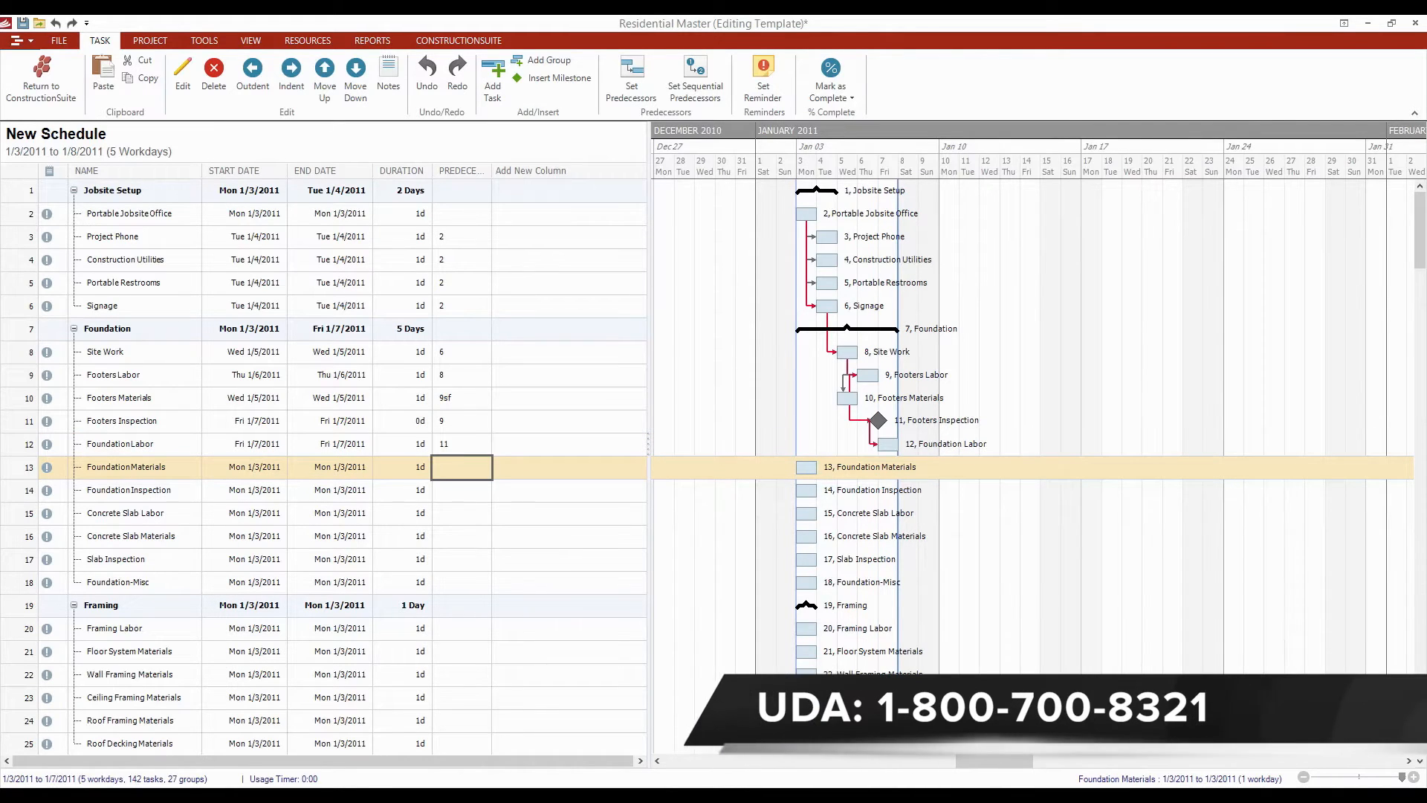
{"action": "type", "text": "1"}
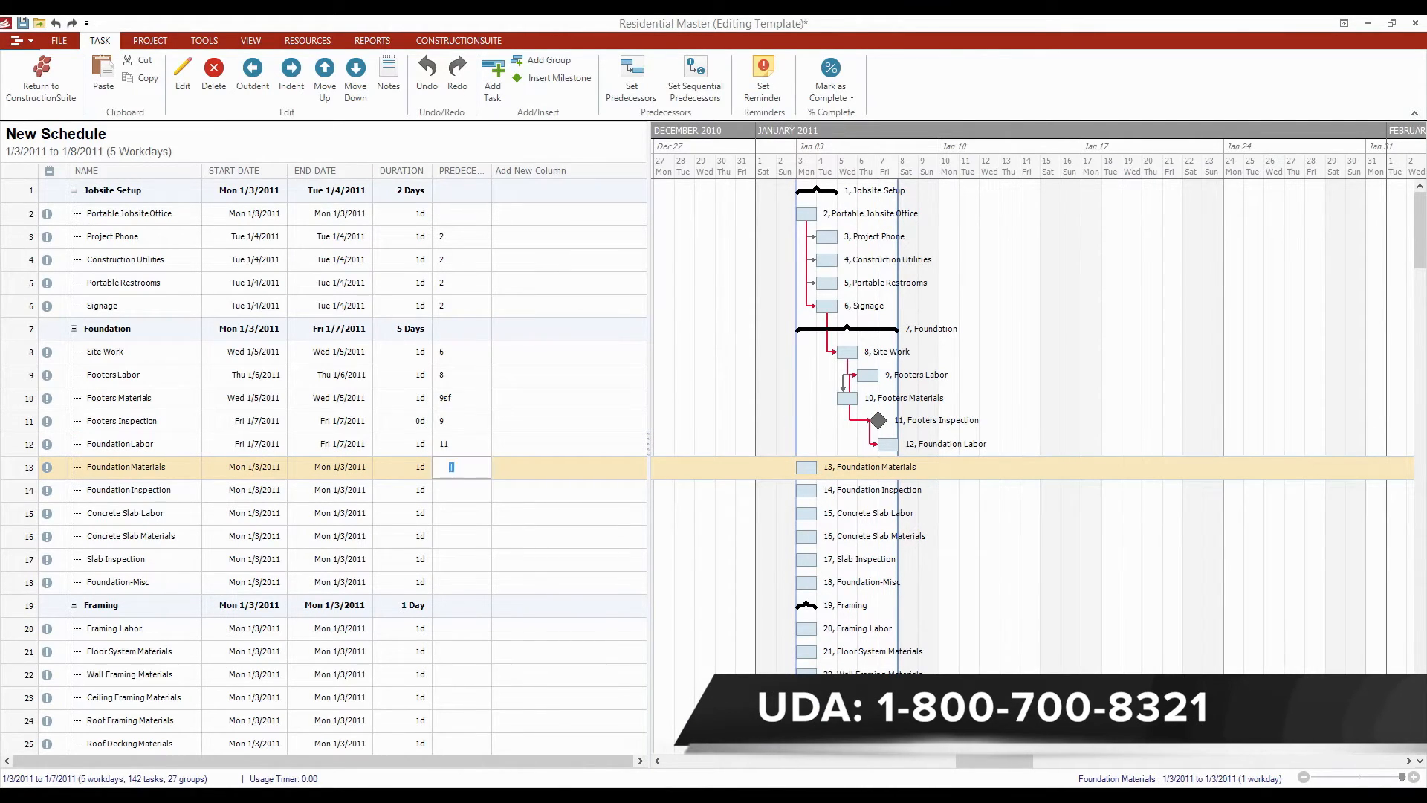
{"action": "type", "text": "2sf"}
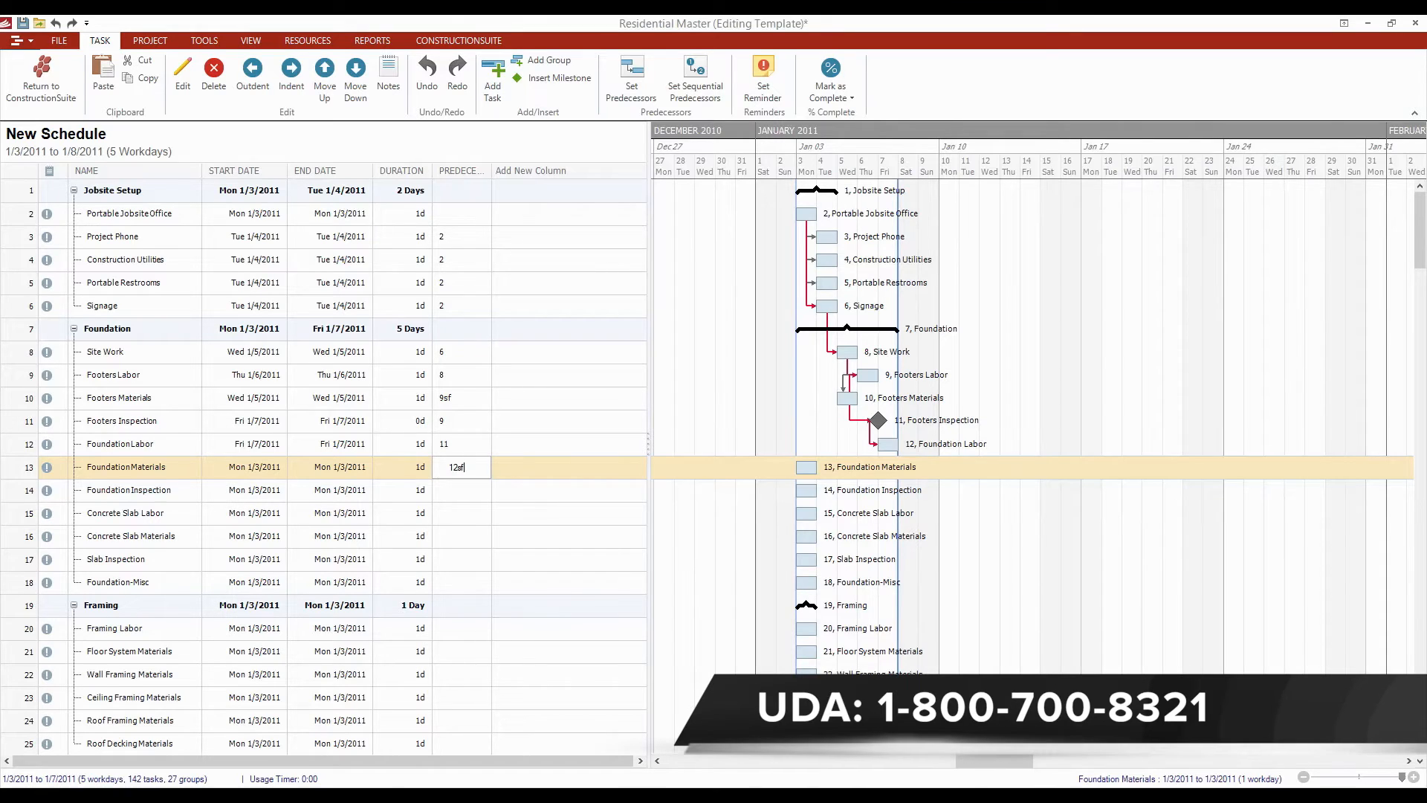
{"action": "key", "text": "Return"}
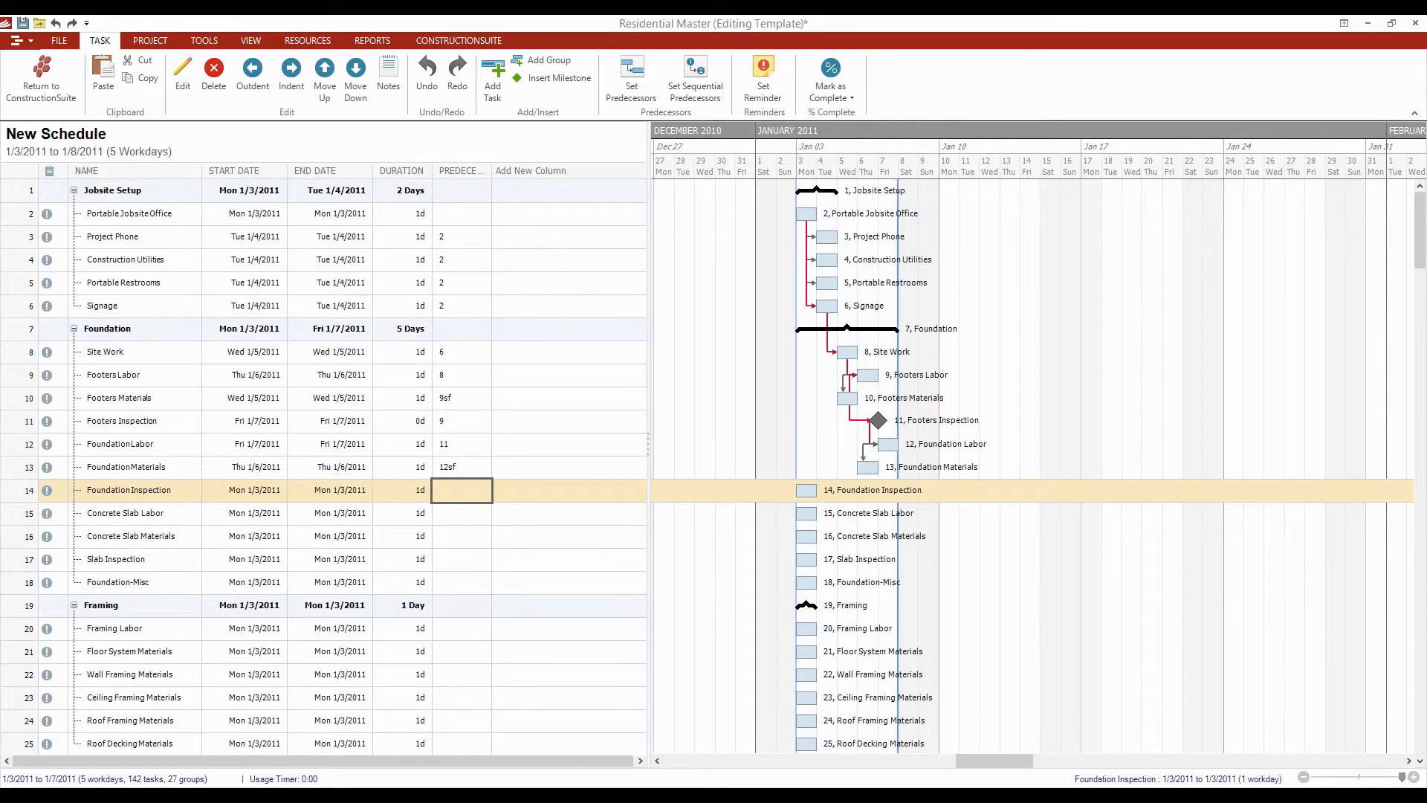
Step: Set Foundation Inspection's duration to 0 days and its predecessor to 12fs+1
{"action": "key", "text": "Left"}
{"action": "type", "text": "0"}
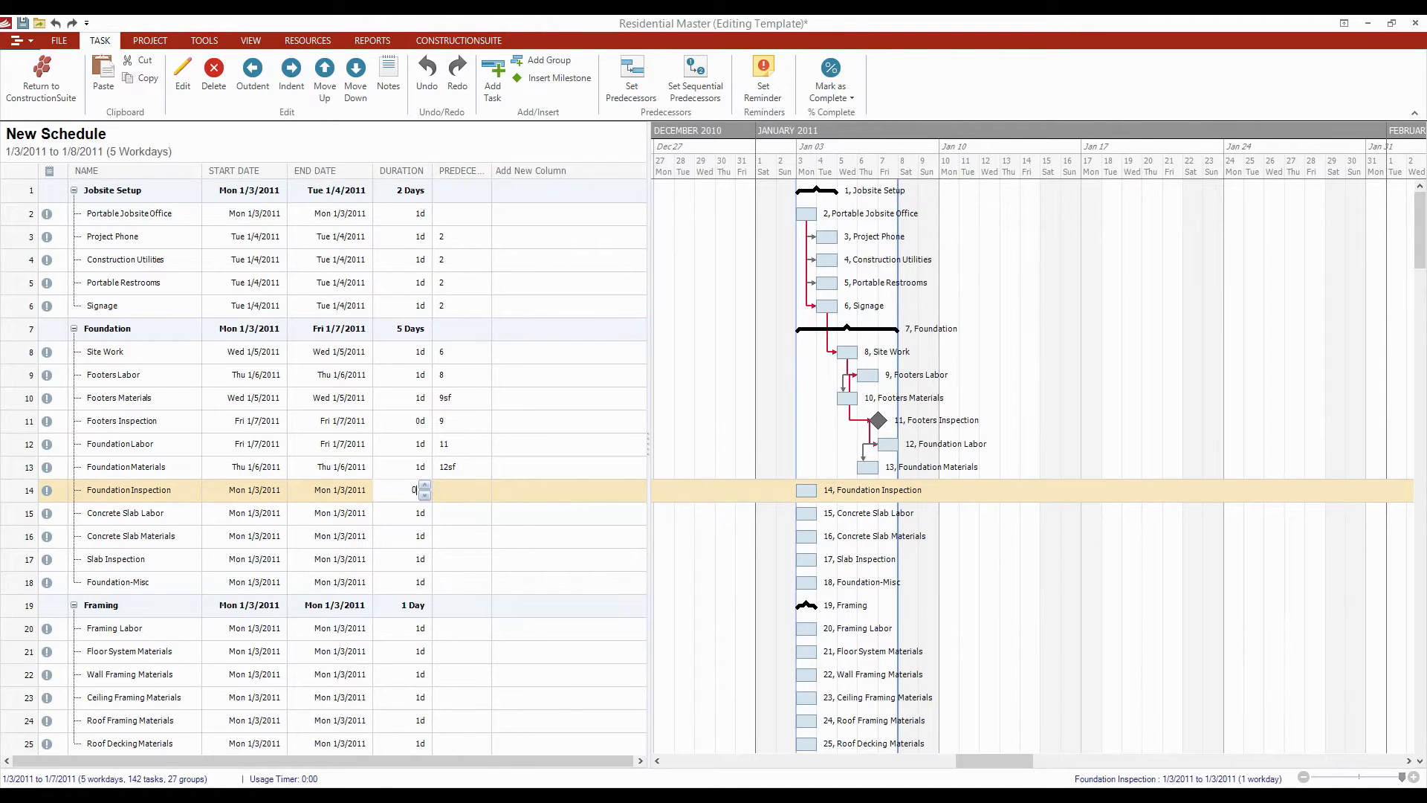
{"action": "key", "text": "Return"}
{"action": "left_click", "coordinate": [461, 490]}
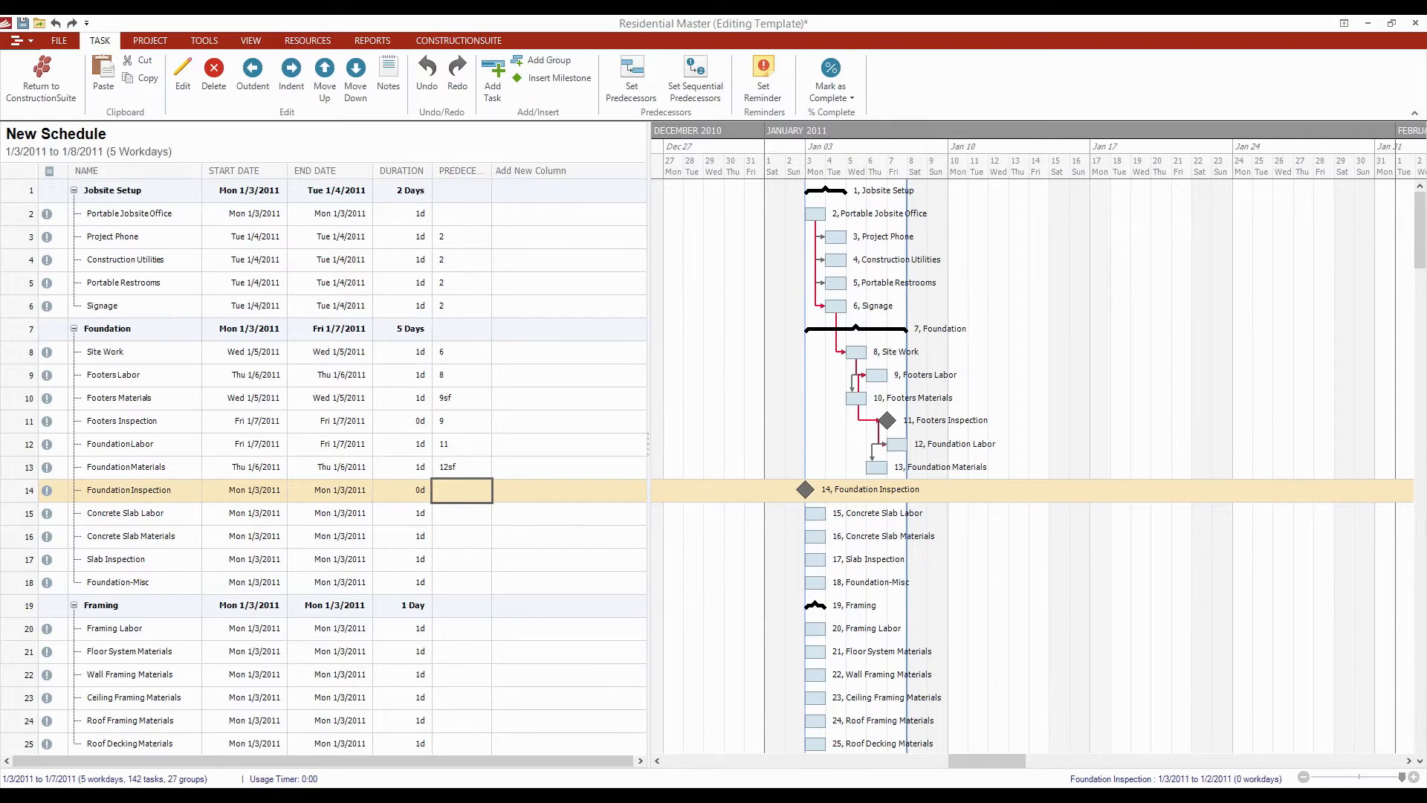
{"action": "type", "text": "1"}
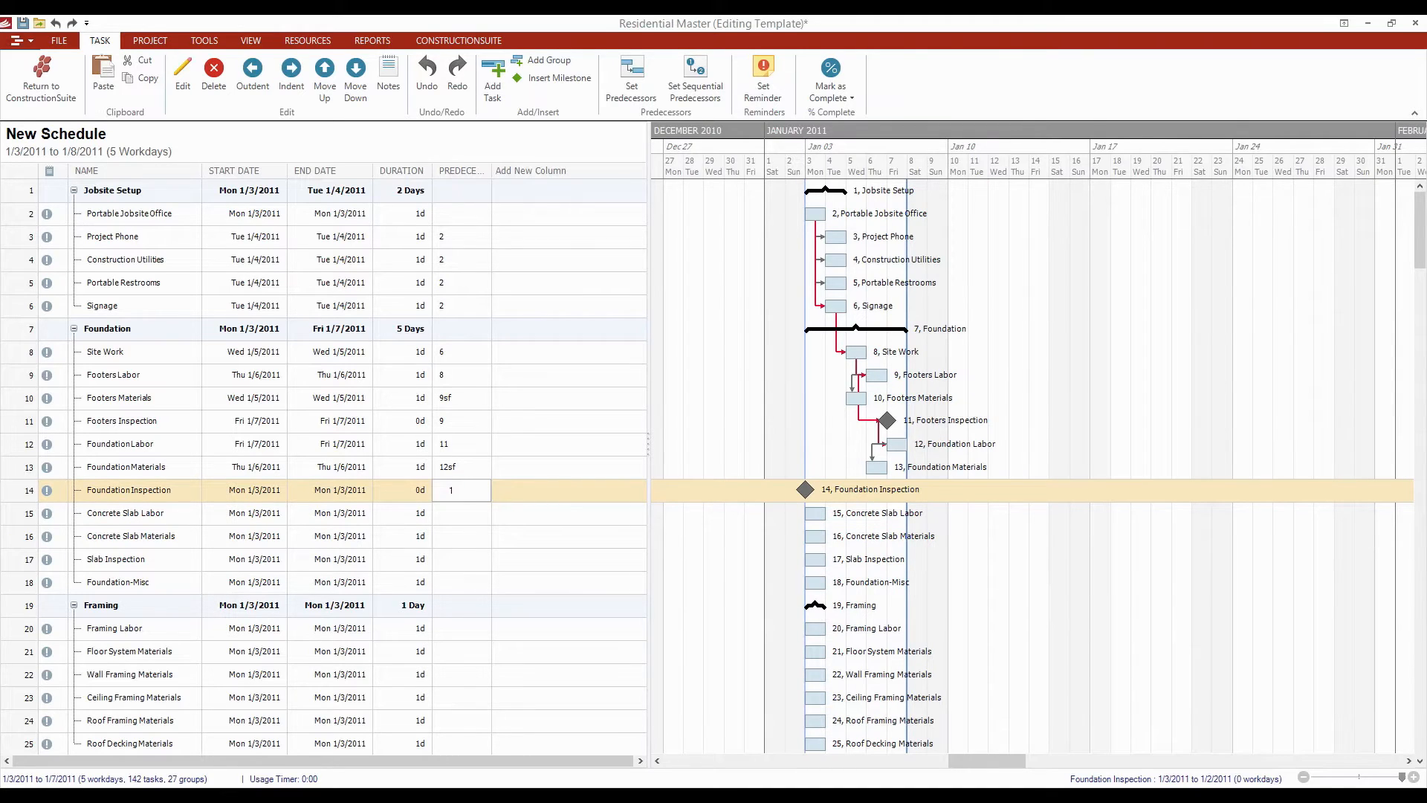
{"action": "key", "text": "BackSpace"}
{"action": "type", "text": "12"}
{"action": "type", "text": "1"}
{"action": "key", "text": "Return"}
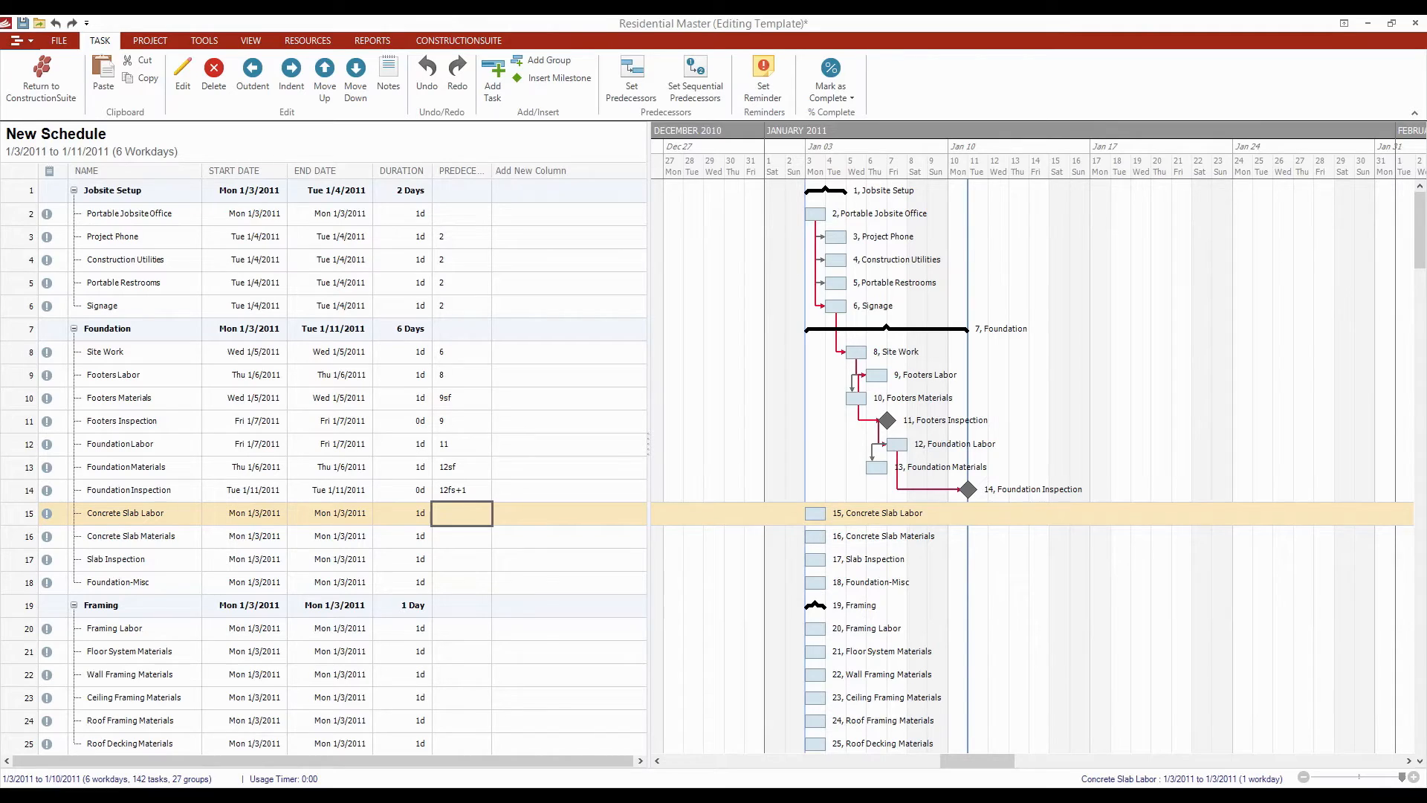
Step: Set predecessor 14 for Concrete Slab Labor and the start-to-finish predecessor 15sf for Concrete Slab Materials
{"action": "type", "text": "14"}
{"action": "key", "text": "Return"}
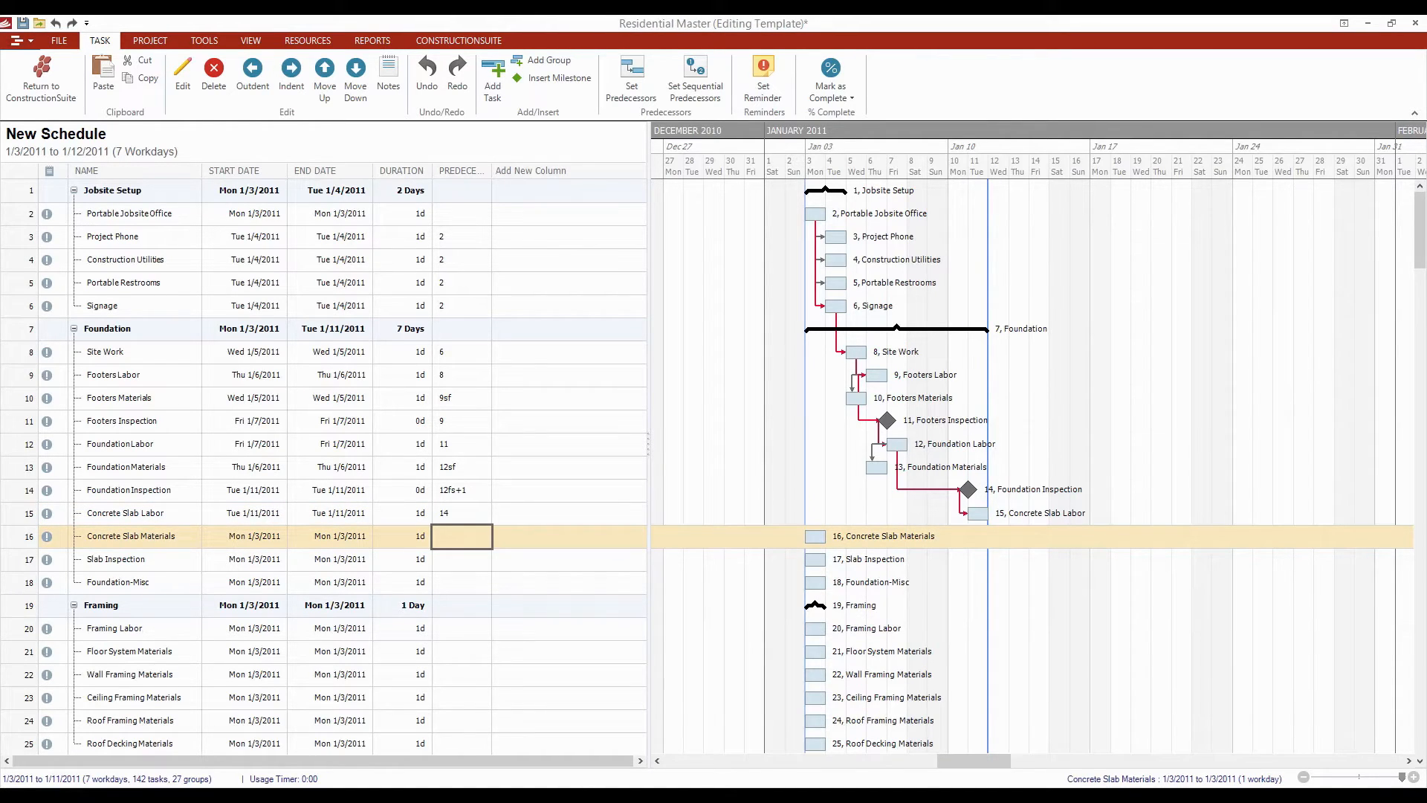
{"action": "type", "text": "1"}
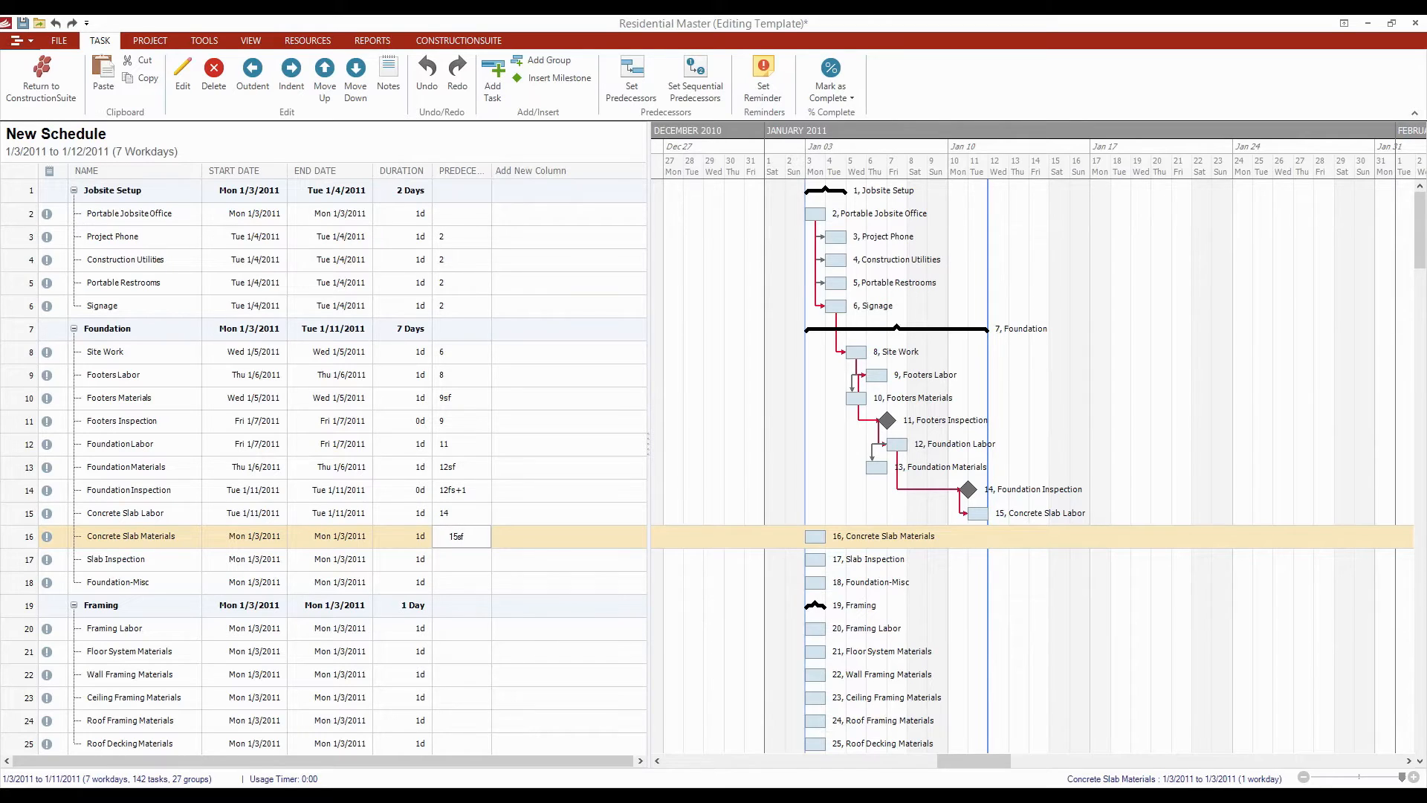
{"action": "type", "text": "5sf"}
{"action": "key", "text": "Return"}
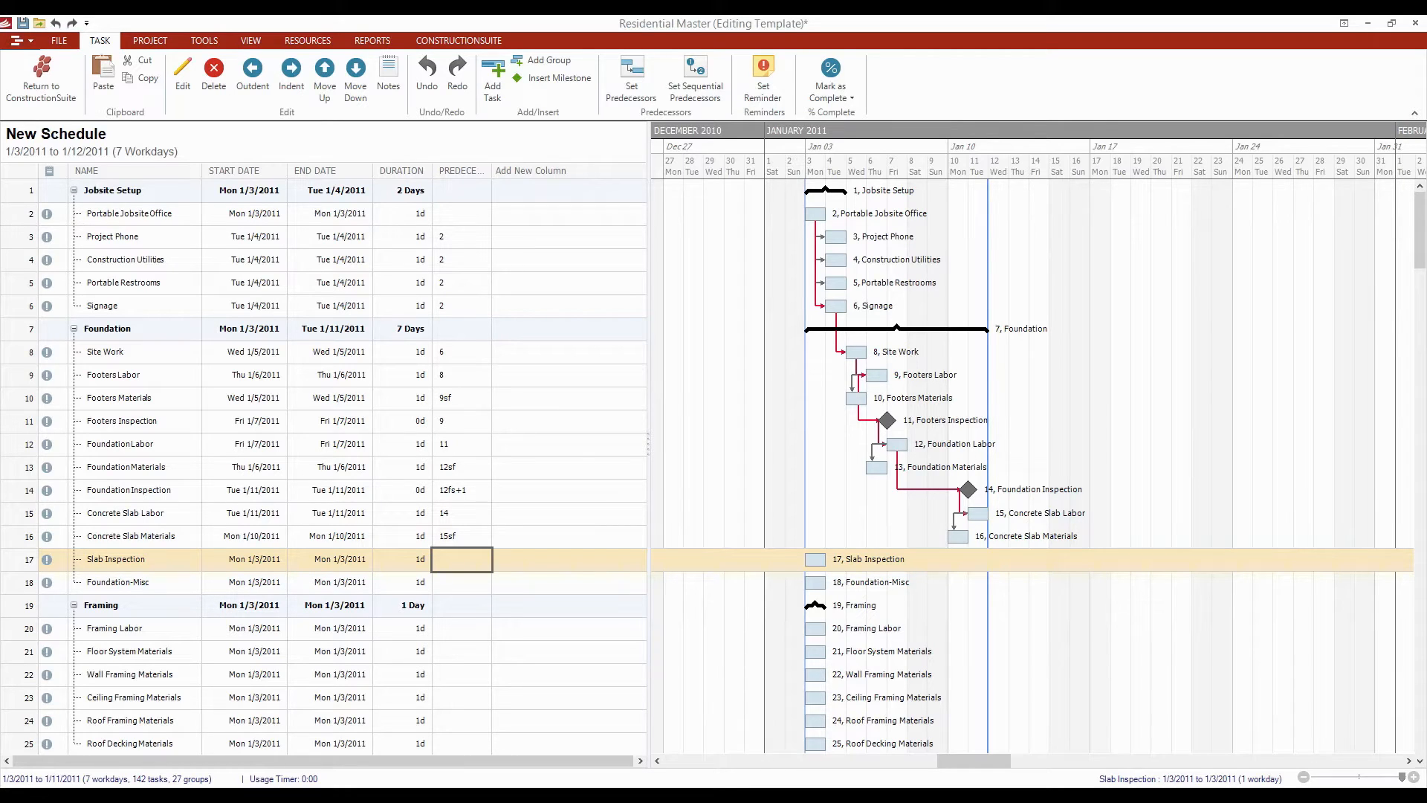
Step: Set Slab Inspection's duration to 0 days and its predecessor to 15
{"action": "left_click", "coordinate": [402, 560]}
{"action": "type", "text": "0"}
{"action": "key", "text": "Return"}
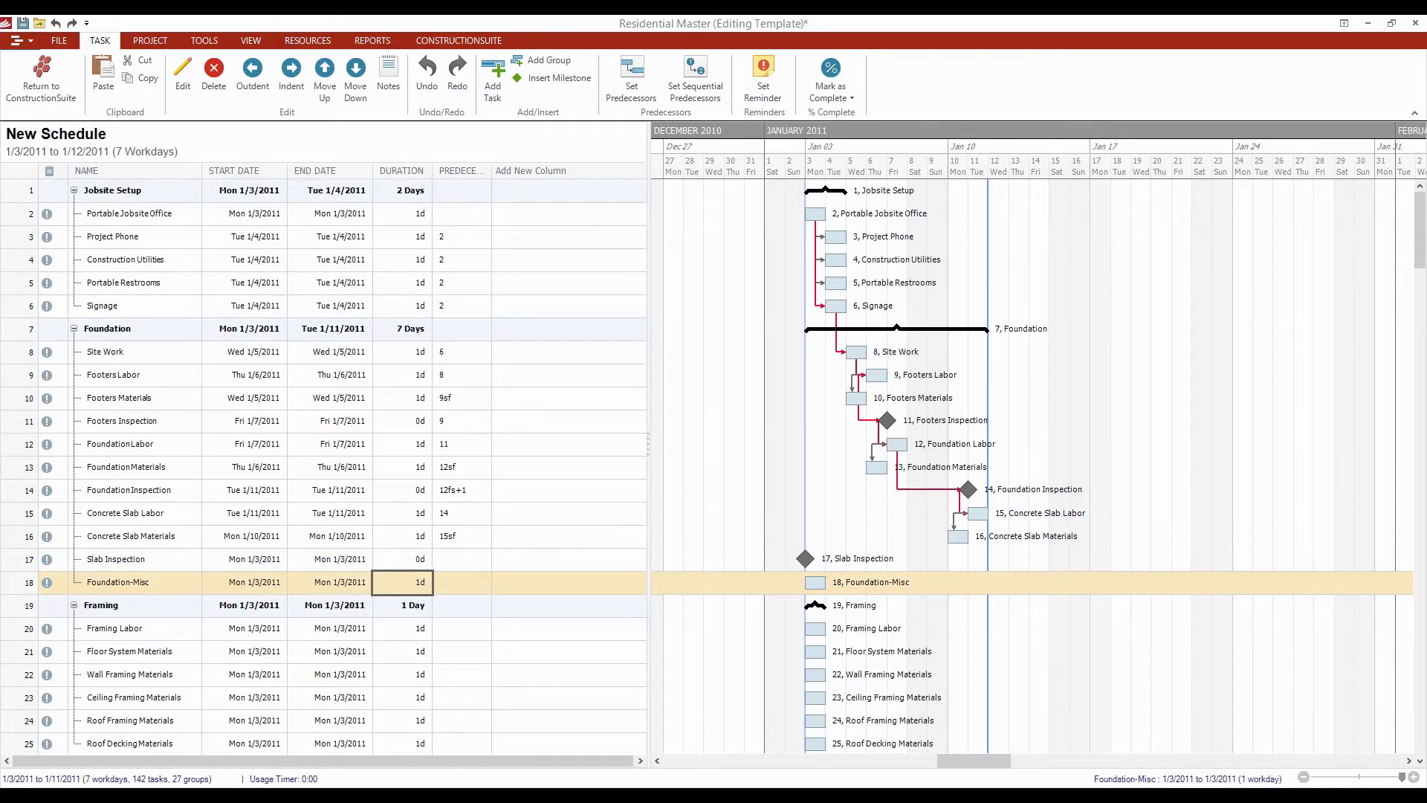
{"action": "left_click", "coordinate": [462, 559]}
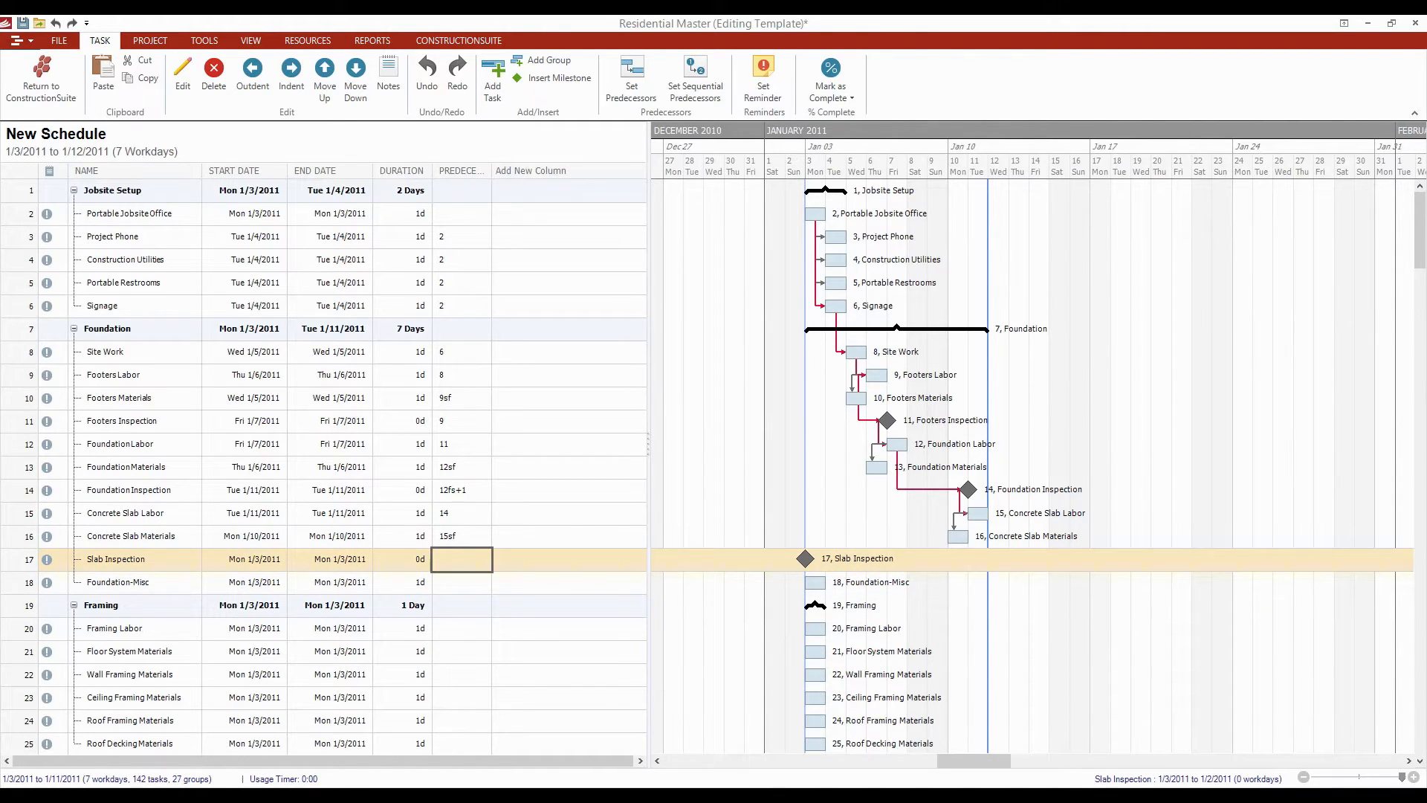
{"action": "type", "text": "15"}
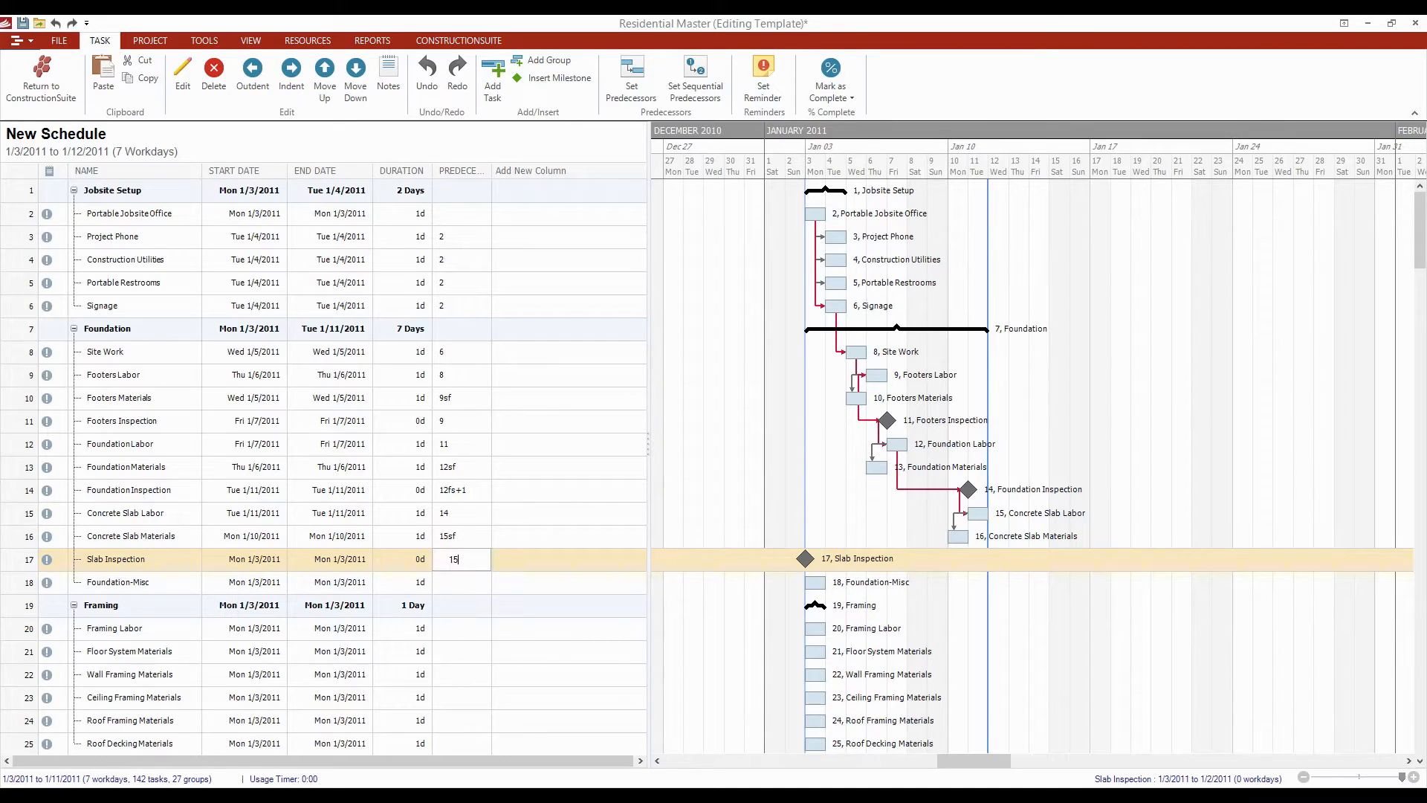
{"action": "key", "text": "Return"}
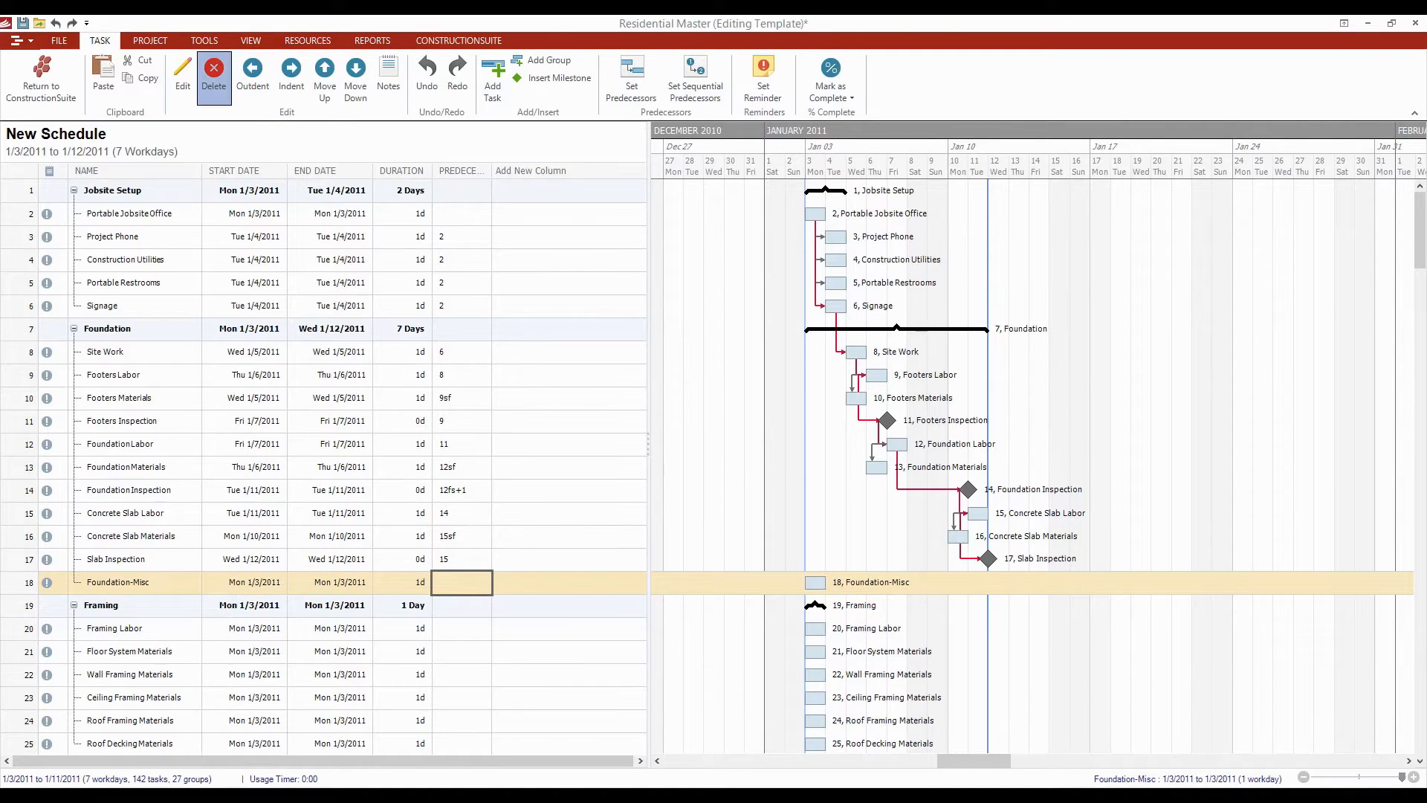
Step: Delete the Foundation-Misc task and set Framing Labor's predecessor to 17 with a three-day lag (17+3)
{"action": "left_click", "coordinate": [214, 72]}
{"action": "key", "text": "Return"}
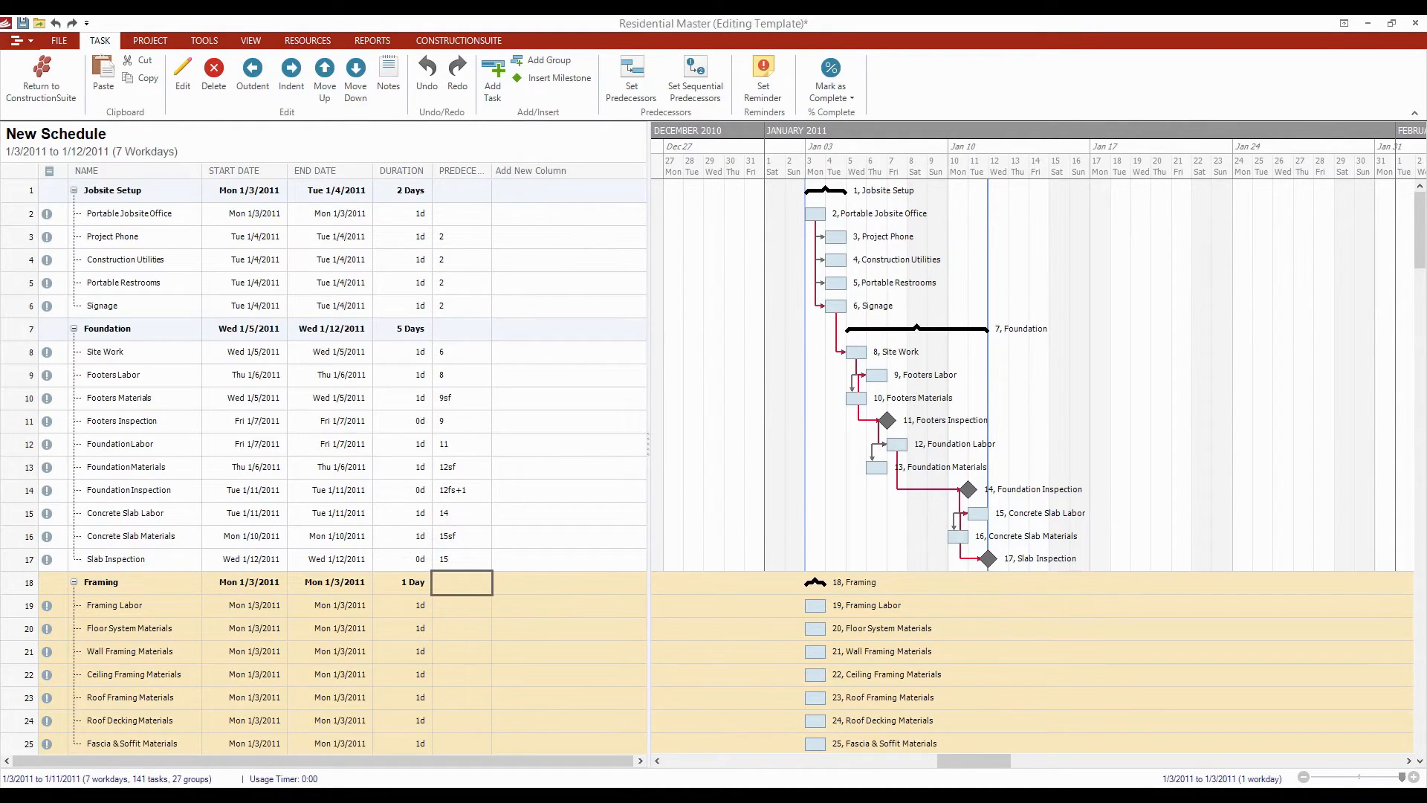
{"action": "key", "text": "Down"}
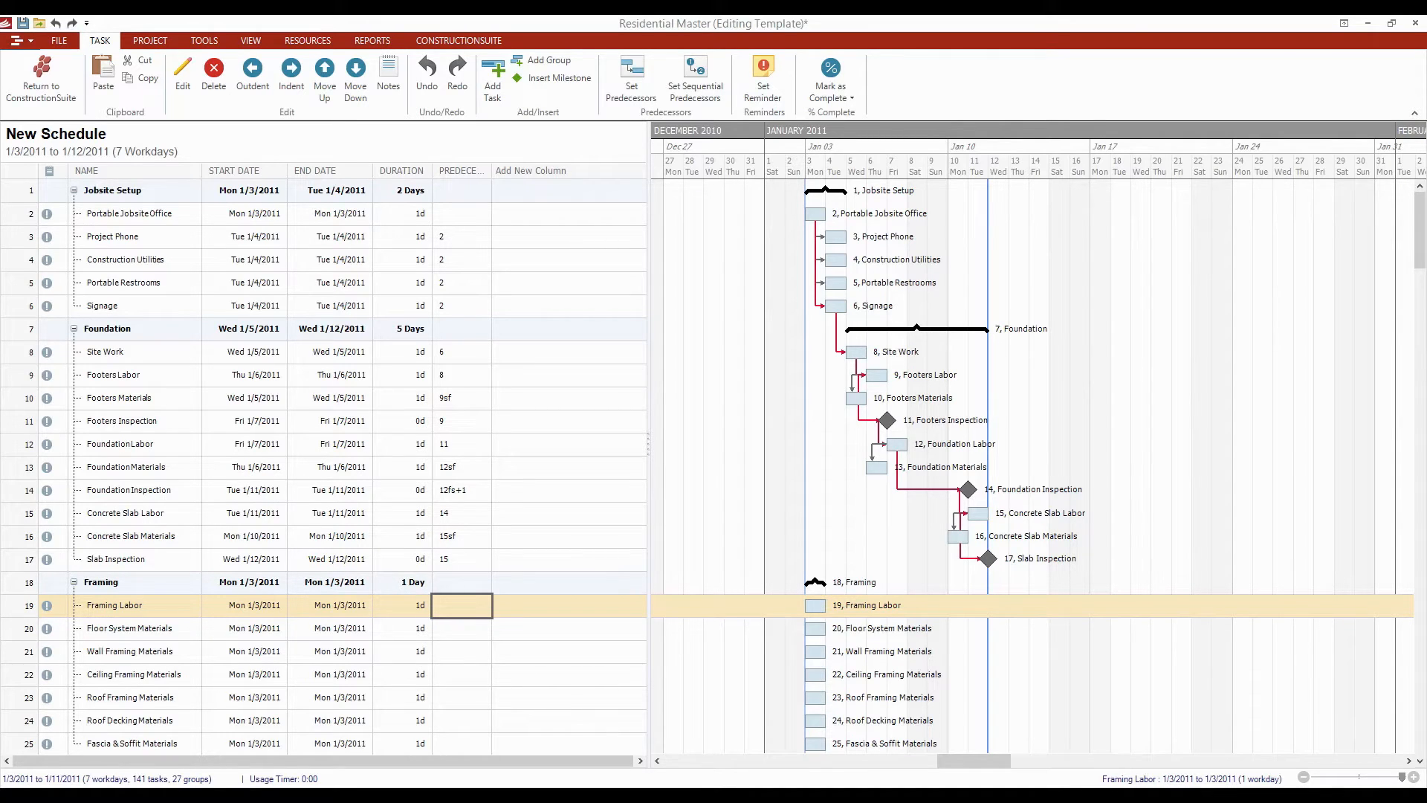
{"action": "type", "text": "17"}
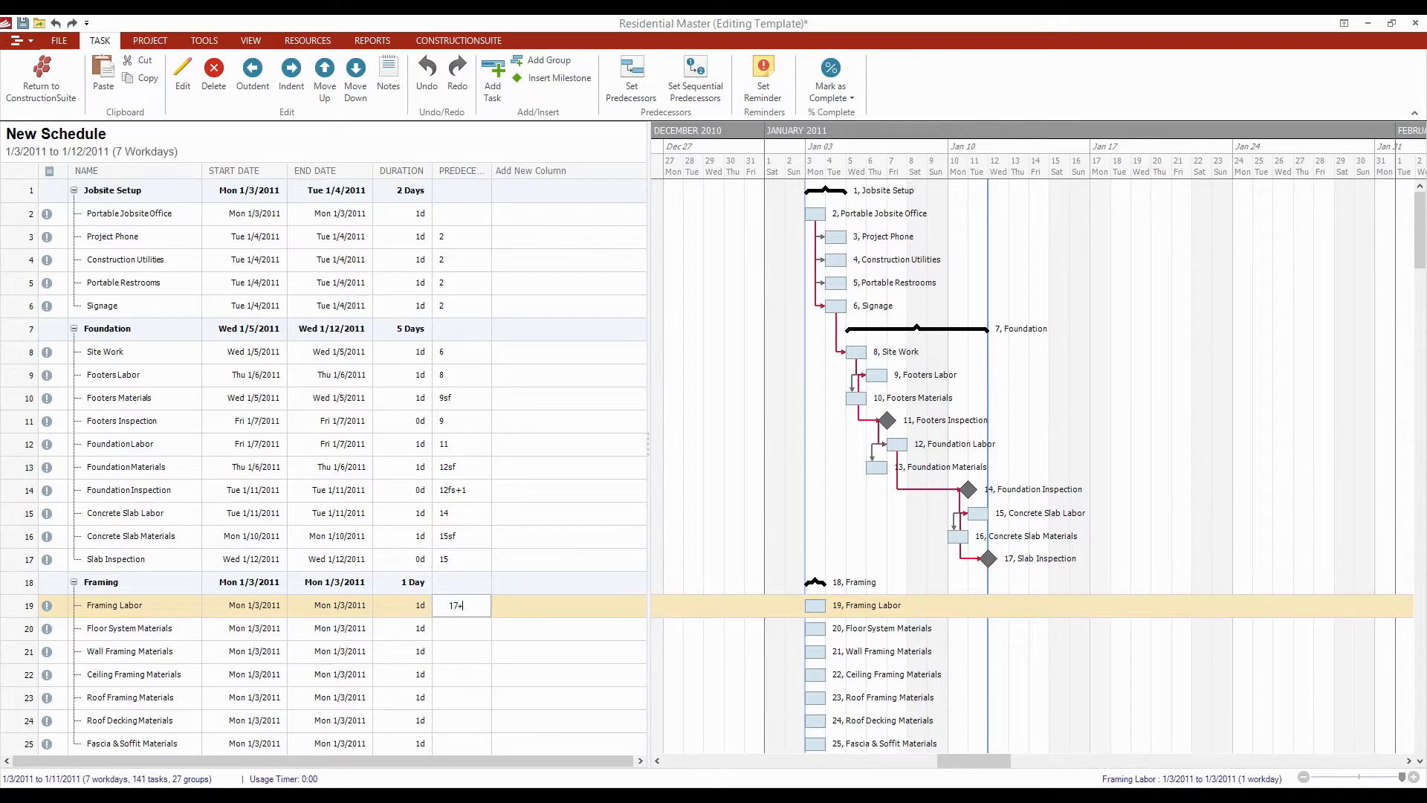
{"action": "type", "text": "+3"}
{"action": "key", "text": "Return"}
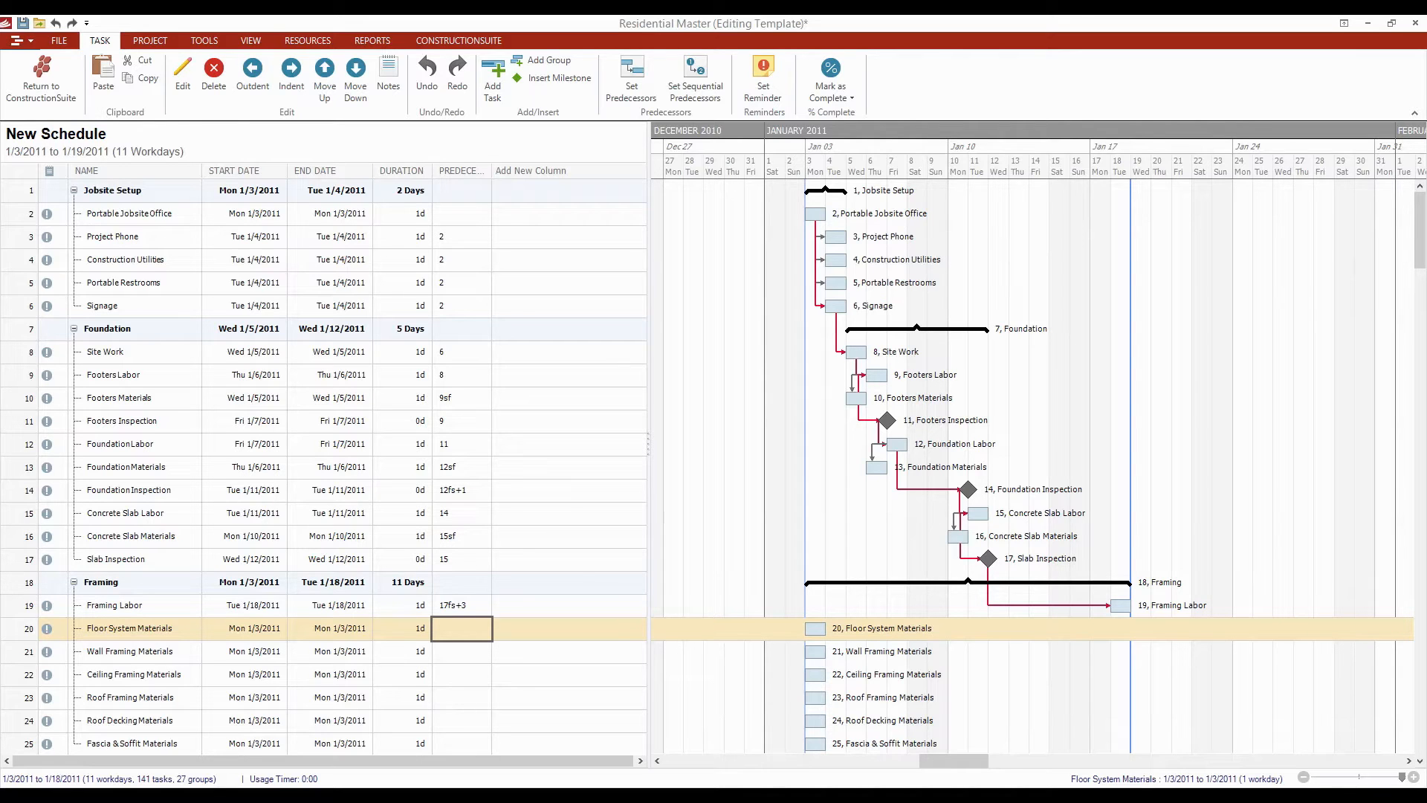
Step: Set the start-to-finish predecessor 19sf for Floor System Materials in the Framing group
{"action": "scroll", "coordinate": [323, 461], "scroll_direction": "down", "scroll_amount": 1}
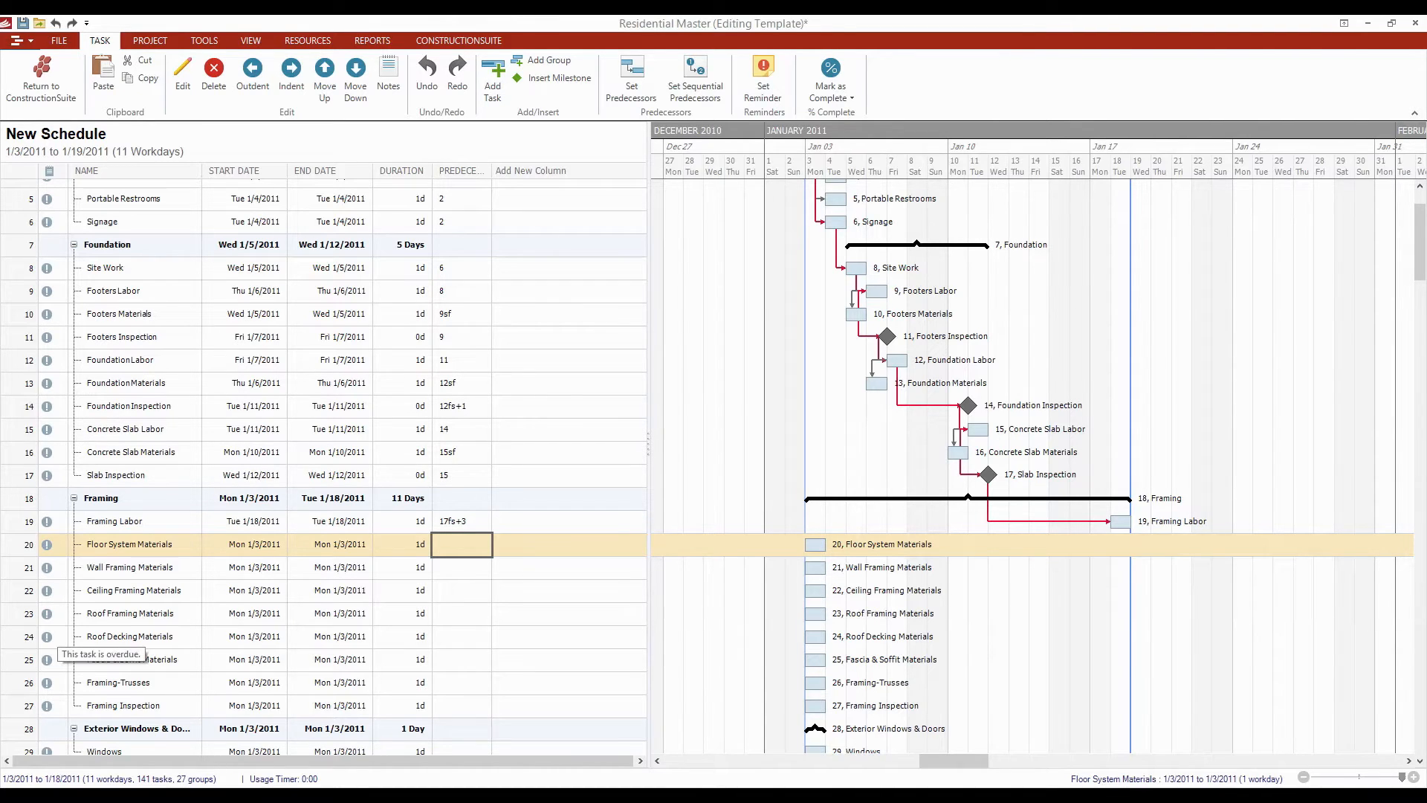
{"action": "left_click", "coordinate": [53, 543]}
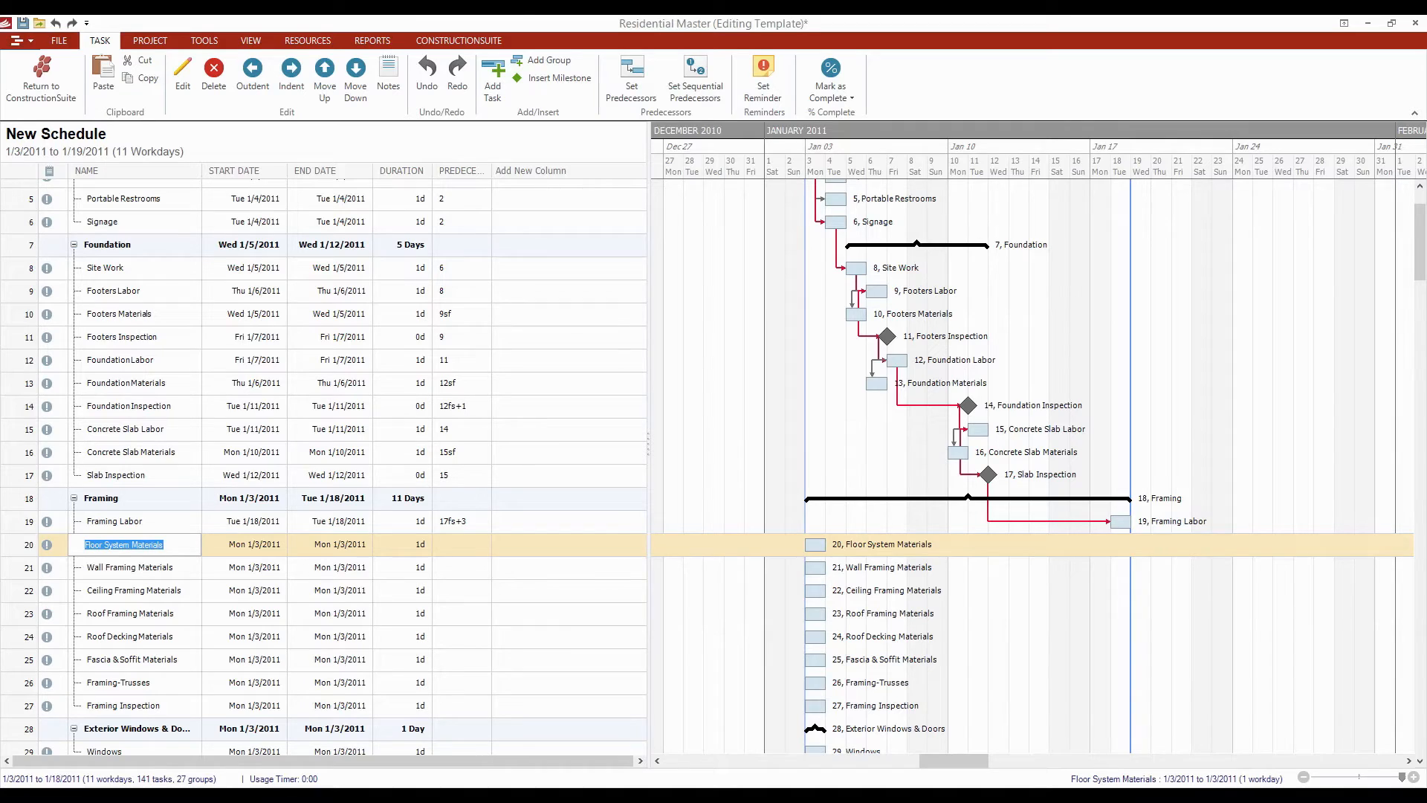
{"action": "left_click", "coordinate": [449, 544]}
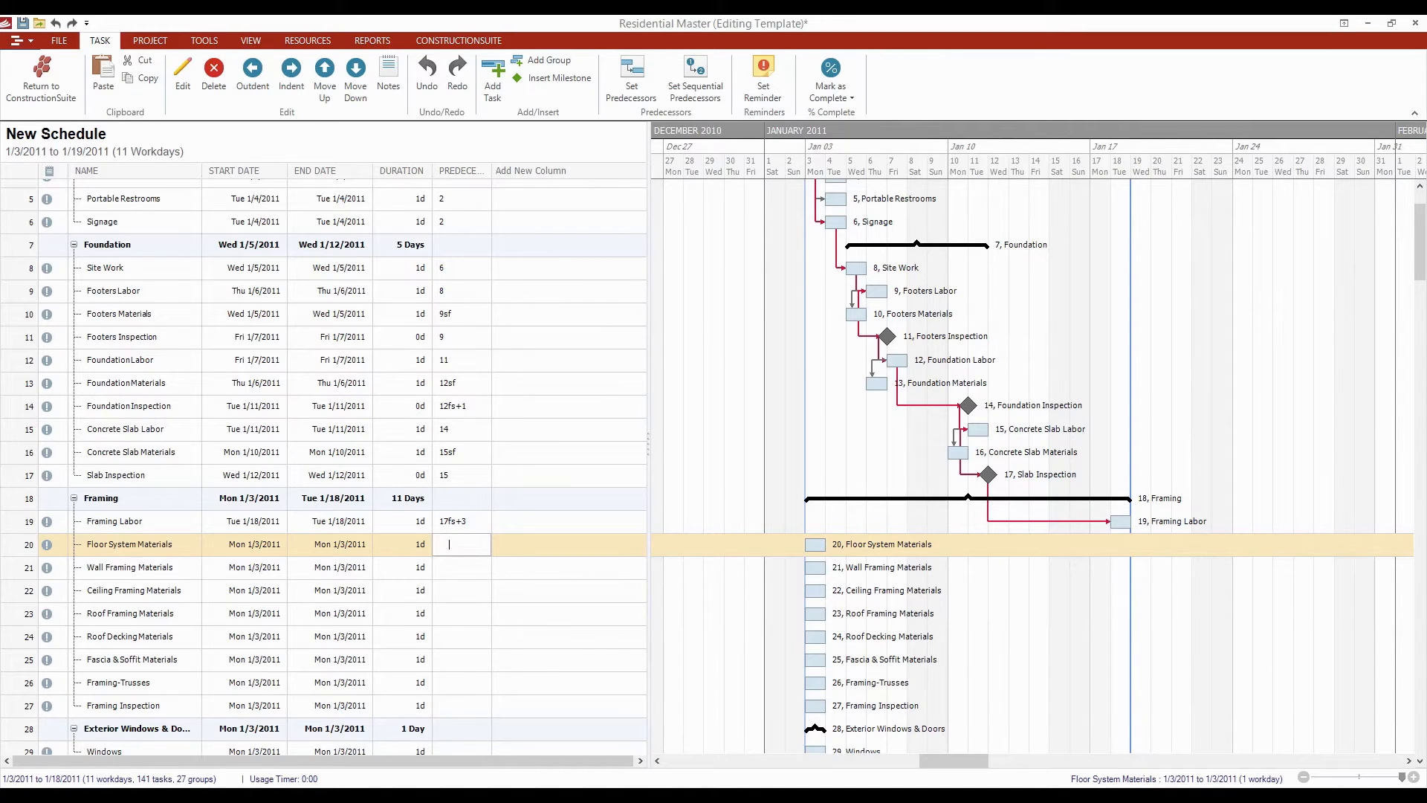
{"action": "type", "text": "19sf"}
{"action": "key", "text": "Return"}
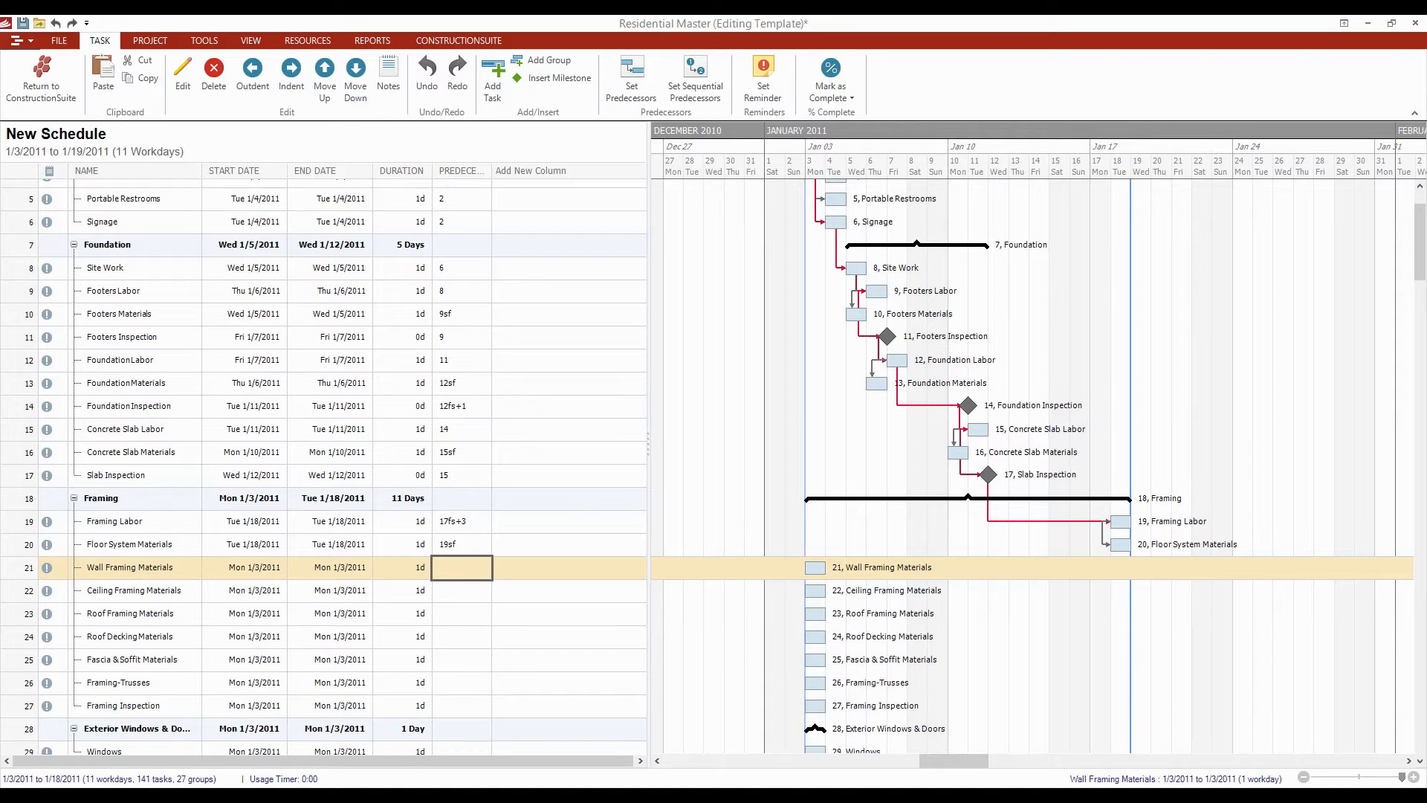
Step: Set the start-to-start predecessor 20ss for both Wall Framing Materials and Ceiling Framing Materials
{"action": "type", "text": "20ss"}
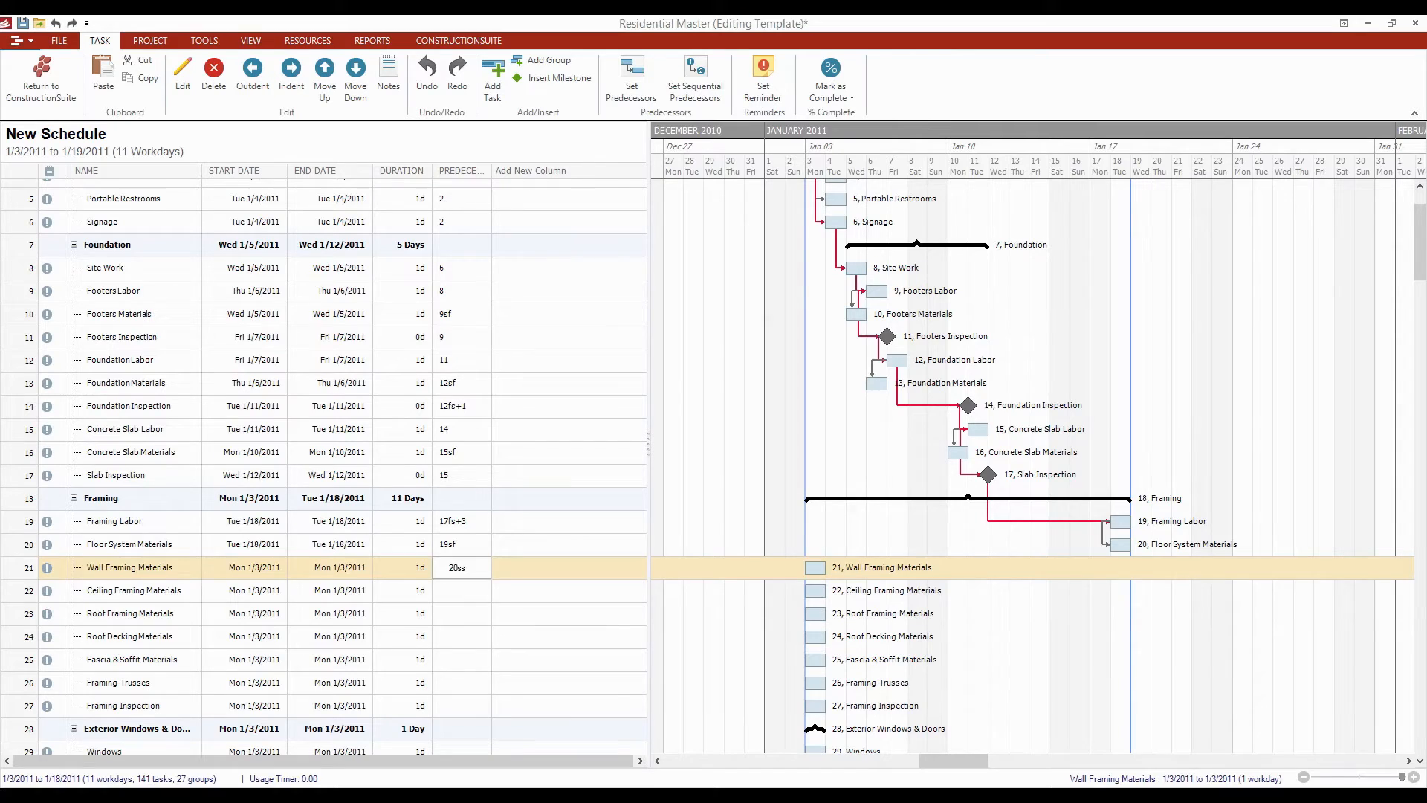
{"action": "key", "text": "Return"}
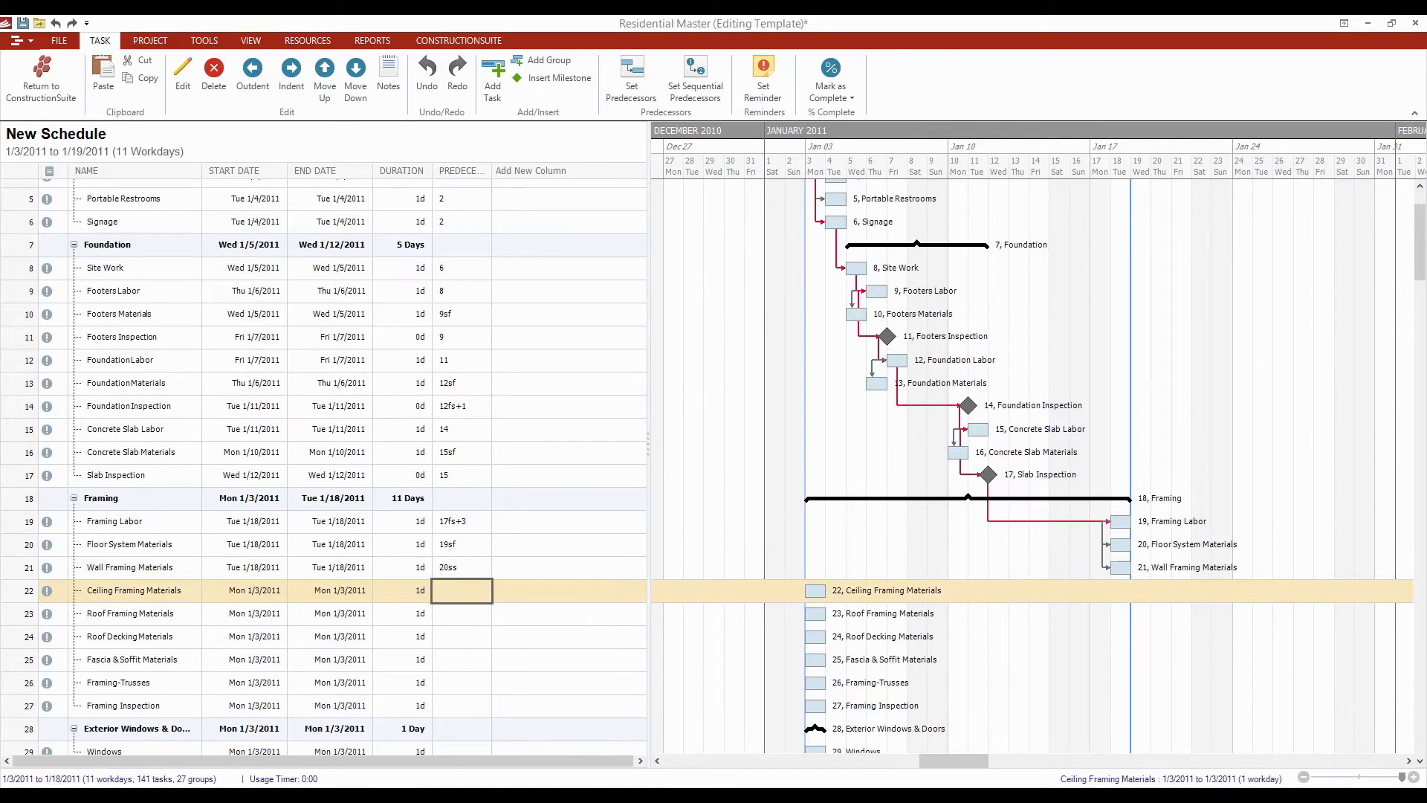
{"action": "type", "text": "20"}
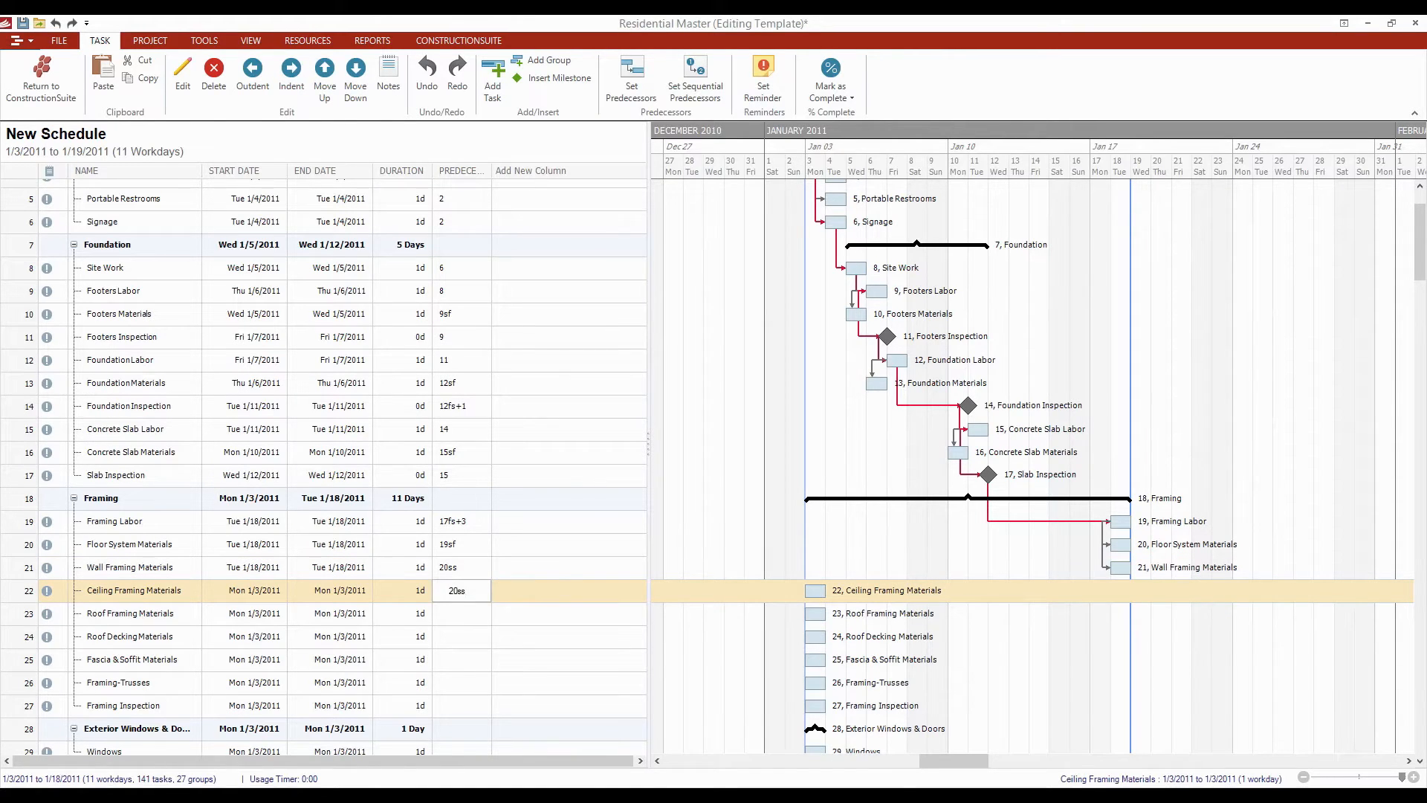
{"action": "type", "text": "ss"}
{"action": "key", "text": "Return"}
Step: Set predecessor 20ff for Roof Framing Materials and 20ss for Roof Decking Materials
{"action": "type", "text": "20ff"}
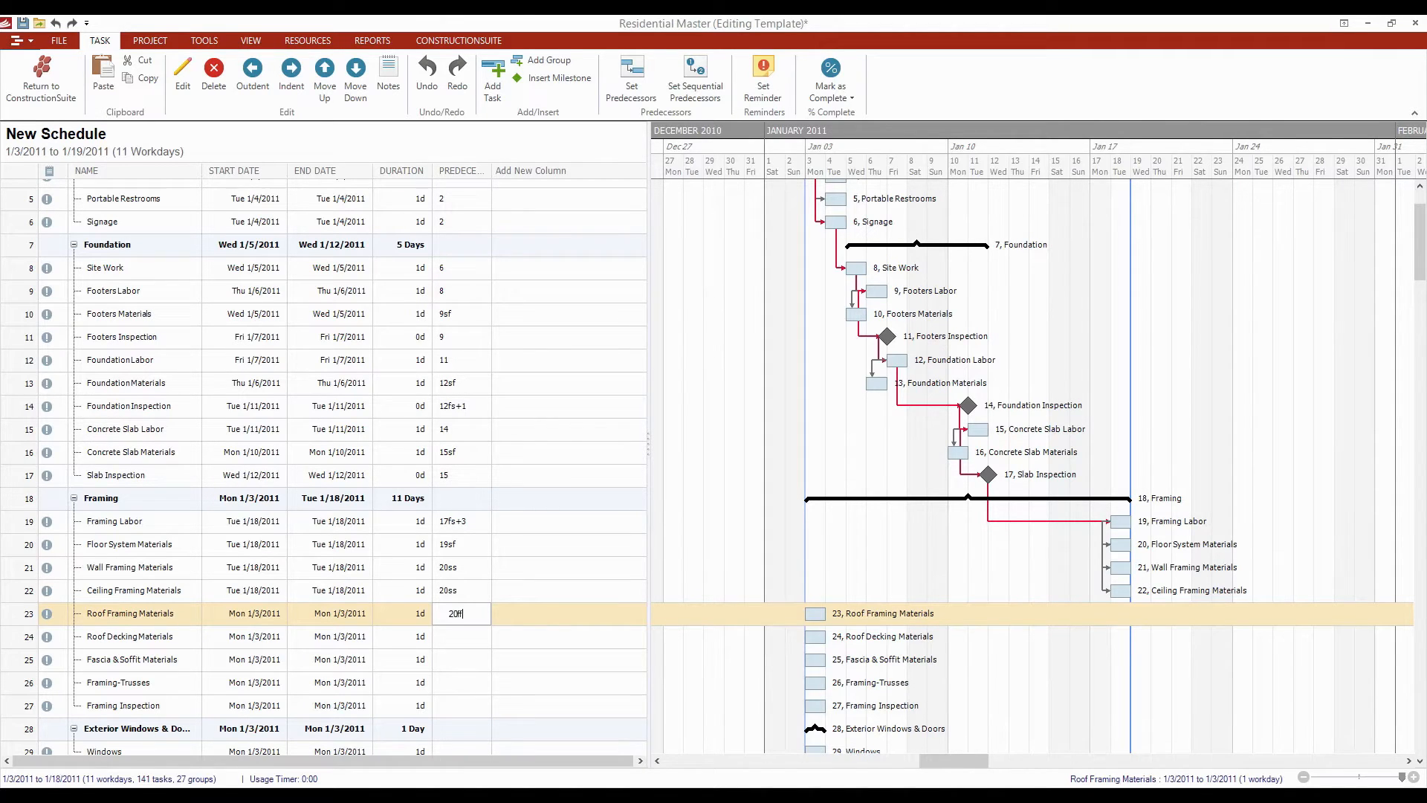
{"action": "key", "text": "Return"}
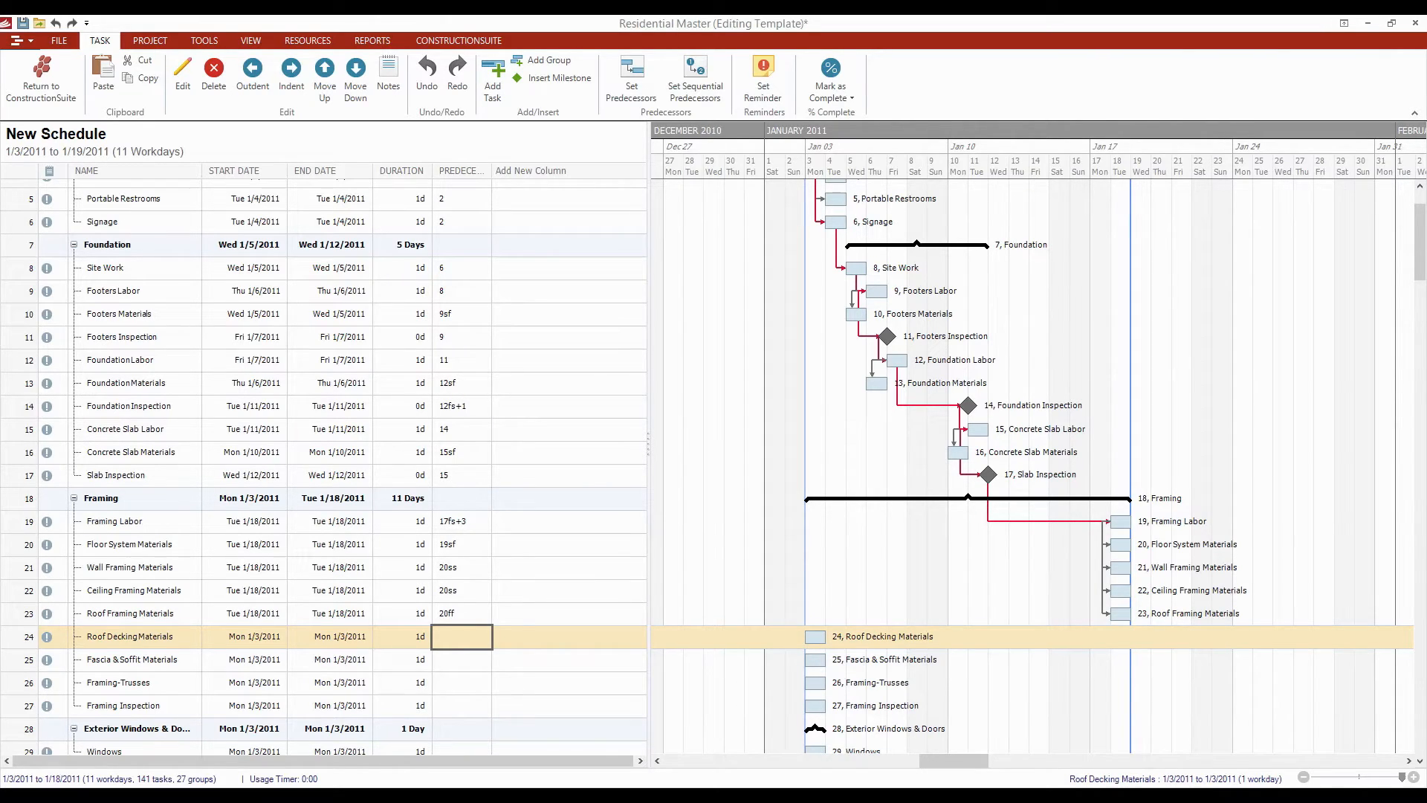
{"action": "type", "text": "20ss"}
{"action": "key", "text": "Return"}
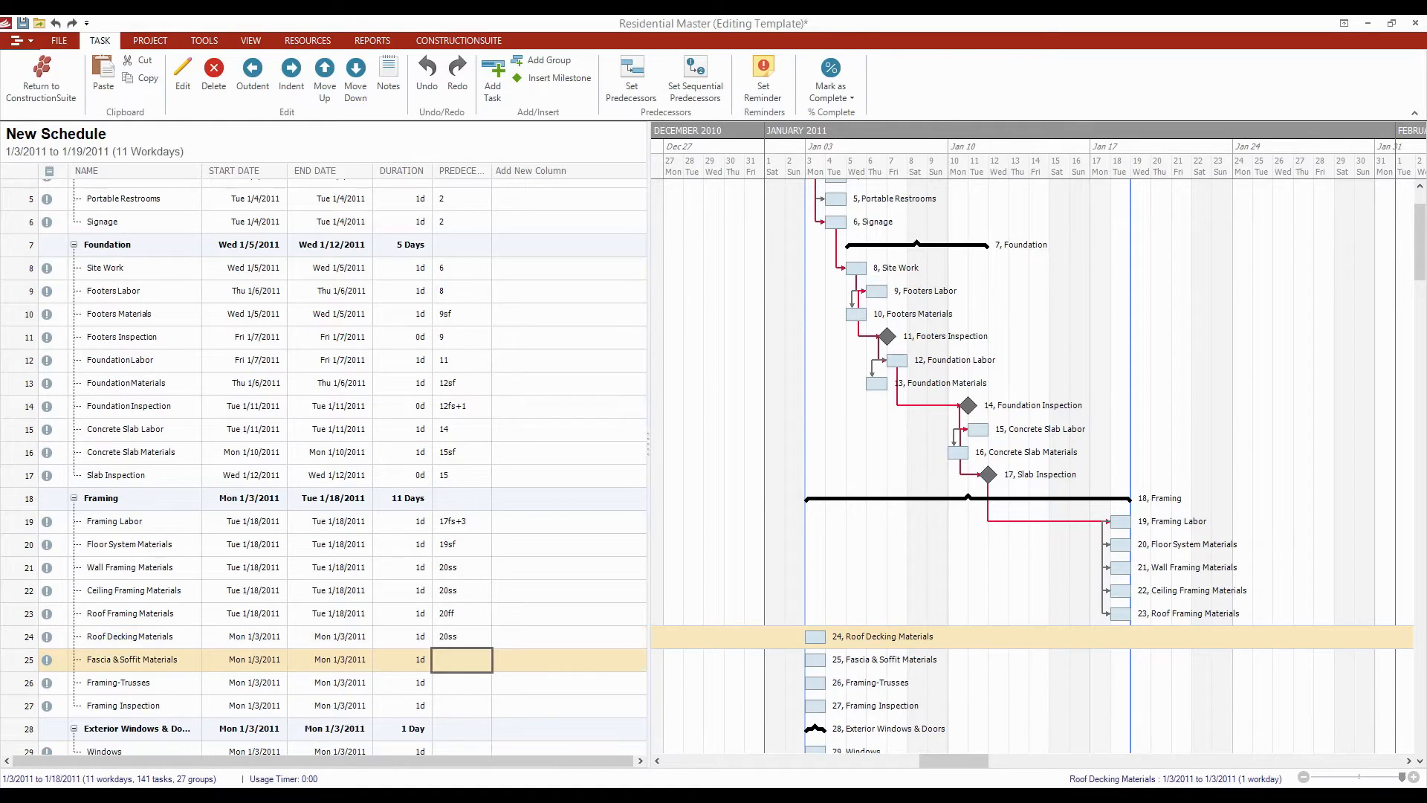
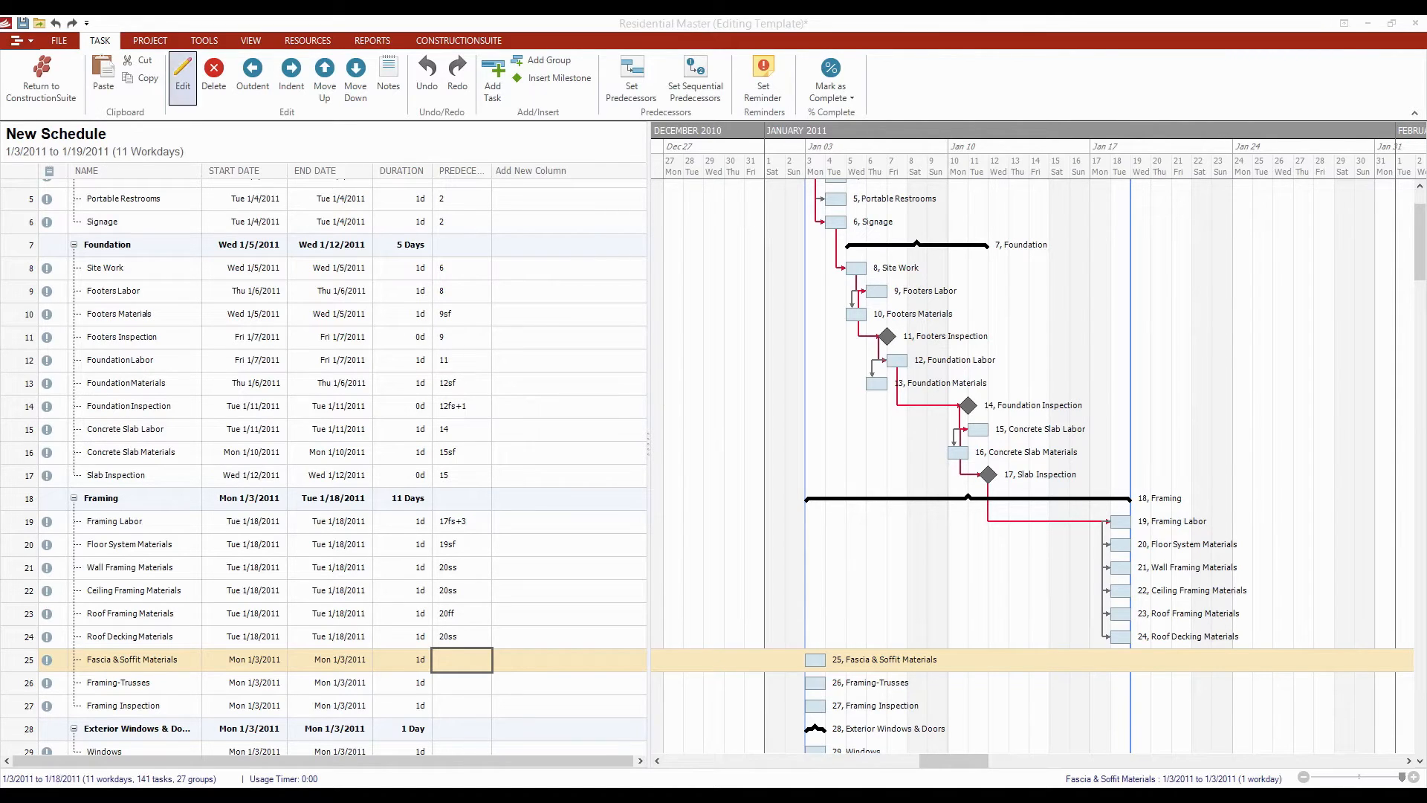
Step: Try adding Roof Decking Materials (24) as a predecessor in the task details of Fascia & Soffit Materials
{"action": "left_click", "coordinate": [183, 78]}
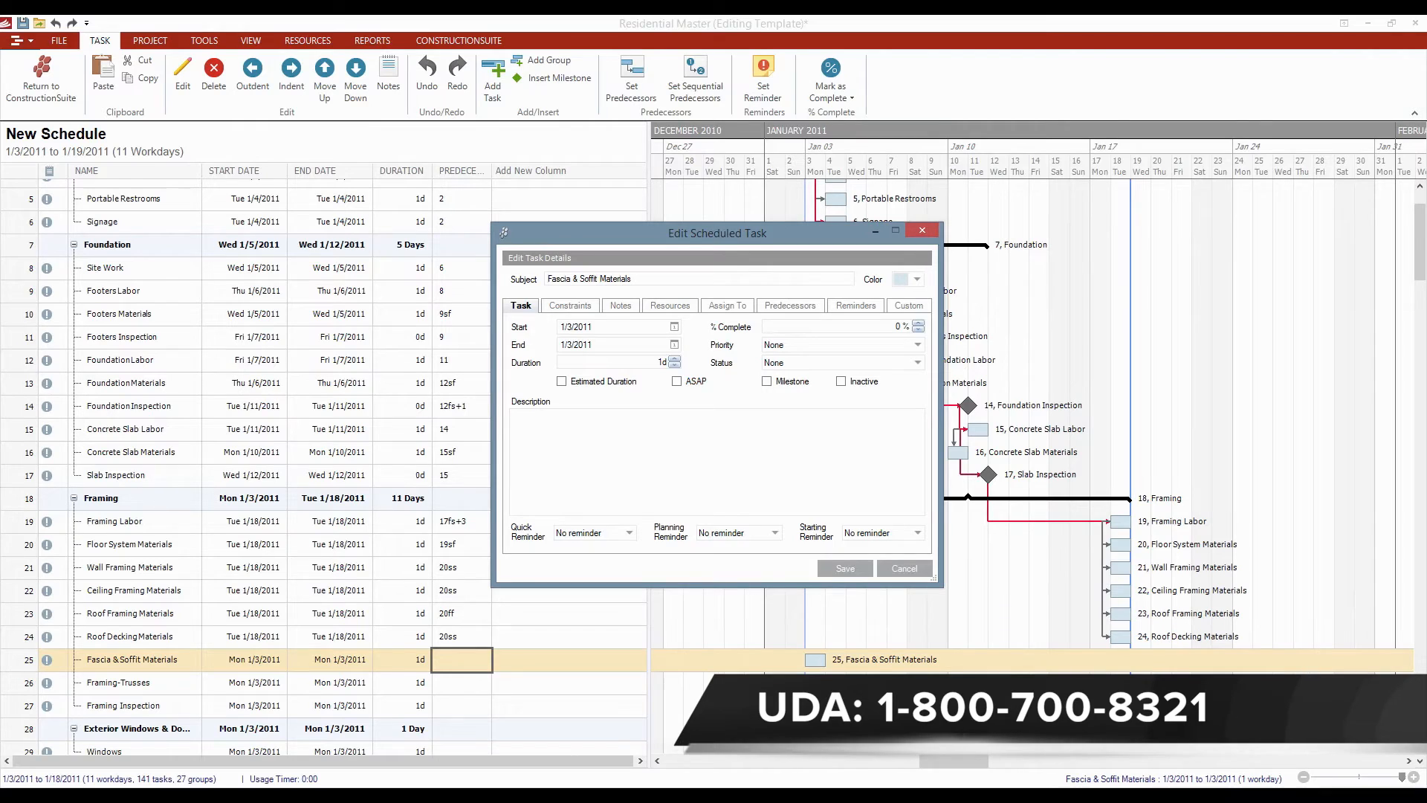
{"action": "left_click", "coordinate": [790, 305]}
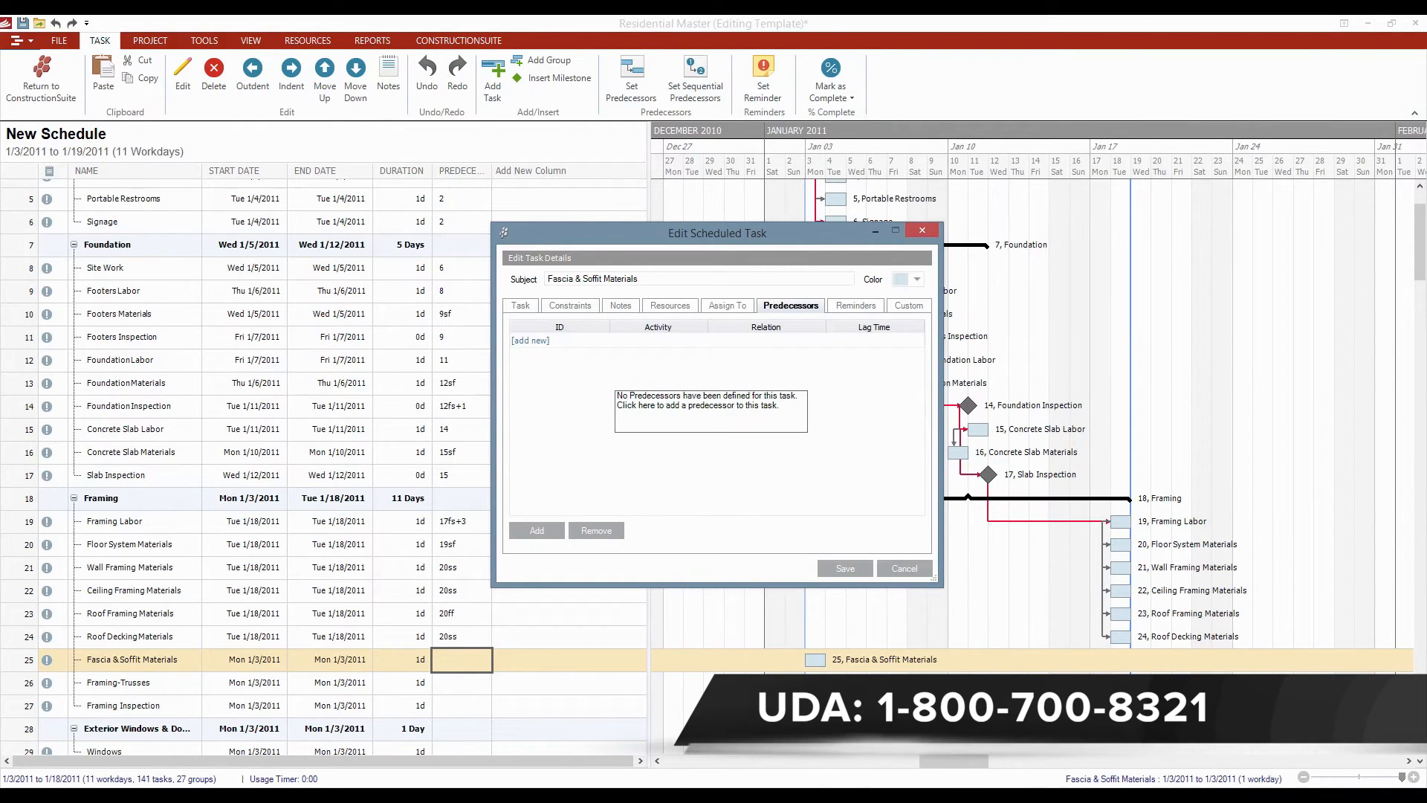
{"action": "left_click", "coordinate": [711, 411]}
{"action": "scroll", "coordinate": [712, 411], "scroll_direction": "down", "scroll_amount": 3}
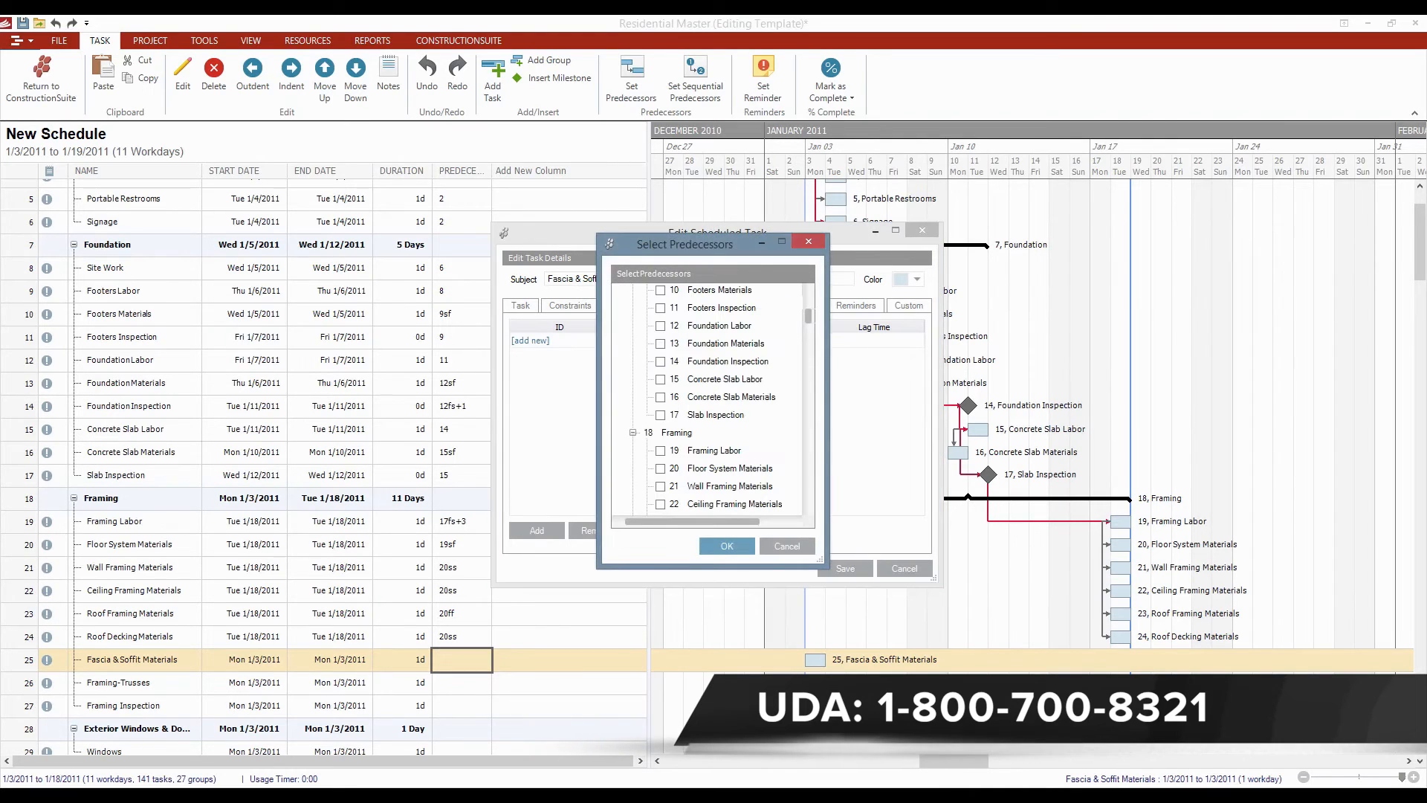
{"action": "scroll", "coordinate": [711, 411], "scroll_direction": "down", "scroll_amount": 2}
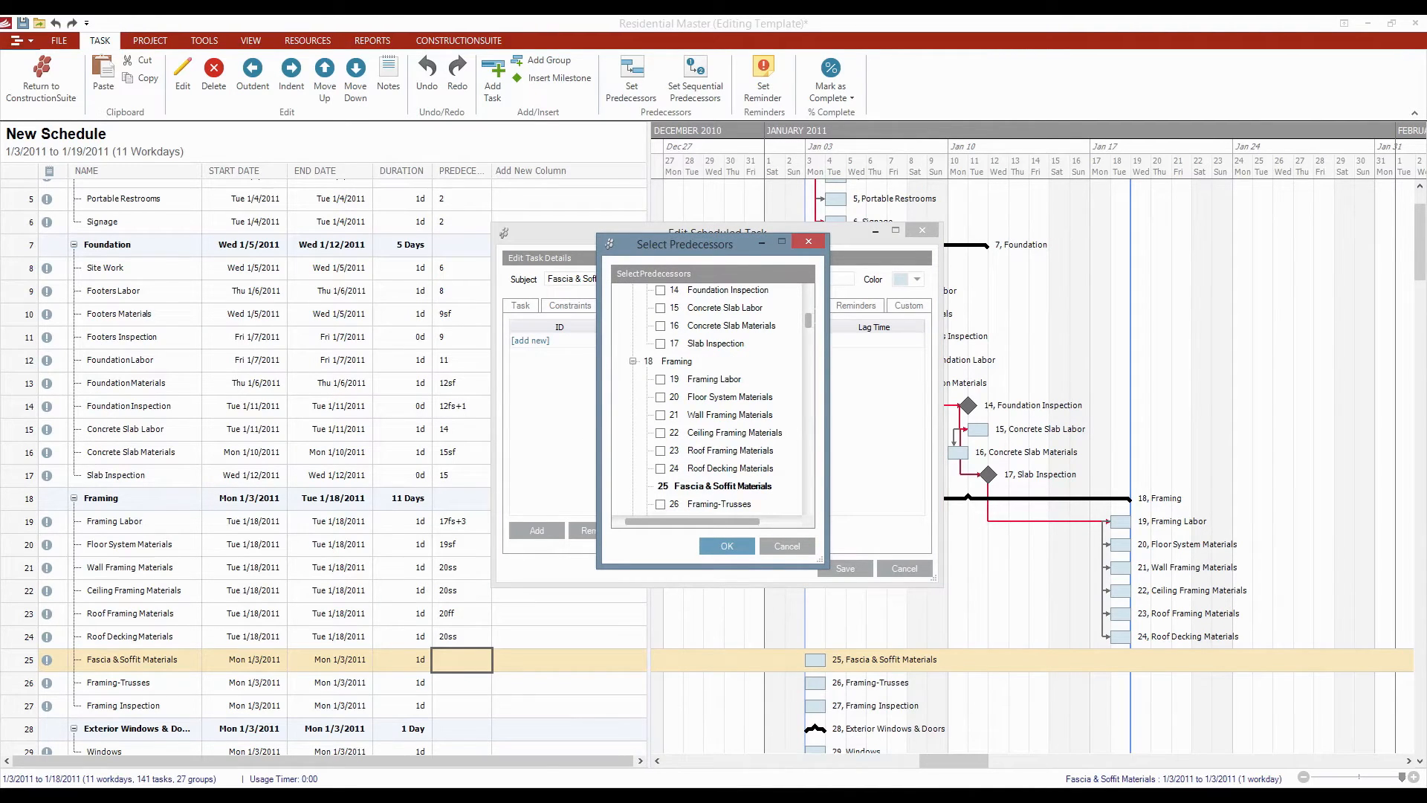
{"action": "left_click", "coordinate": [661, 469]}
{"action": "left_click", "coordinate": [727, 546]}
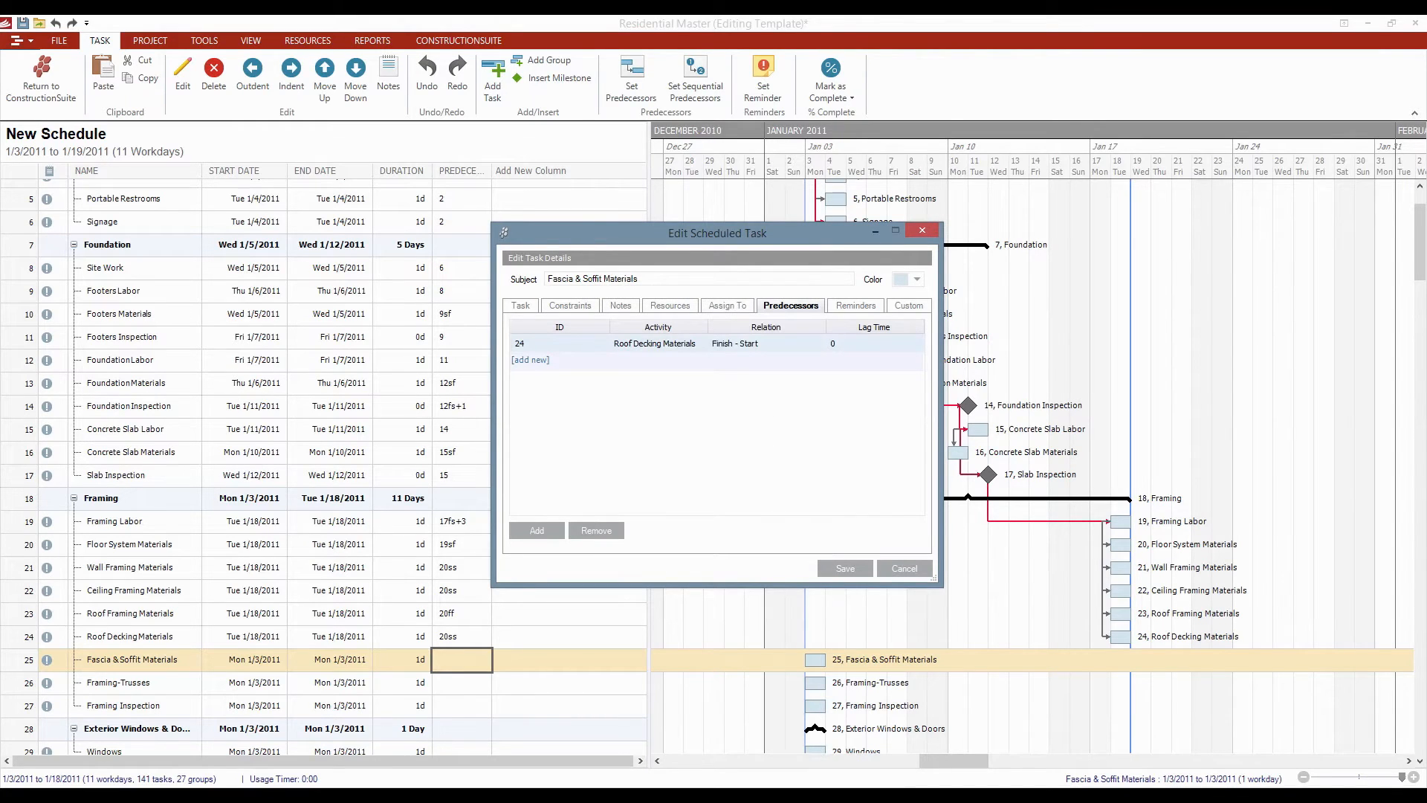
{"action": "mouse_move", "coordinate": [780, 343]}
{"action": "left_click", "coordinate": [536, 531]}
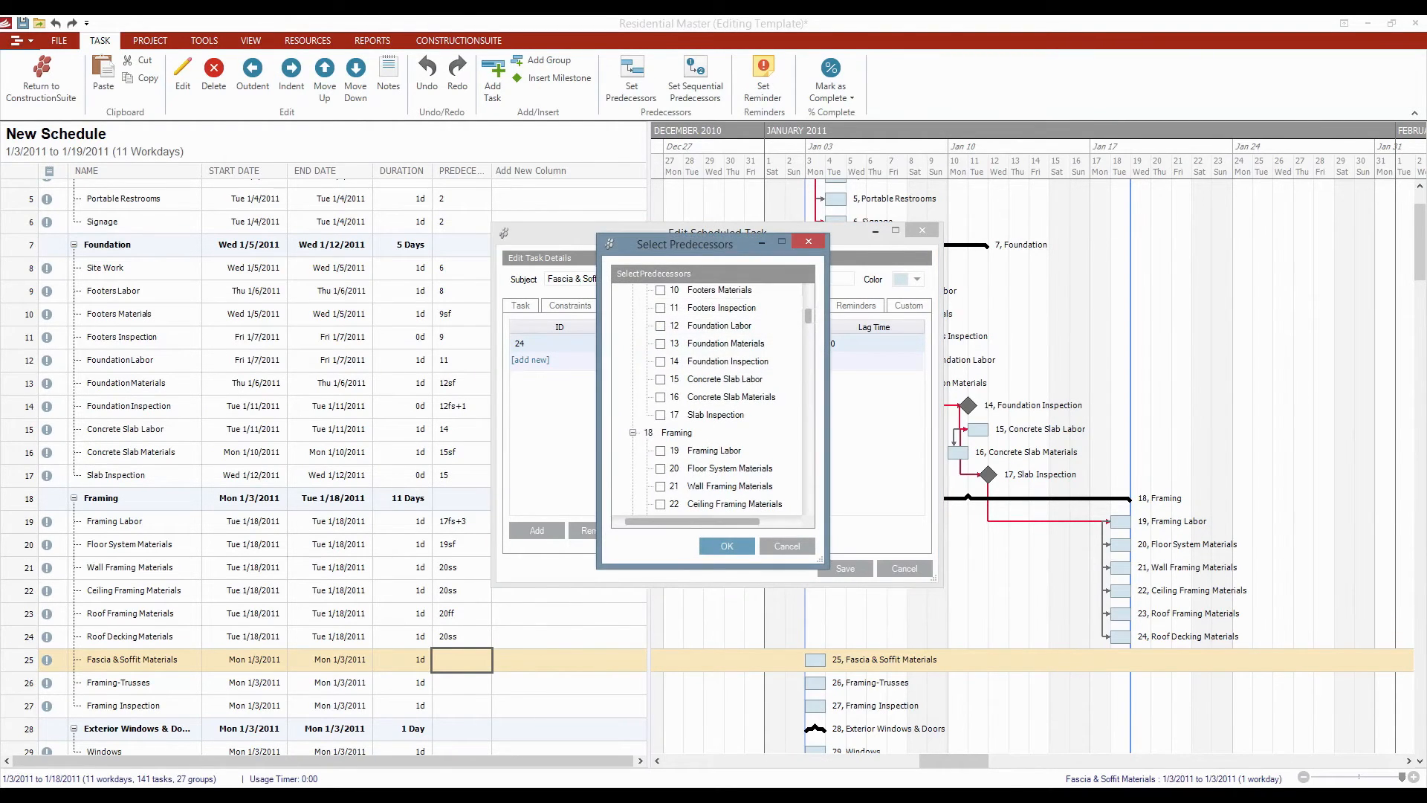
{"action": "left_click", "coordinate": [787, 546]}
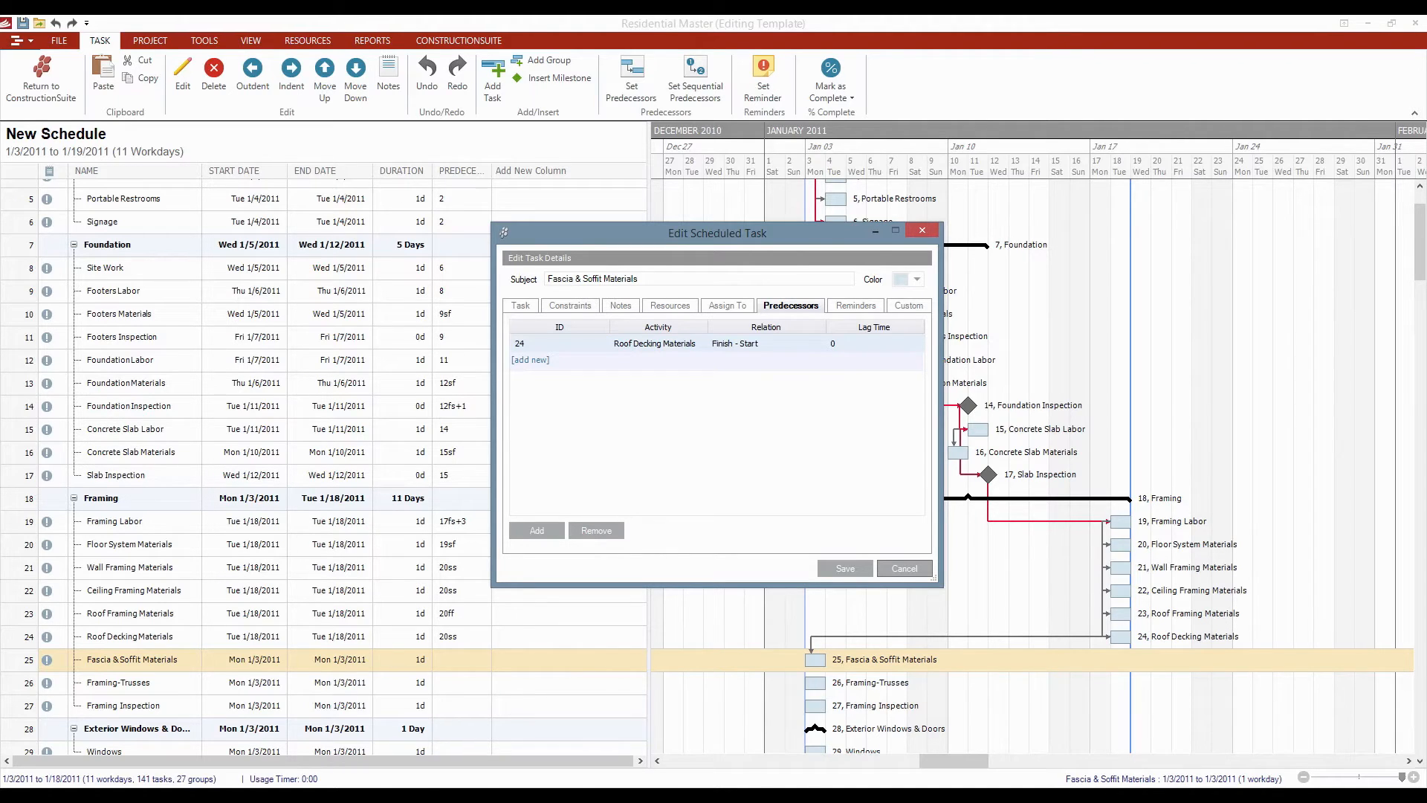
Step: Review the general details, notes and reminders of the Fascia & Soffit Materials task
{"action": "left_click", "coordinate": [521, 305]}
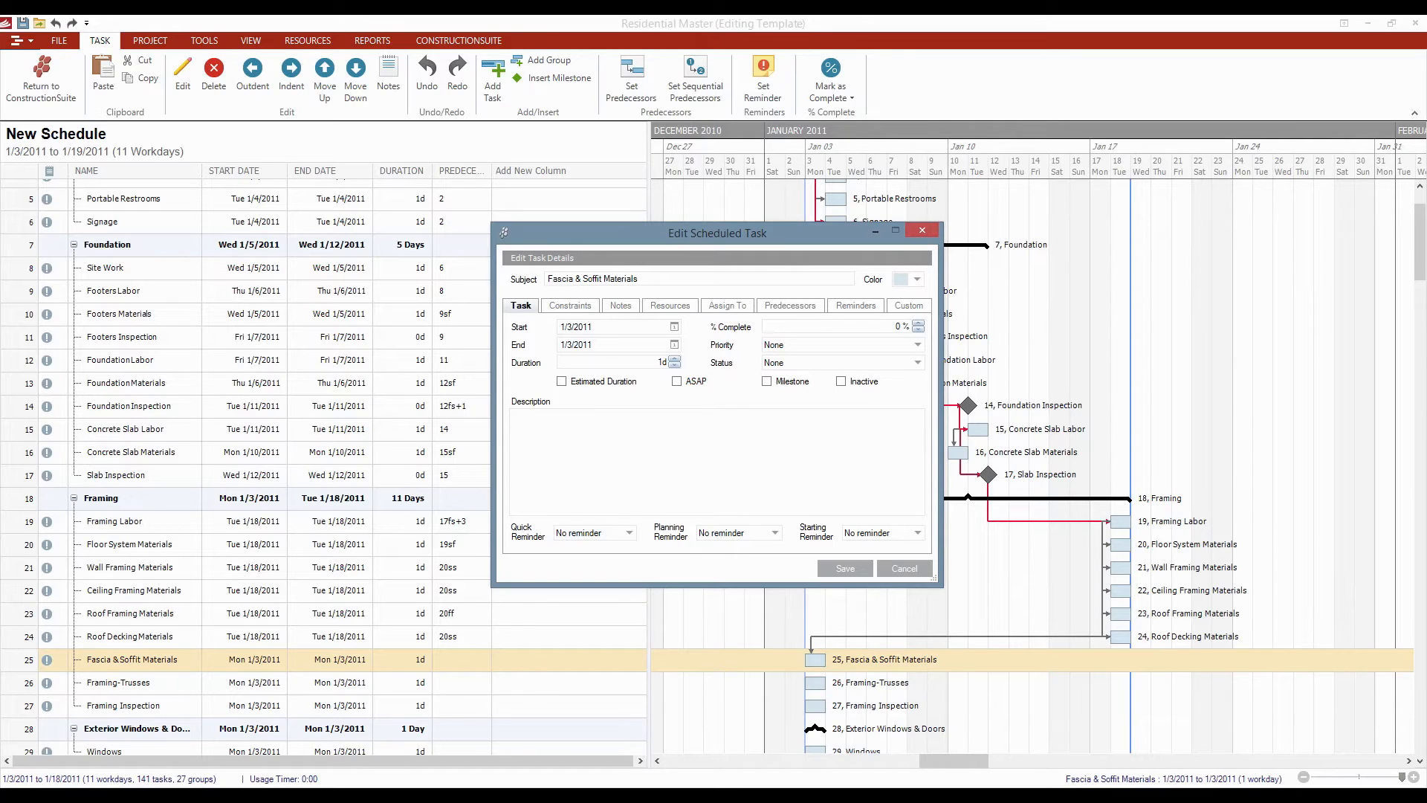
{"action": "left_click", "coordinate": [620, 305]}
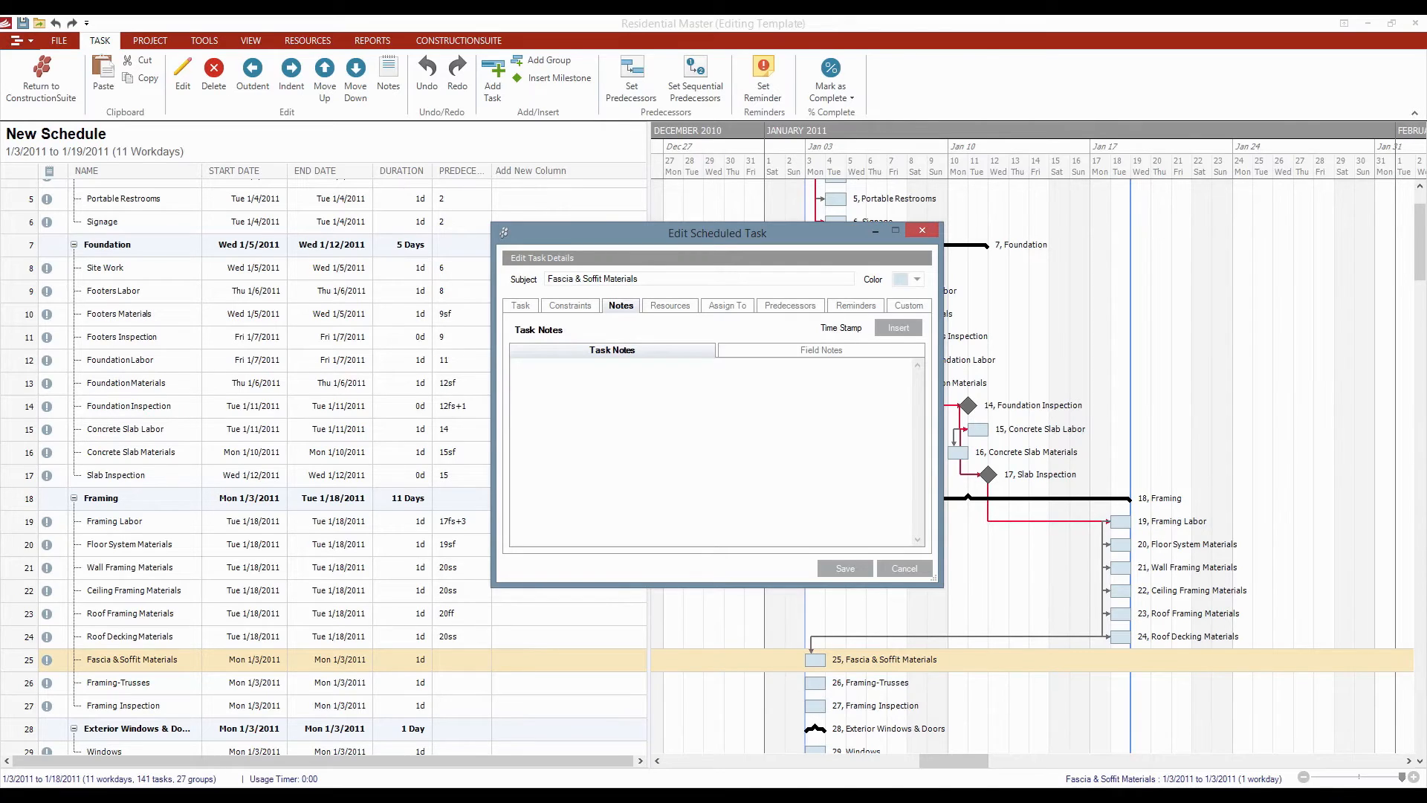
{"action": "left_click", "coordinate": [855, 306]}
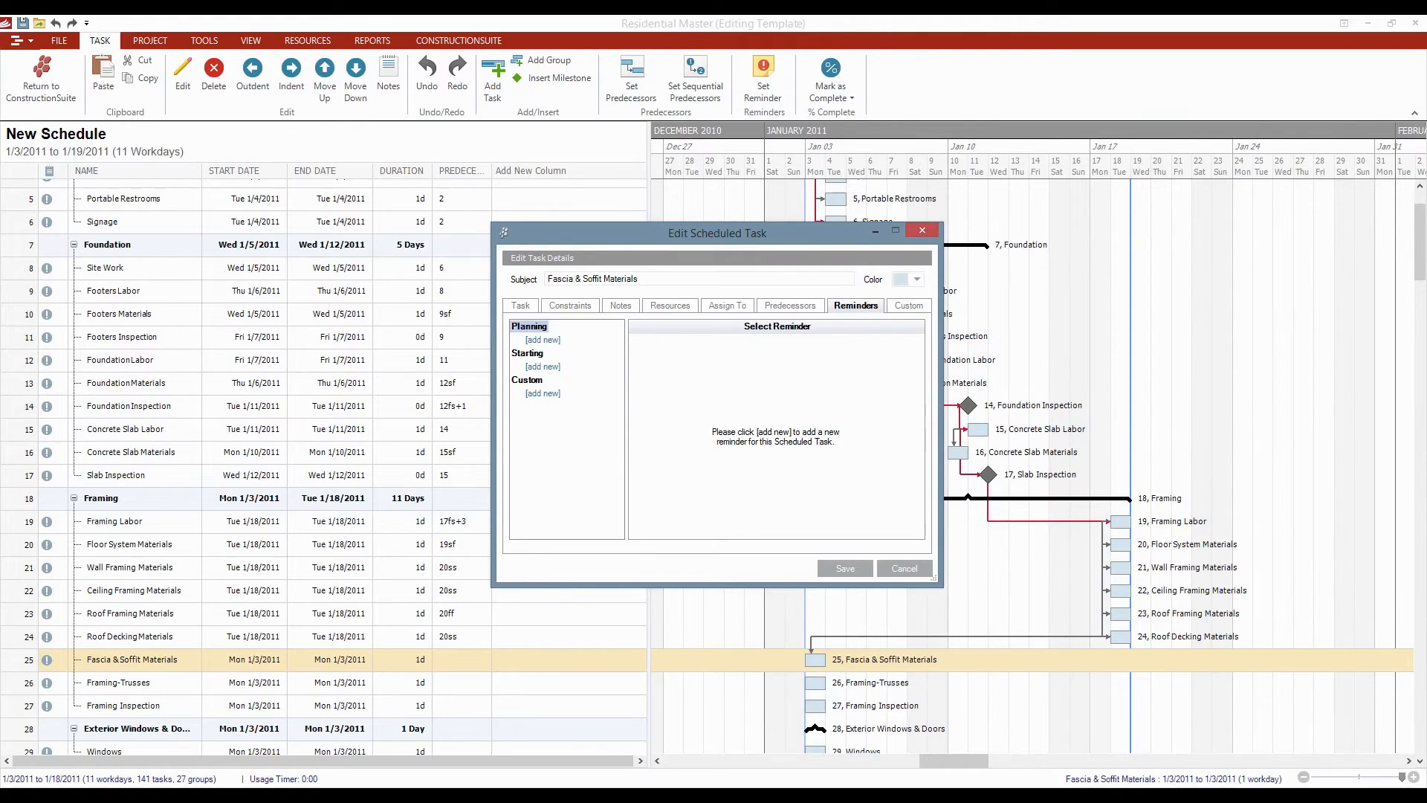
Step: Add a trial planning reminder to Fascia & Soffit Materials, review its notification recipients and message, and discard the task edits
{"action": "left_click", "coordinate": [543, 340]}
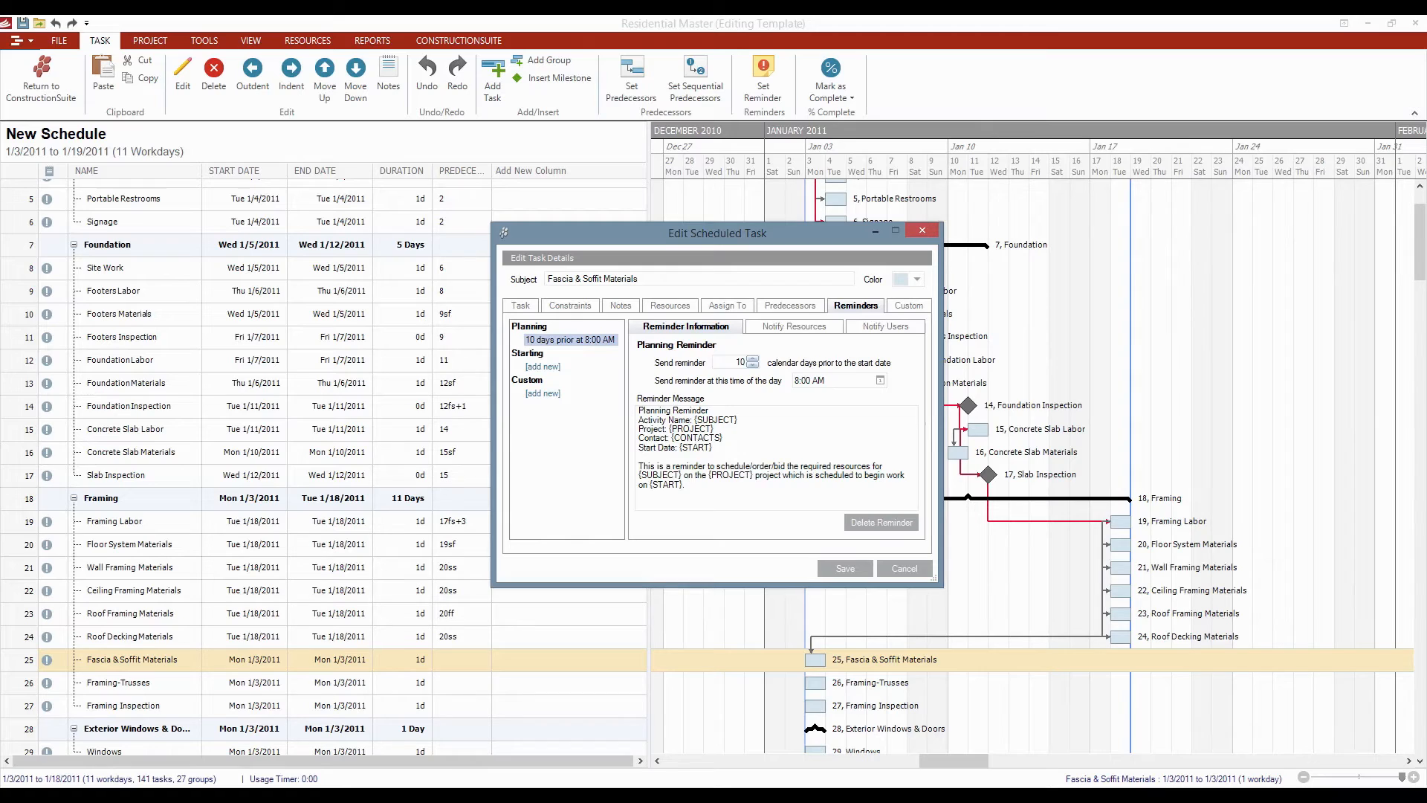
{"action": "left_click", "coordinate": [886, 326]}
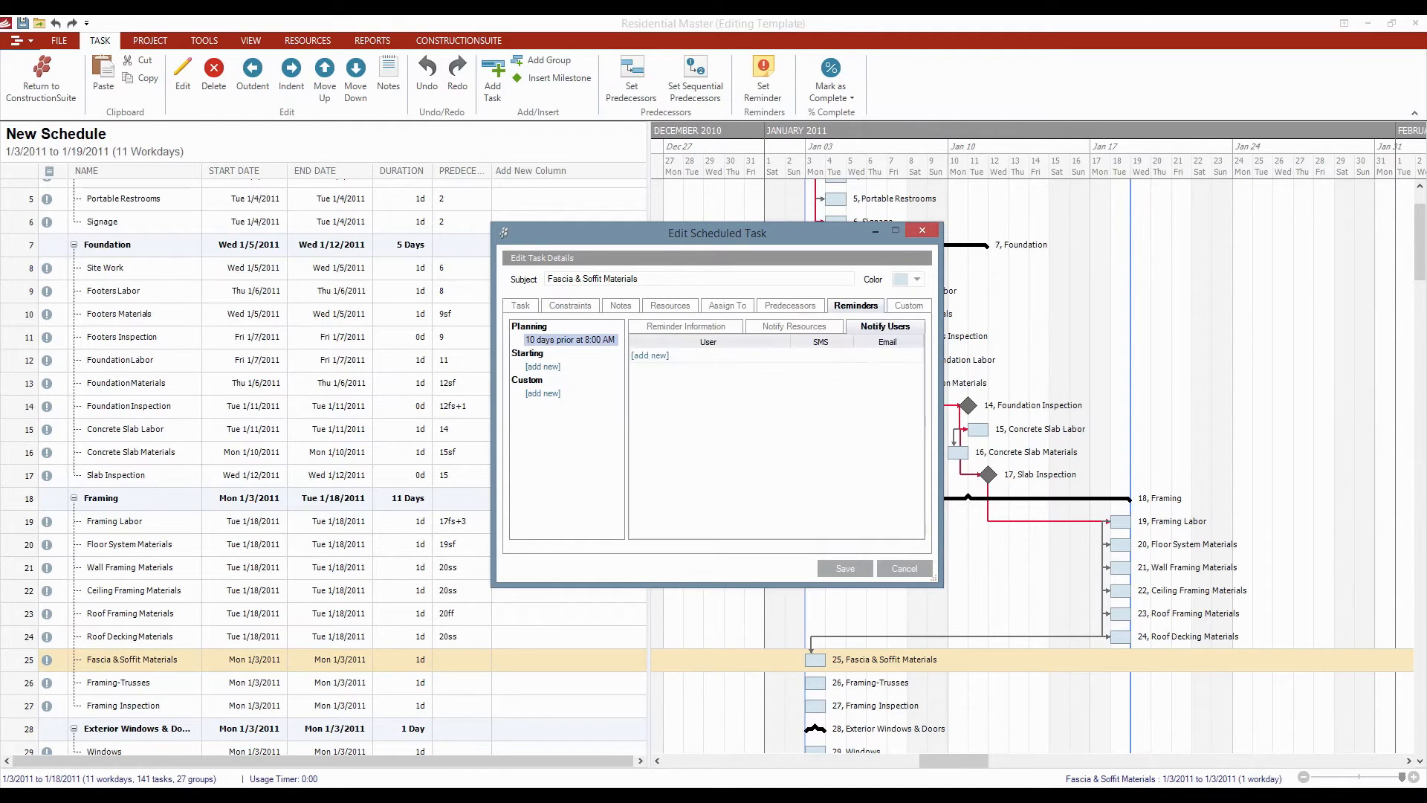
{"action": "left_click", "coordinate": [794, 326]}
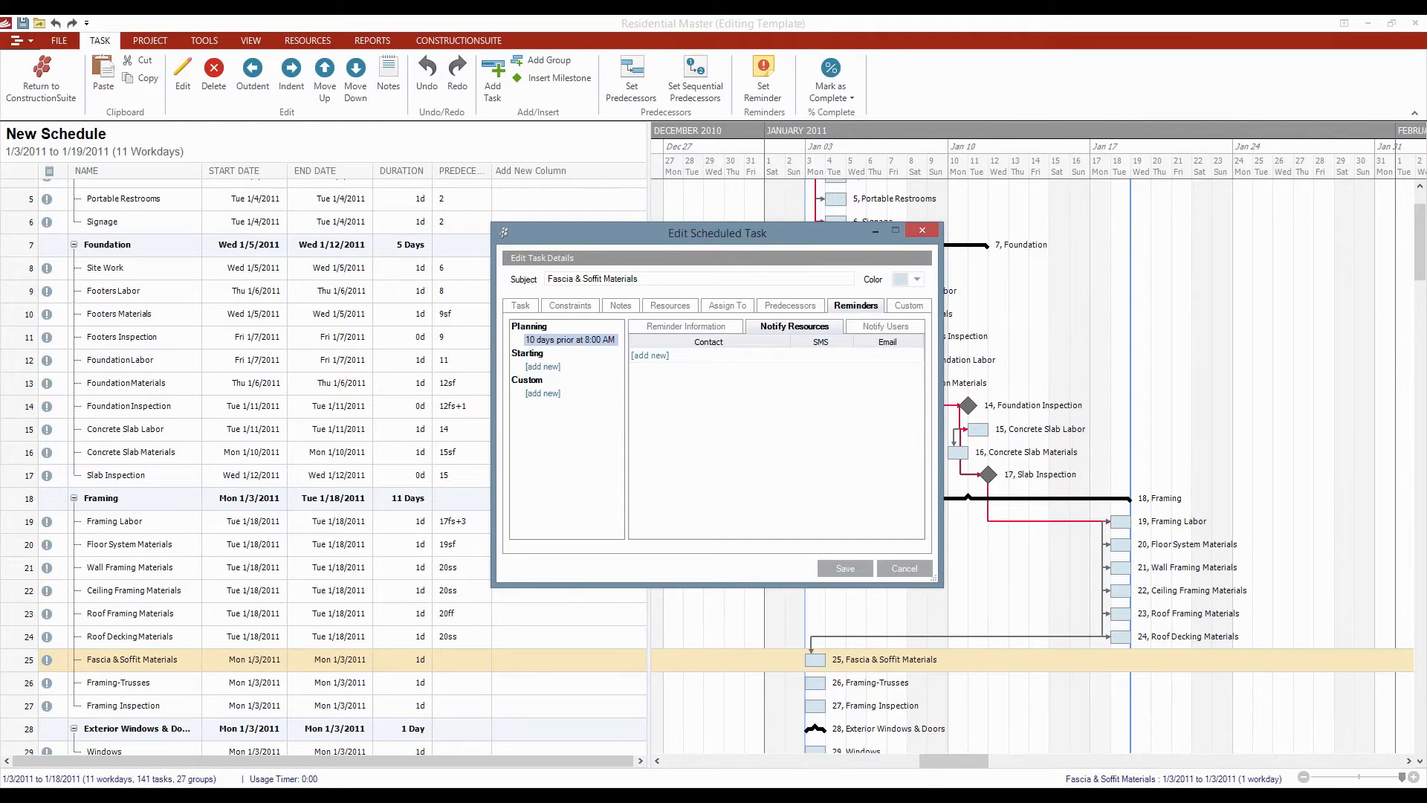
{"action": "left_click", "coordinate": [685, 326]}
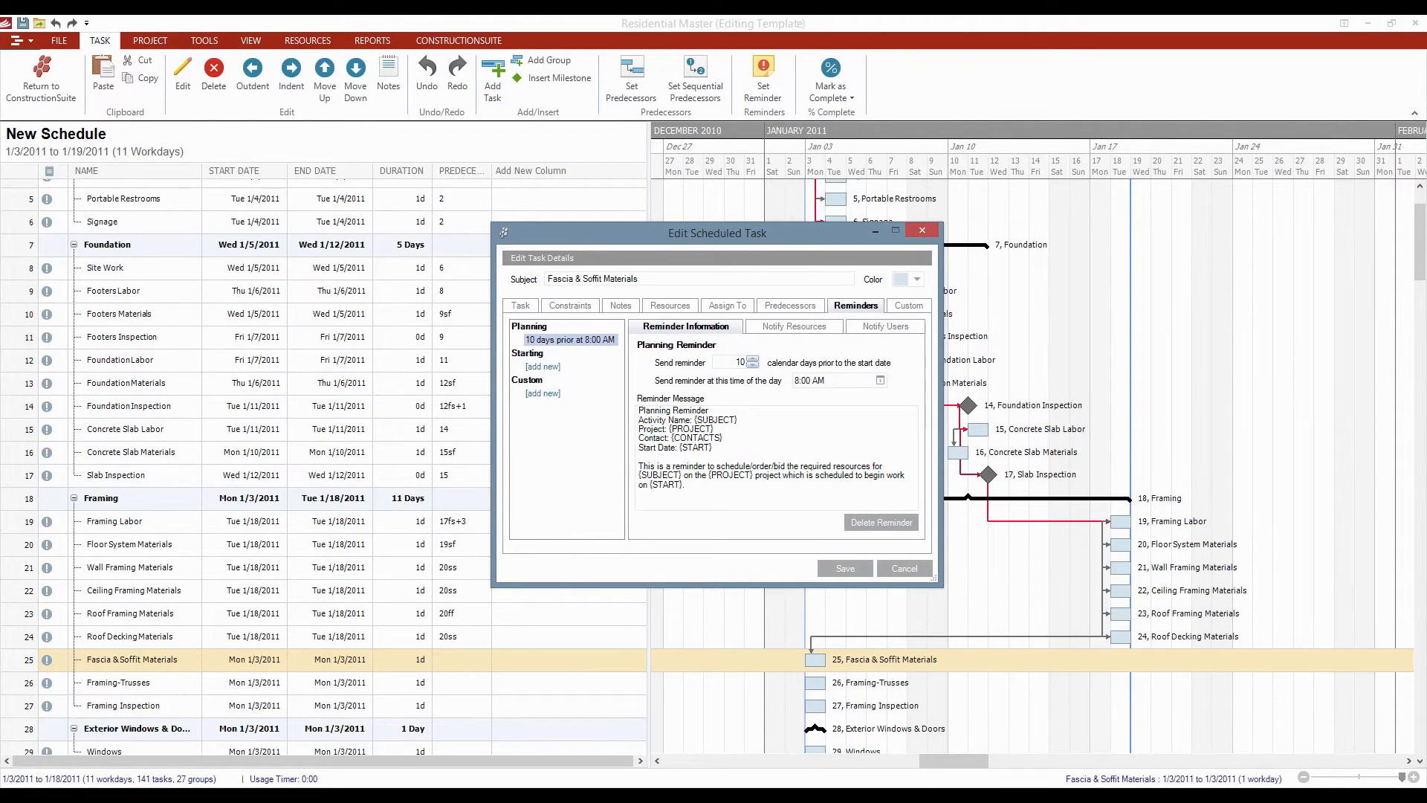
{"action": "left_click_drag", "start_coordinate": [734, 421], "coordinate": [691, 420]}
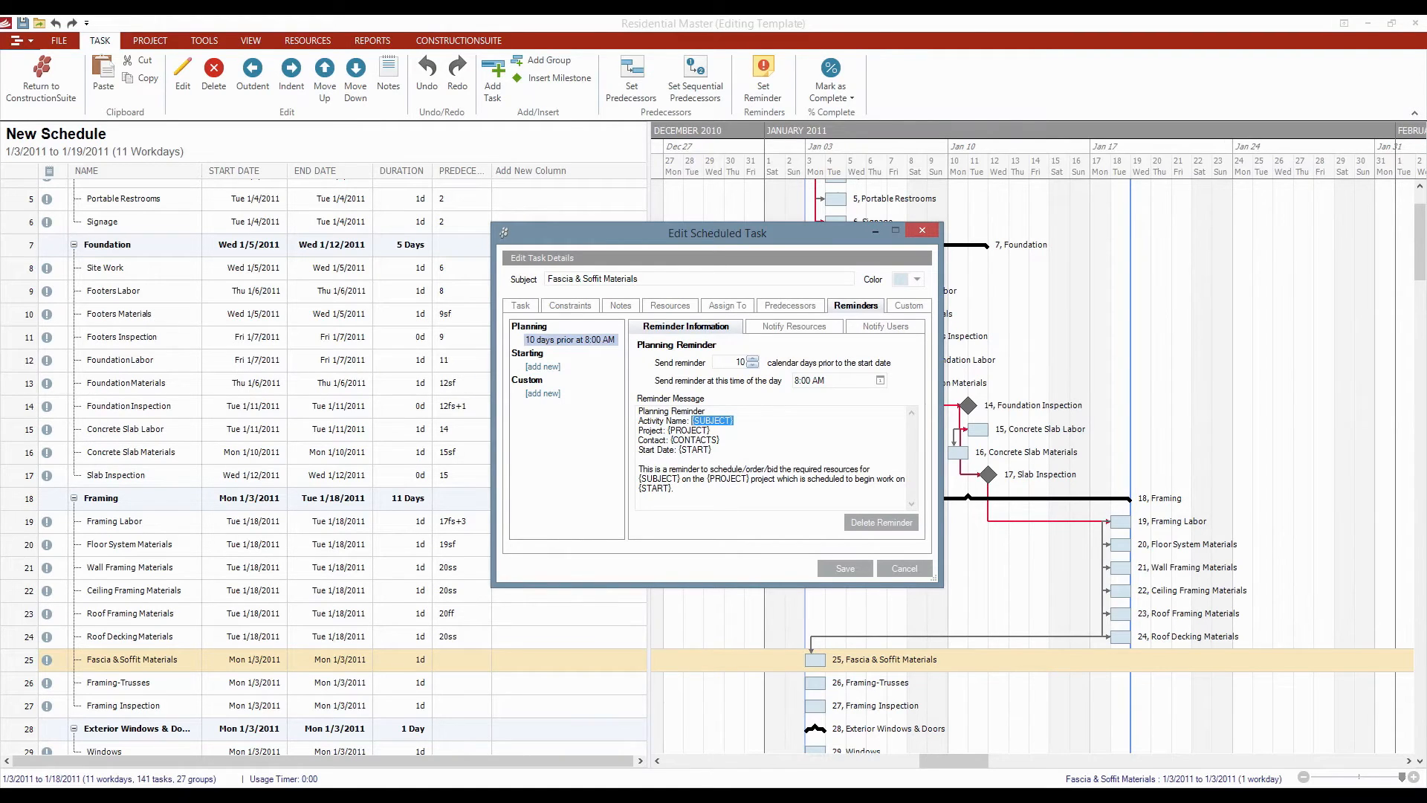
{"action": "key", "text": "Escape"}
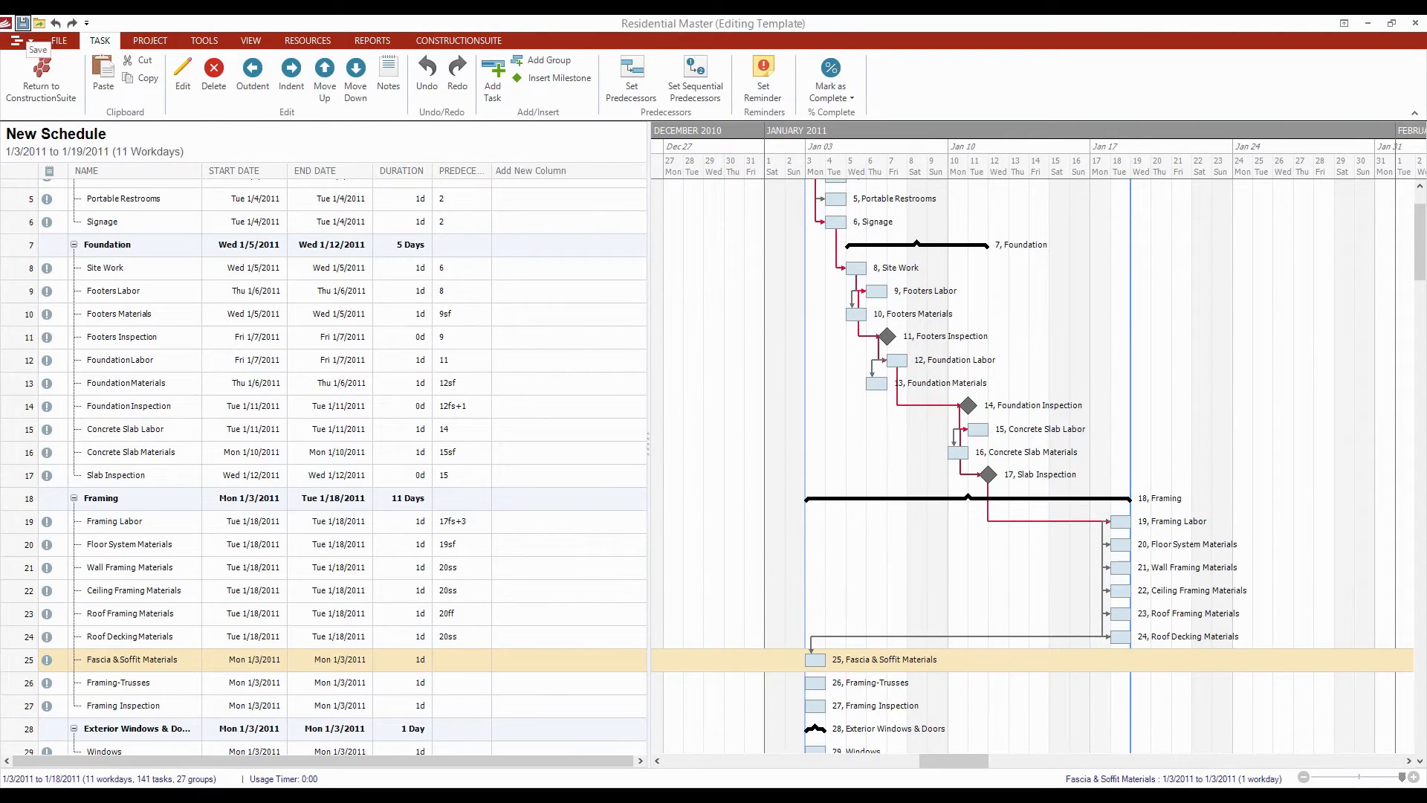
Step: Close the Residential Master schedule template and open the summary of the first recent project in UDA ConstructionSuite
{"action": "left_click", "coordinate": [461, 660]}
{"action": "left_click", "coordinate": [59, 41]}
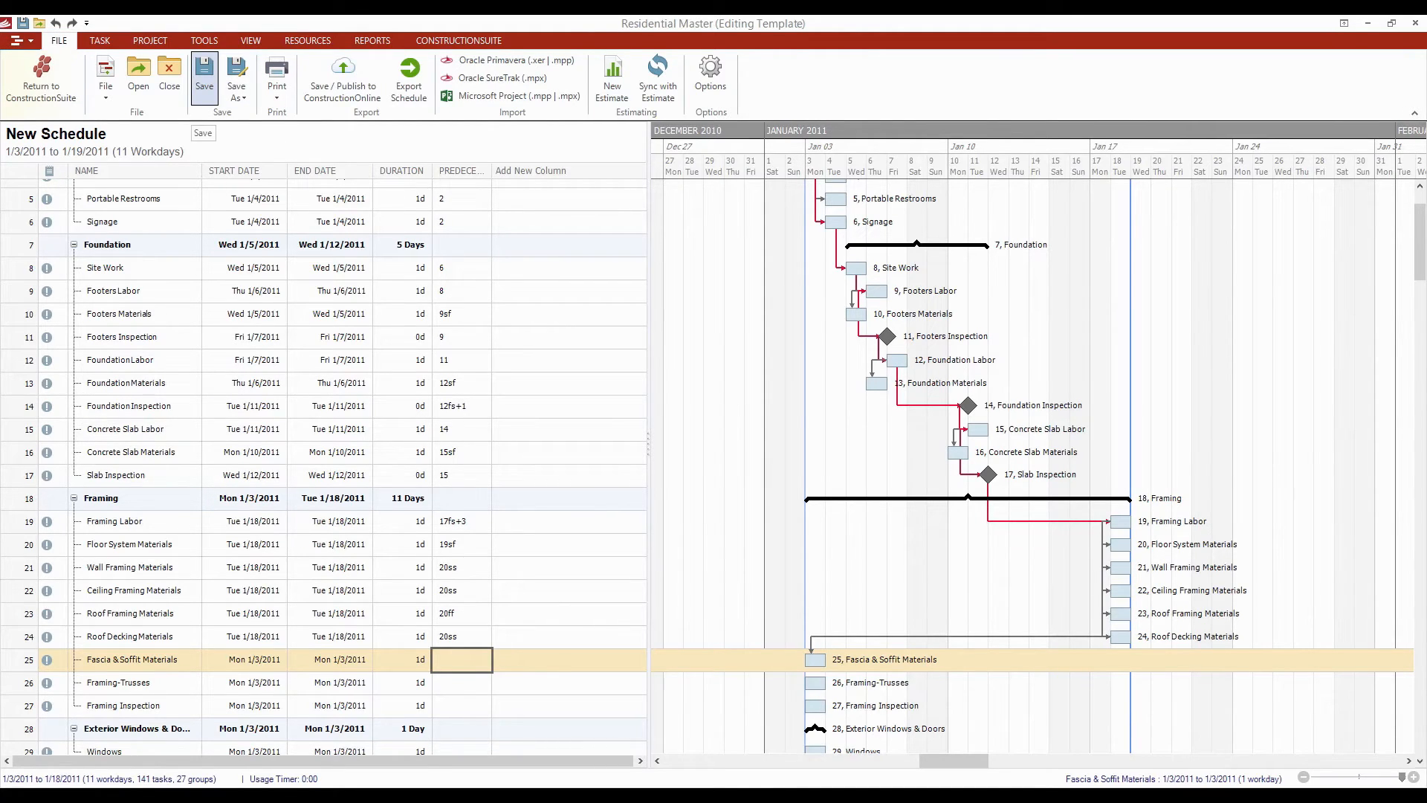
{"action": "left_click", "coordinate": [236, 83]}
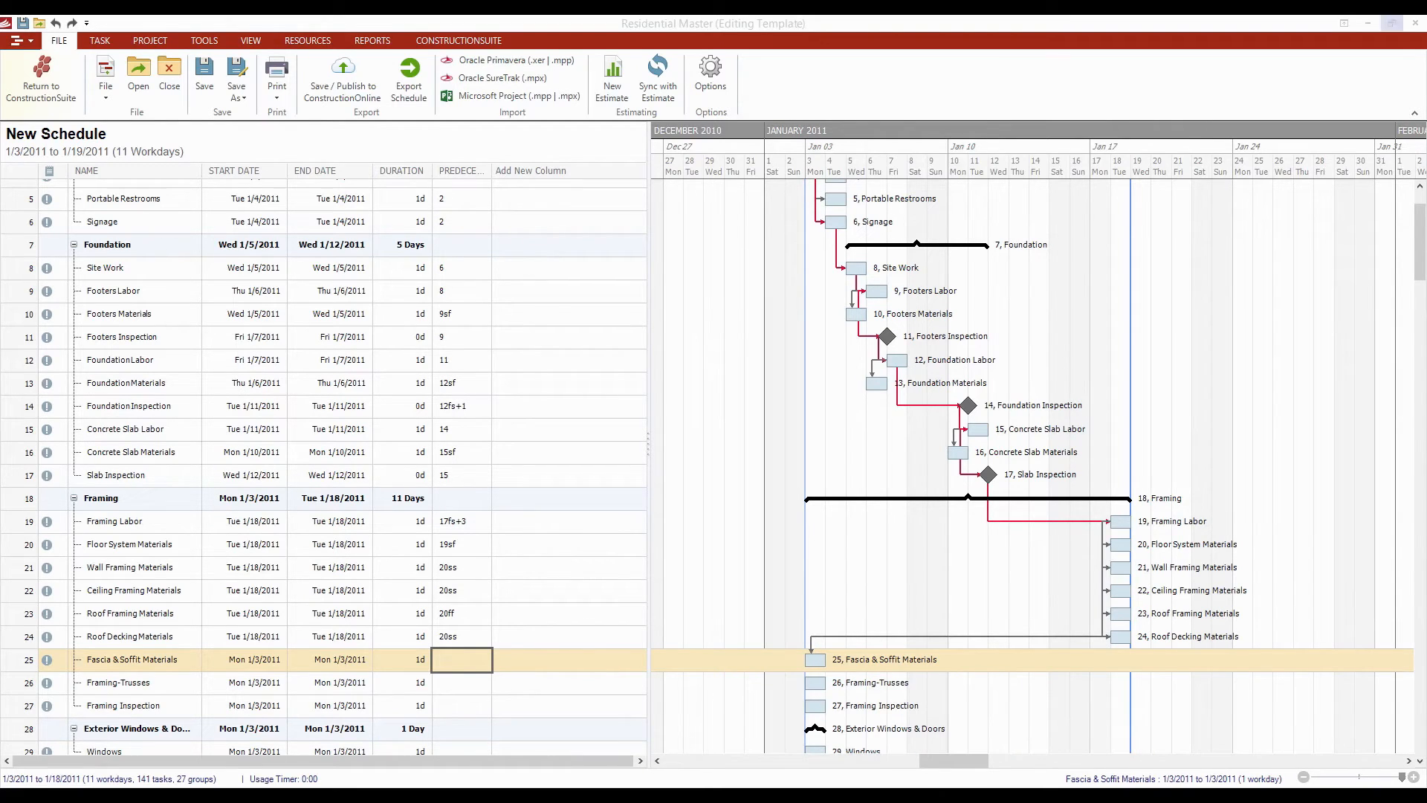
{"action": "left_click", "coordinate": [1415, 23]}
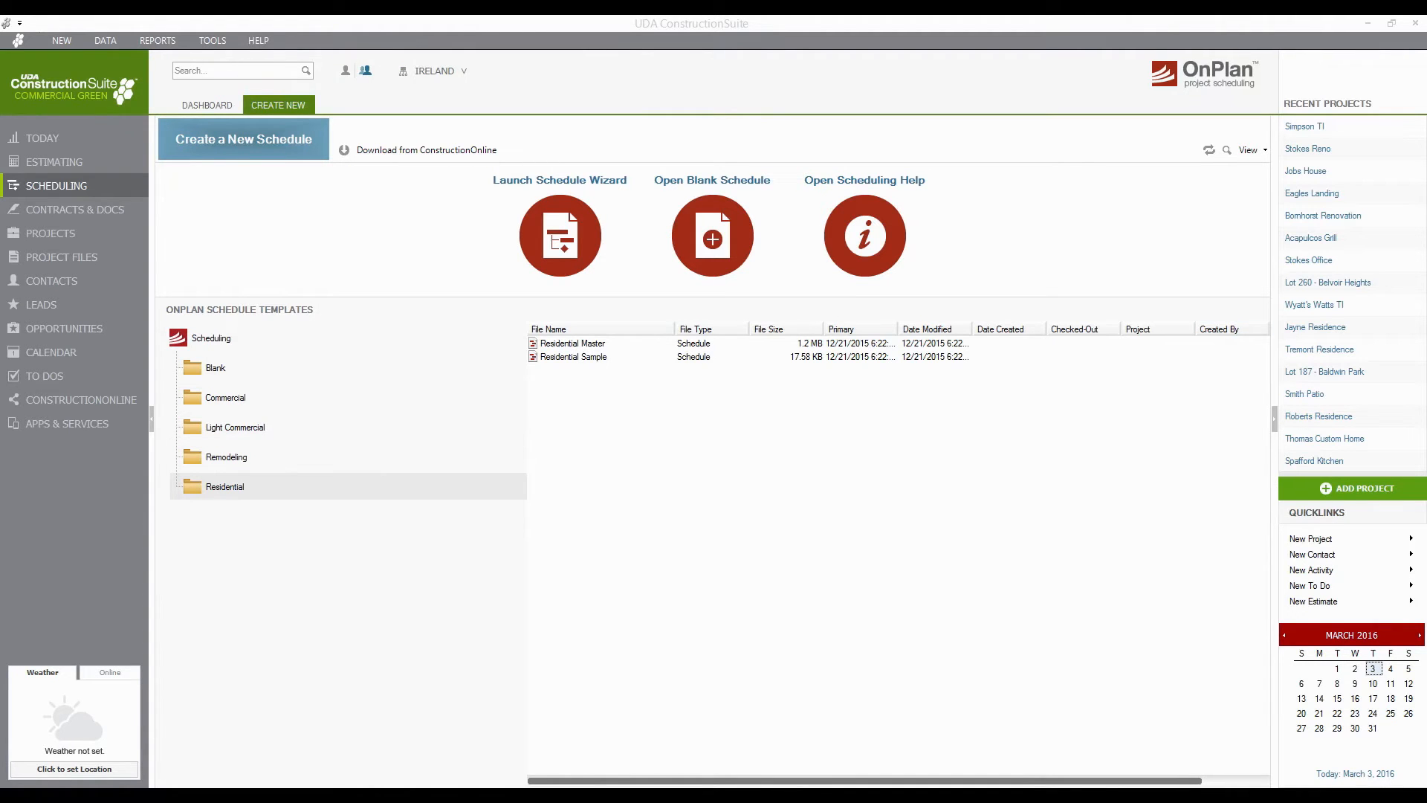
{"action": "left_click", "coordinate": [1305, 126]}
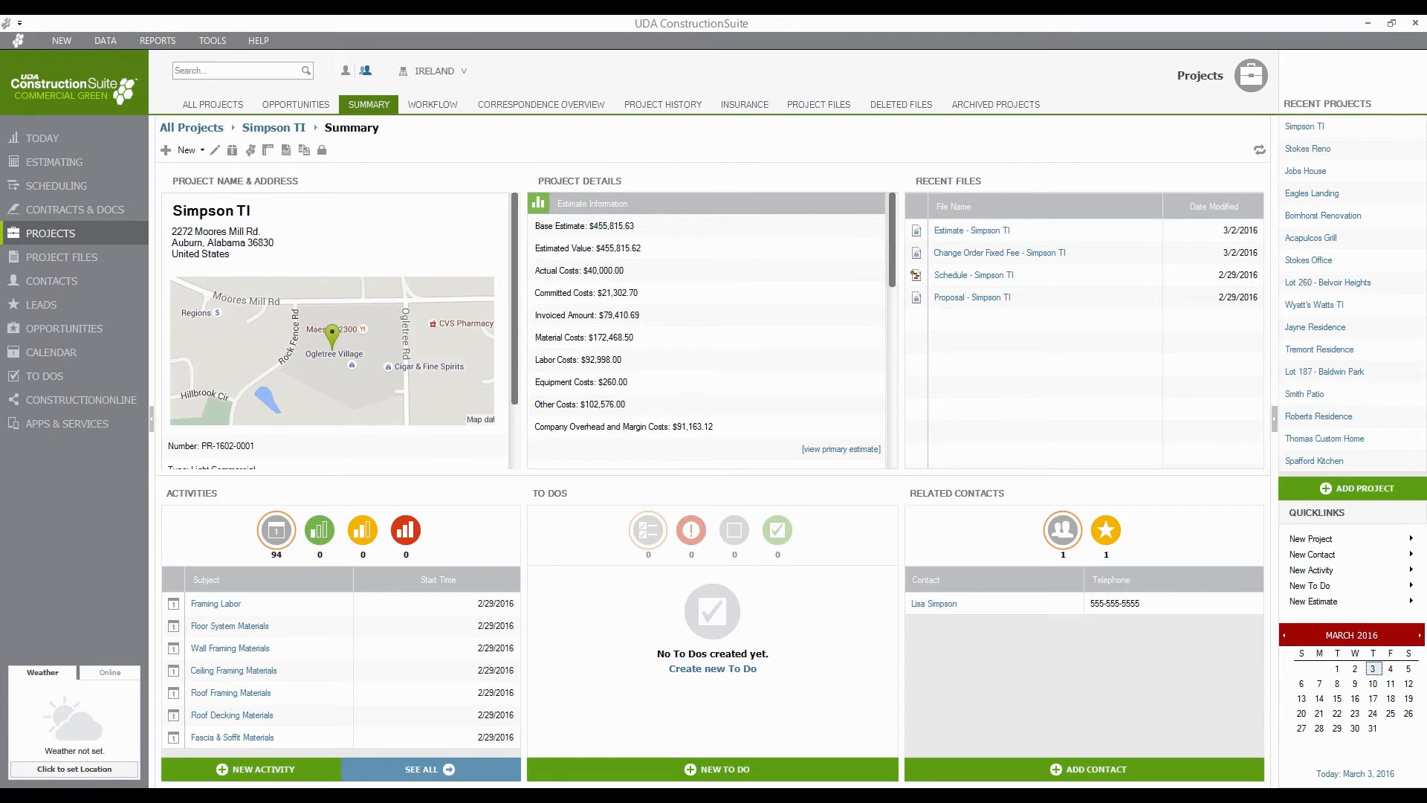
Step: Create a new schedule from the project's workflow using the predefined Residential Master template
{"action": "scroll", "coordinate": [706, 330], "scroll_direction": "down", "scroll_amount": 4}
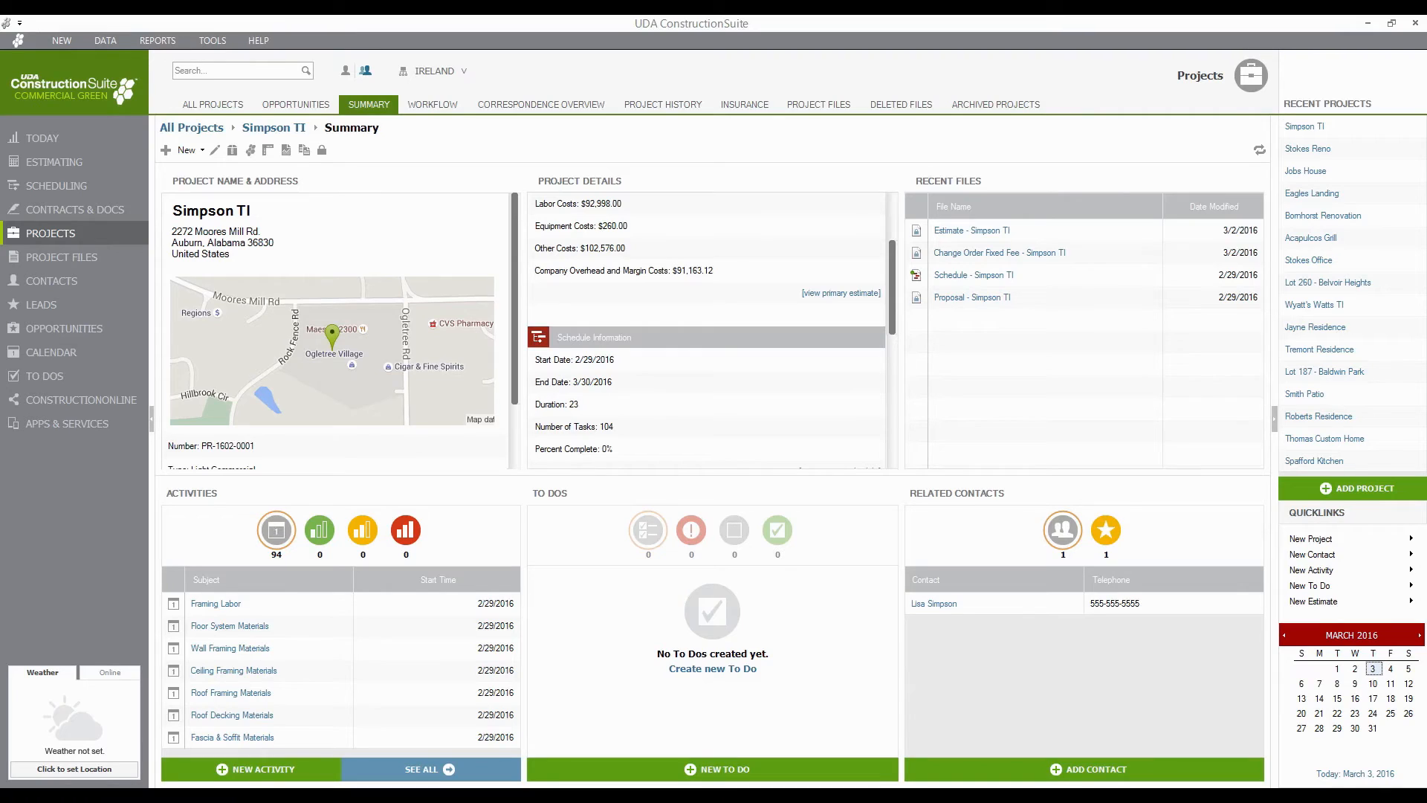
{"action": "left_click", "coordinate": [432, 105]}
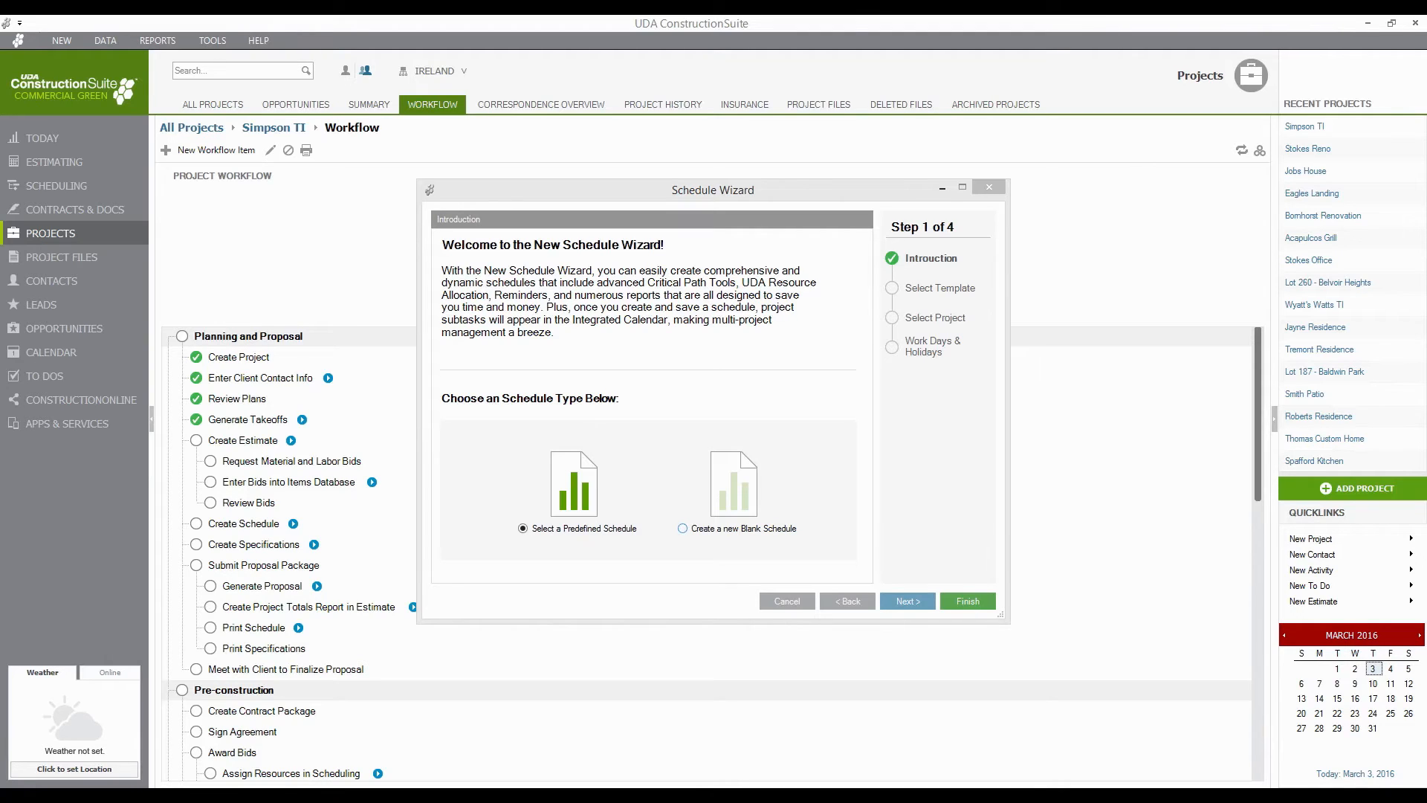
{"action": "left_click", "coordinate": [908, 601]}
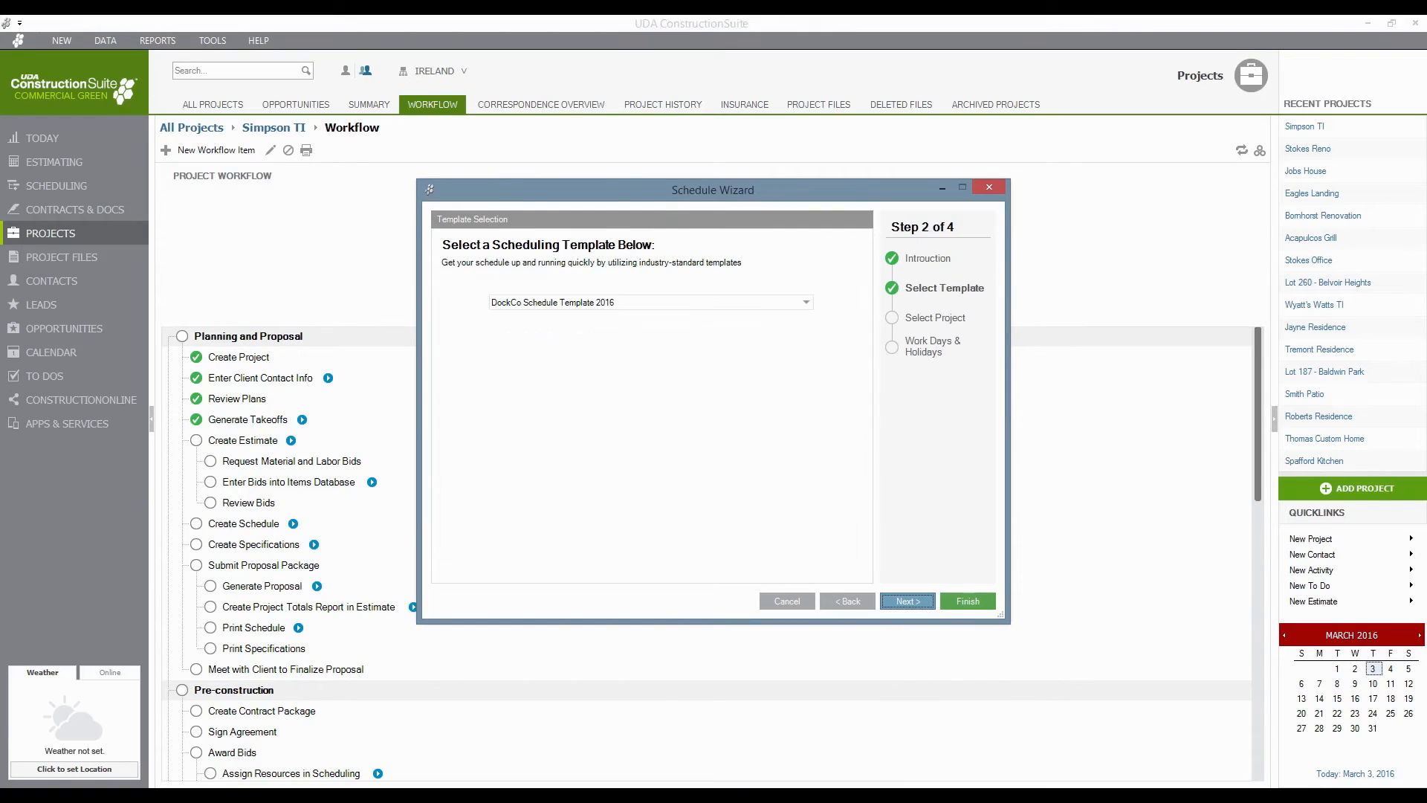
{"action": "left_click", "coordinate": [806, 302]}
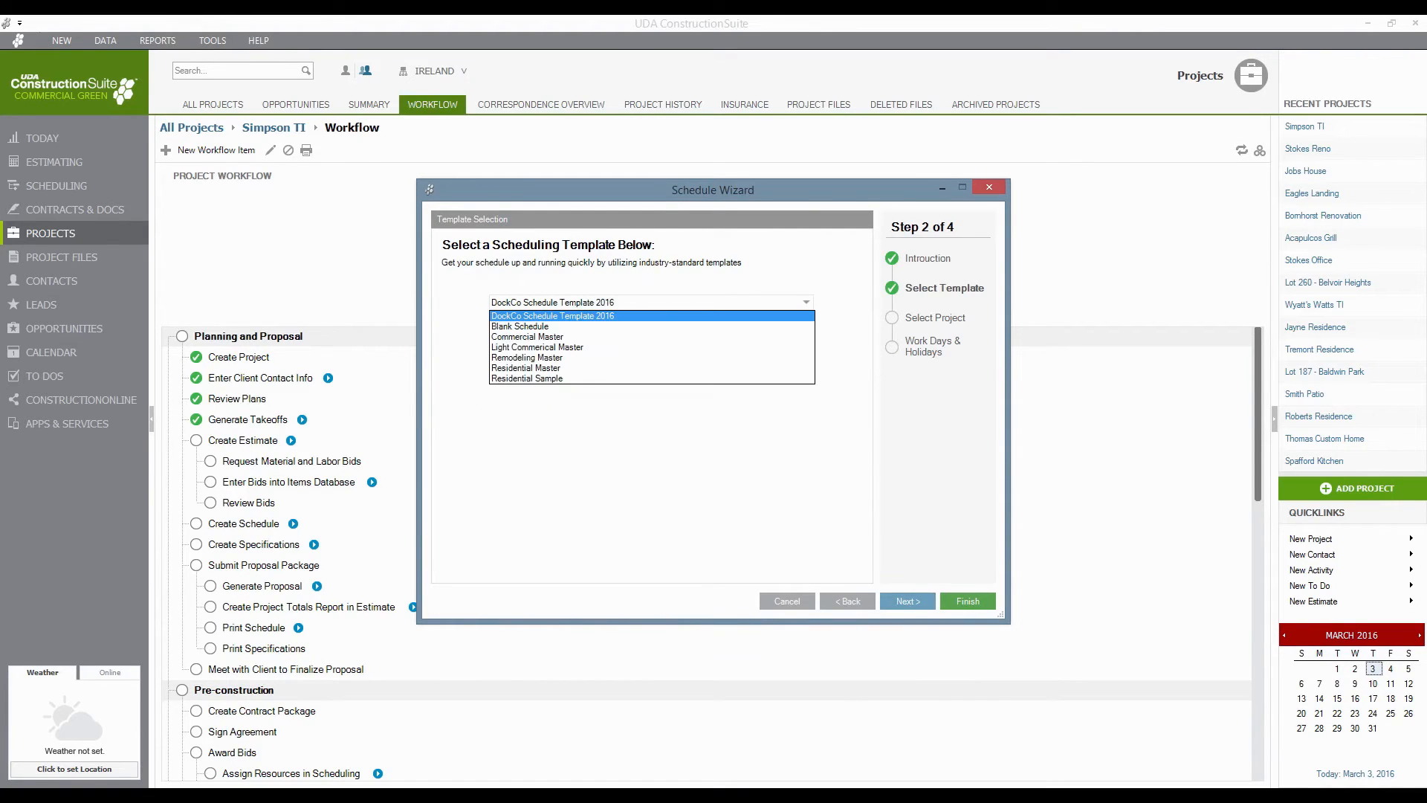
{"action": "key", "text": "Return"}
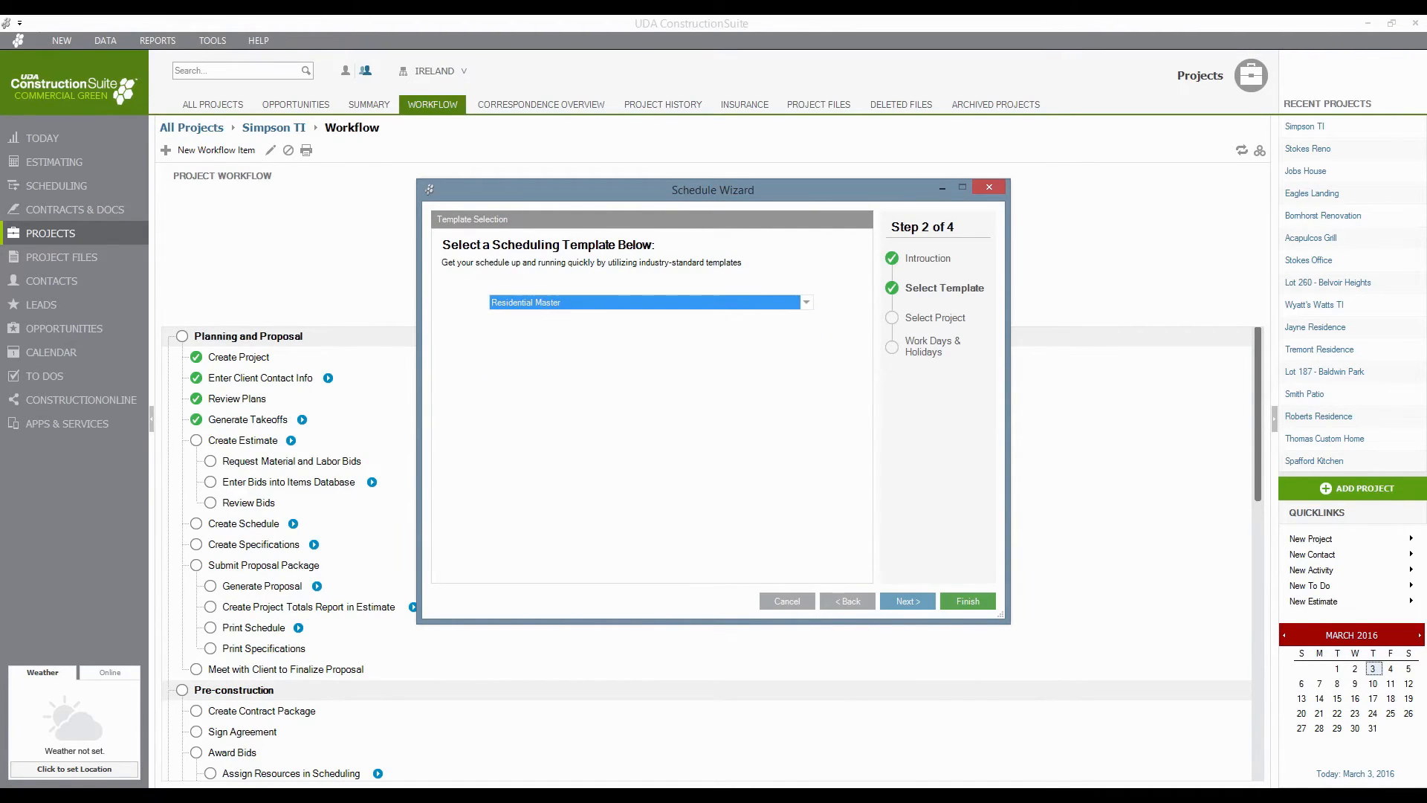
{"action": "left_click", "coordinate": [967, 601]}
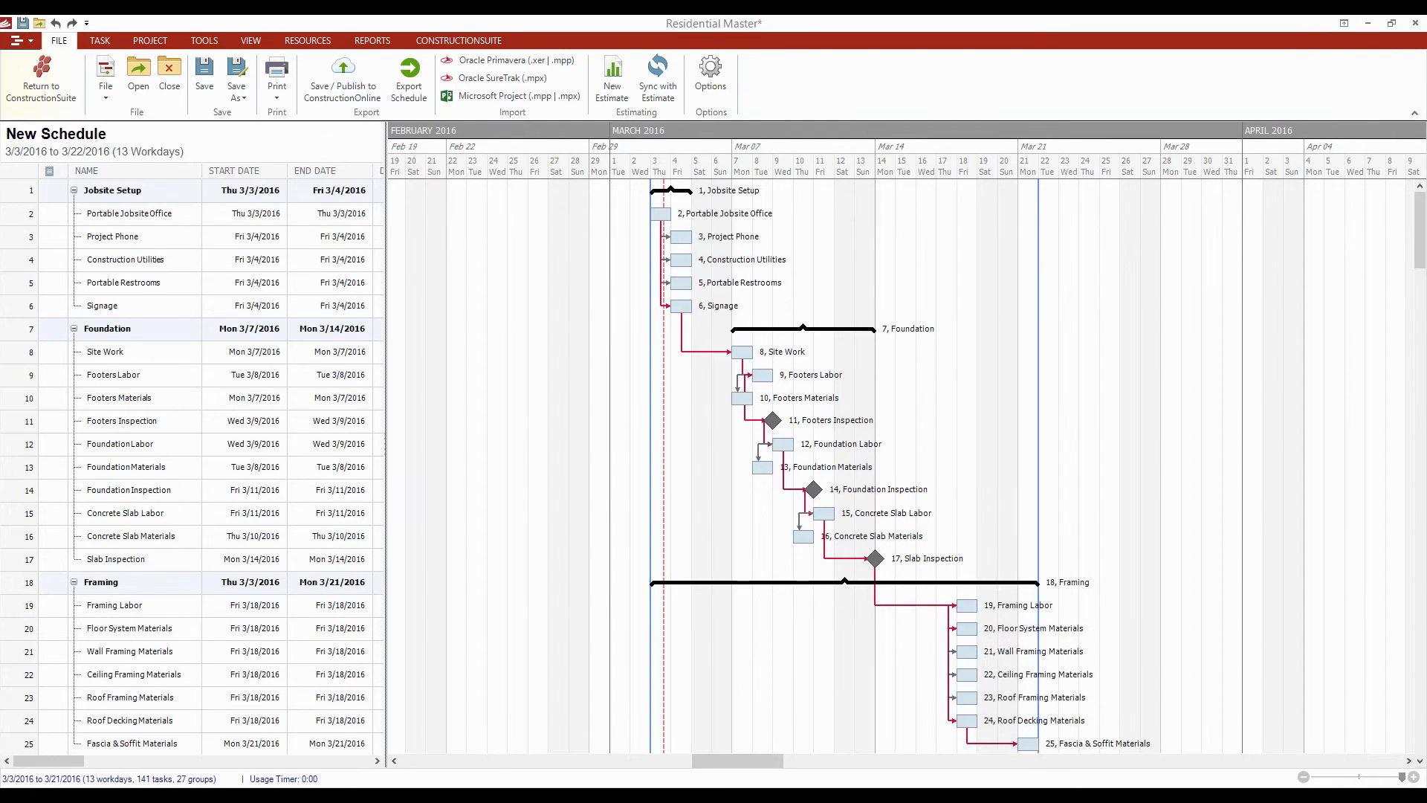
Step: Set the durations of Portable Jobsite Office and Construction Utilities to 2 days each
{"action": "left_click_drag", "start_coordinate": [385, 461], "coordinate": [453, 461]}
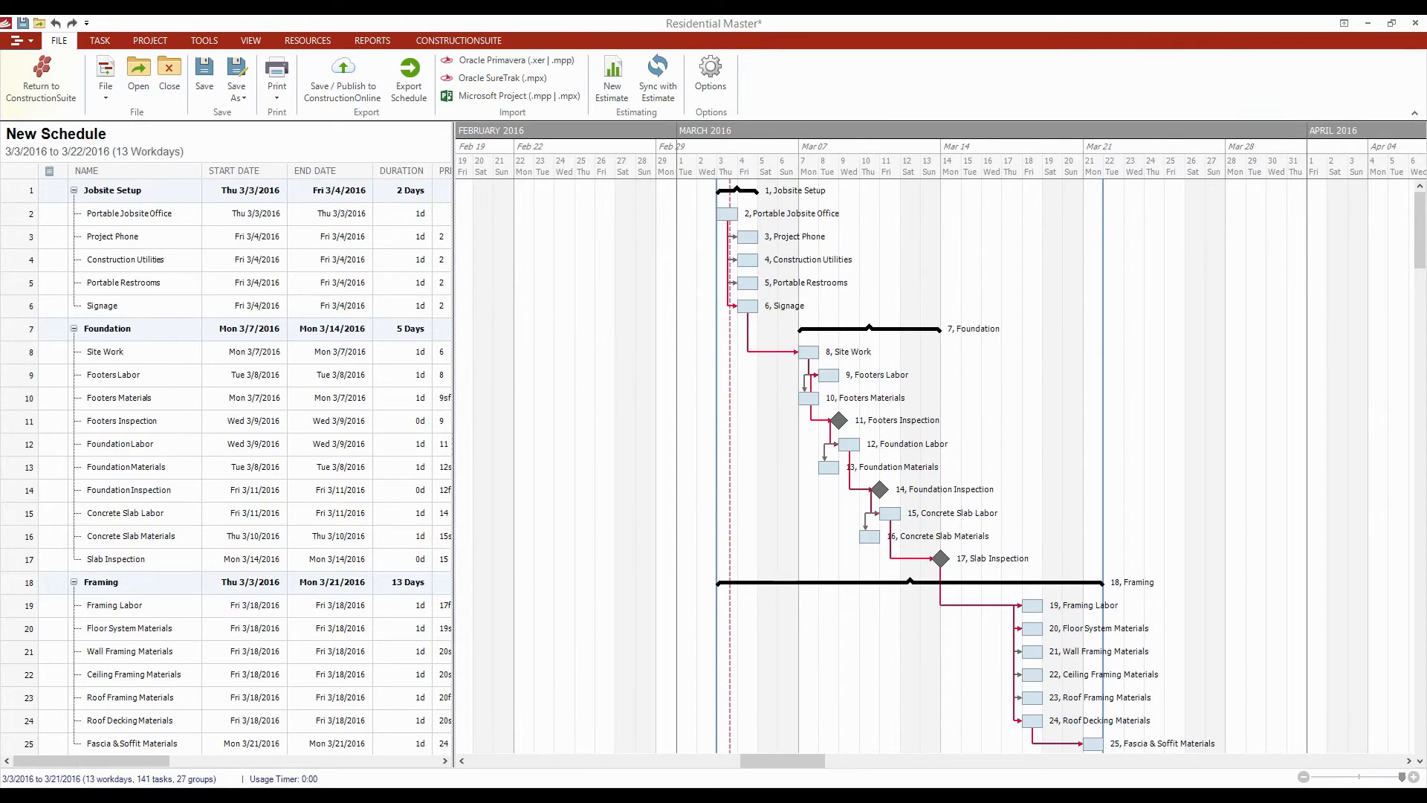
{"action": "left_click", "coordinate": [402, 214]}
{"action": "type", "text": "2"}
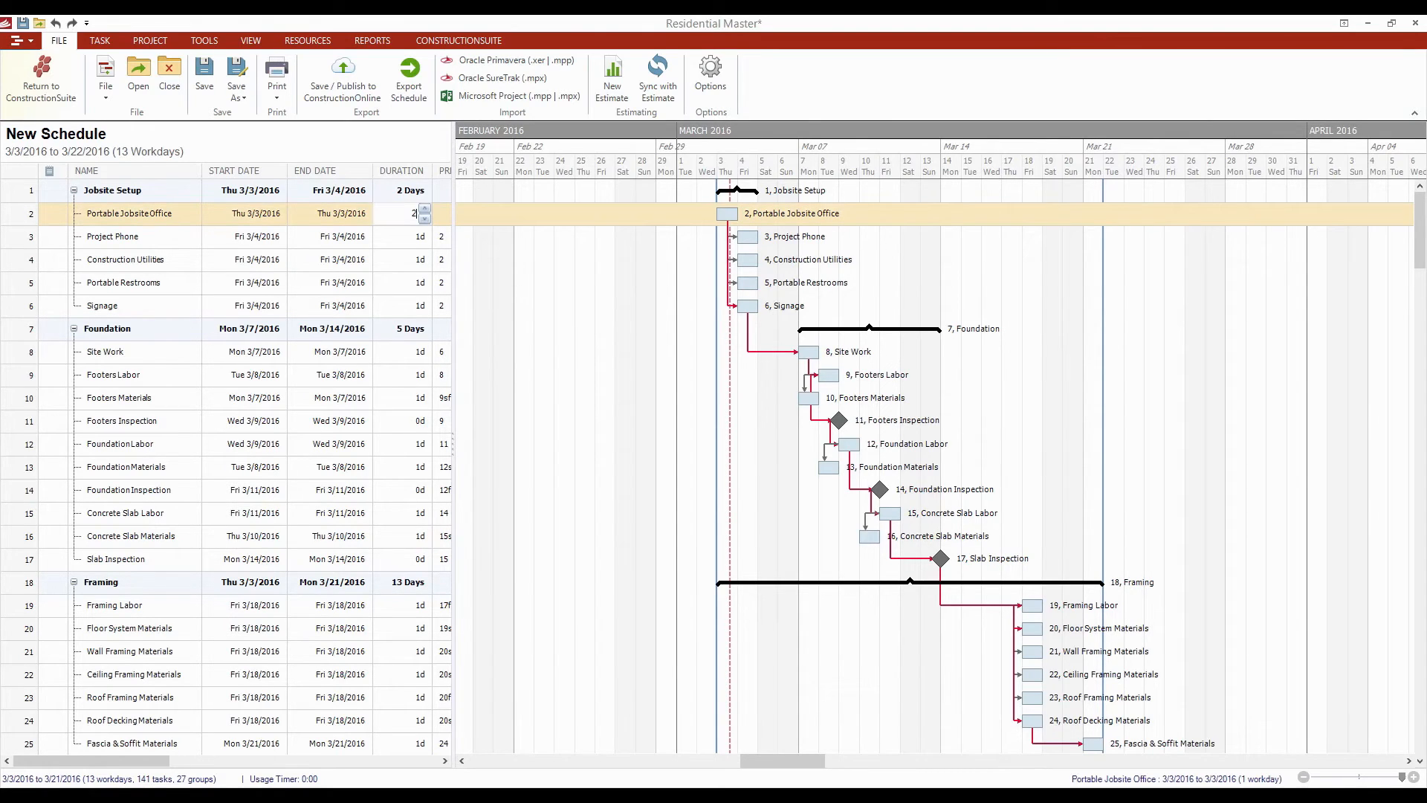
{"action": "key", "text": "Return"}
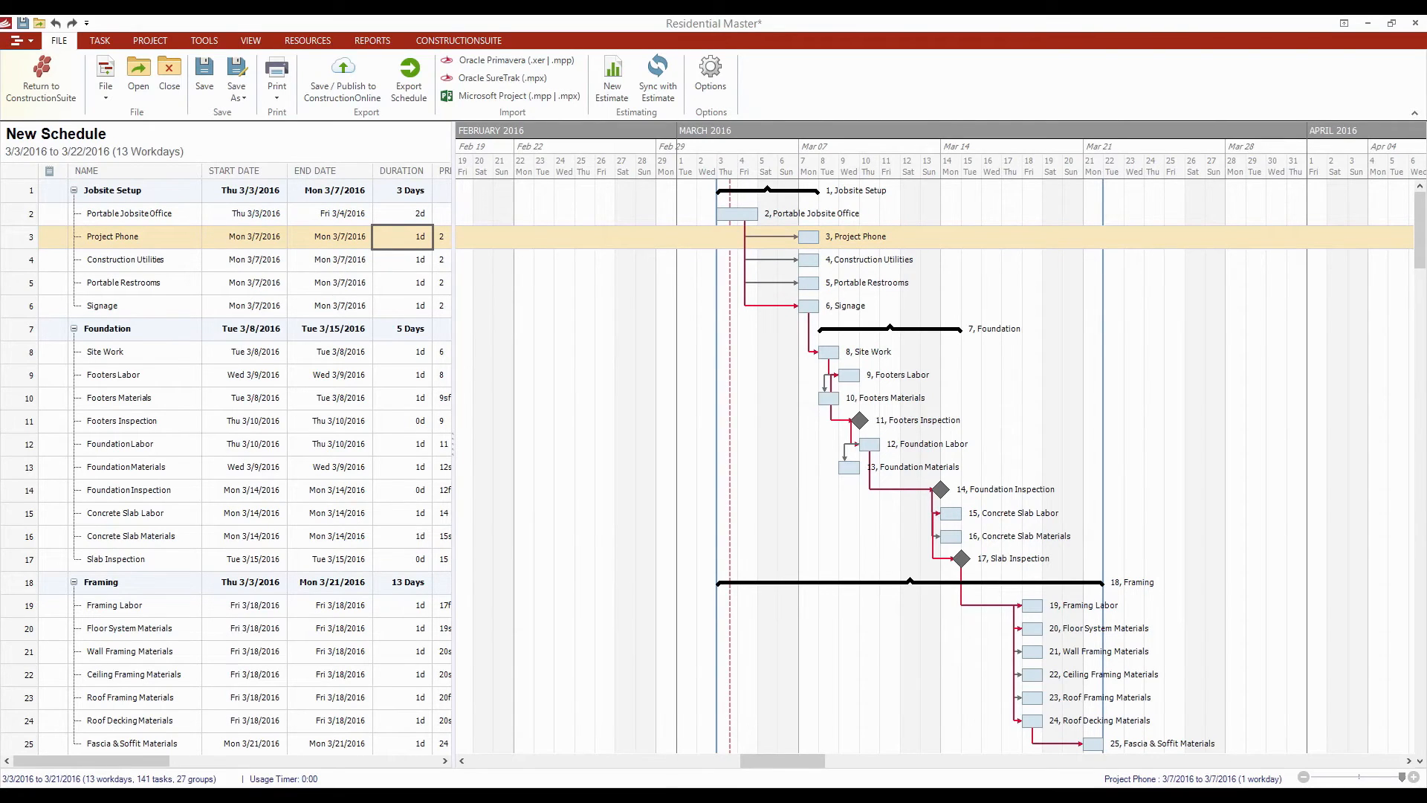
{"action": "left_click", "coordinate": [402, 260]}
{"action": "type", "text": "2"}
{"action": "key", "text": "Return"}
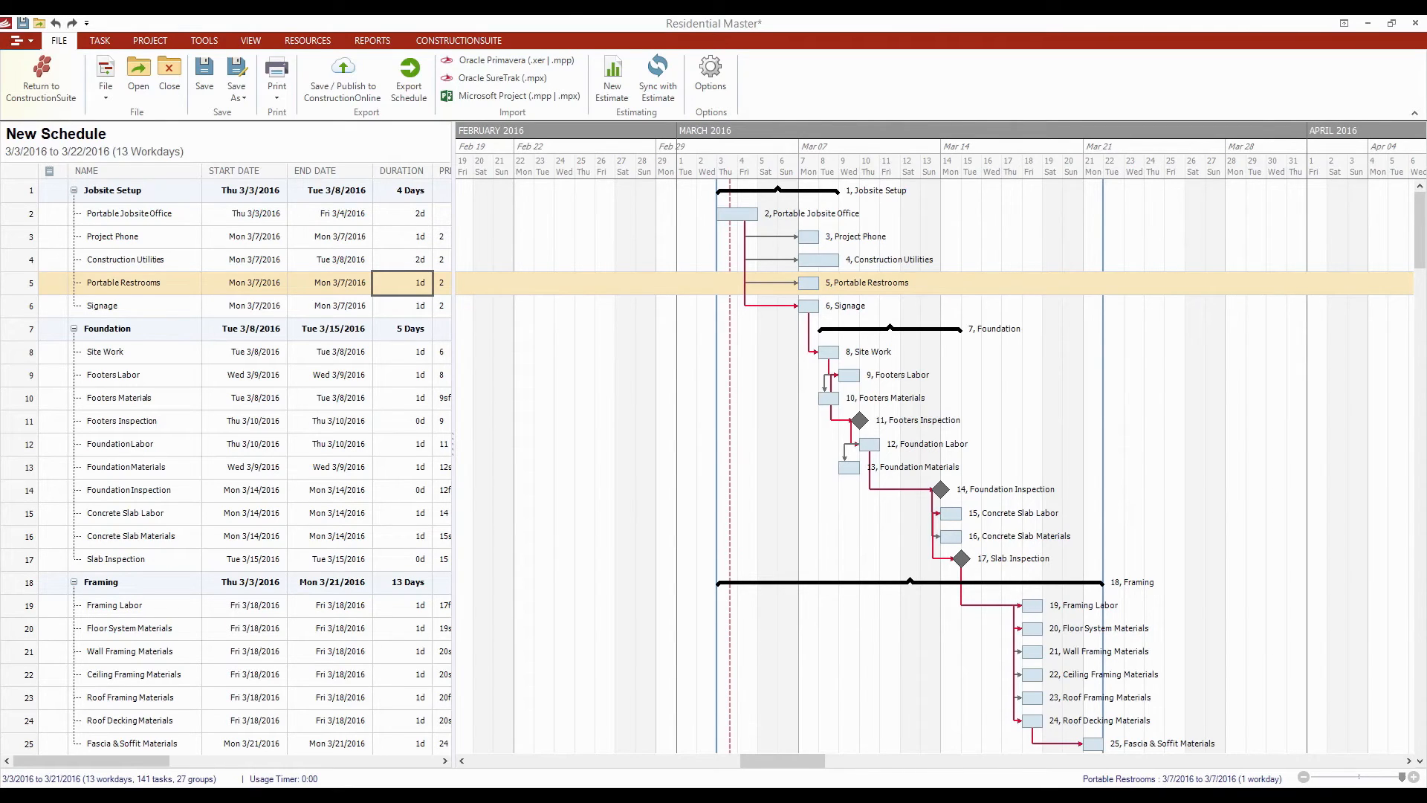
Step: Set the Foundation task durations to 8 days for Site Work, 5 days for Footers Labor and 12 days for Foundation Labor
{"action": "left_click_drag", "start_coordinate": [452, 446], "coordinate": [495, 446]}
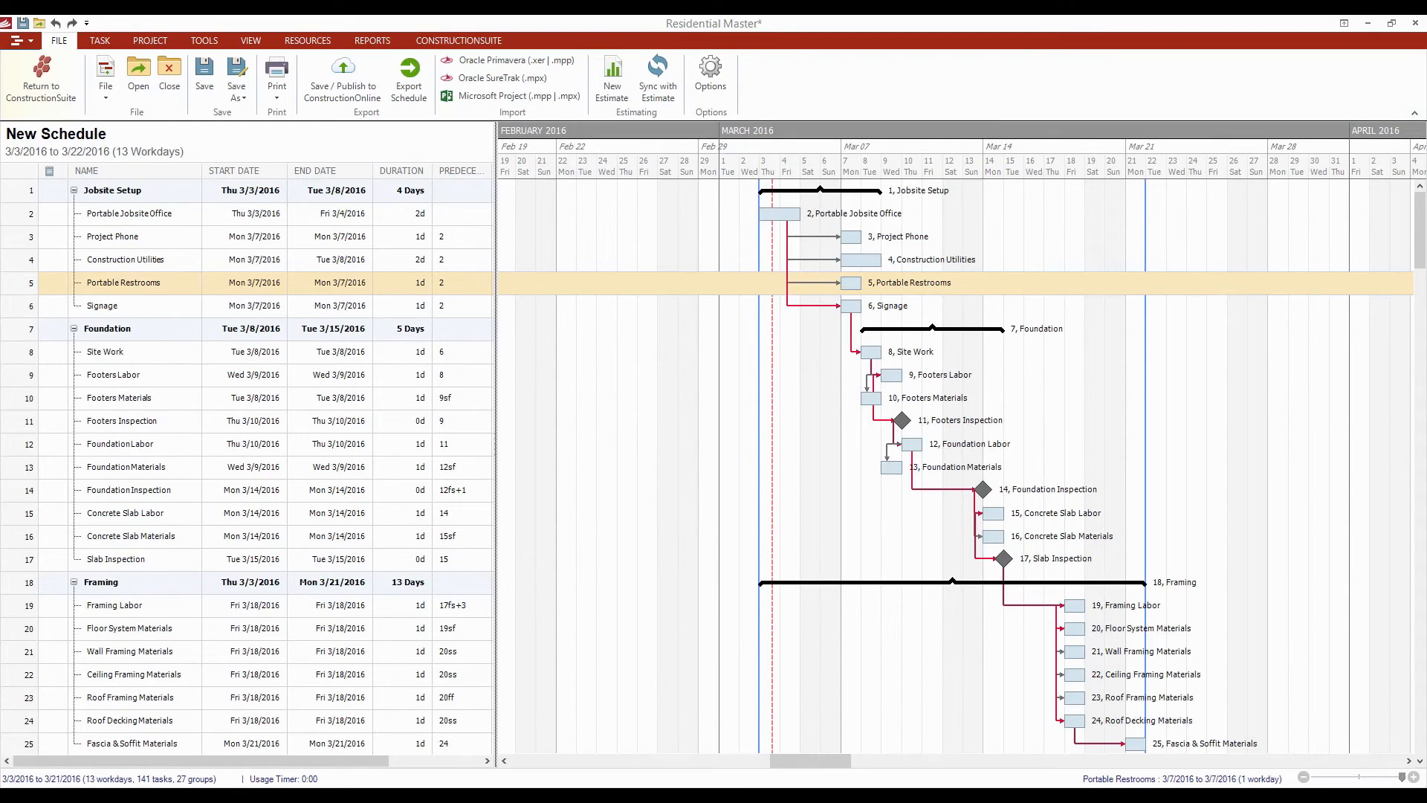
{"action": "left_click", "coordinate": [402, 353]}
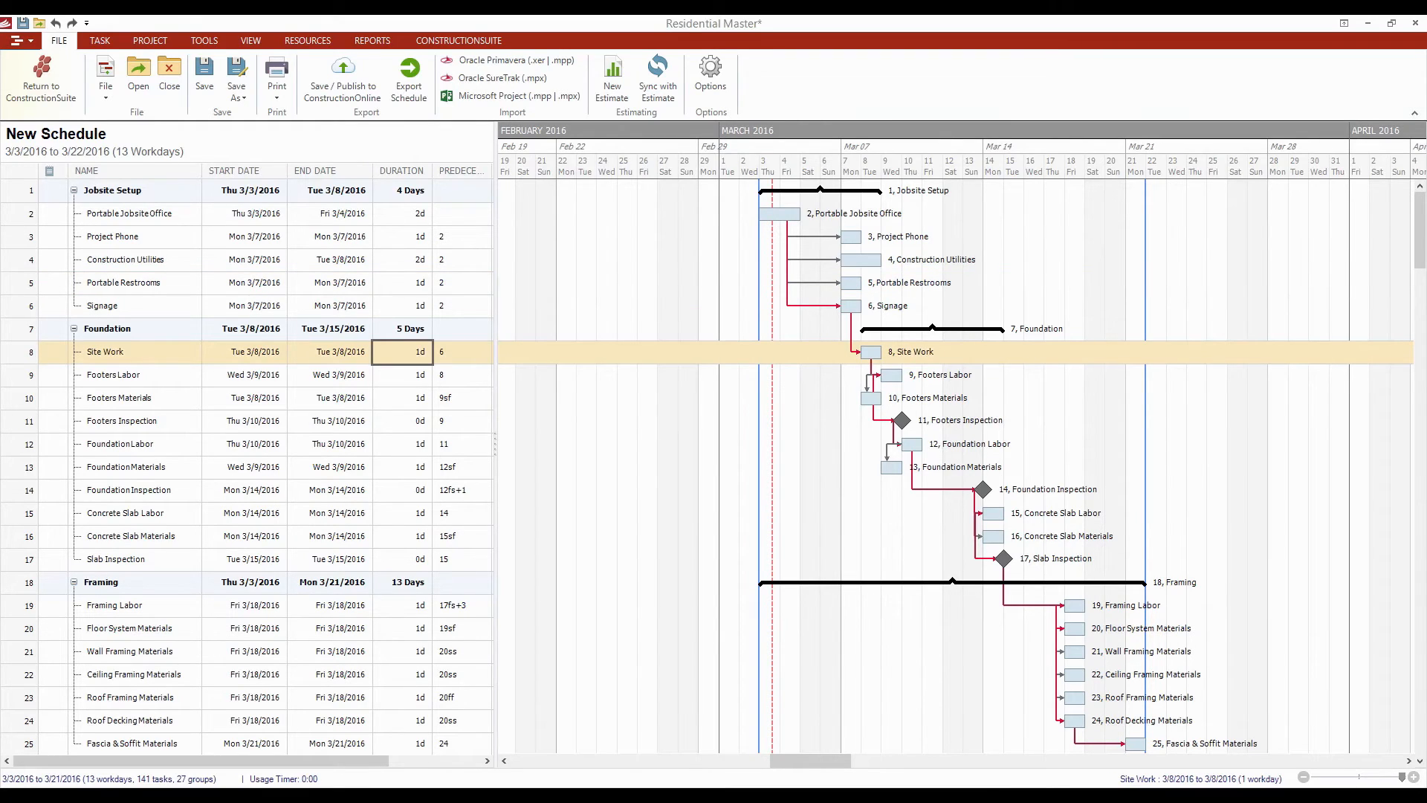
{"action": "type", "text": "8"}
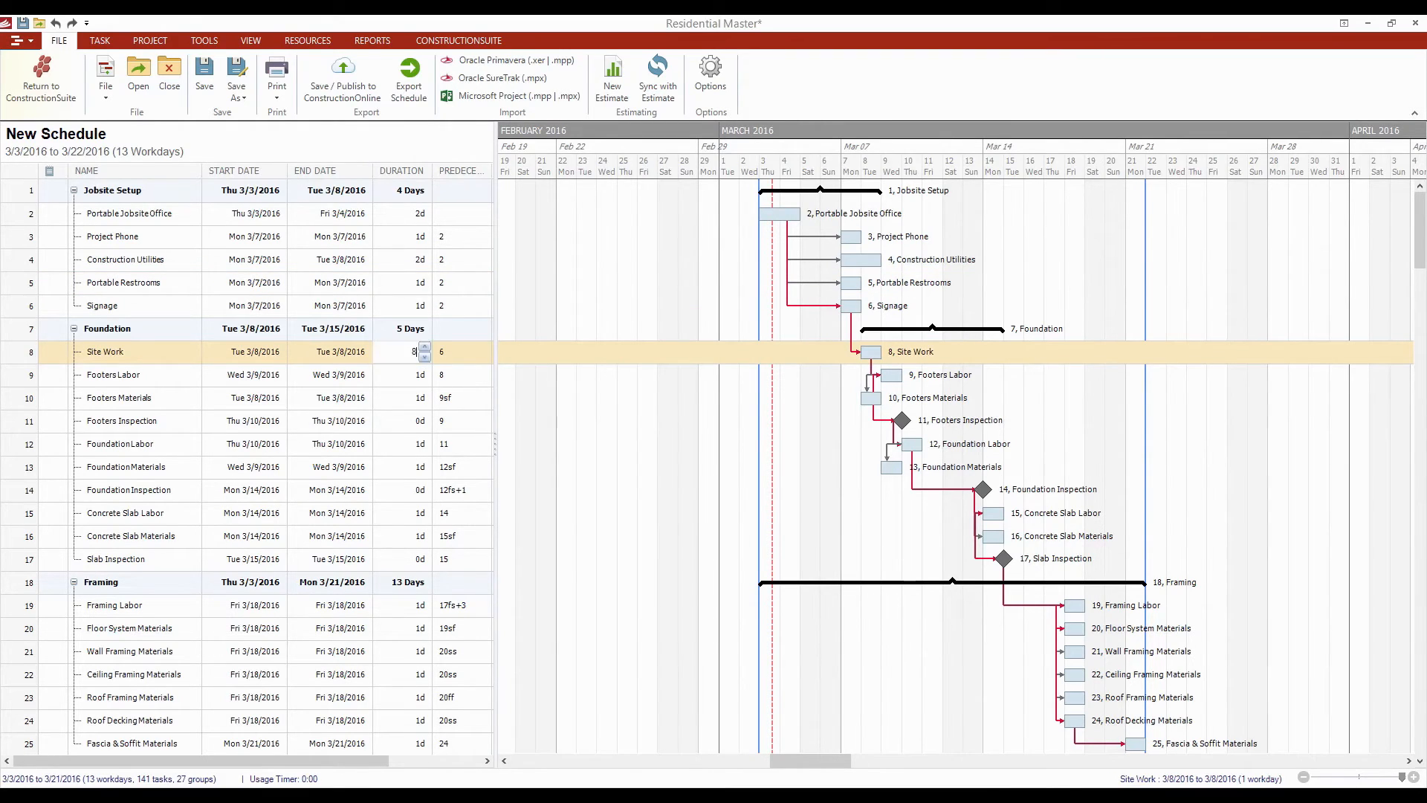
{"action": "key", "text": "Return"}
{"action": "left_click", "coordinate": [402, 376]}
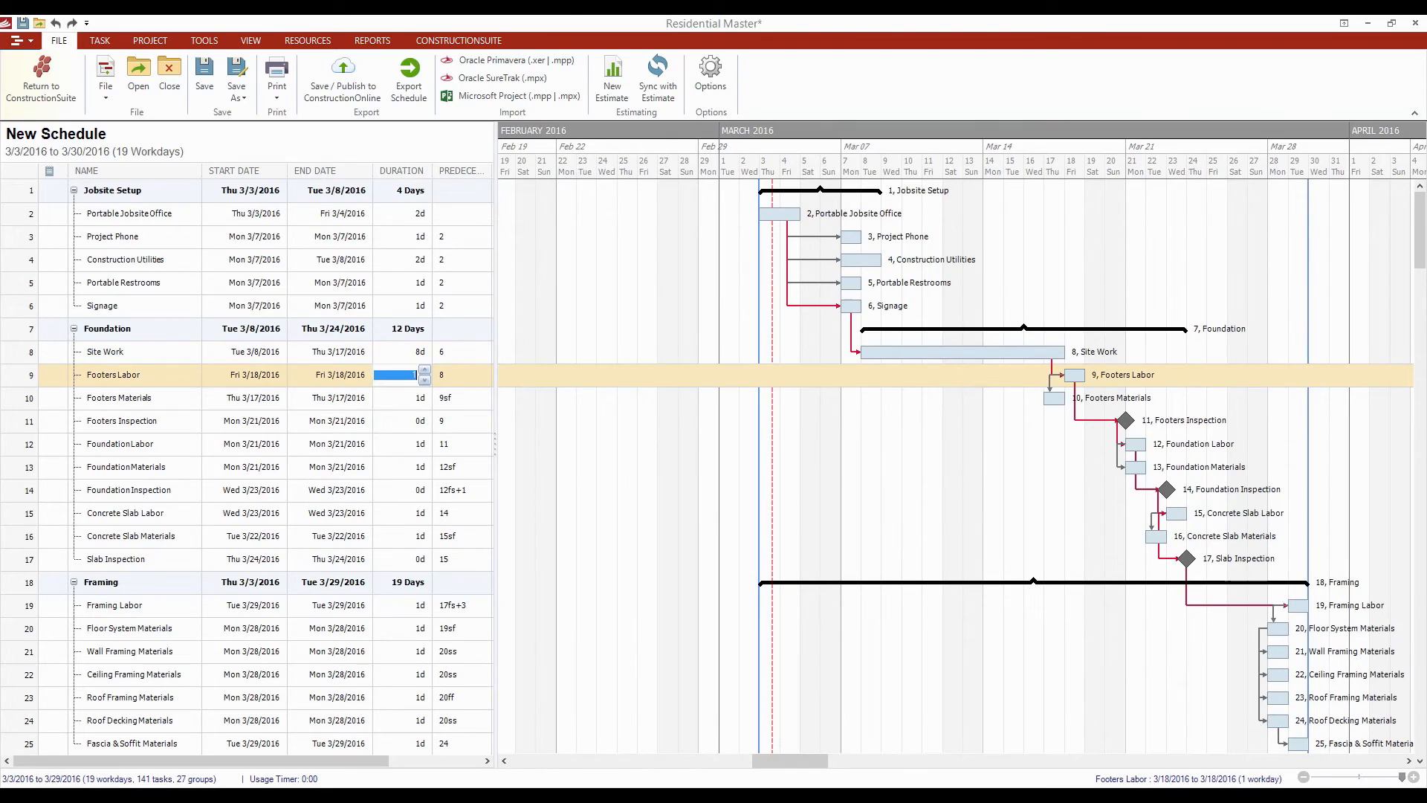
{"action": "type", "text": "5"}
{"action": "key", "text": "Return"}
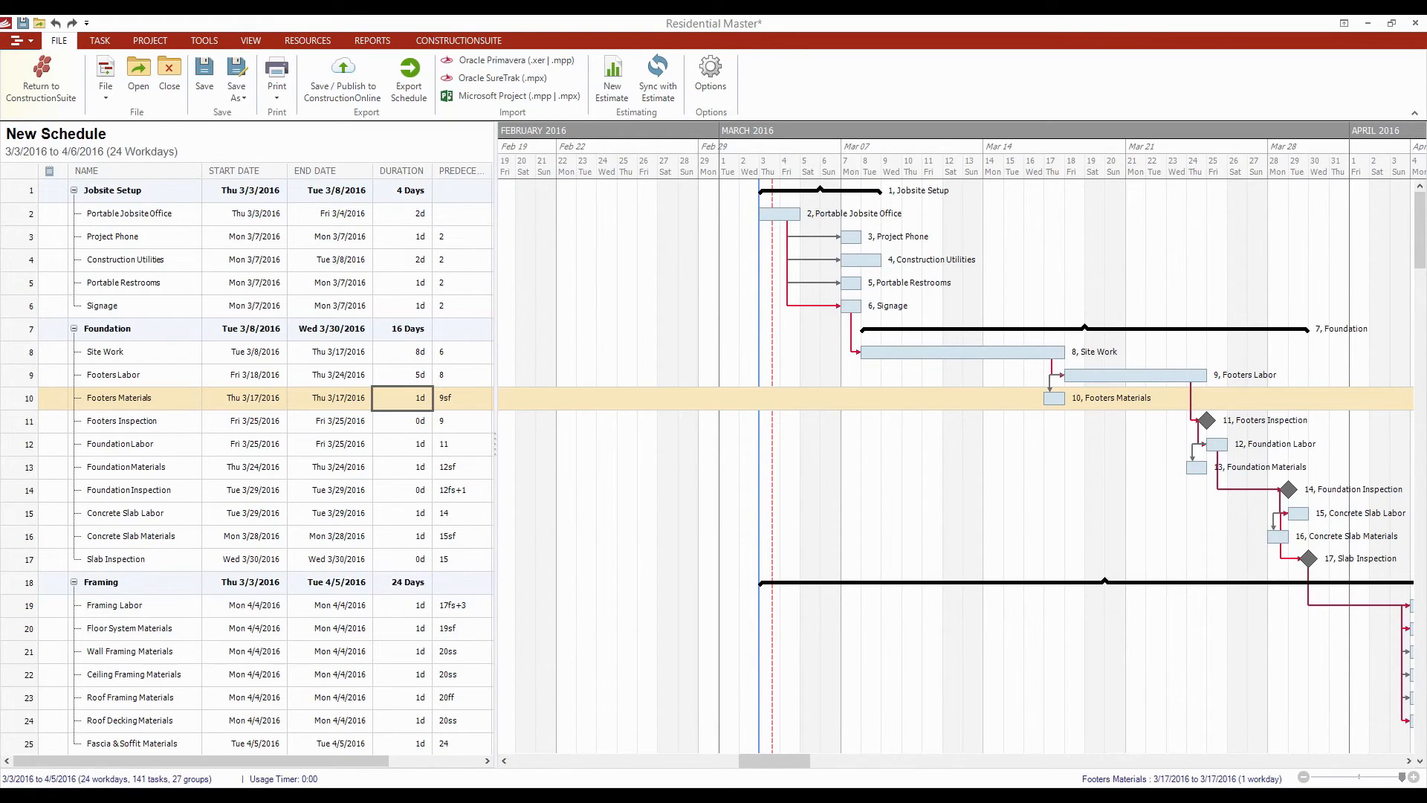
{"action": "left_click", "coordinate": [402, 444]}
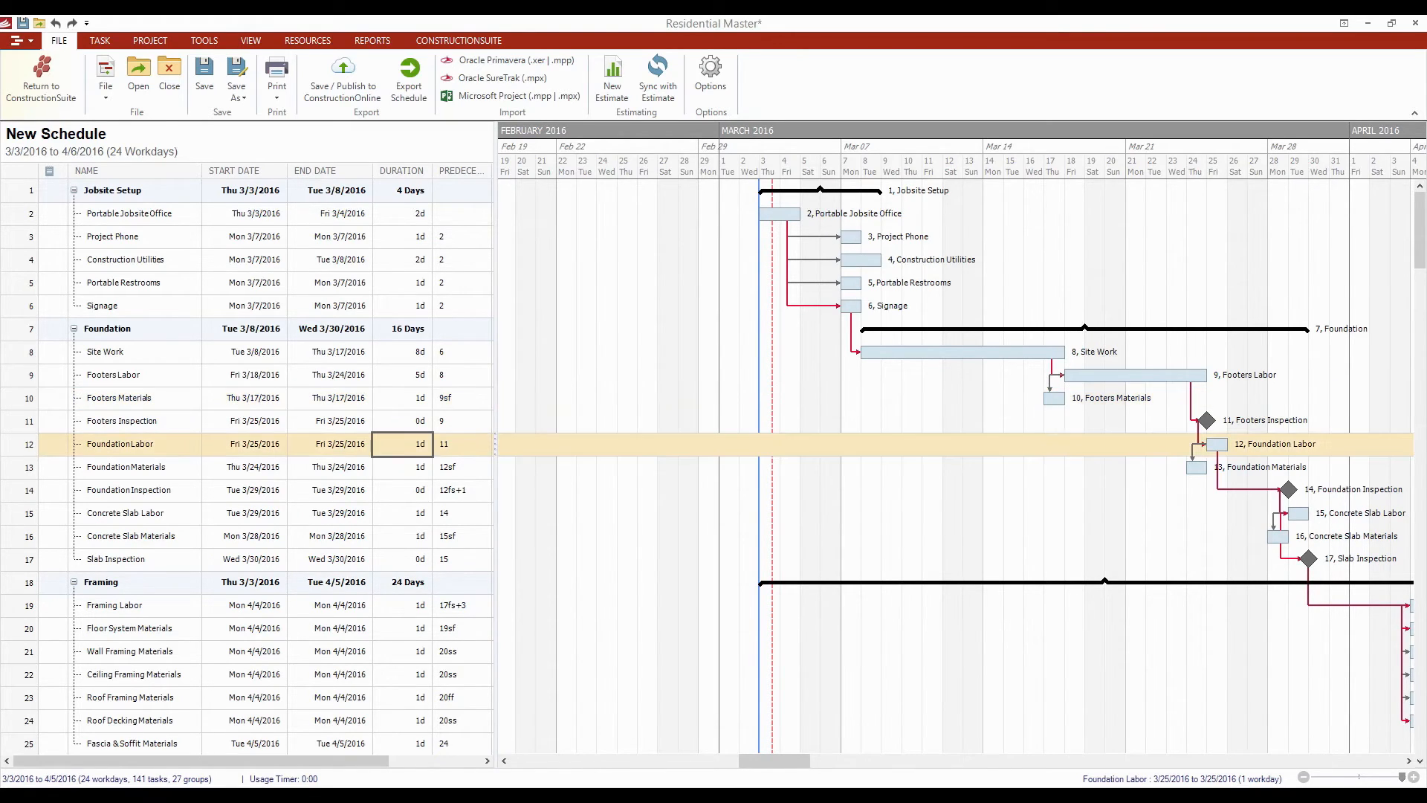
{"action": "type", "text": "12"}
{"action": "key", "text": "Return"}
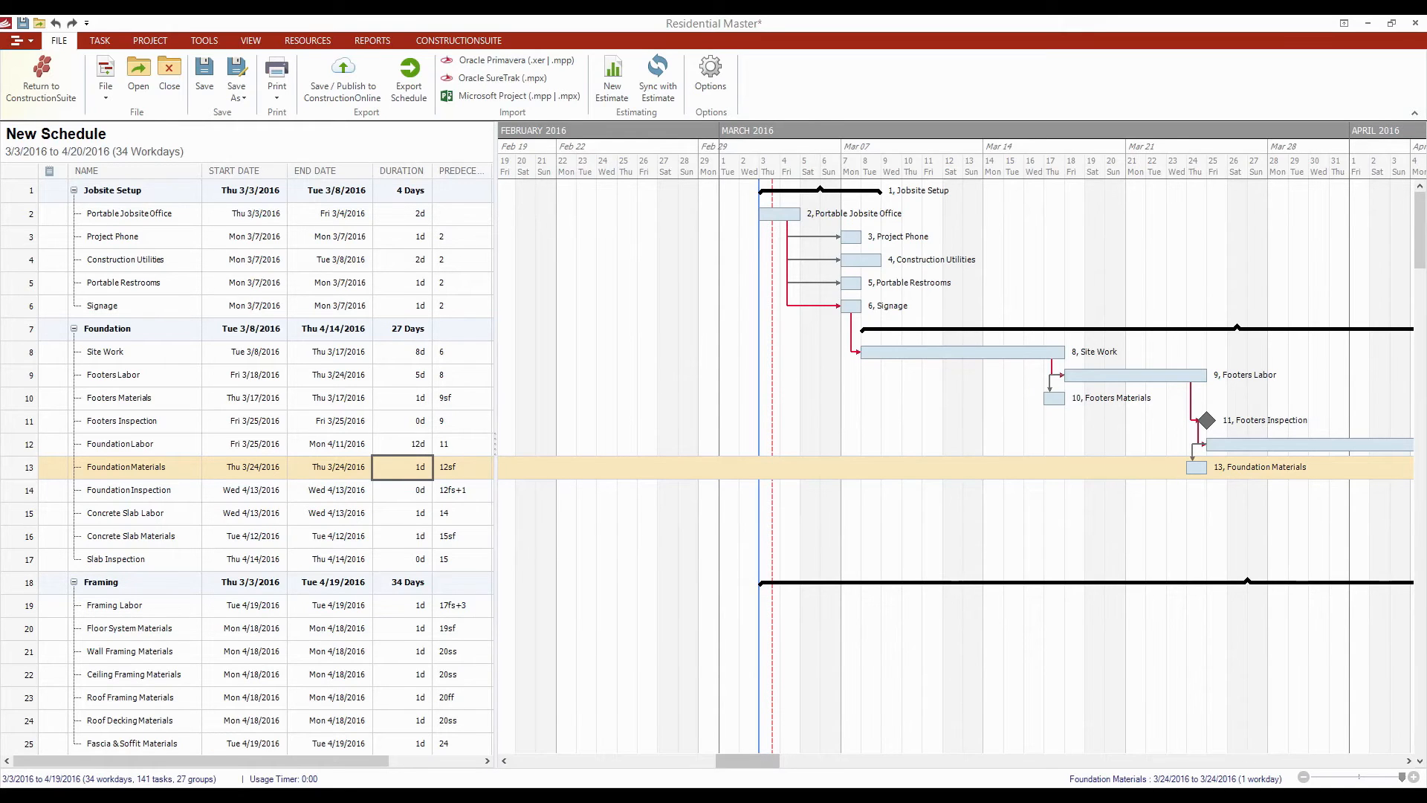
Step: Review the schedule options for general settings, workdays, holidays for the United States, Australia and Canada, and work-day exceptions
{"action": "left_click_drag", "start_coordinate": [1402, 777], "coordinate": [1350, 777]}
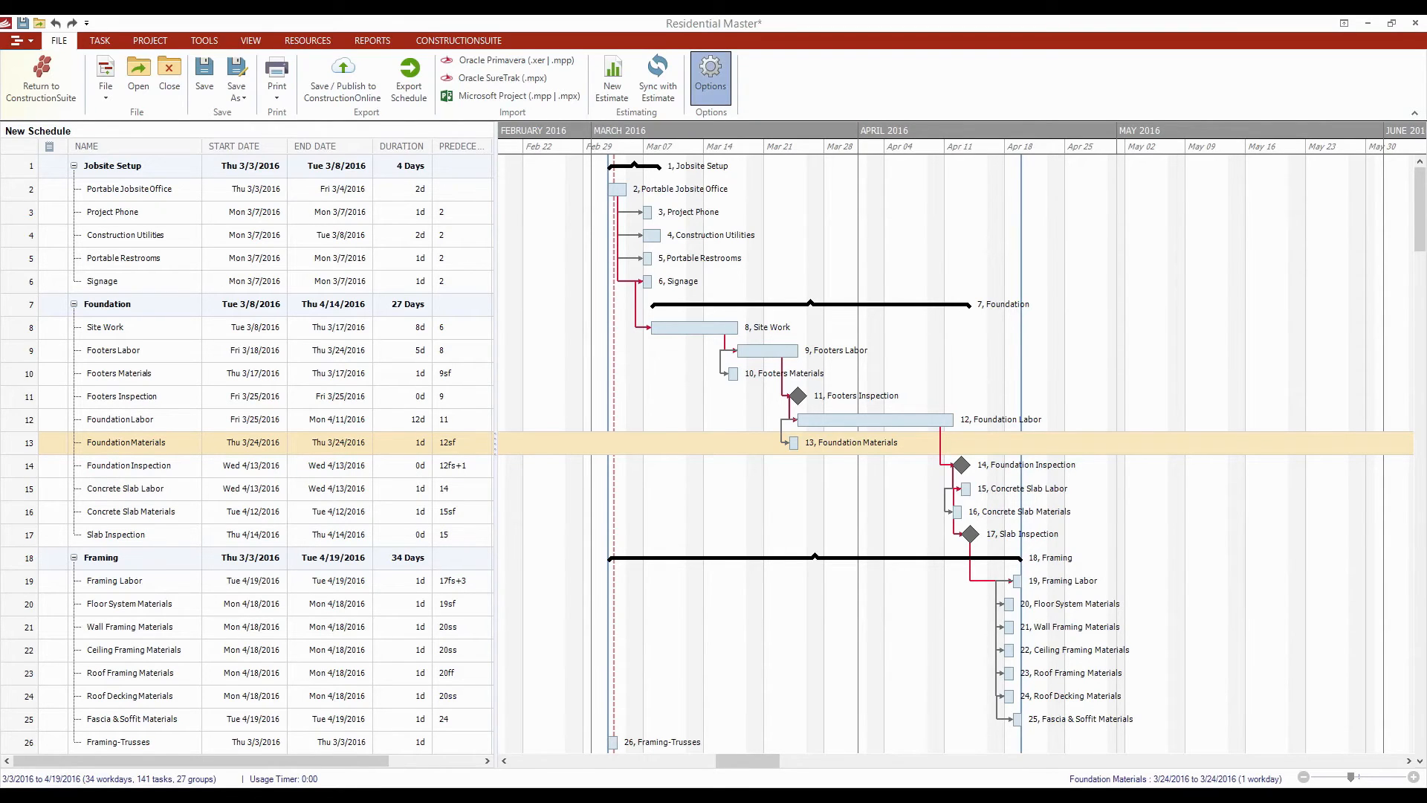
{"action": "left_click", "coordinate": [710, 75]}
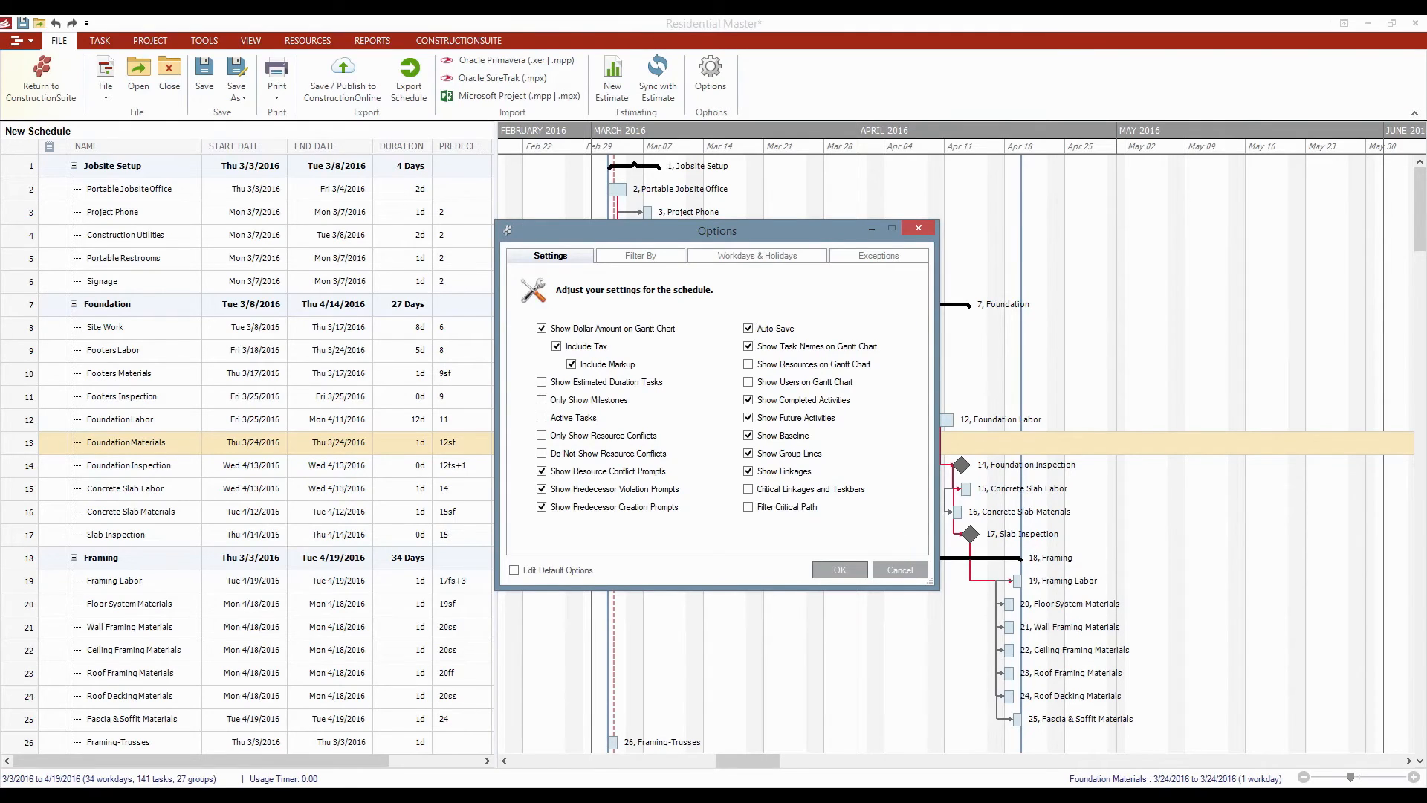
{"action": "left_click", "coordinate": [757, 256]}
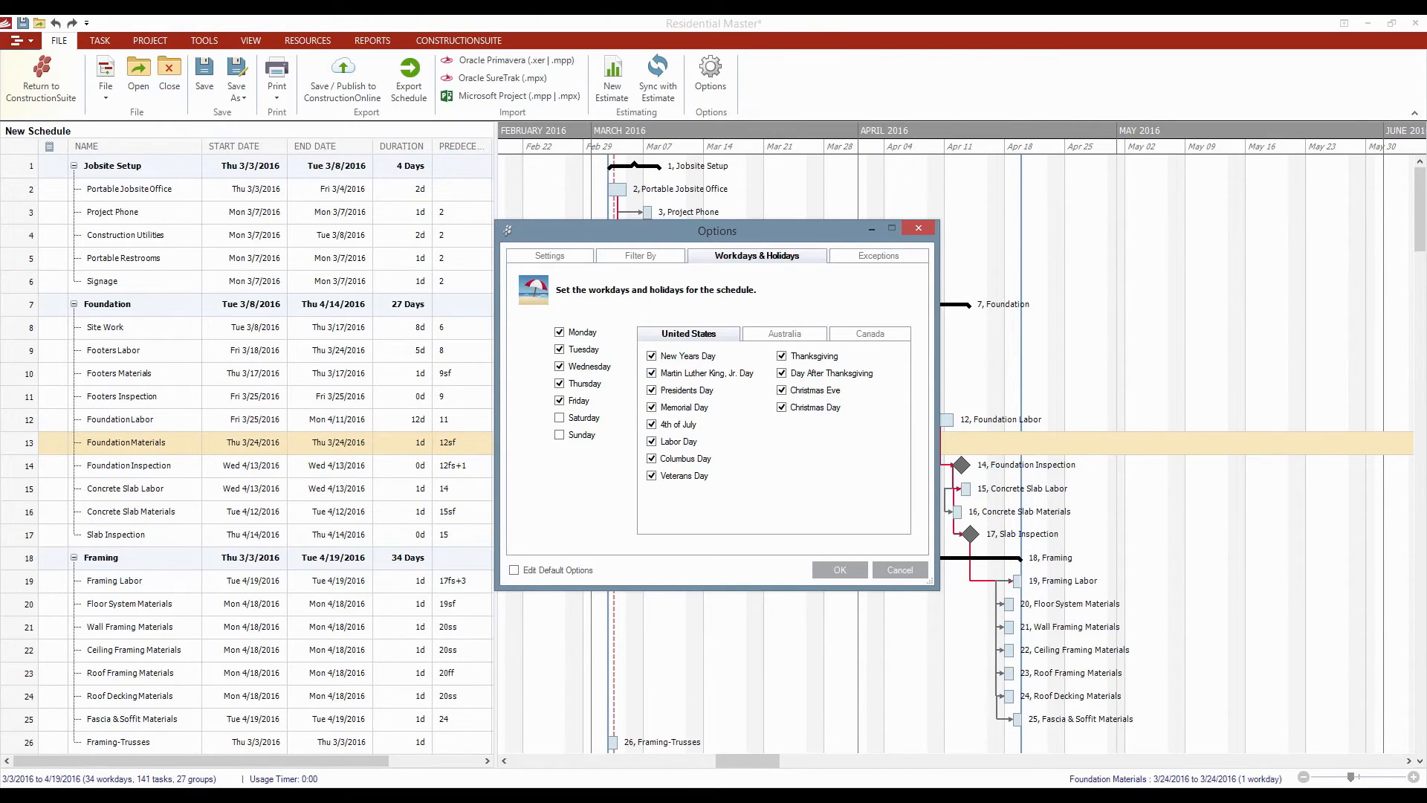
{"action": "left_click", "coordinate": [785, 334]}
{"action": "left_click", "coordinate": [869, 334]}
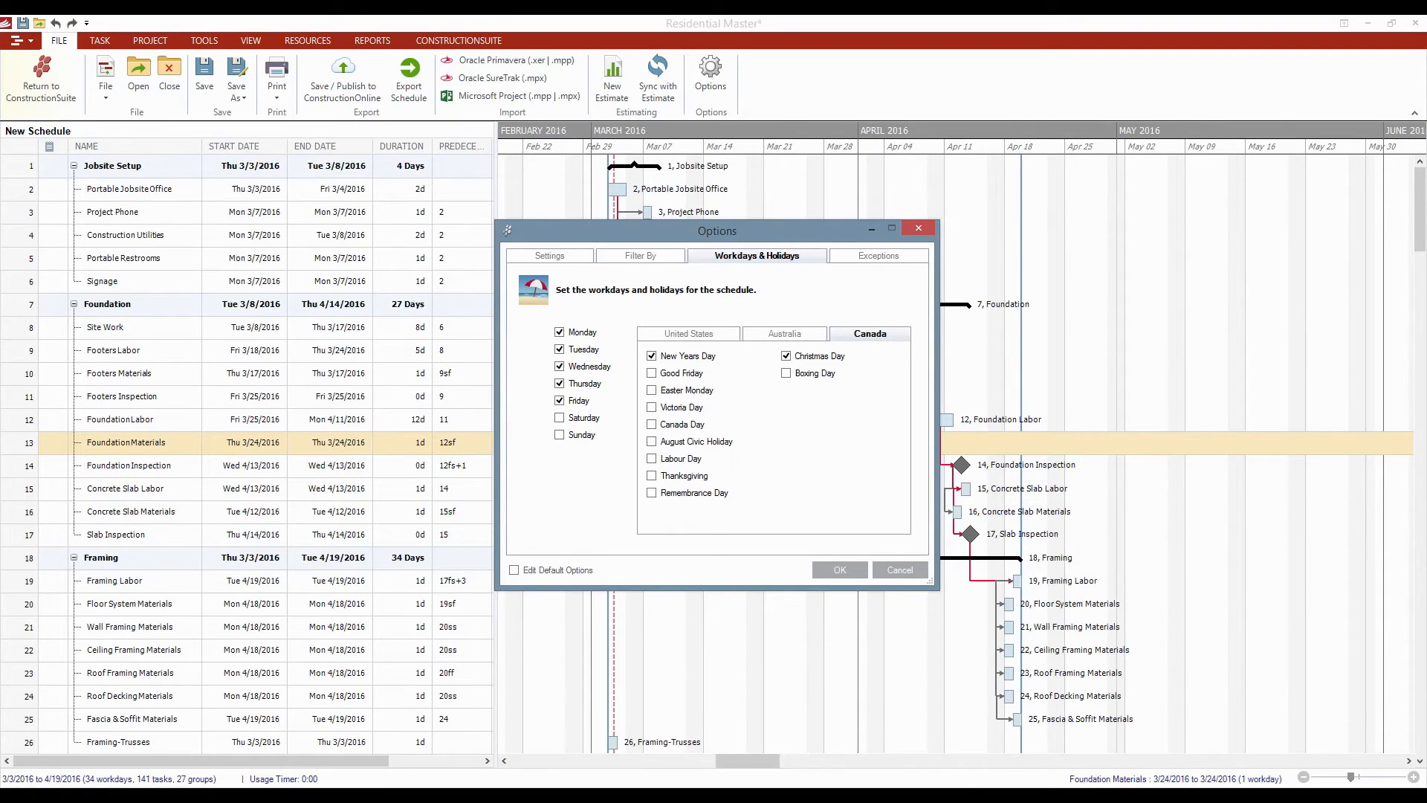
{"action": "left_click", "coordinate": [785, 334]}
{"action": "left_click", "coordinate": [689, 334]}
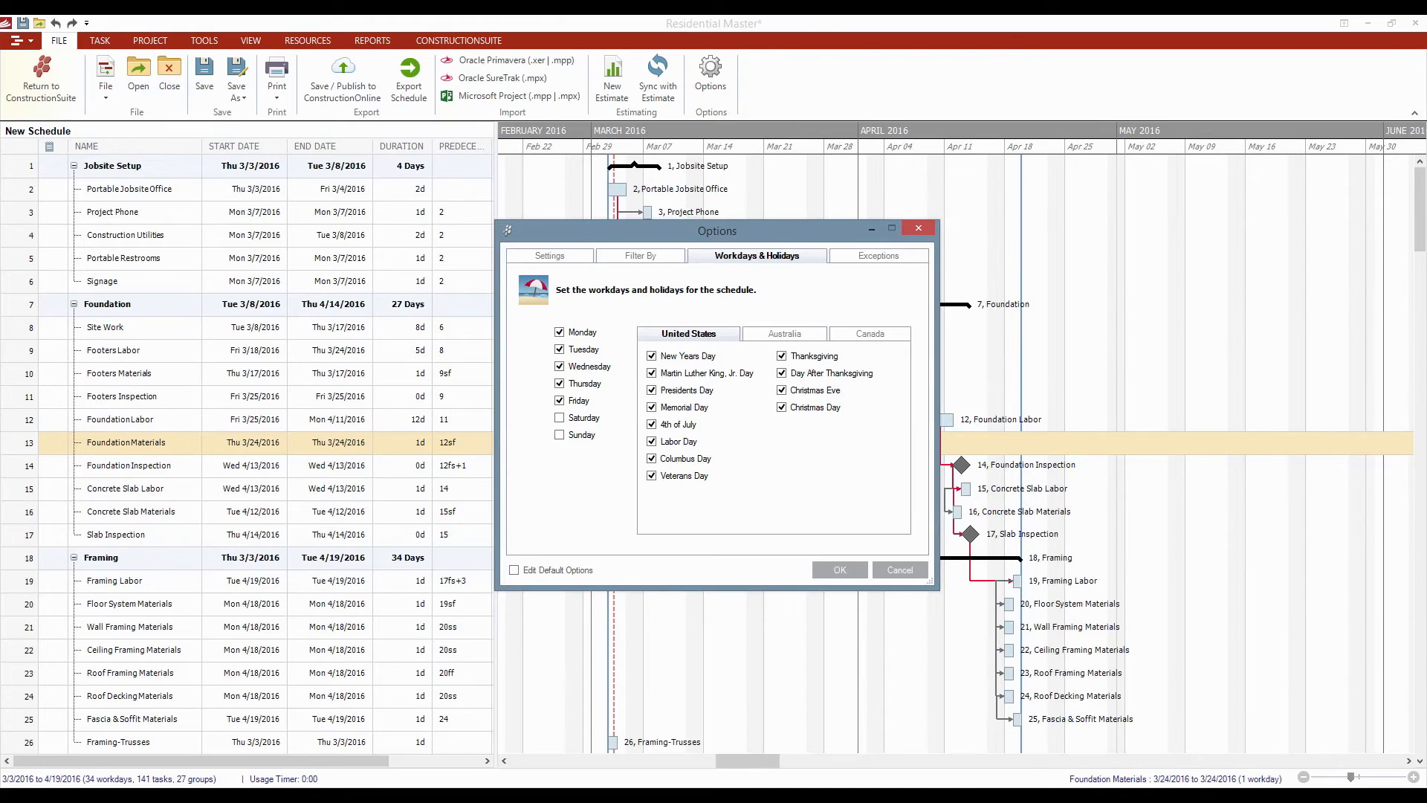
{"action": "left_click", "coordinate": [879, 256]}
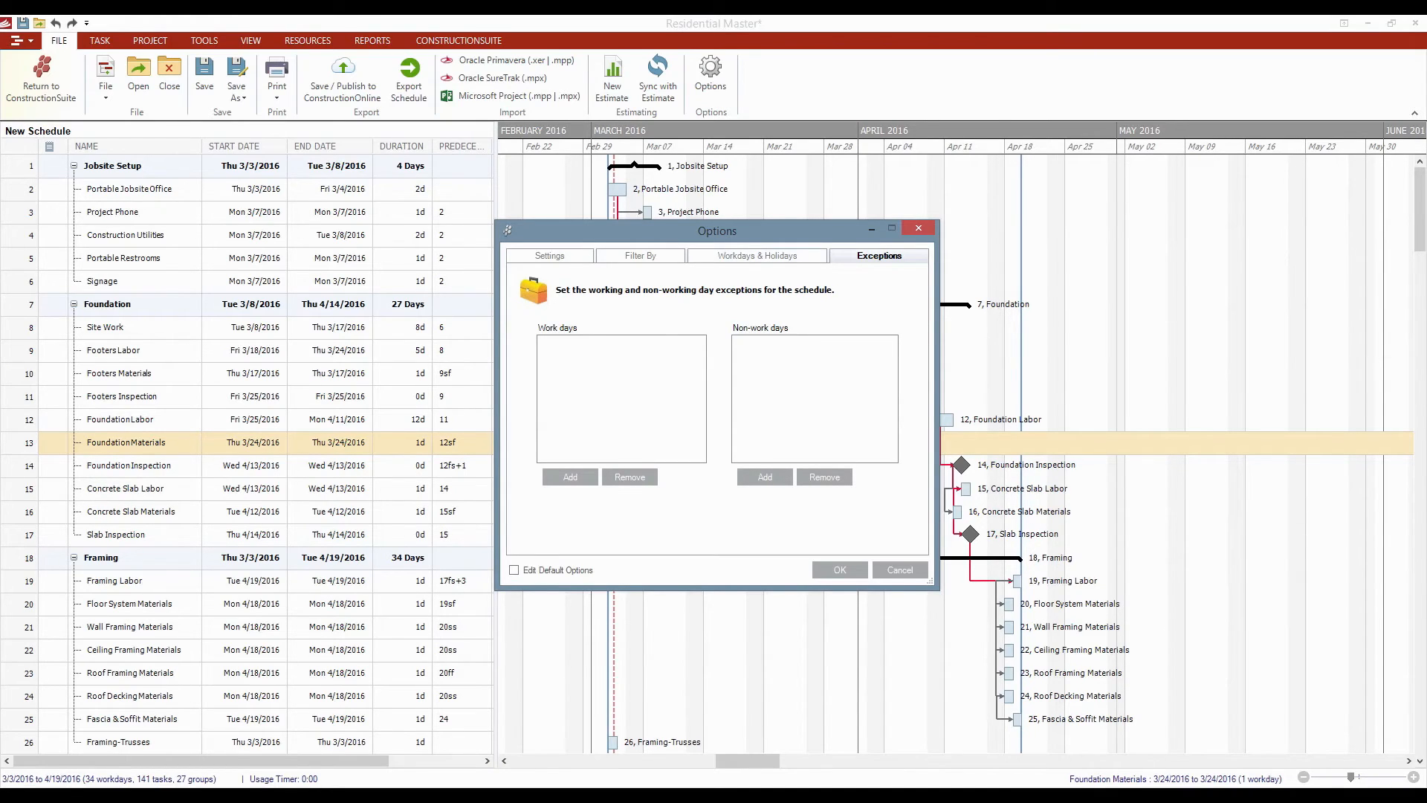
{"action": "key", "text": "Return"}
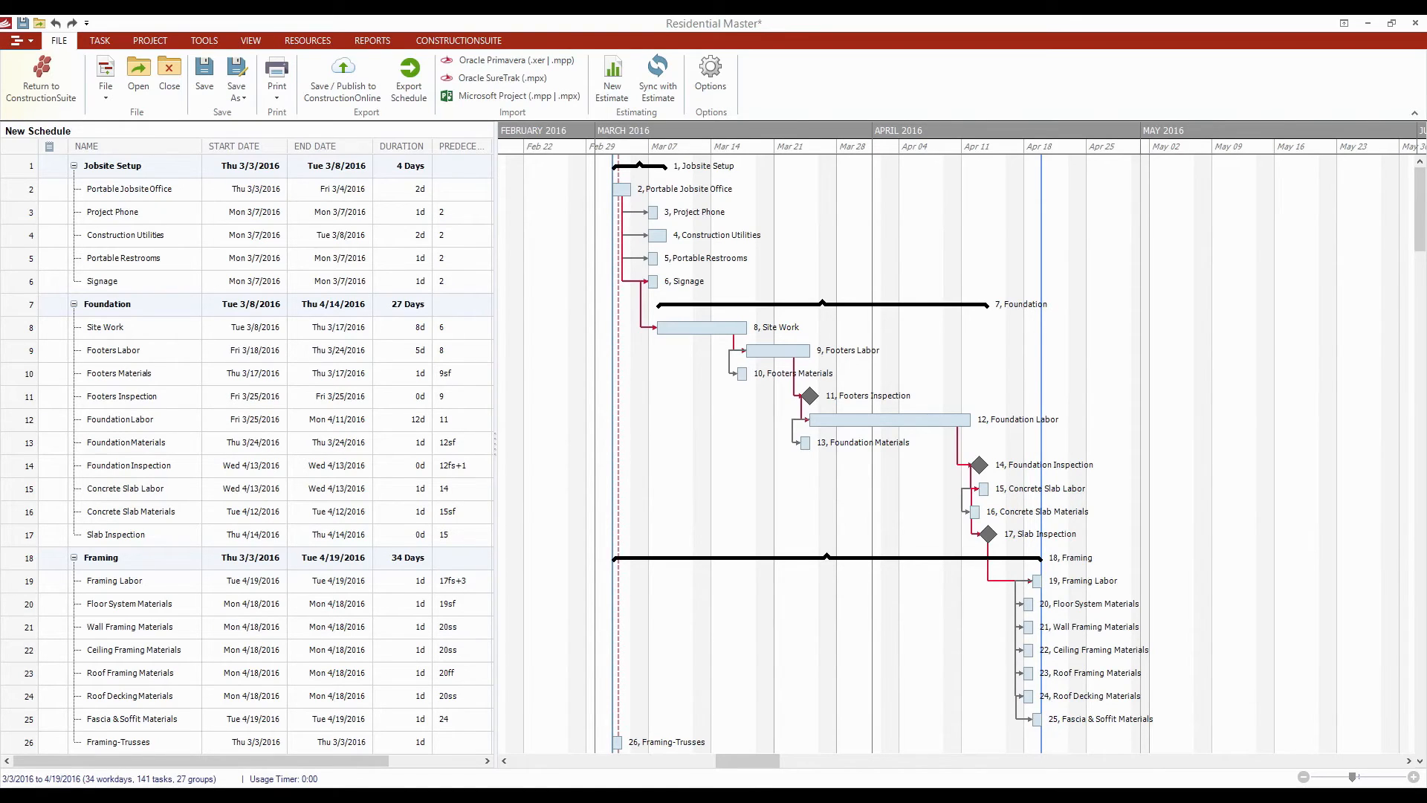
Step: Move the Site Work task in the Gantt chart to start on 3/23/2016
{"action": "left_click", "coordinate": [105, 327]}
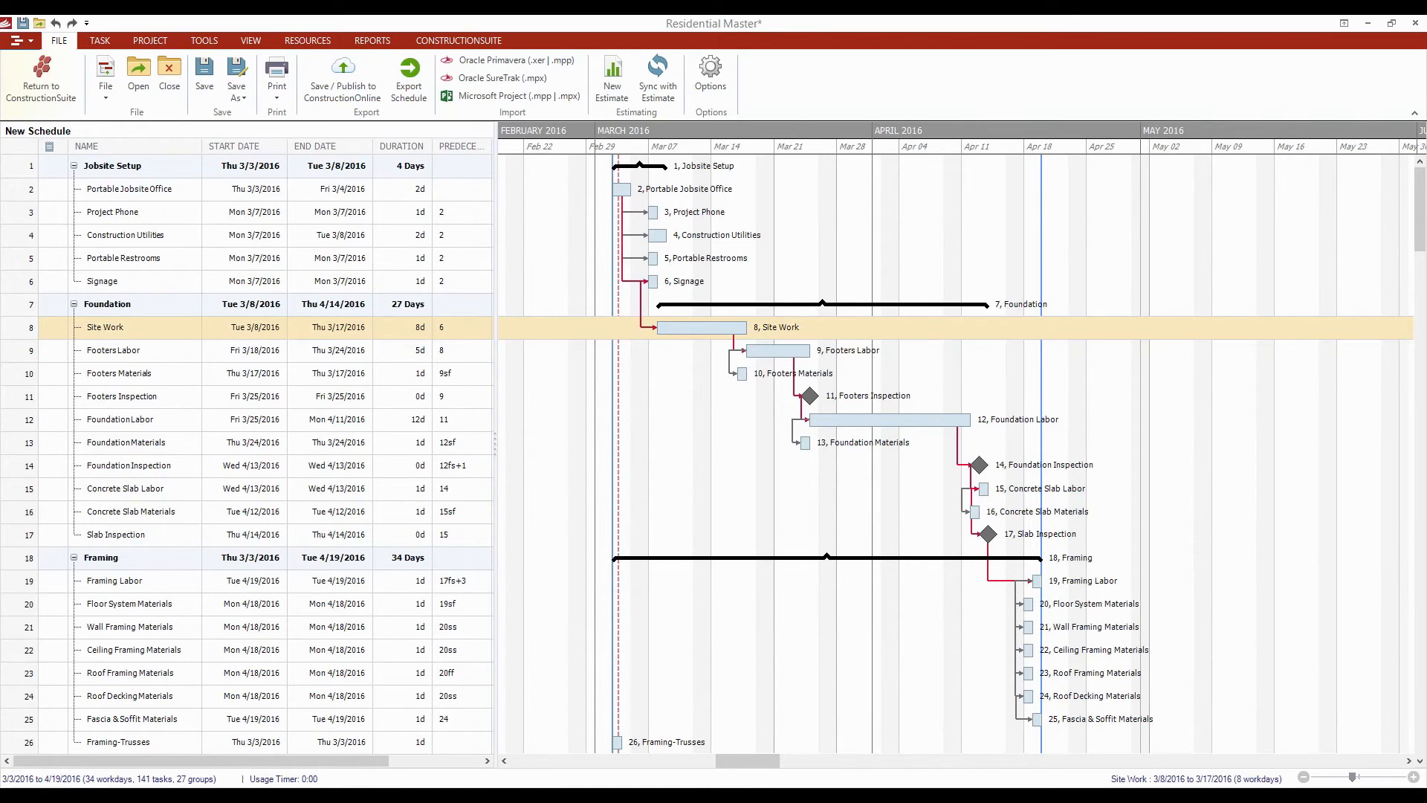
{"action": "mouse_move", "coordinate": [701, 327]}
{"action": "left_mouse_down"}
{"action": "mouse_move", "coordinate": [764, 327]}
{"action": "mouse_move", "coordinate": [711, 327]}
{"action": "left_mouse_up"}
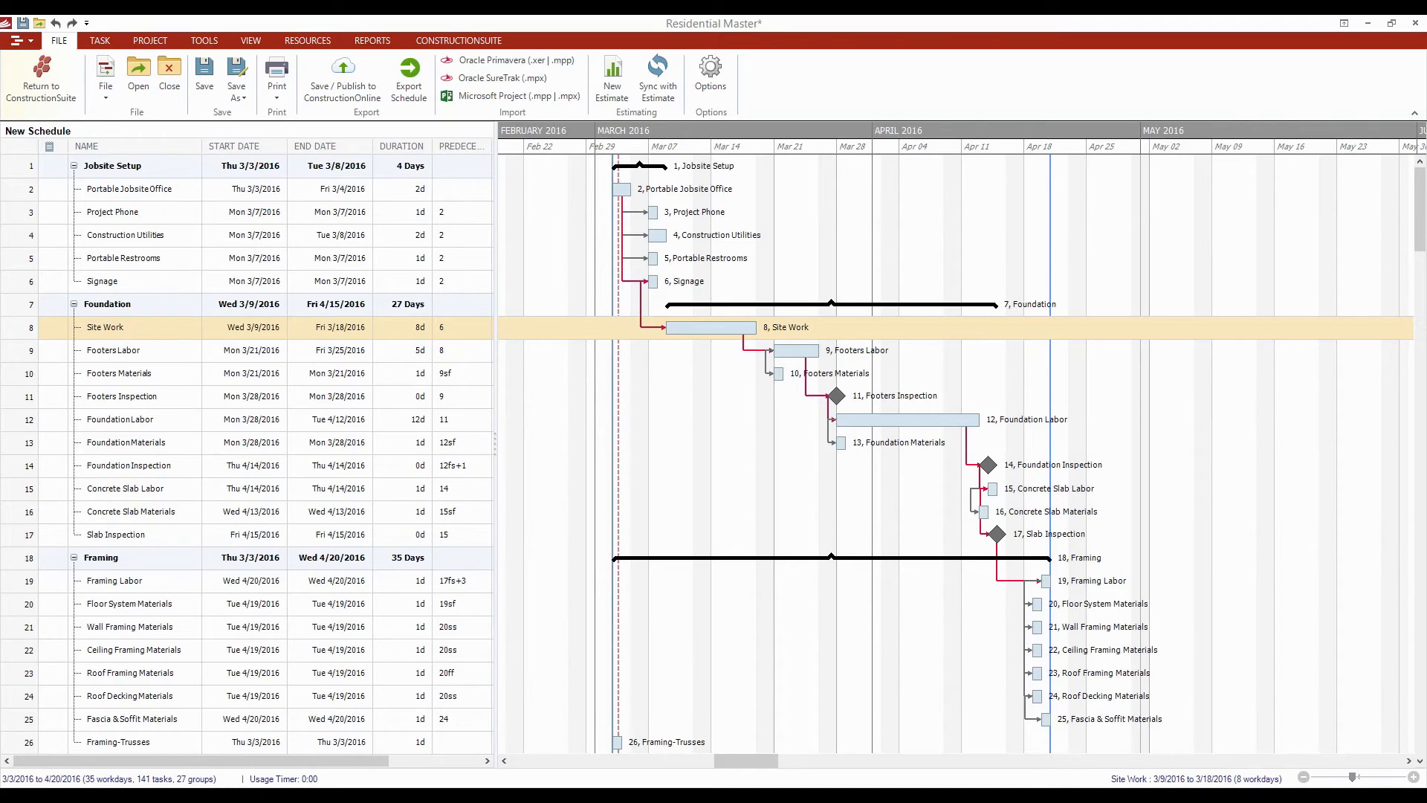
{"action": "left_click_drag", "start_coordinate": [711, 327], "coordinate": [837, 327]}
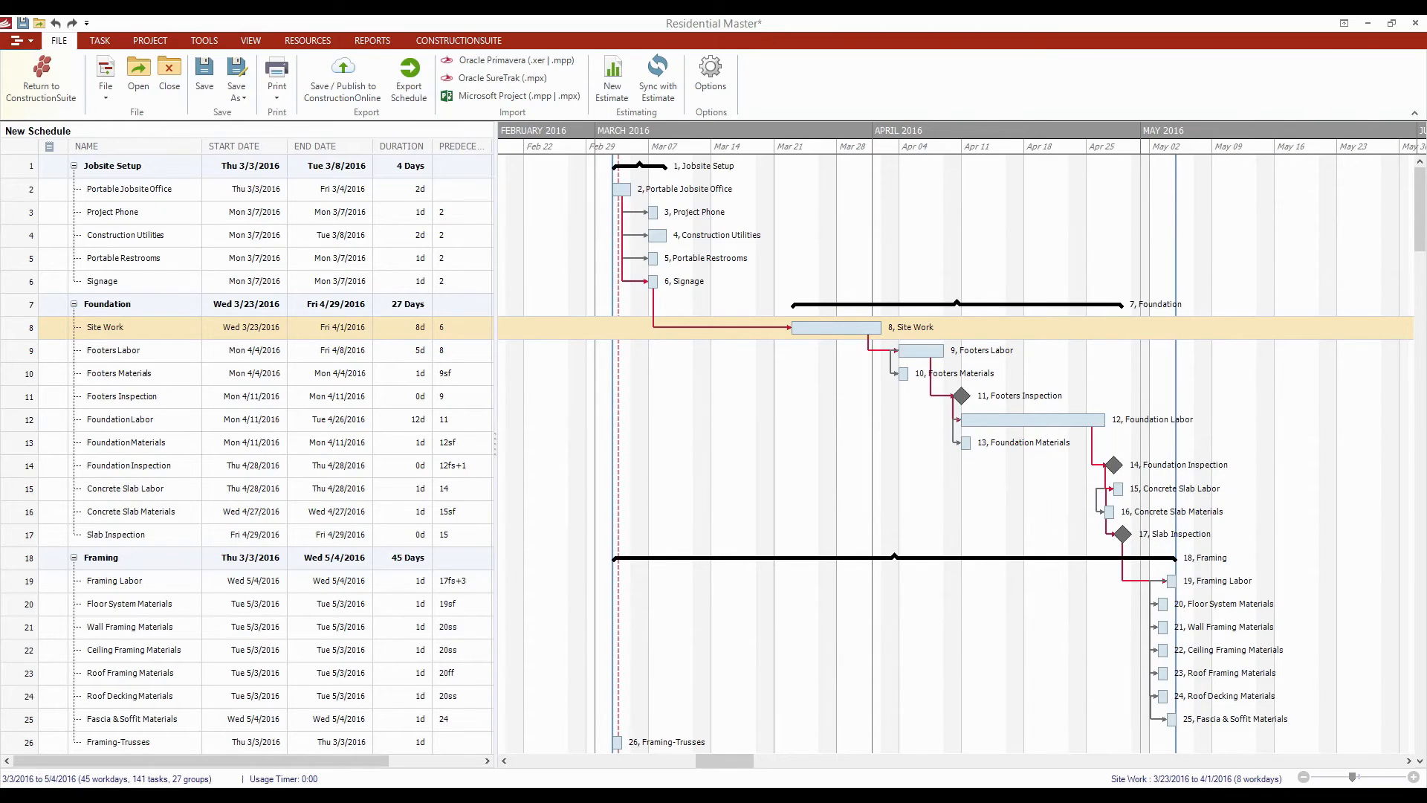
Step: Mark all tasks ASAP and try to shift the Site Work bar forward in the Gantt chart
{"action": "left_click", "coordinate": [204, 40]}
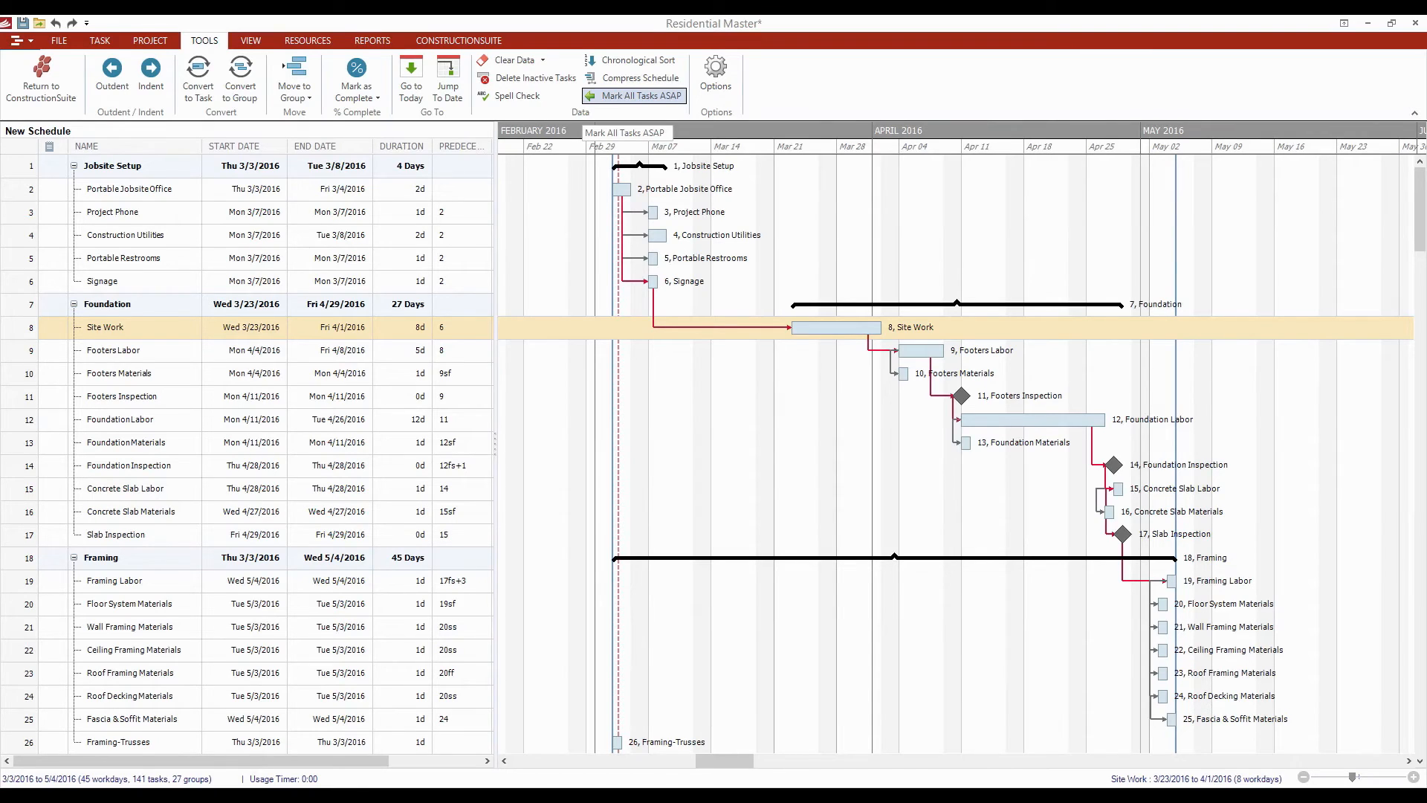
{"action": "left_click", "coordinate": [633, 95]}
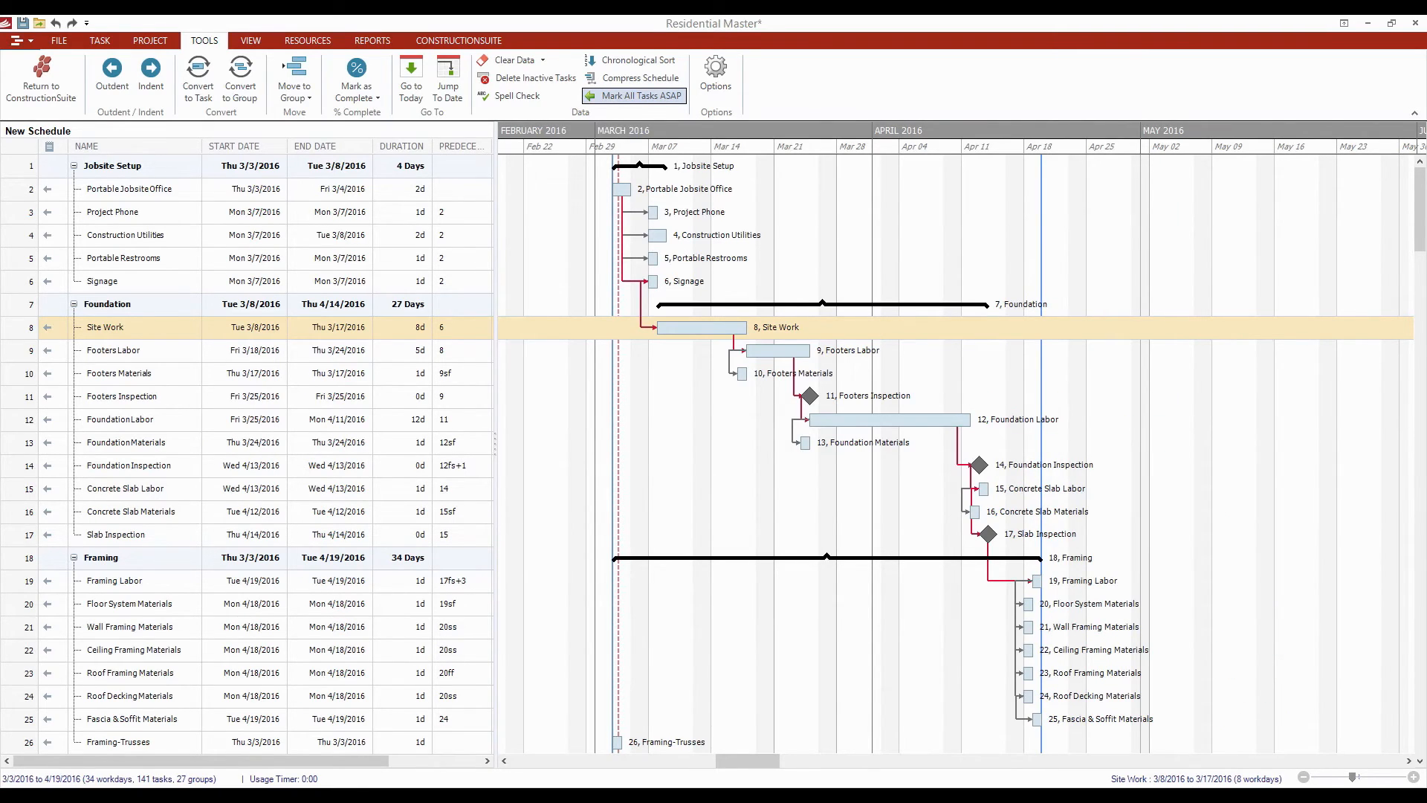
{"action": "left_click_drag", "start_coordinate": [702, 328], "coordinate": [952, 328]}
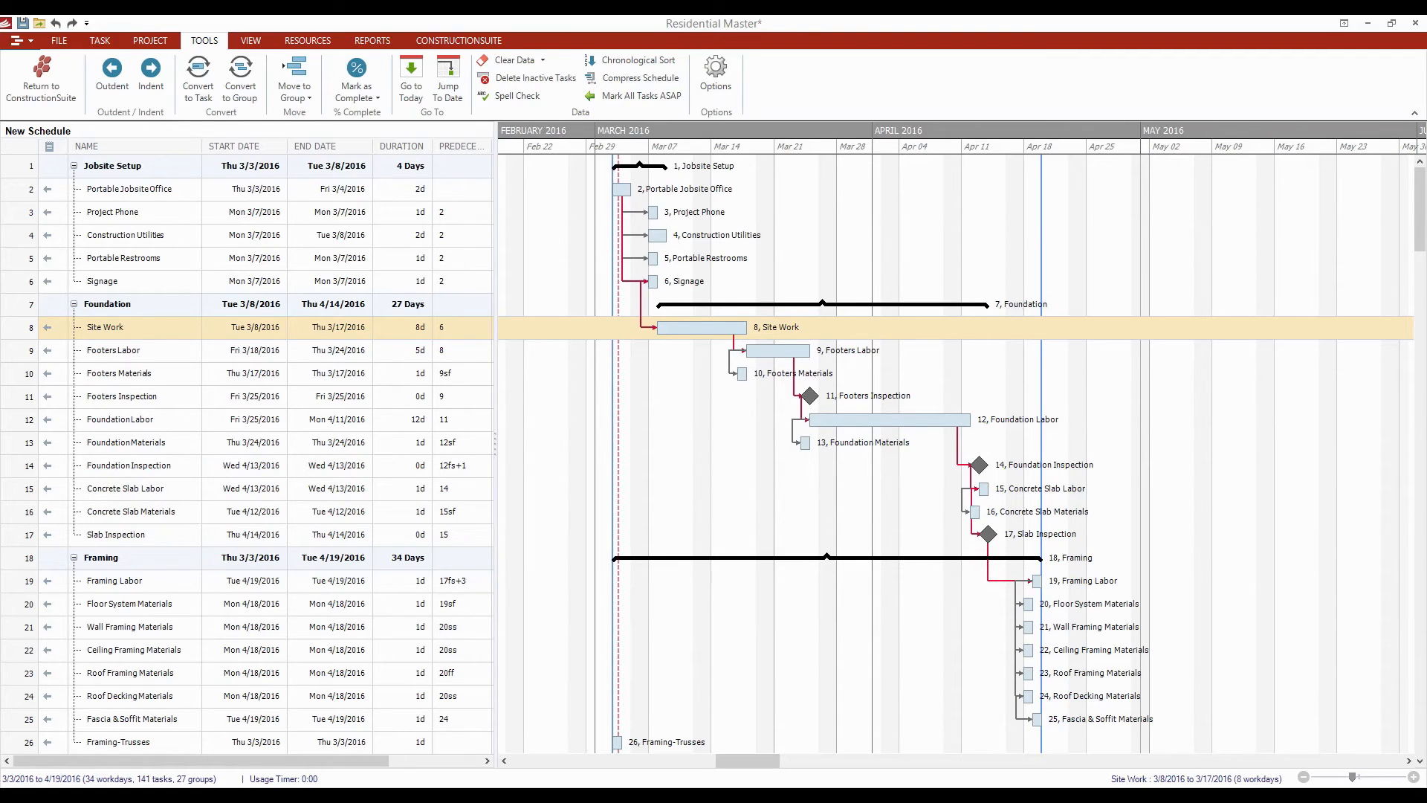
{"action": "left_click", "coordinate": [99, 40]}
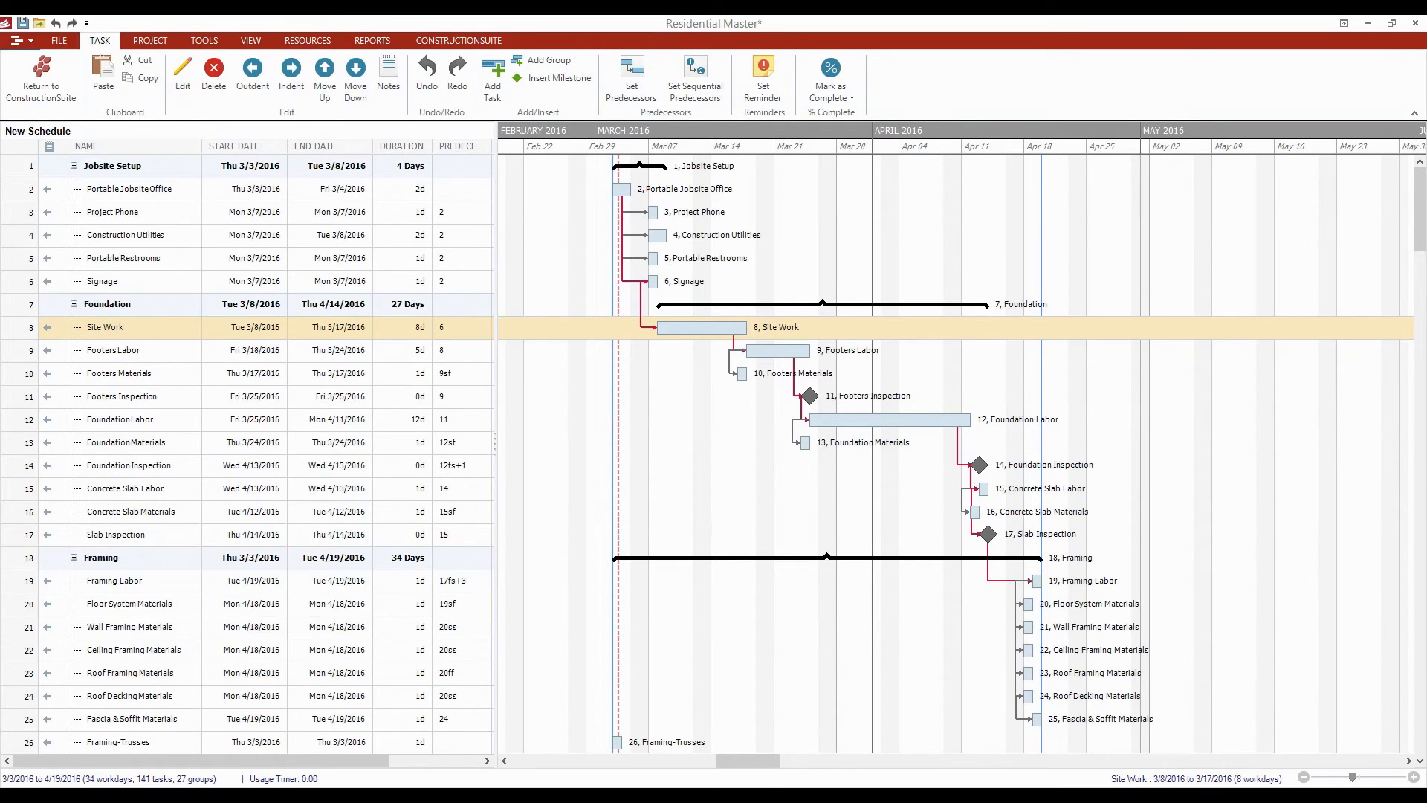
{"action": "left_click", "coordinate": [203, 40]}
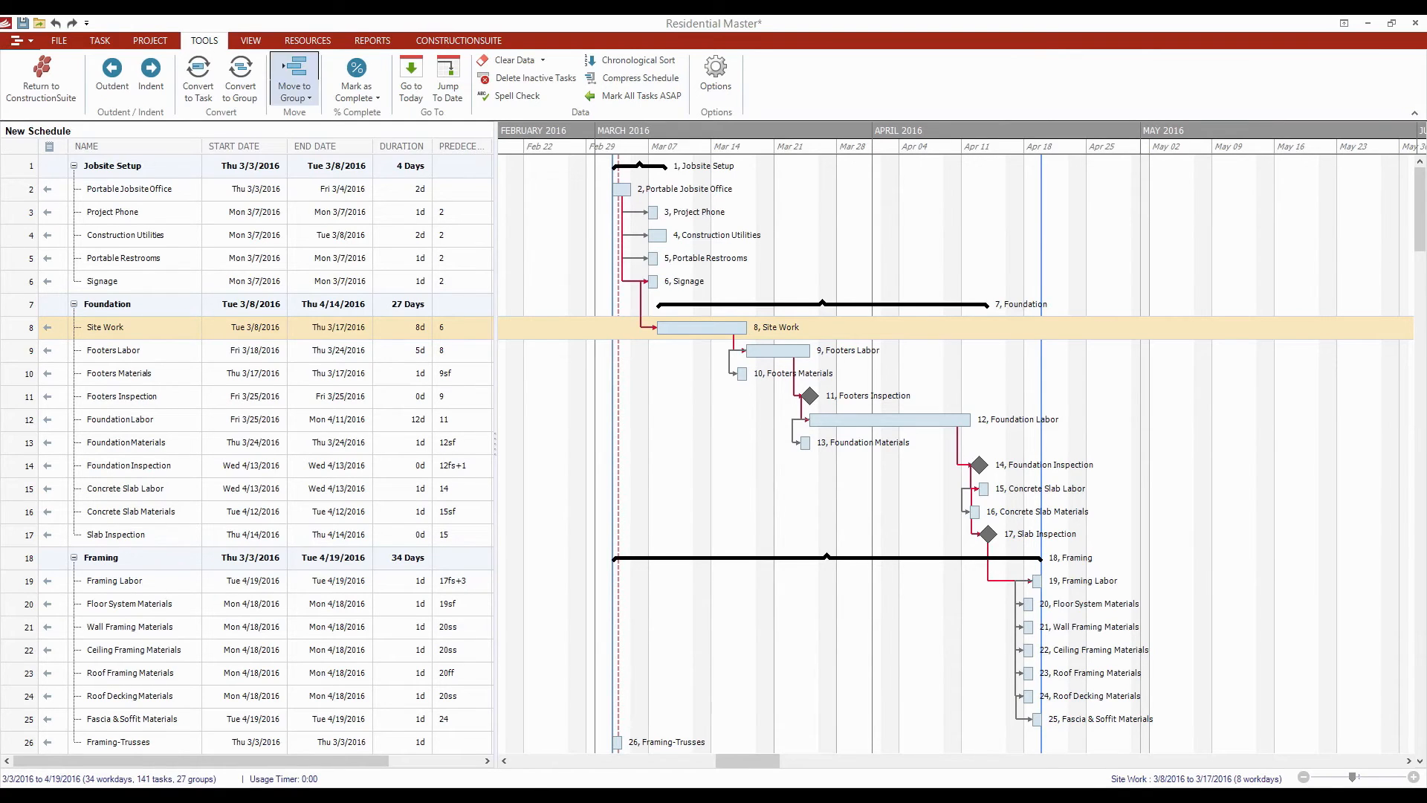
{"action": "left_click", "coordinate": [251, 40]}
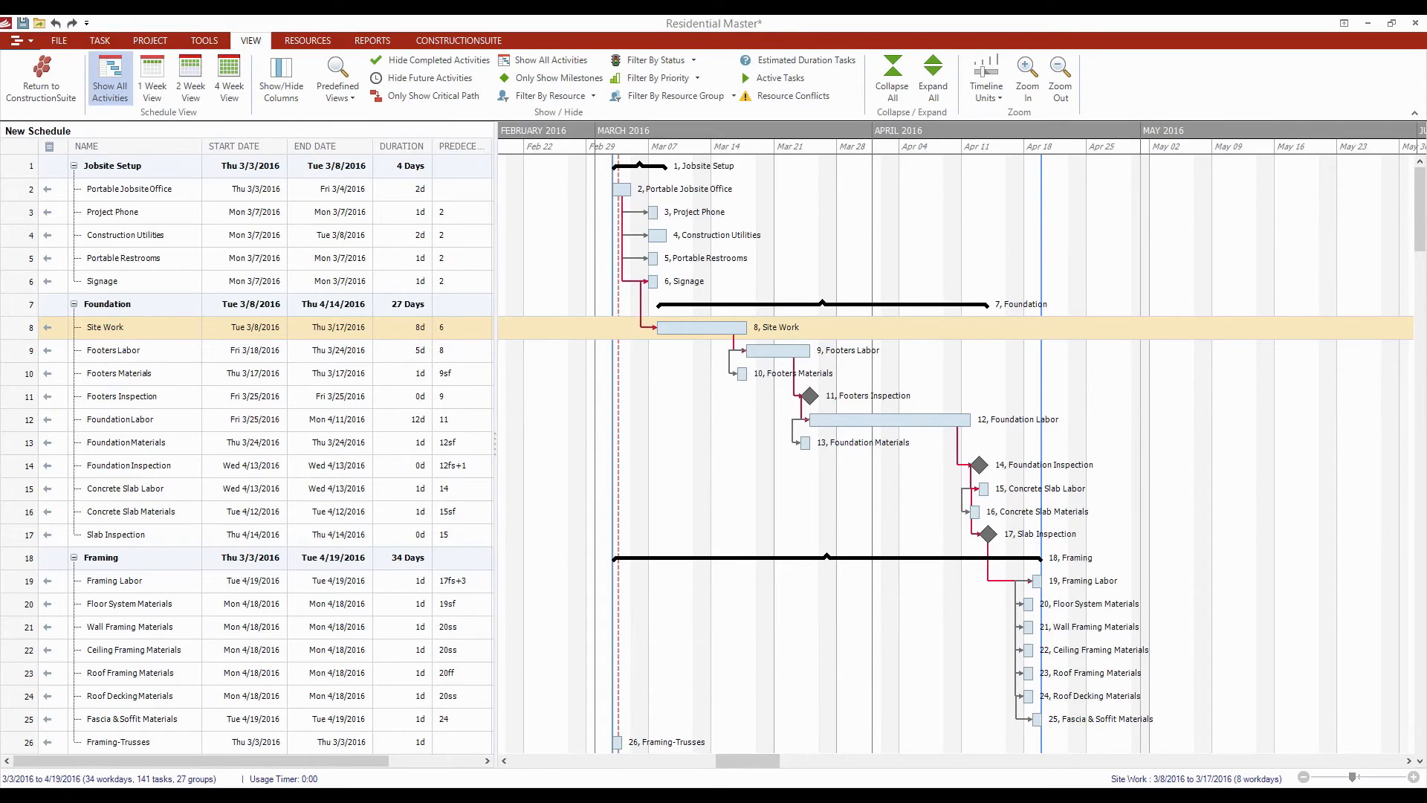
Step: Set a baseline for the project schedule with the label left blank, and check the show-baseline choices
{"action": "left_click", "coordinate": [150, 41]}
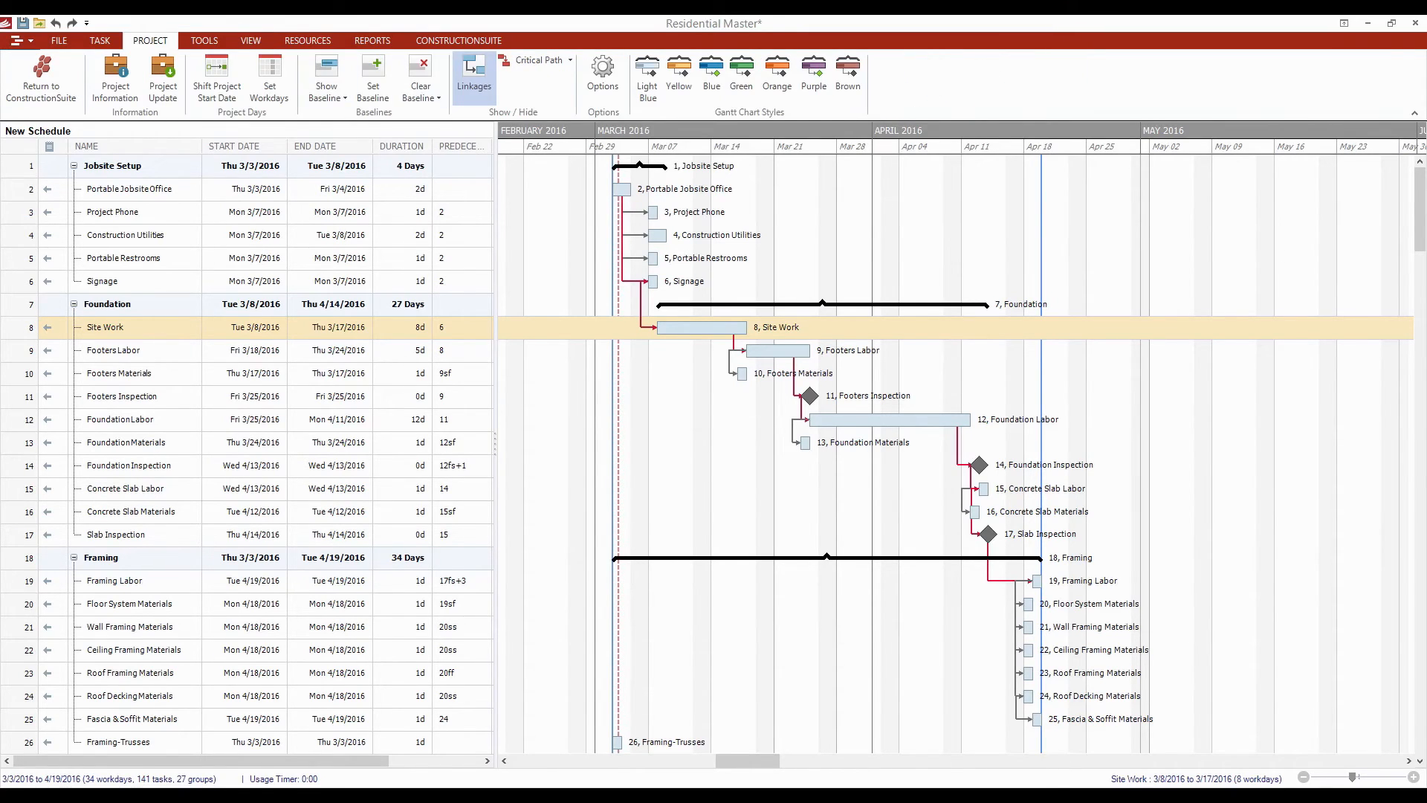
{"action": "left_click", "coordinate": [373, 78]}
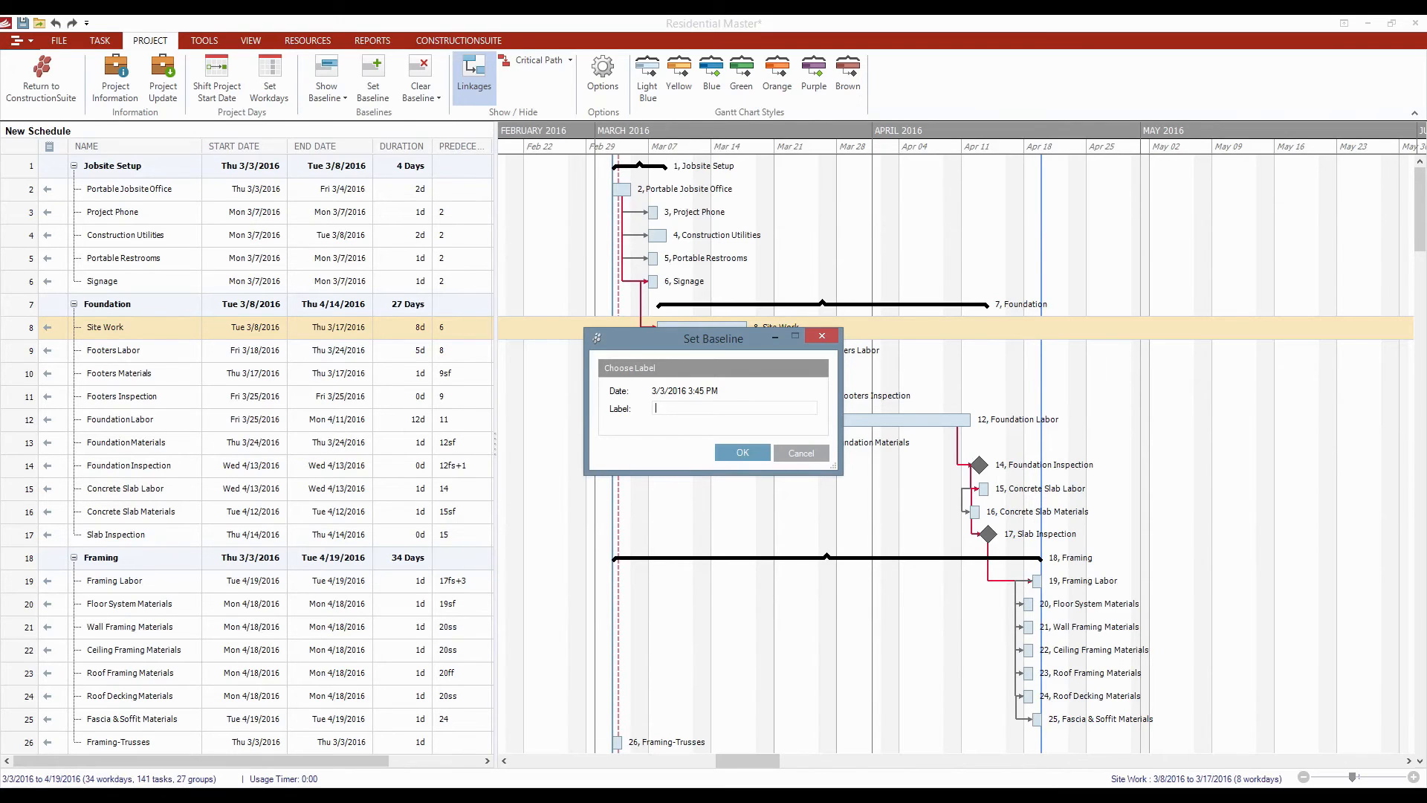
{"action": "key", "text": "Return"}
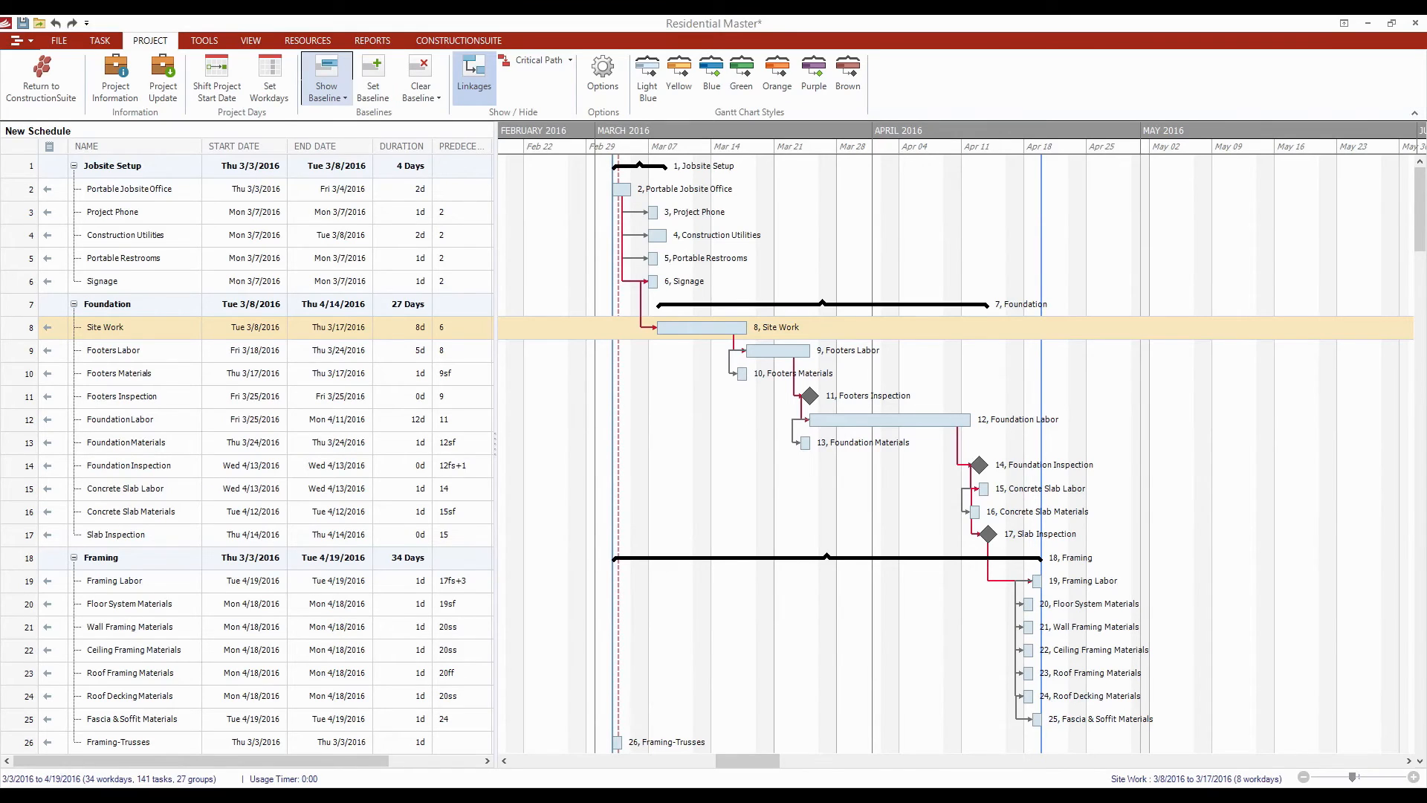
{"action": "left_click", "coordinate": [326, 86]}
{"action": "left_click", "coordinate": [327, 86]}
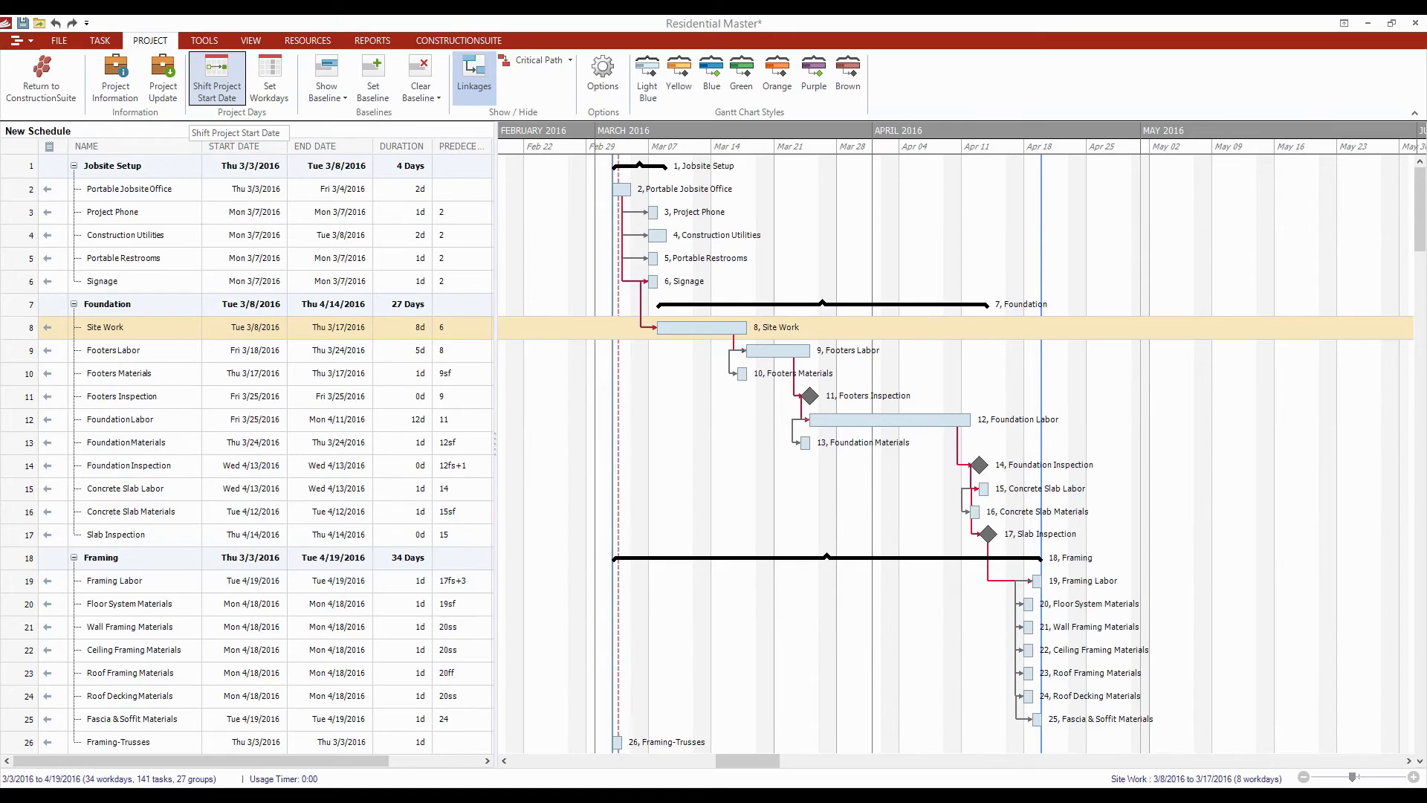
Step: Check the options for shifting the project start date, cancel them, and apply the Green Gantt chart style
{"action": "left_click", "coordinate": [217, 78]}
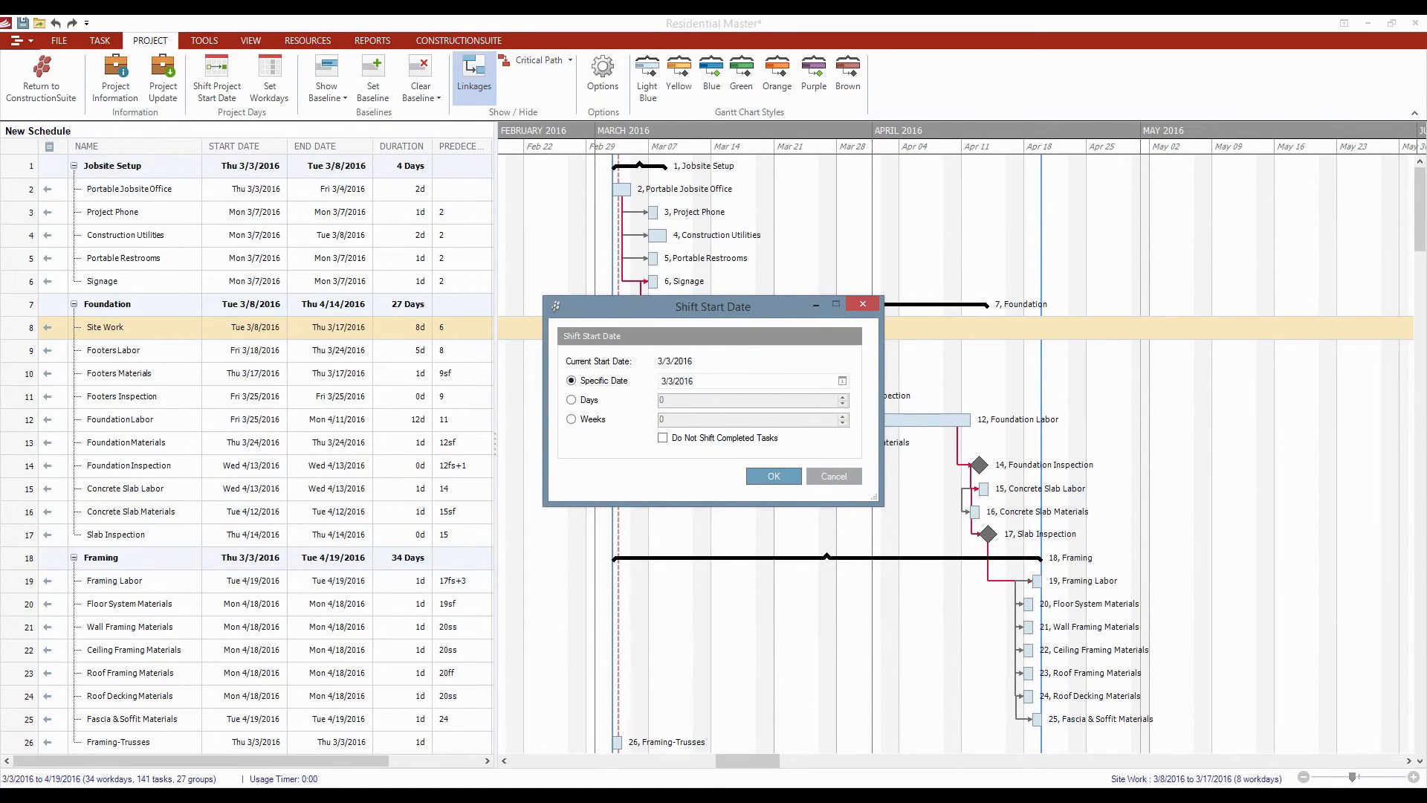
{"action": "left_click", "coordinate": [834, 476]}
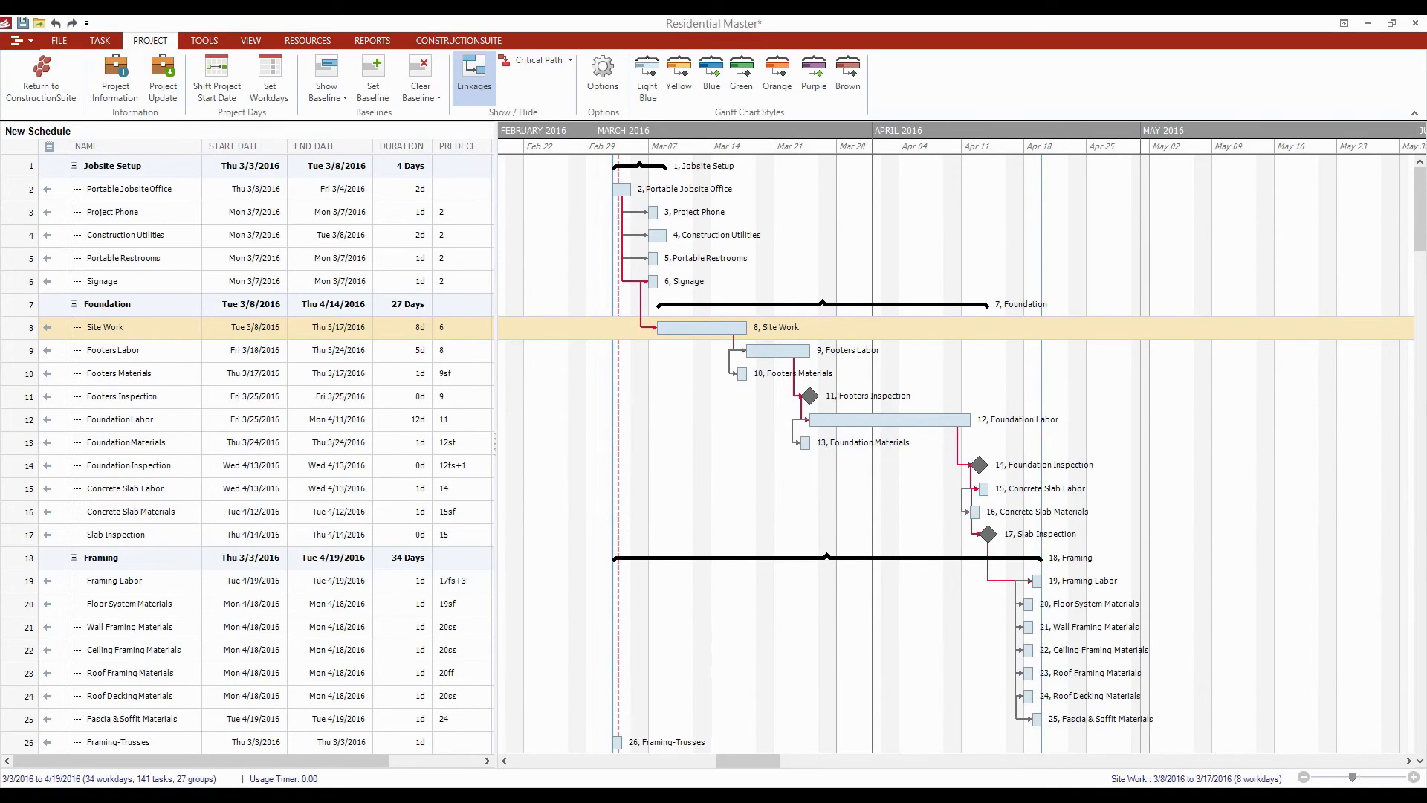
{"action": "left_click", "coordinate": [741, 74]}
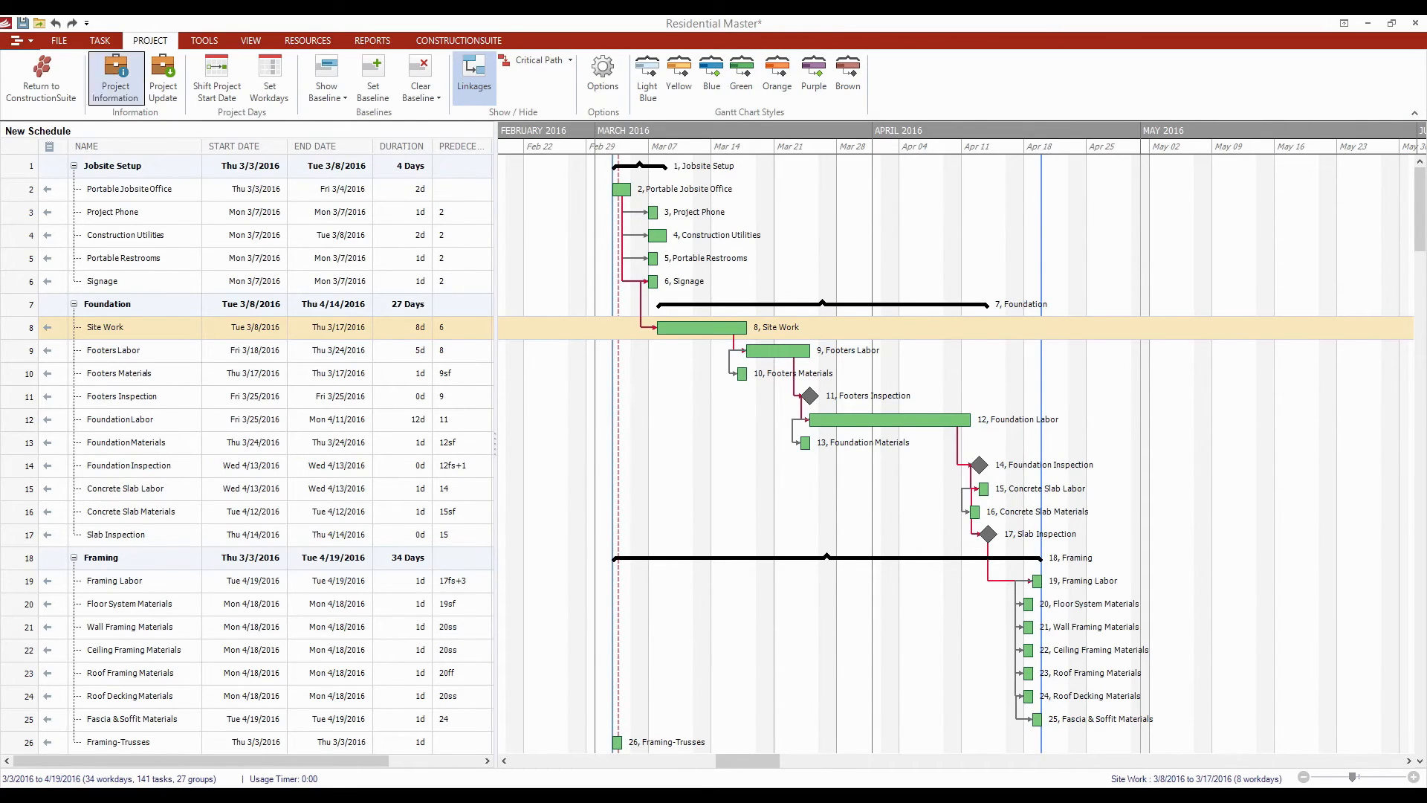
Step: Start adding a resource to the Site Work task and select Baker Power from the alphabetical contact list
{"action": "left_click", "coordinate": [205, 41]}
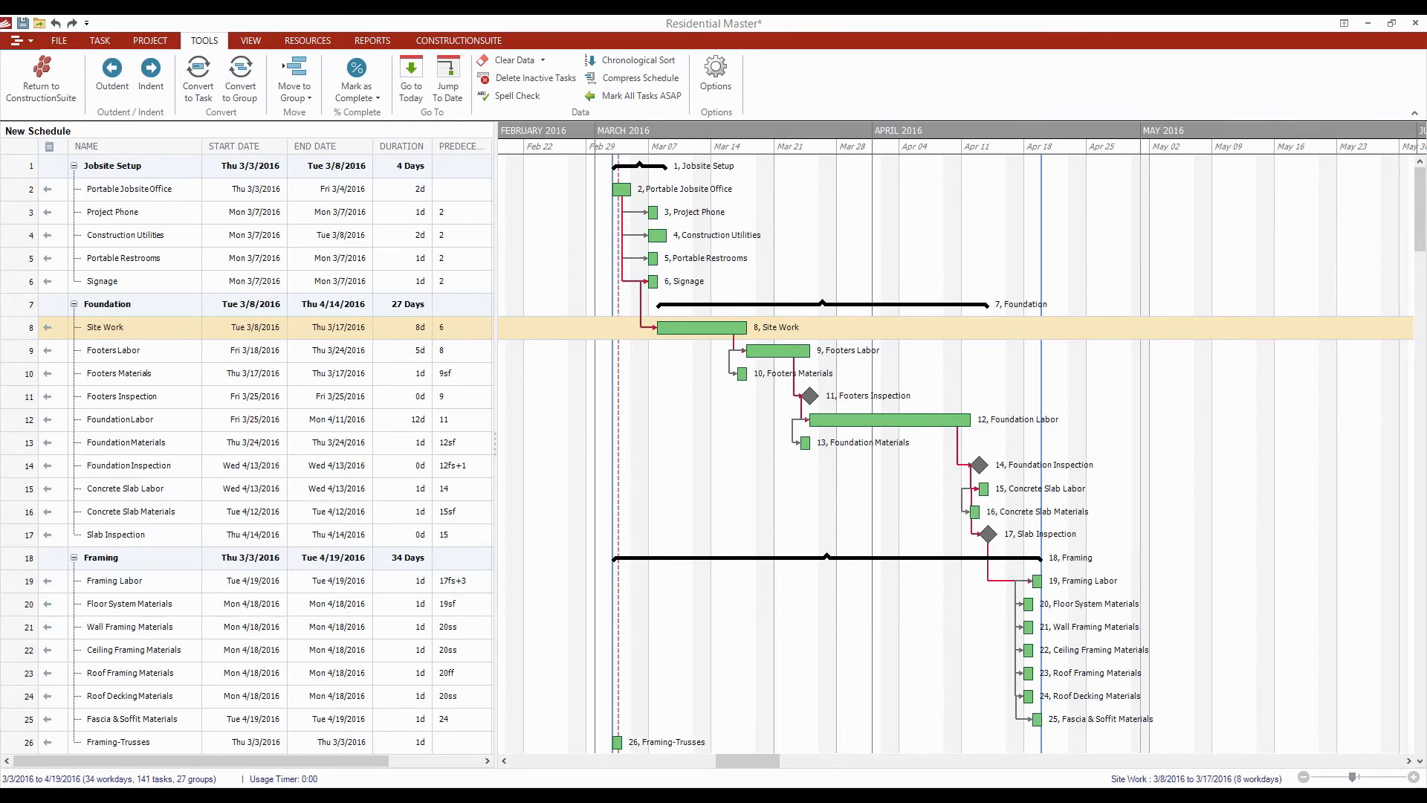
{"action": "left_click", "coordinate": [251, 41]}
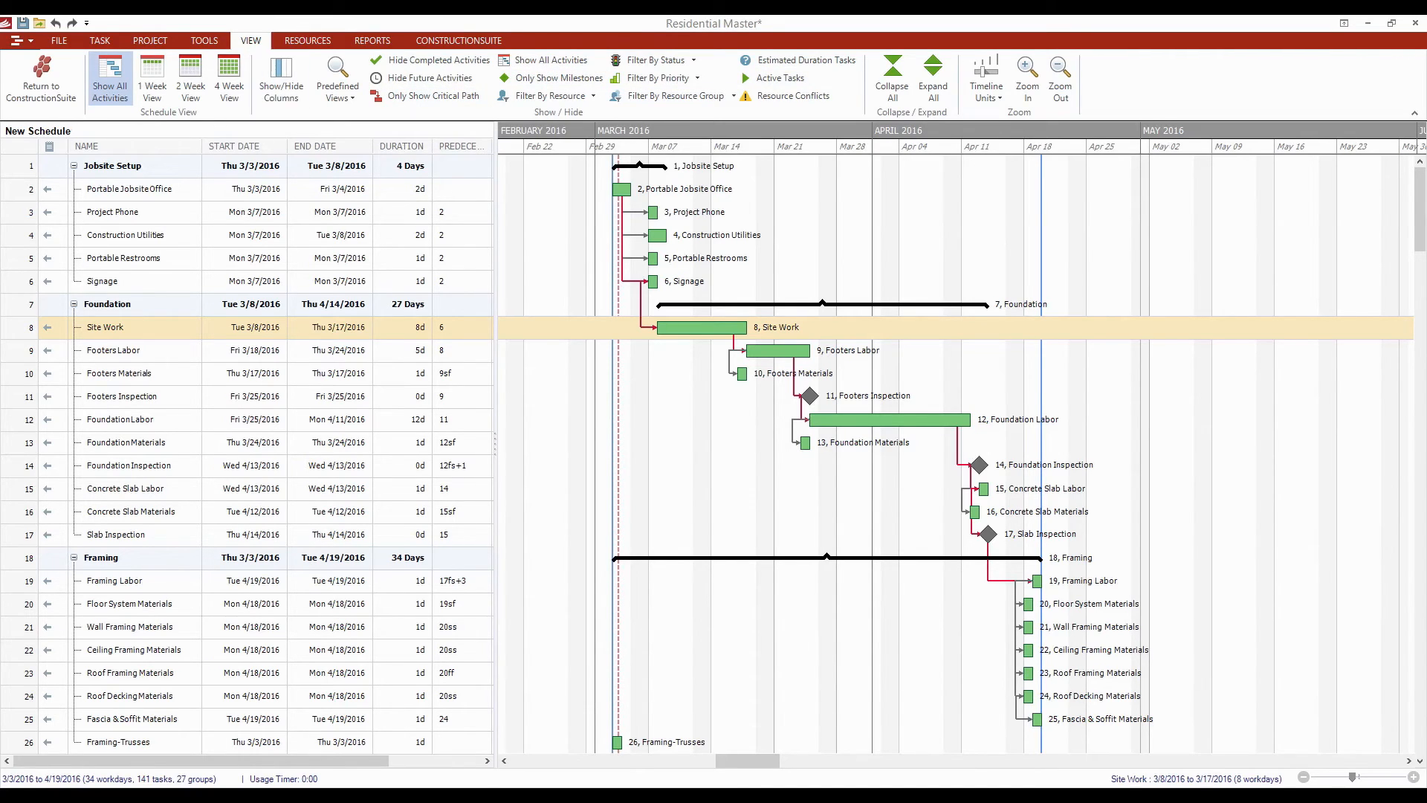
{"action": "left_click", "coordinate": [307, 41]}
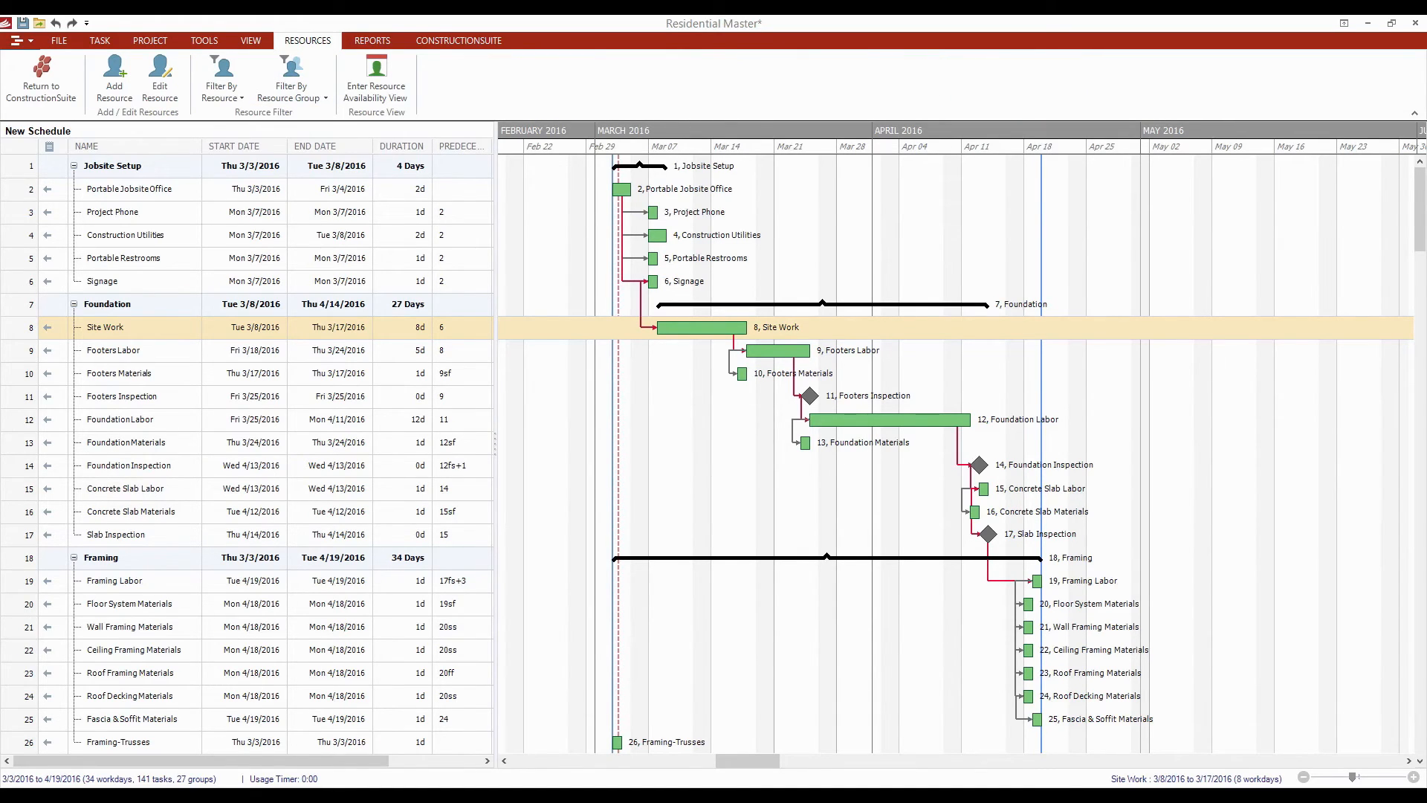
{"action": "left_click", "coordinate": [115, 78]}
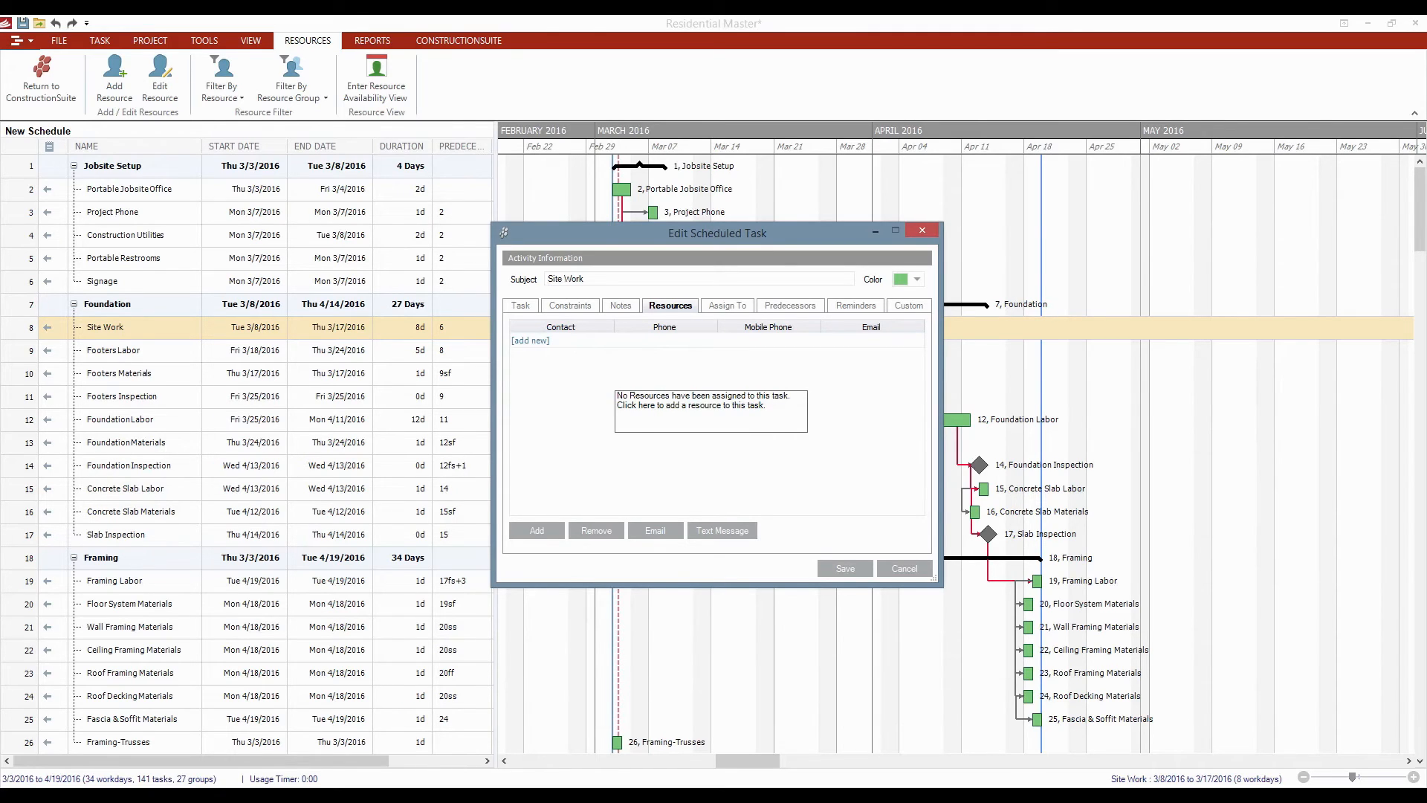
{"action": "left_click", "coordinate": [537, 531]}
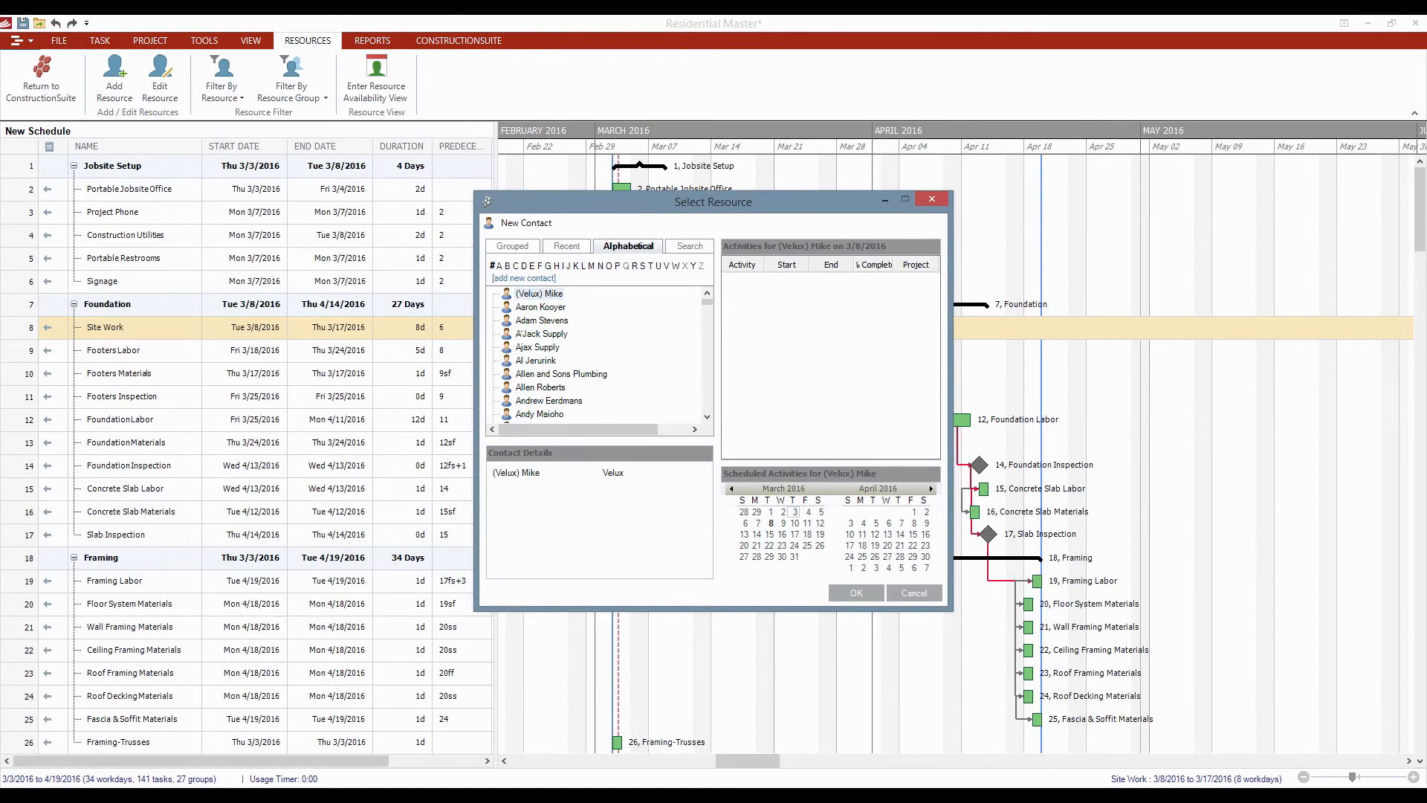
{"action": "left_click", "coordinate": [537, 347]}
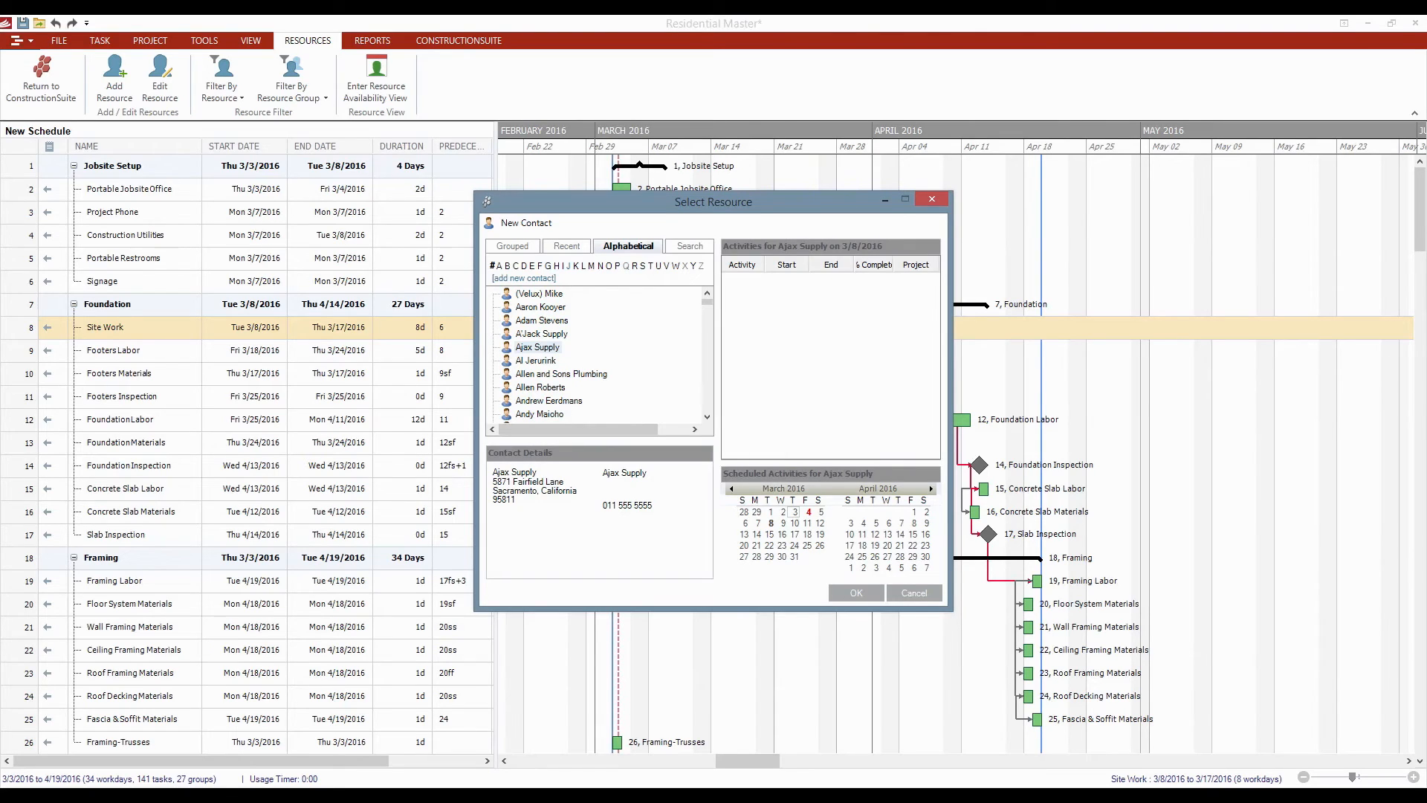
{"action": "left_click", "coordinate": [569, 266]}
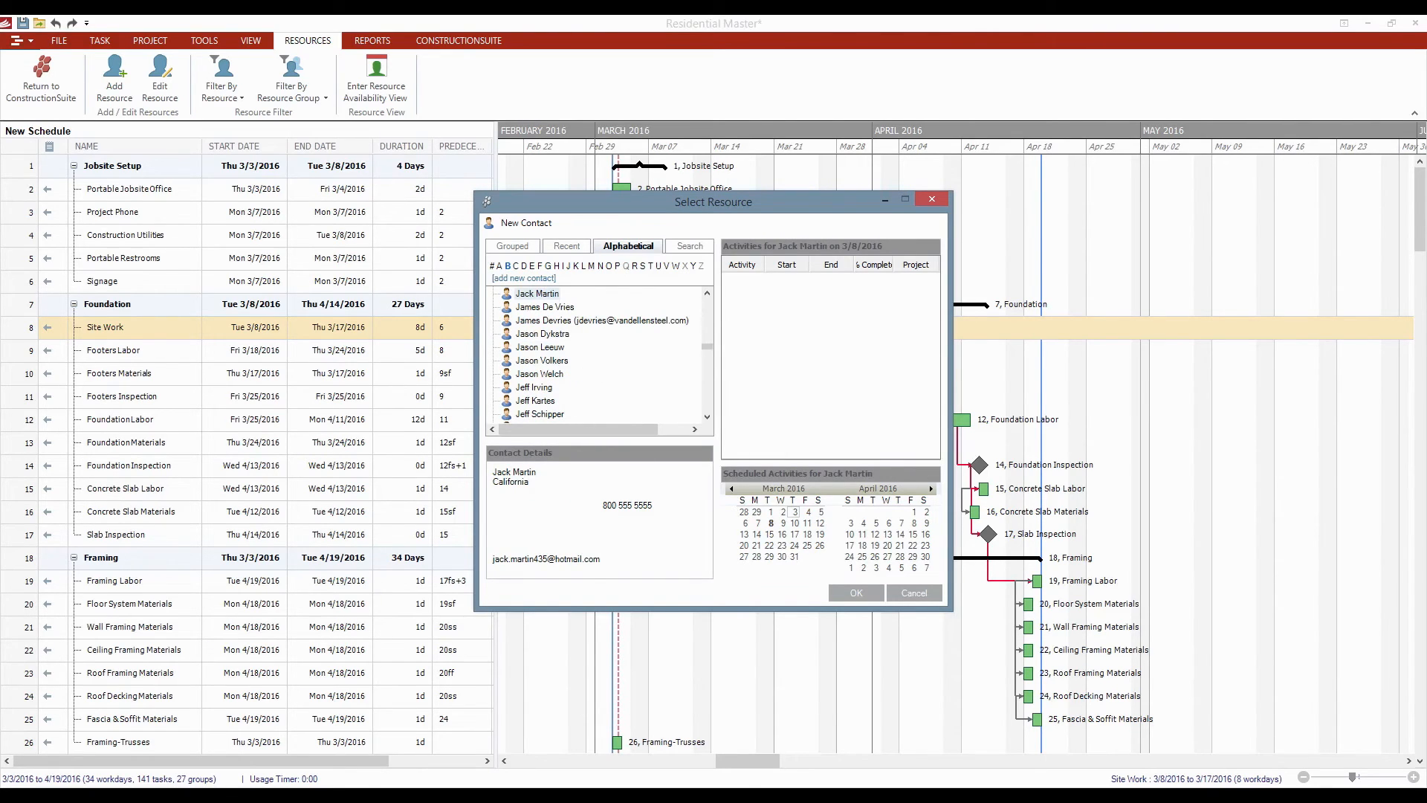
{"action": "left_click", "coordinate": [507, 266]}
{"action": "left_click", "coordinate": [539, 307]}
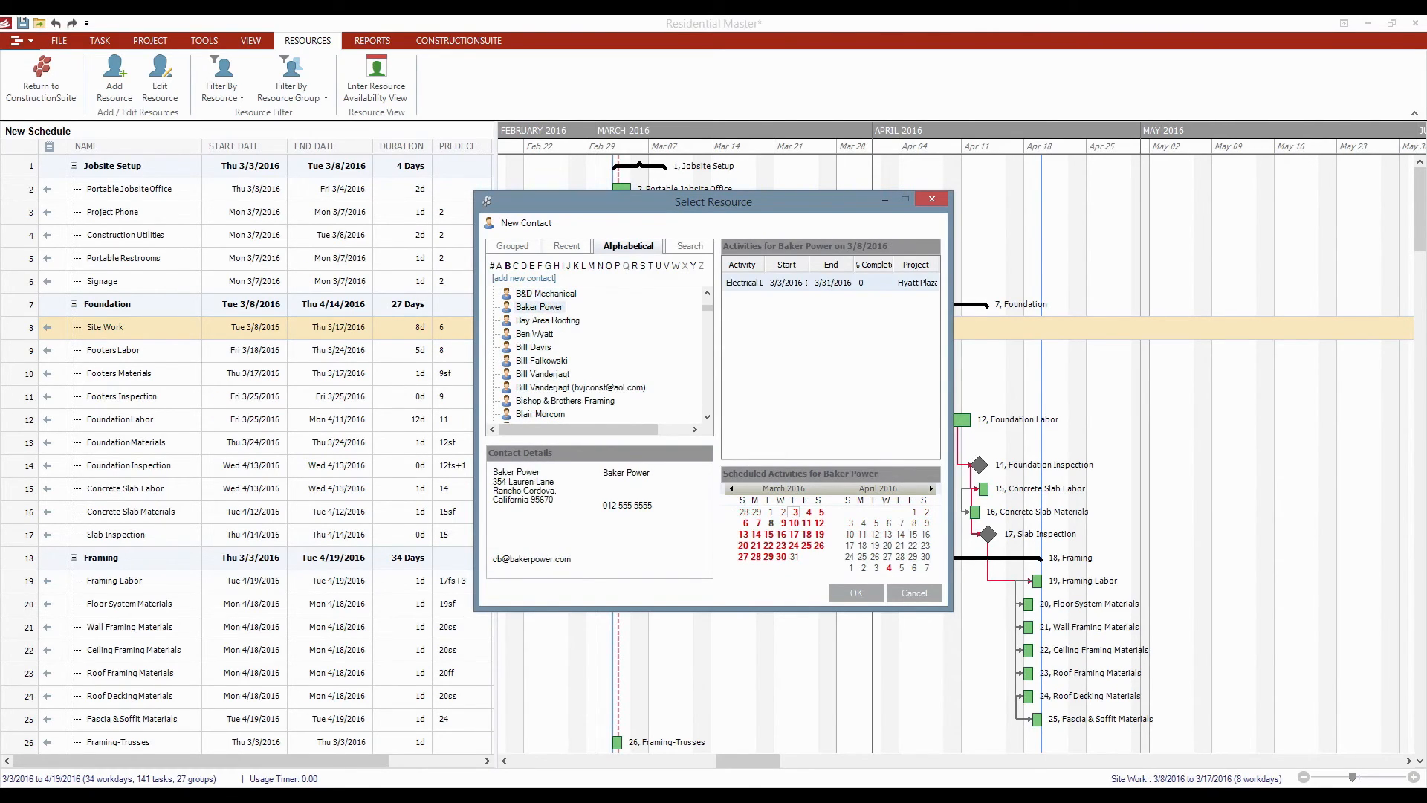
Step: Widen the resource selection window and examine Baker Power's scheduled activities in earlier months, including 2/10/2016
{"action": "left_click_drag", "start_coordinate": [951, 401], "coordinate": [1258, 401]}
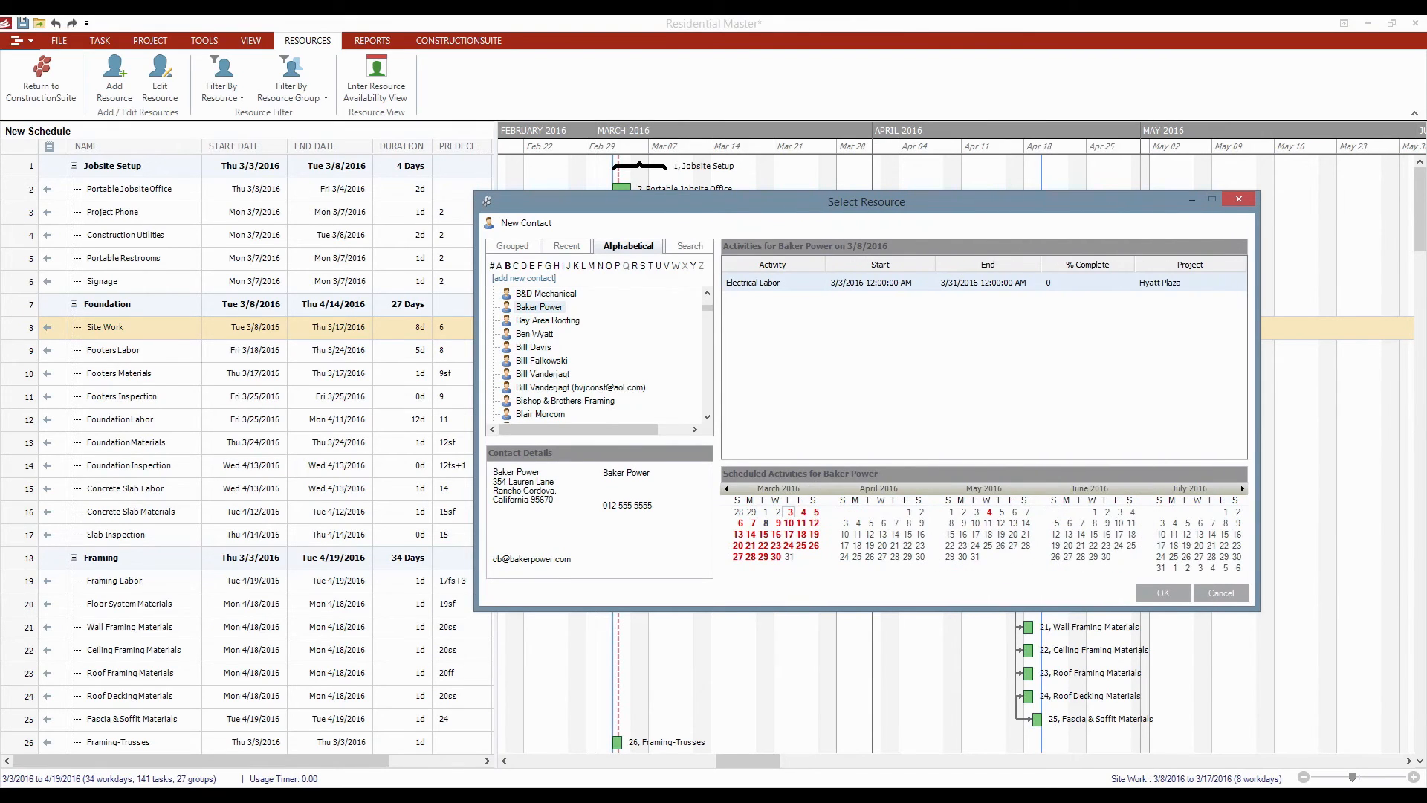
{"action": "left_click", "coordinate": [727, 489]}
{"action": "left_click", "coordinate": [727, 489]}
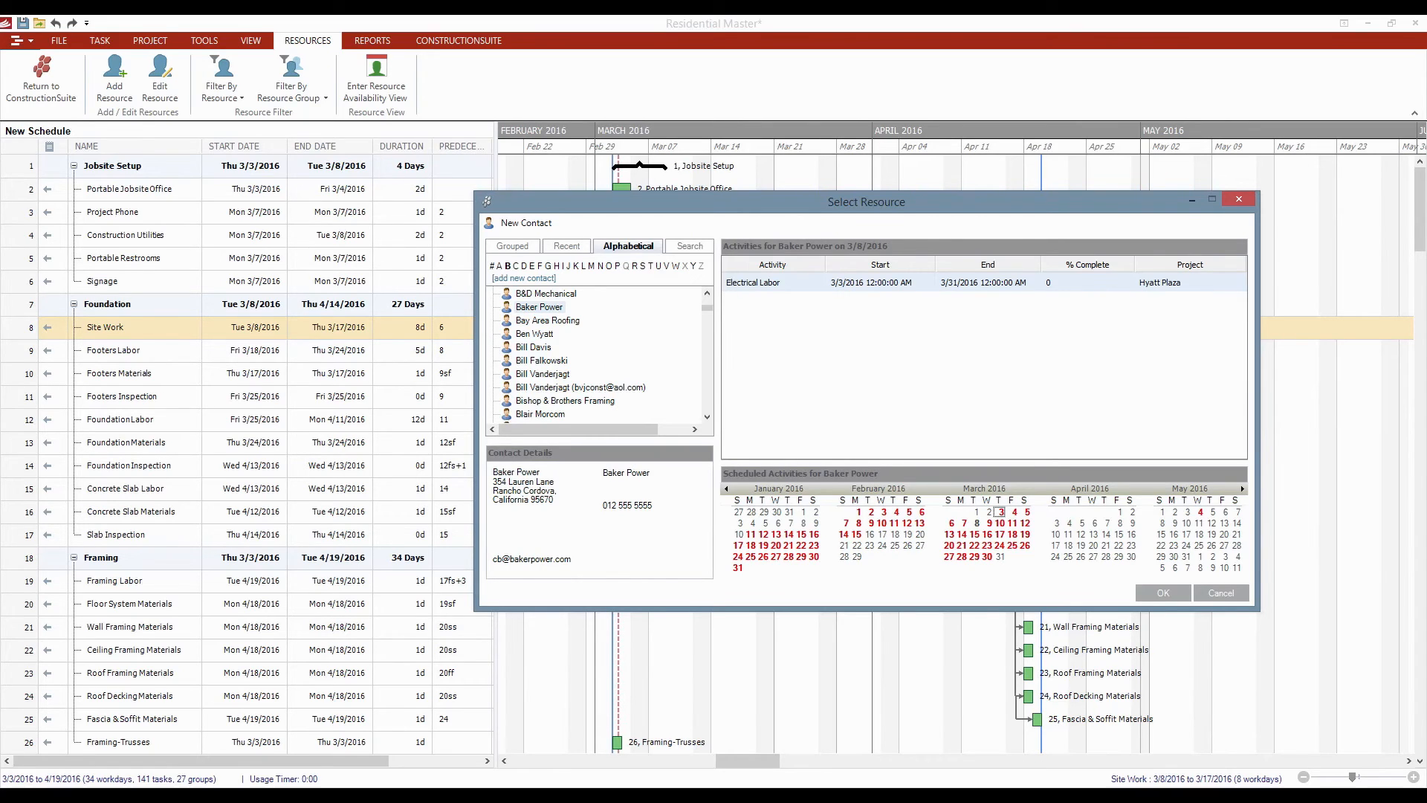
{"action": "left_click", "coordinate": [987, 535]}
{"action": "left_click", "coordinate": [881, 523]}
Step: Assign Baker Power to Site Work despite the missing certificates and scheduling conflict, and save the task
{"action": "left_click", "coordinate": [1163, 593]}
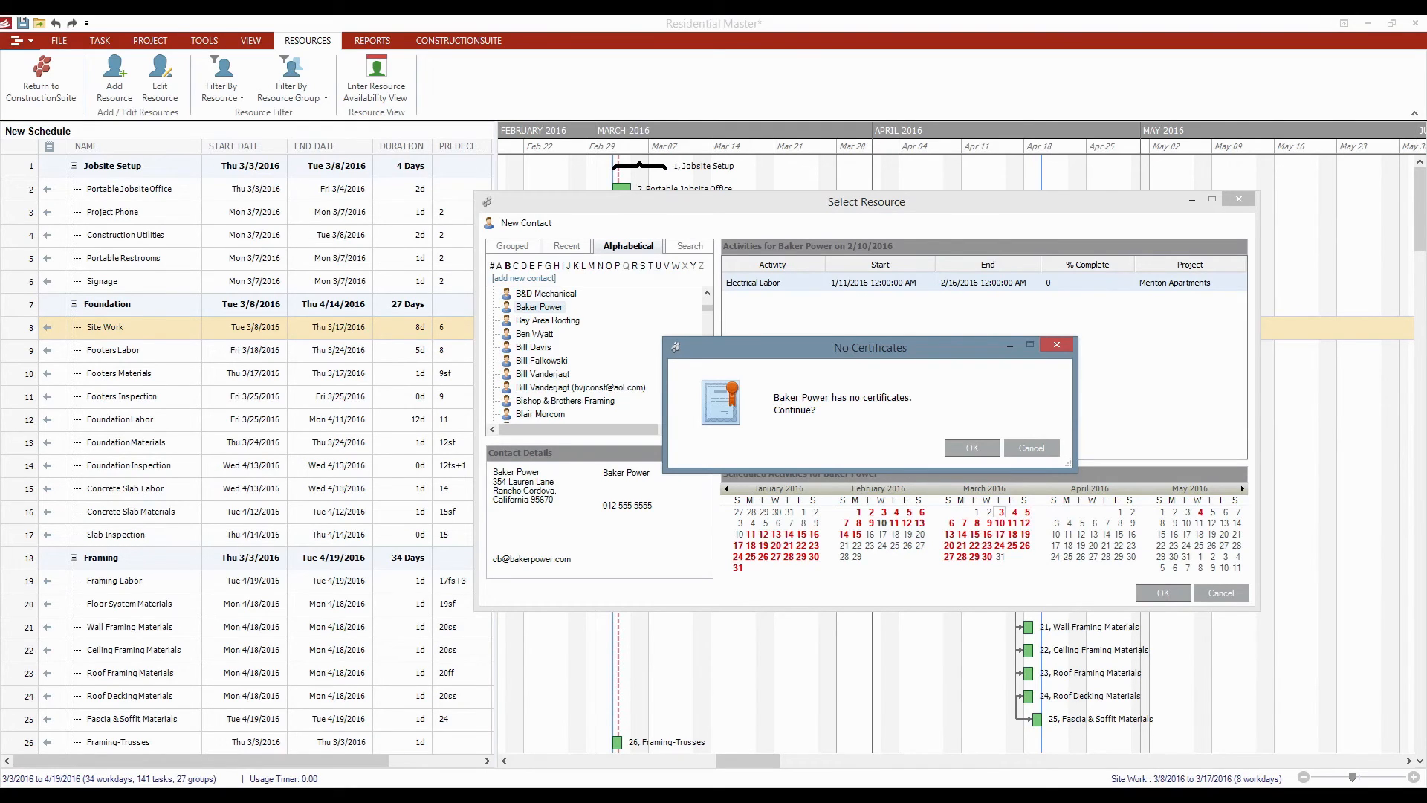
{"action": "left_click_drag", "start_coordinate": [869, 347], "coordinate": [509, 390]}
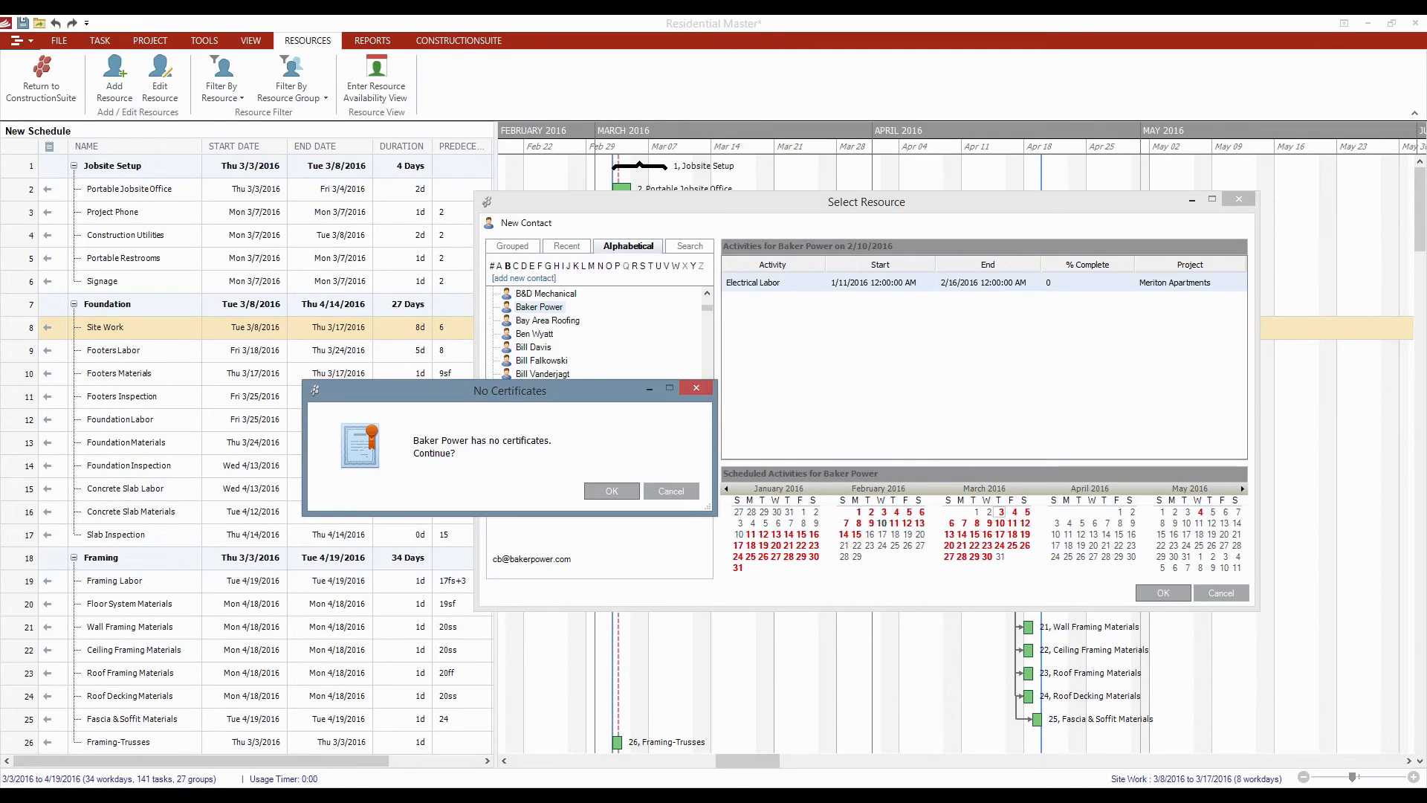
{"action": "key", "text": "Return"}
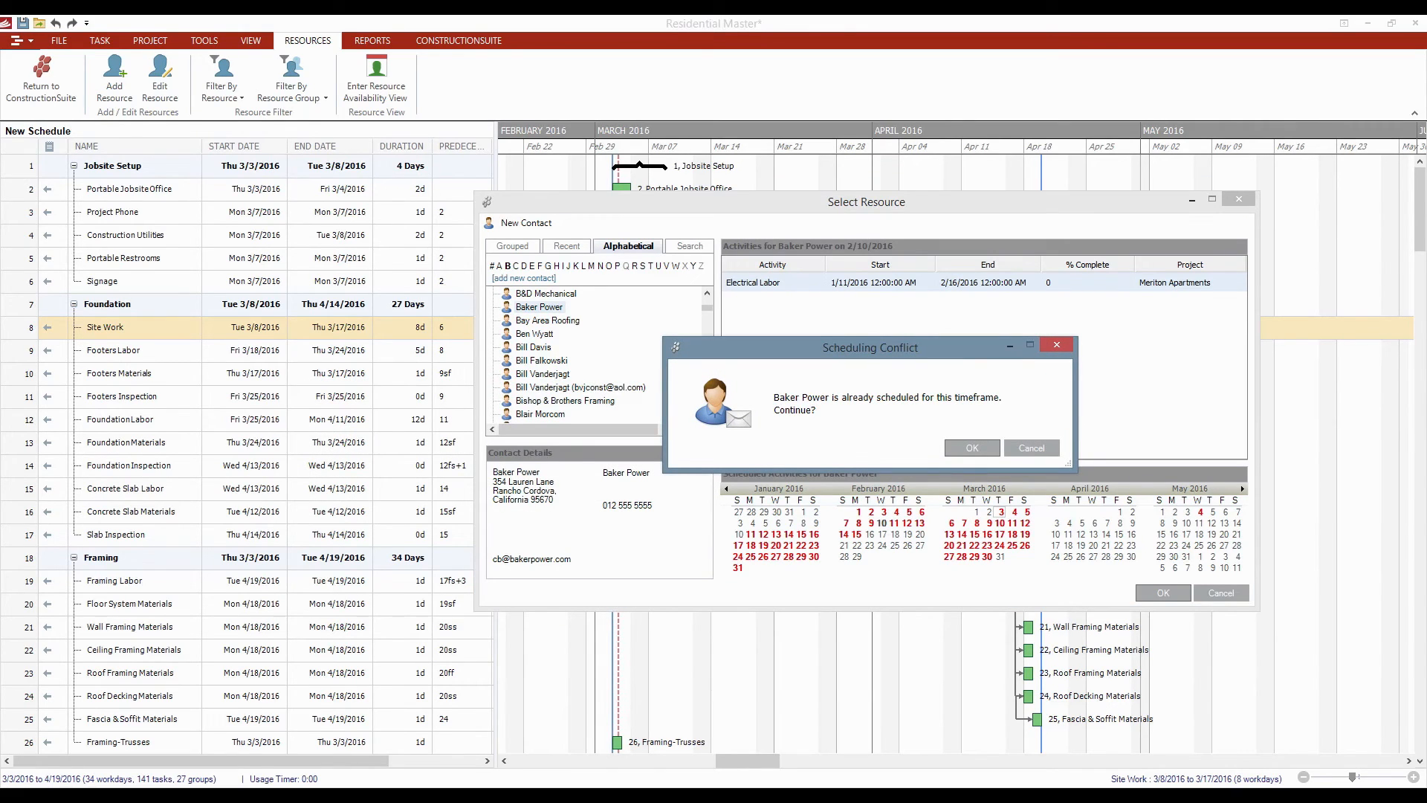
{"action": "left_click_drag", "start_coordinate": [871, 347], "coordinate": [650, 335]}
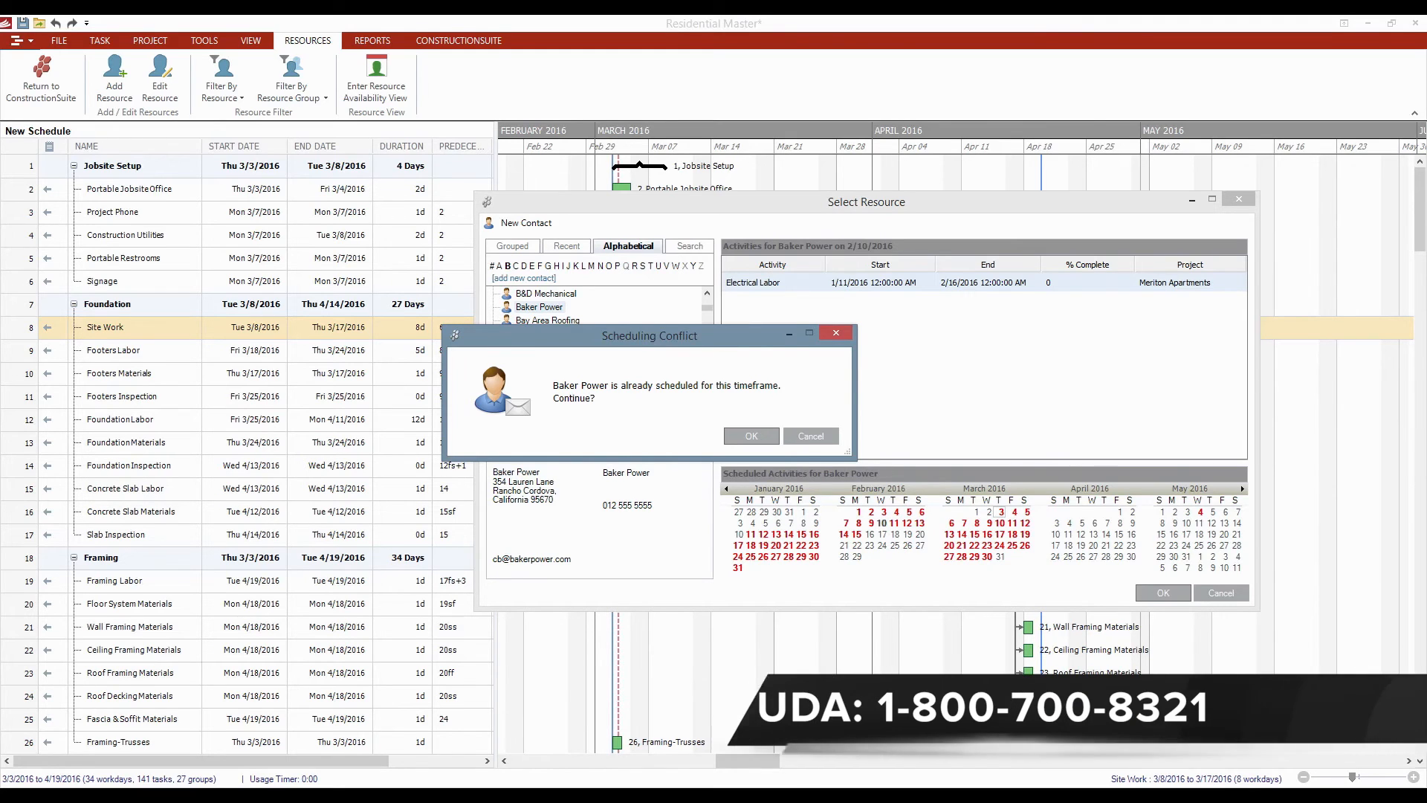
{"action": "key", "text": "Return"}
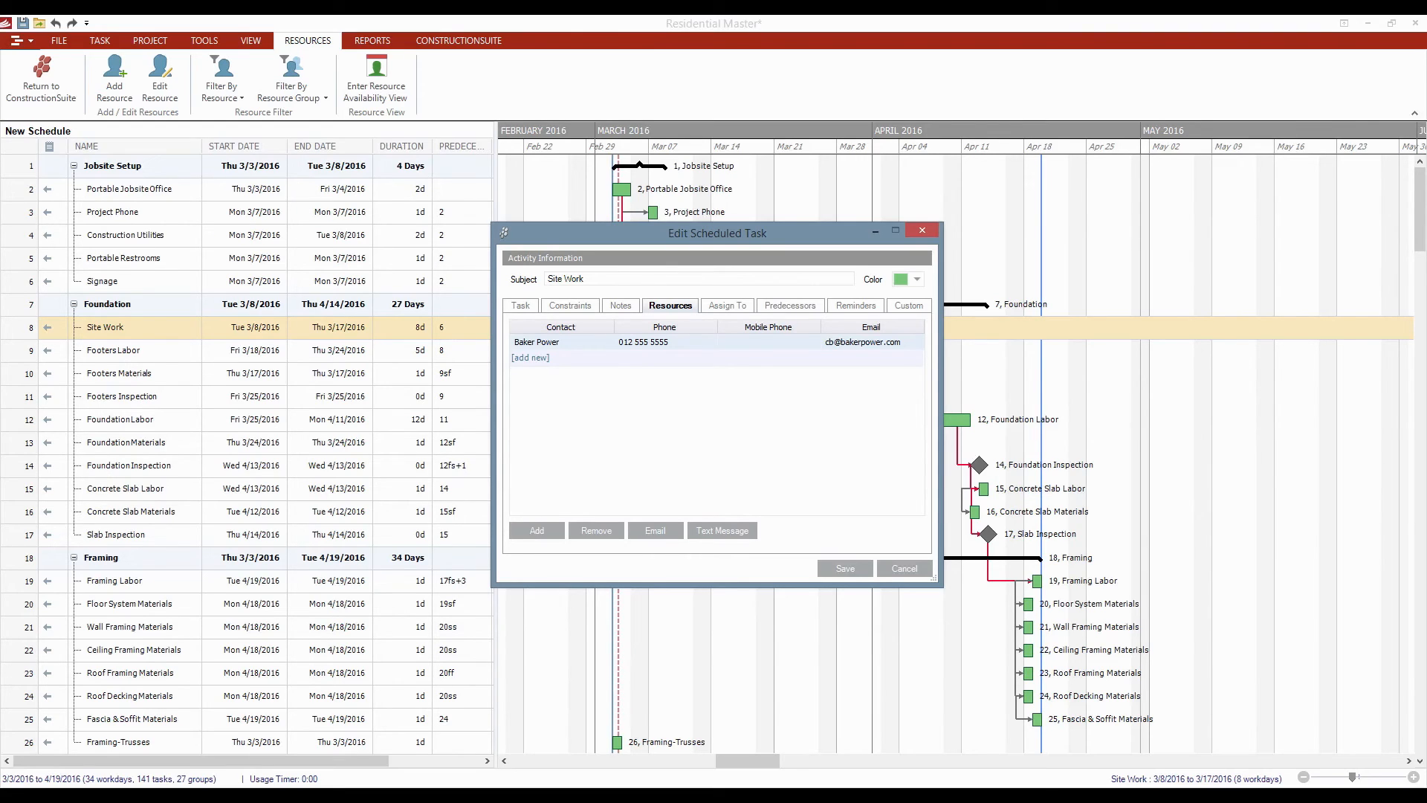
{"action": "left_click", "coordinate": [845, 569]}
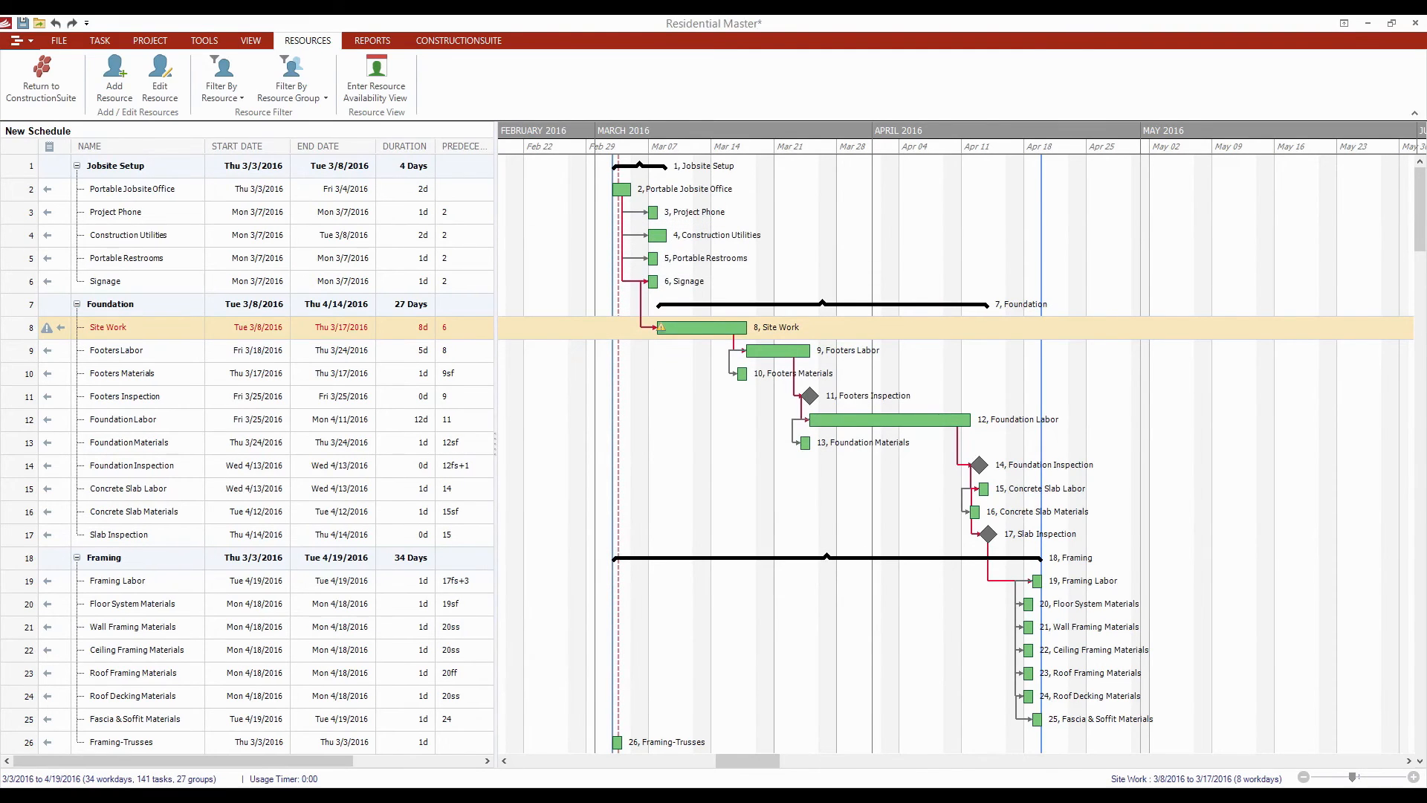
{"action": "mouse_move", "coordinate": [61, 327]}
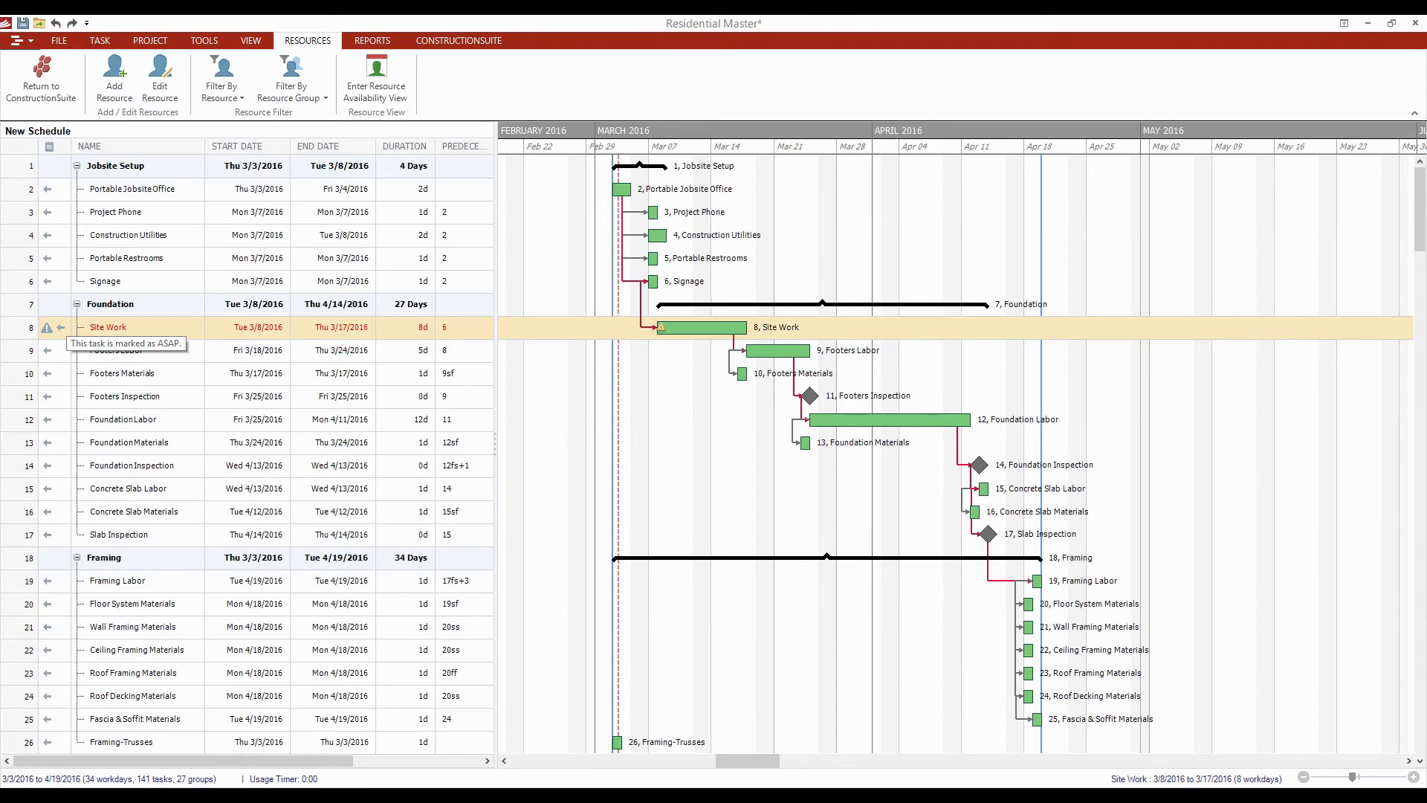
{"action": "left_click", "coordinate": [373, 41]}
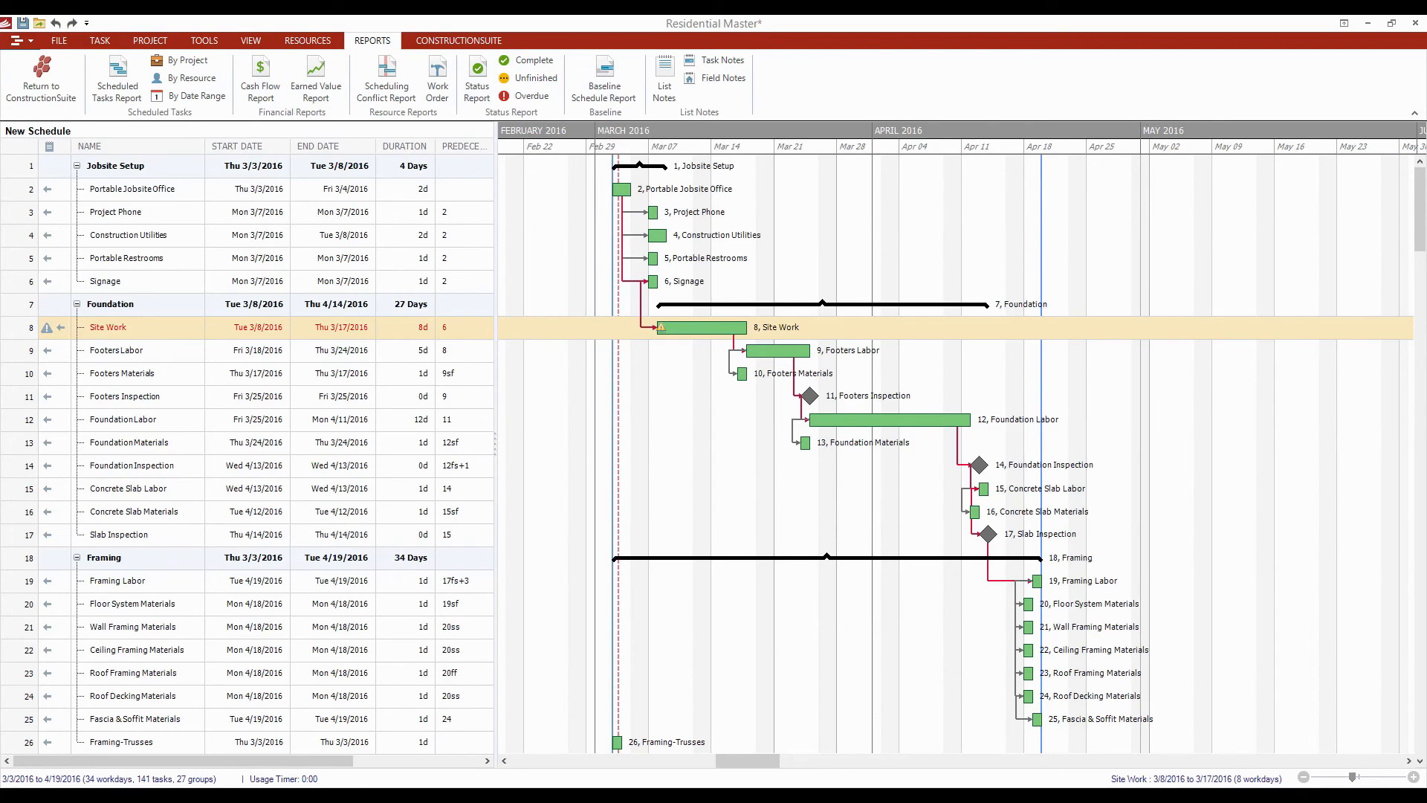
{"action": "mouse_move", "coordinate": [619, 192]}
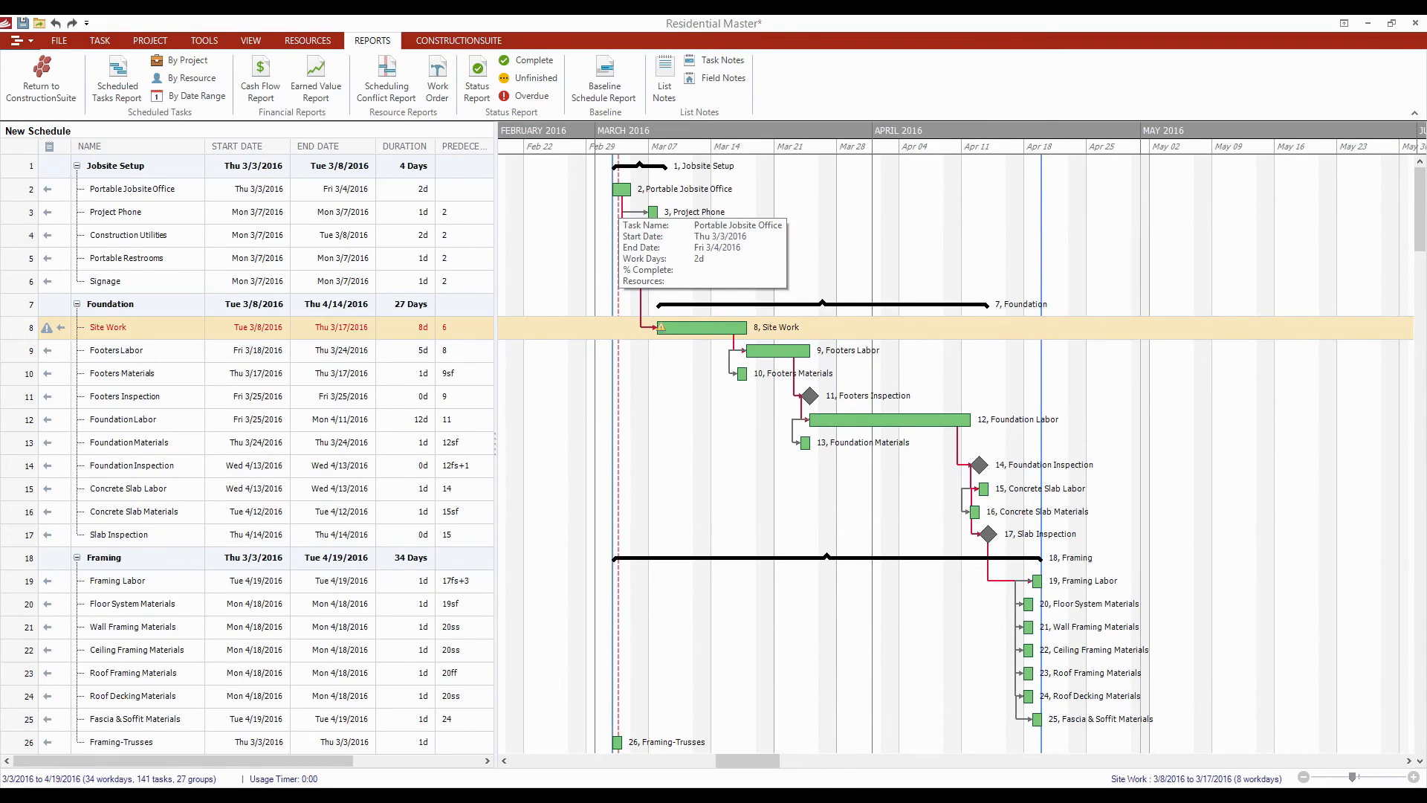
{"action": "mouse_move", "coordinate": [934, 558]}
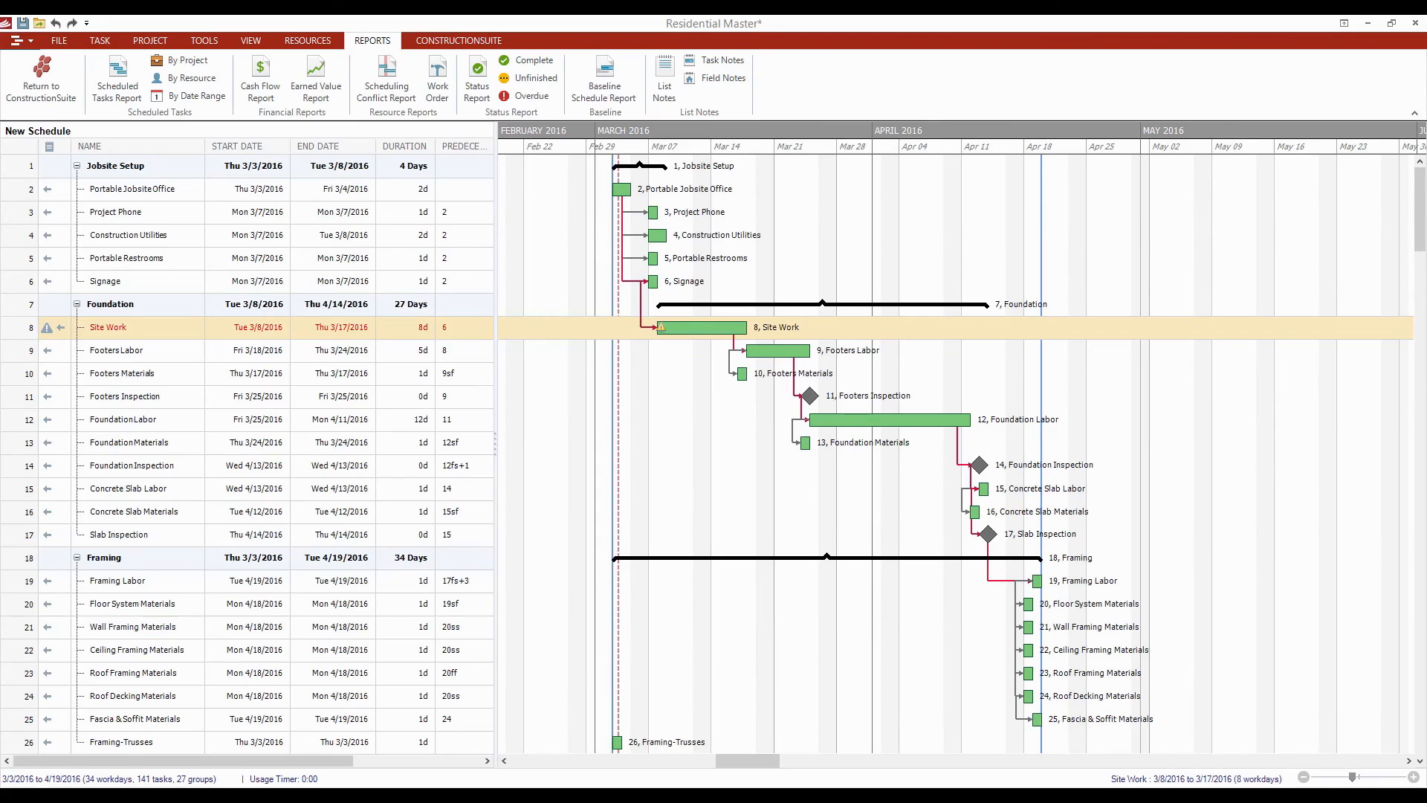
Step: Add a task named "Foundation Change Order" below Foundation Materials and set its predecessor to 12
{"action": "left_click", "coordinate": [59, 41]}
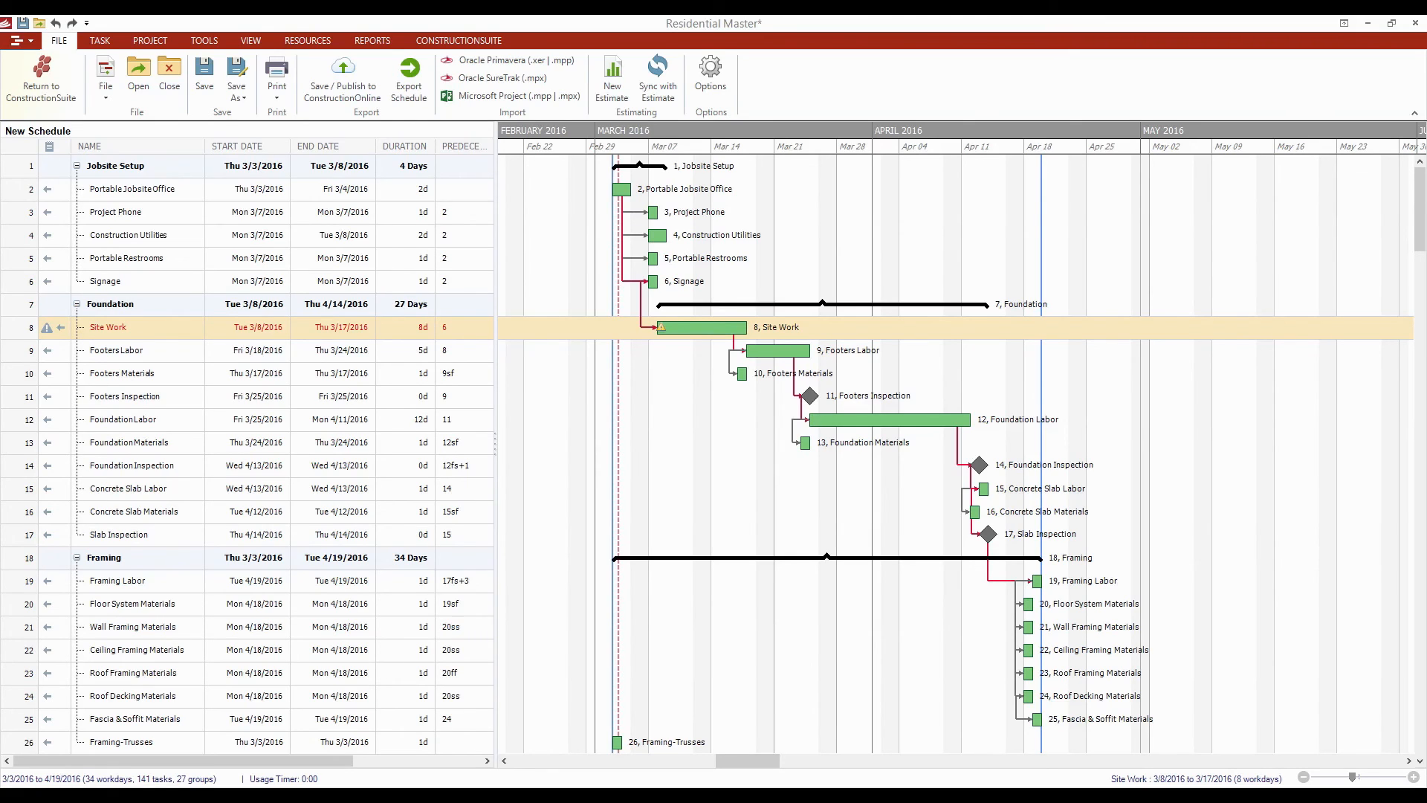
{"action": "right_click", "coordinate": [127, 465]}
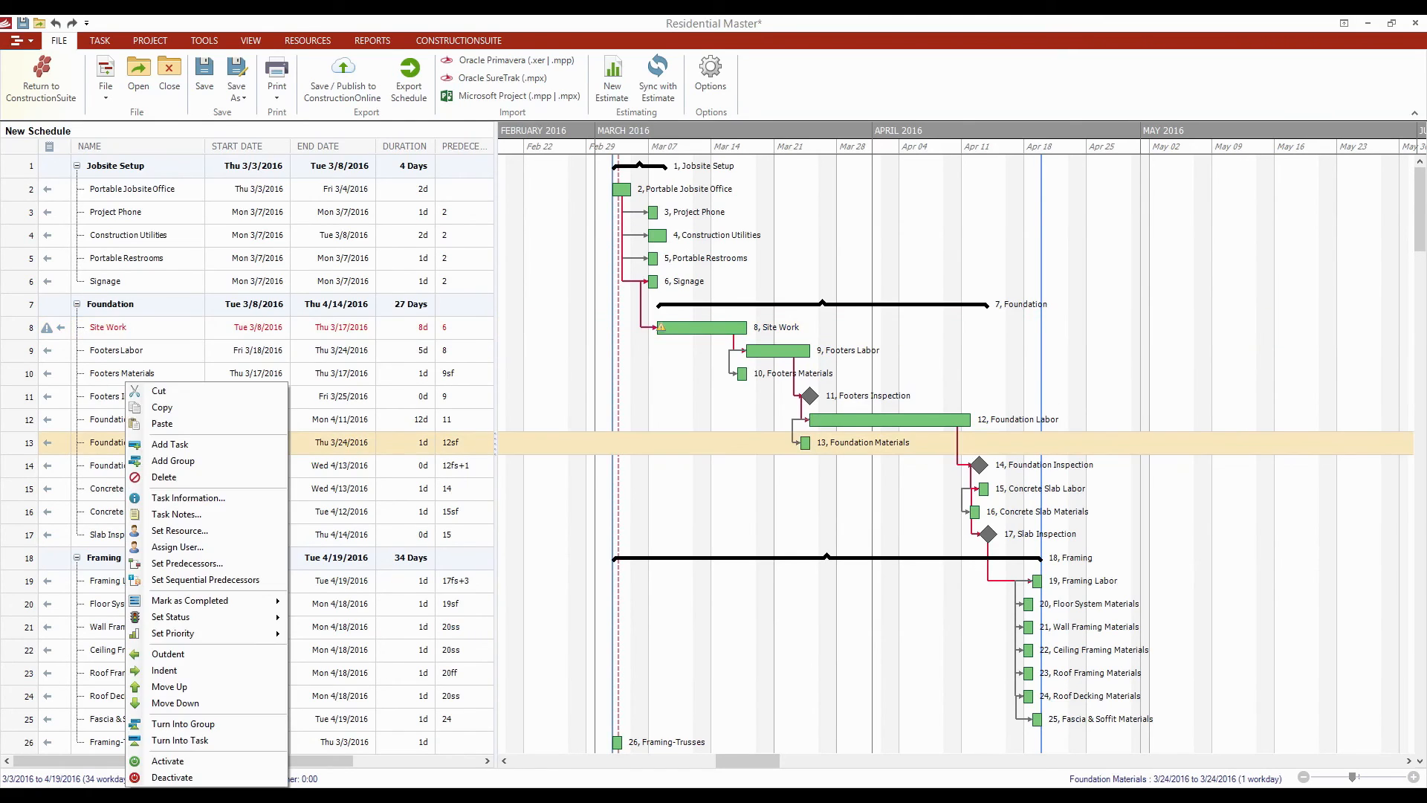
{"action": "left_click", "coordinate": [164, 443]}
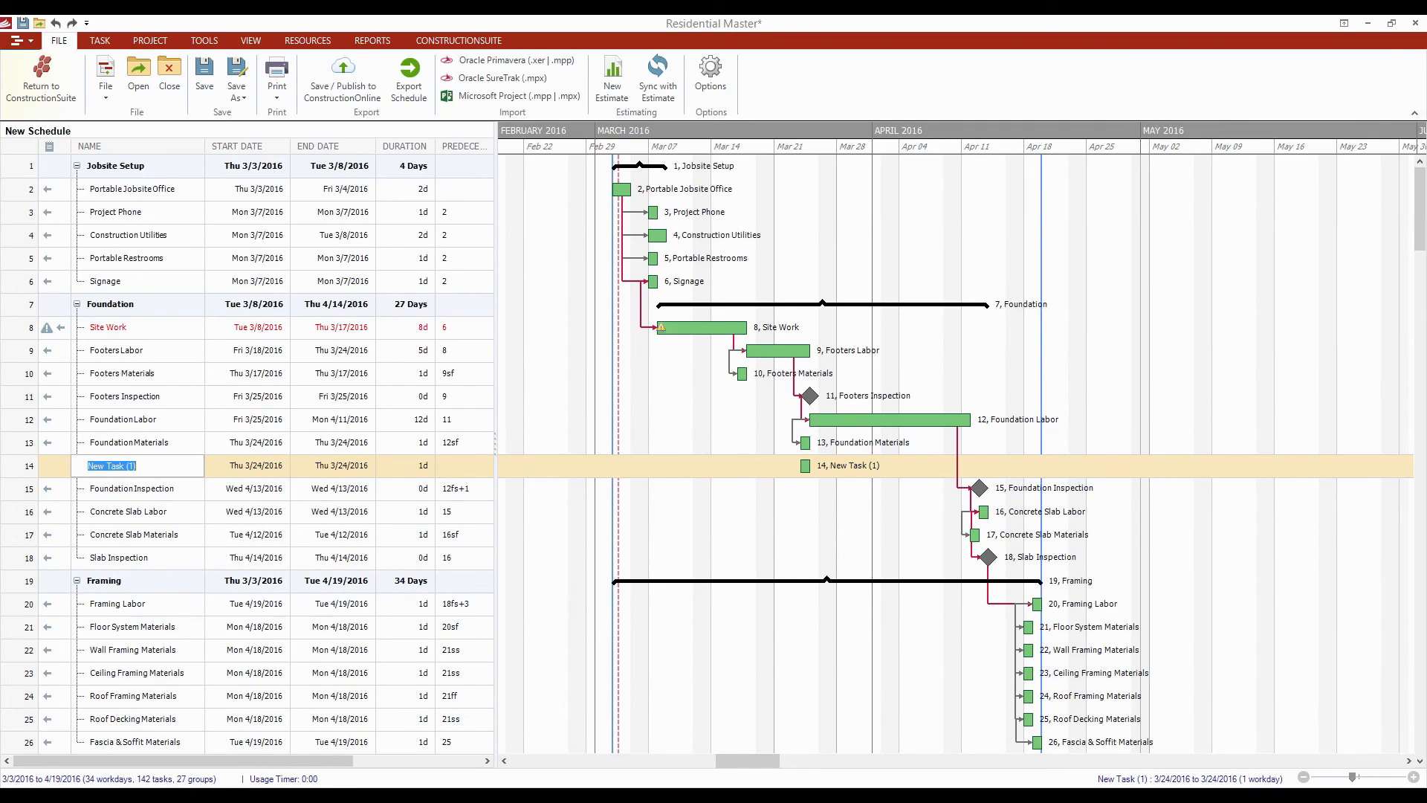
{"action": "type", "text": "Foundation Change Order"}
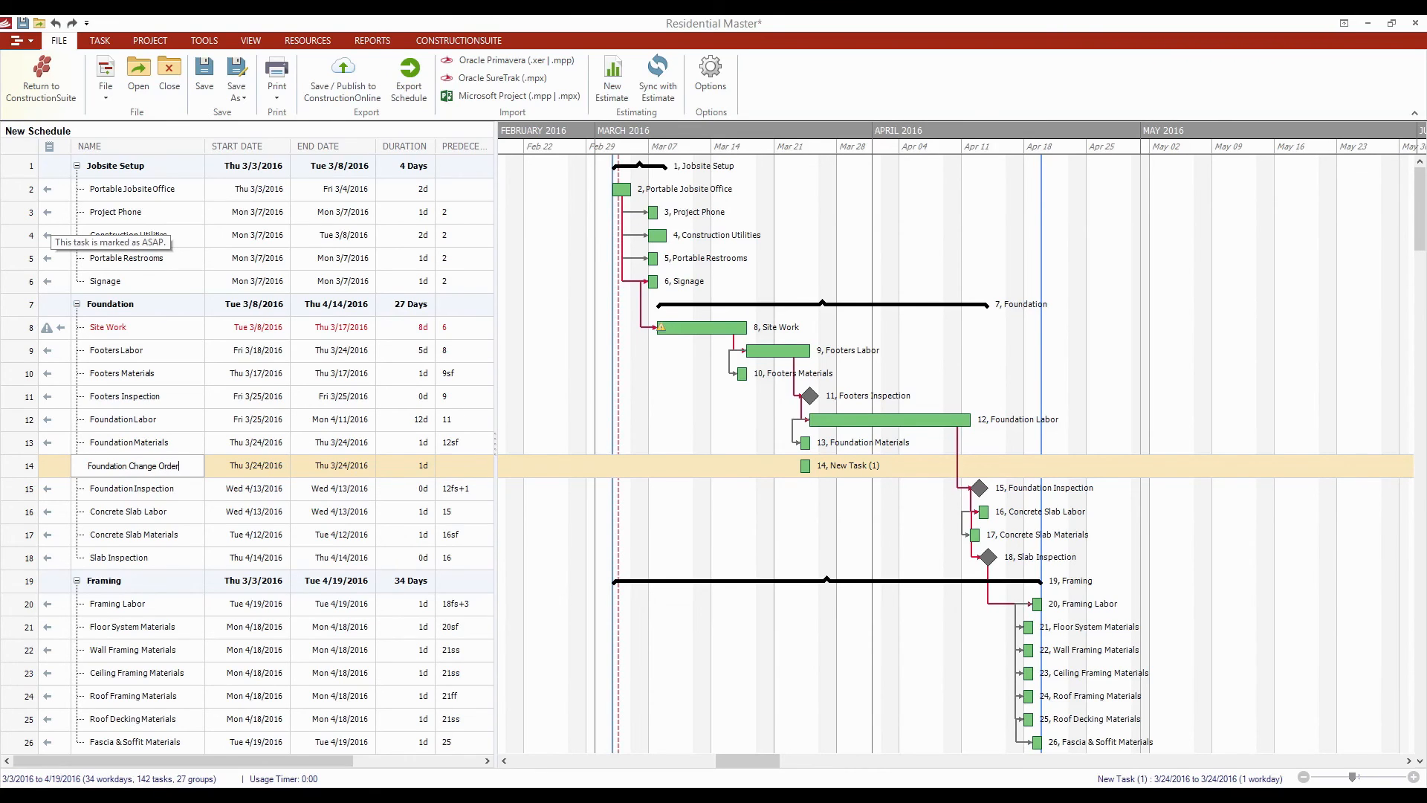
{"action": "left_click", "coordinate": [455, 466]}
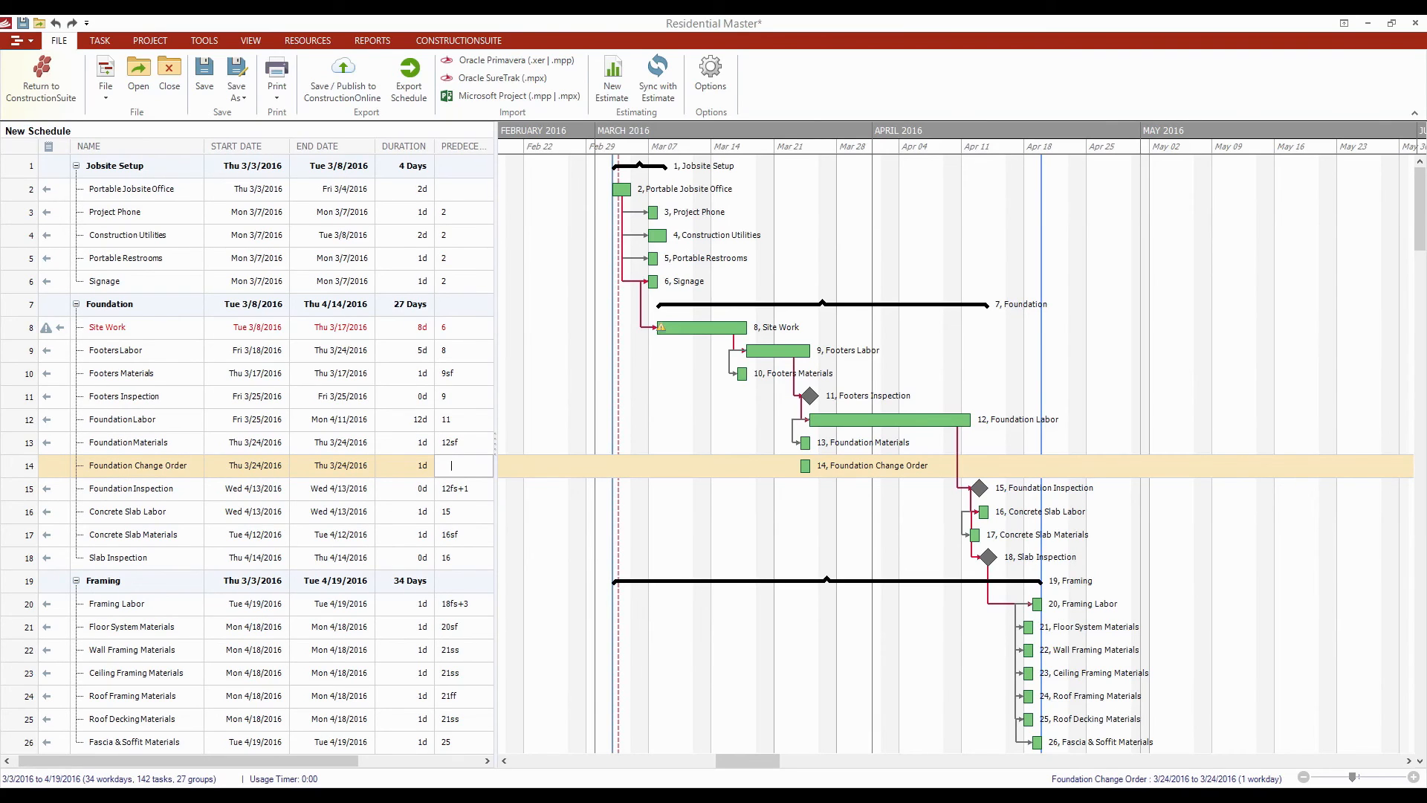
{"action": "type", "text": "12"}
{"action": "key", "text": "Return"}
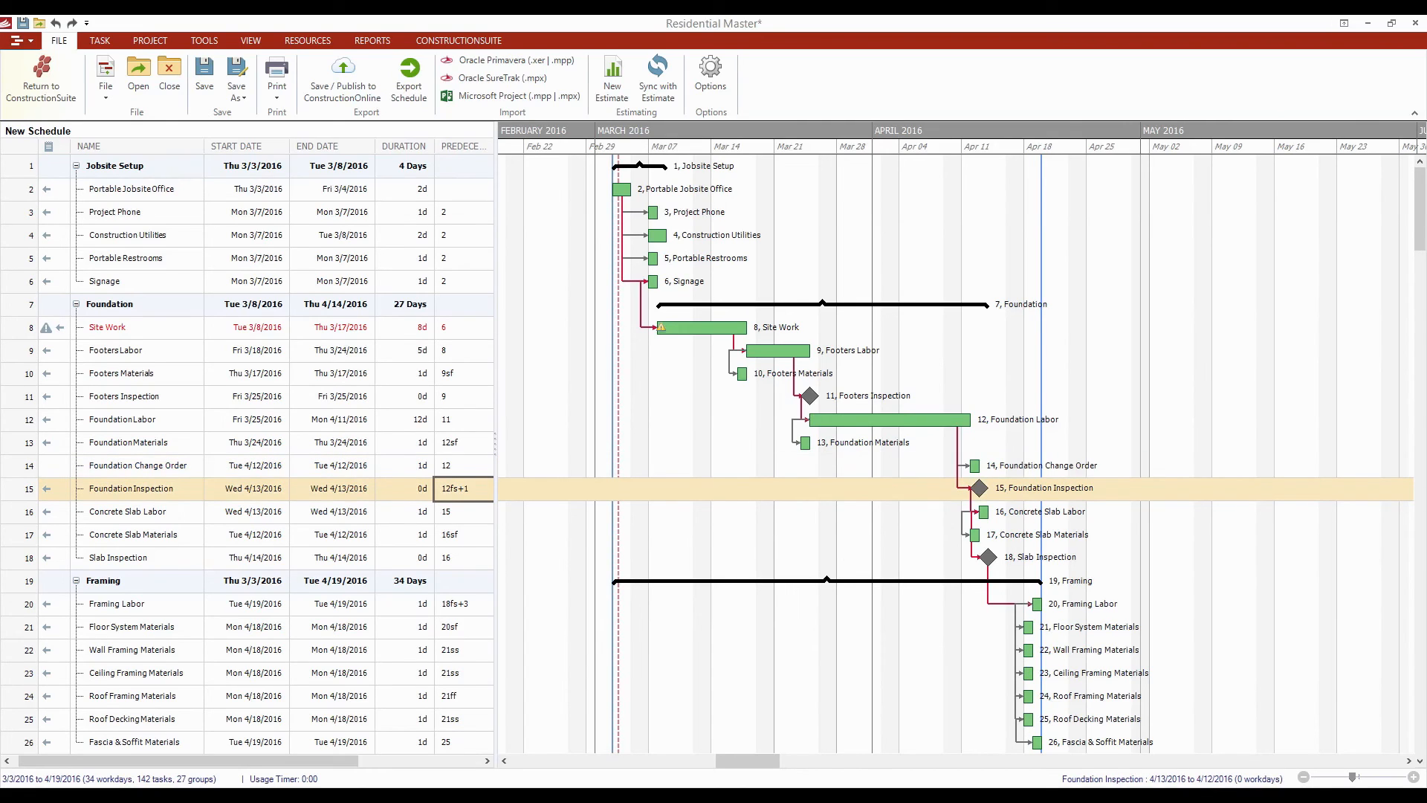
Step: Set the Foundation Inspection task's predecessor to 14fs+1
{"action": "left_click", "coordinate": [461, 488]}
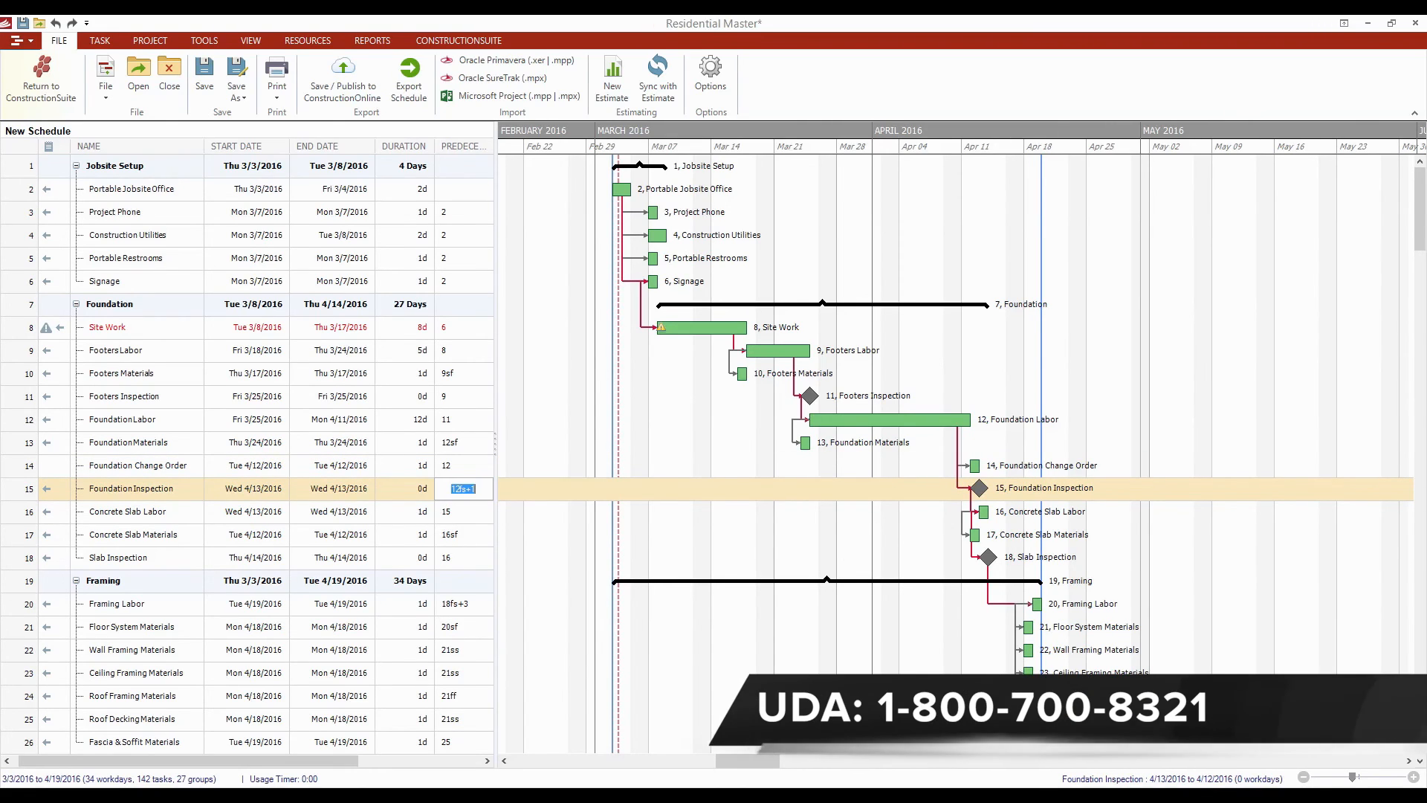
{"action": "left_click", "coordinate": [461, 488]}
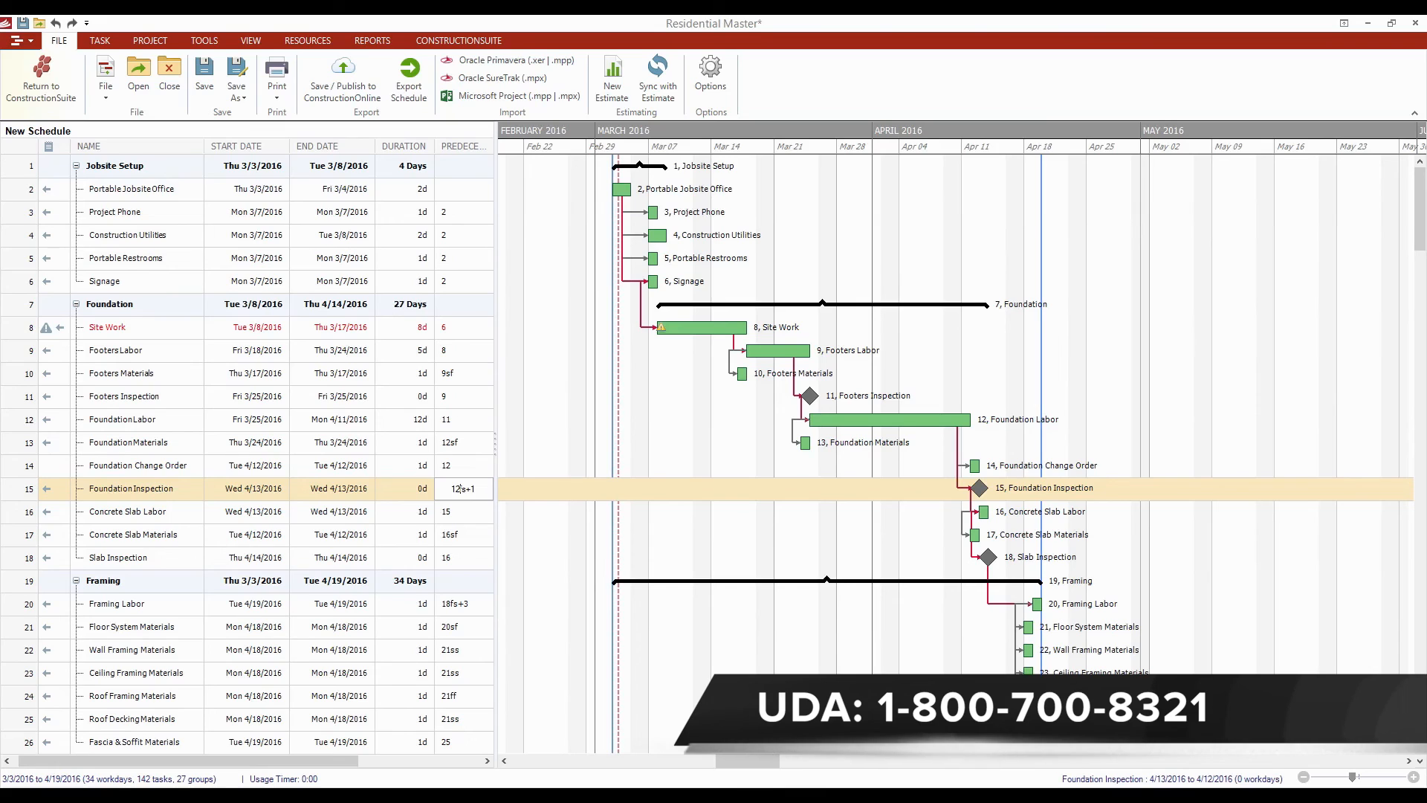
{"action": "key", "text": "BackSpace"}
{"action": "type", "text": "4"}
{"action": "key", "text": "Return"}
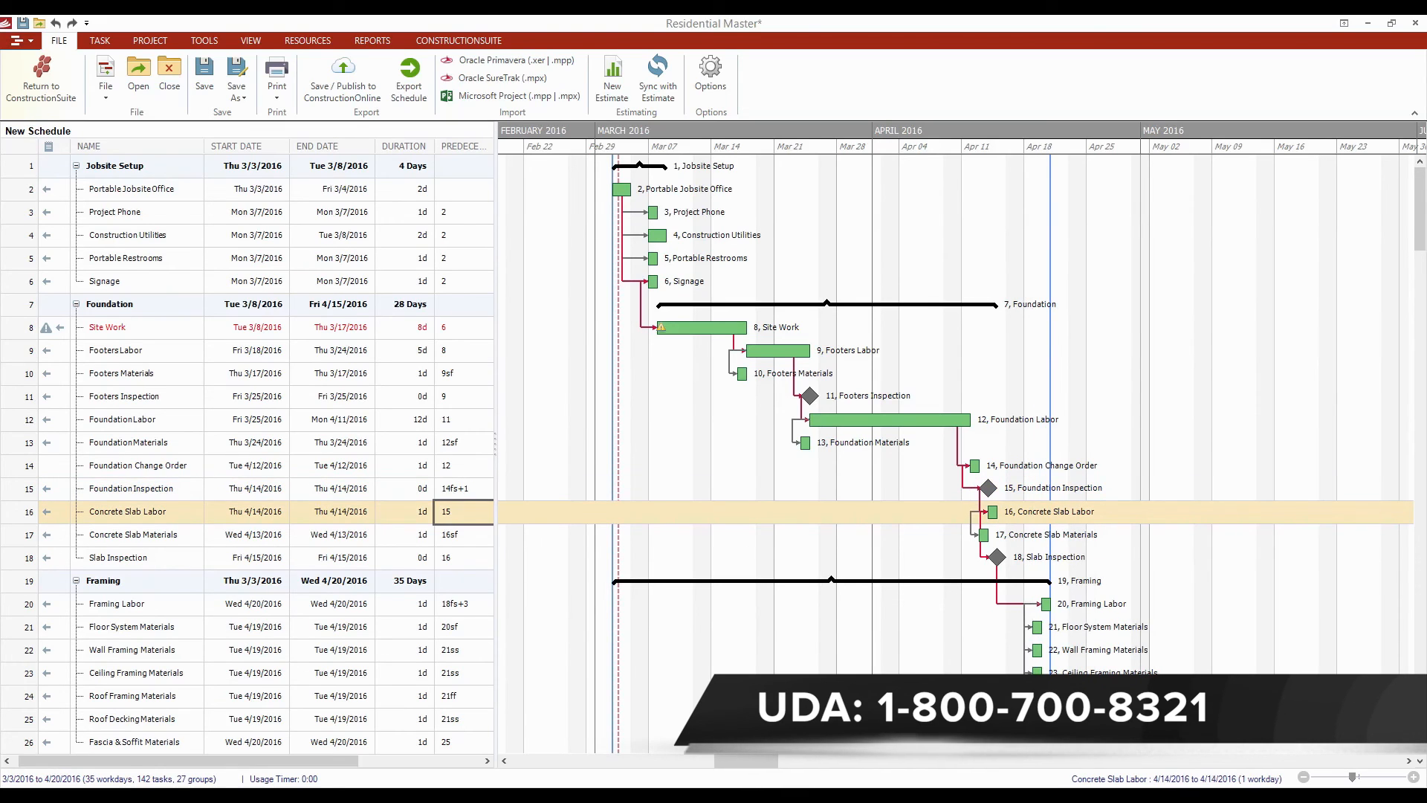
Step: Set the duration of the Foundation Change Order task to 2 days
{"action": "left_click", "coordinate": [405, 466]}
{"action": "left_click", "coordinate": [405, 466]}
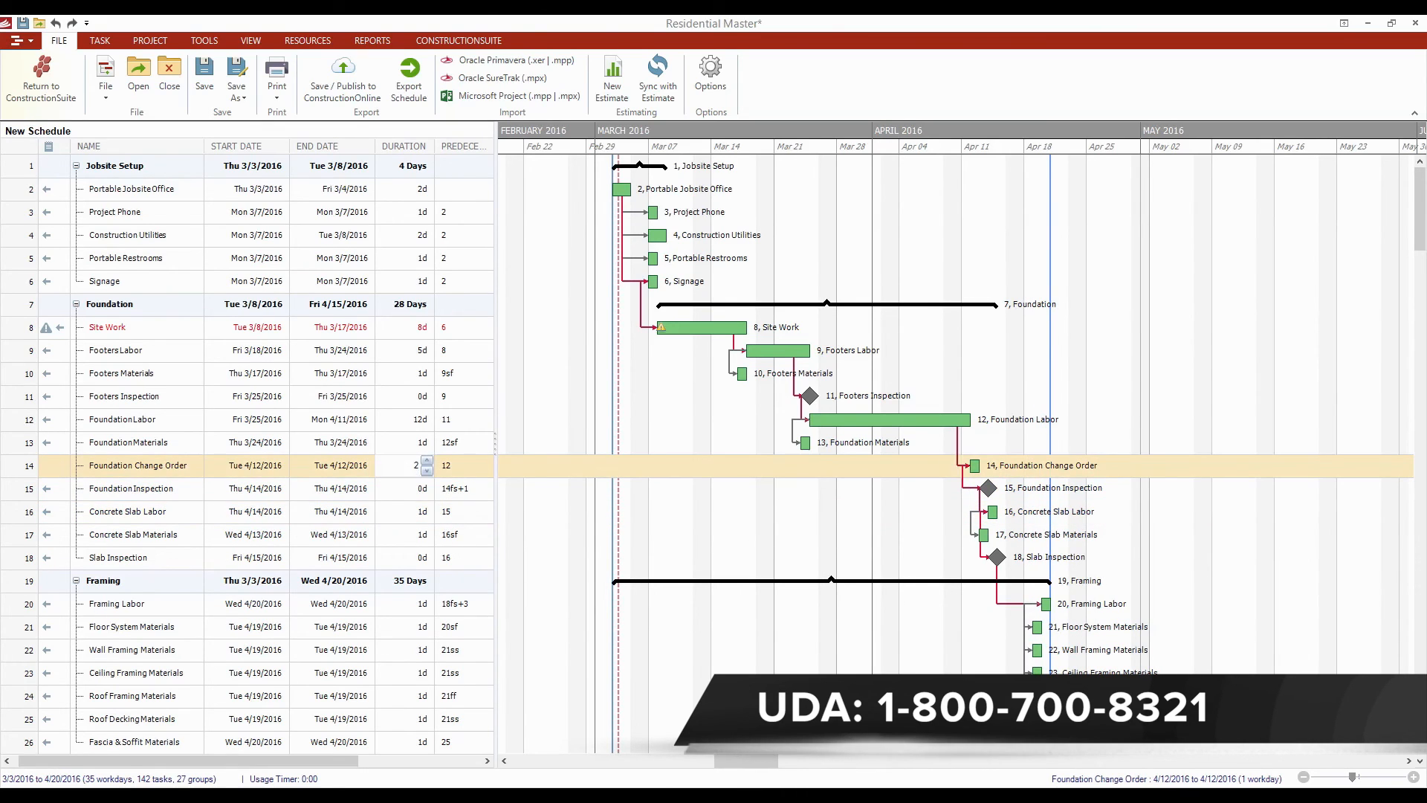
{"action": "type", "text": "2"}
{"action": "key", "text": "Return"}
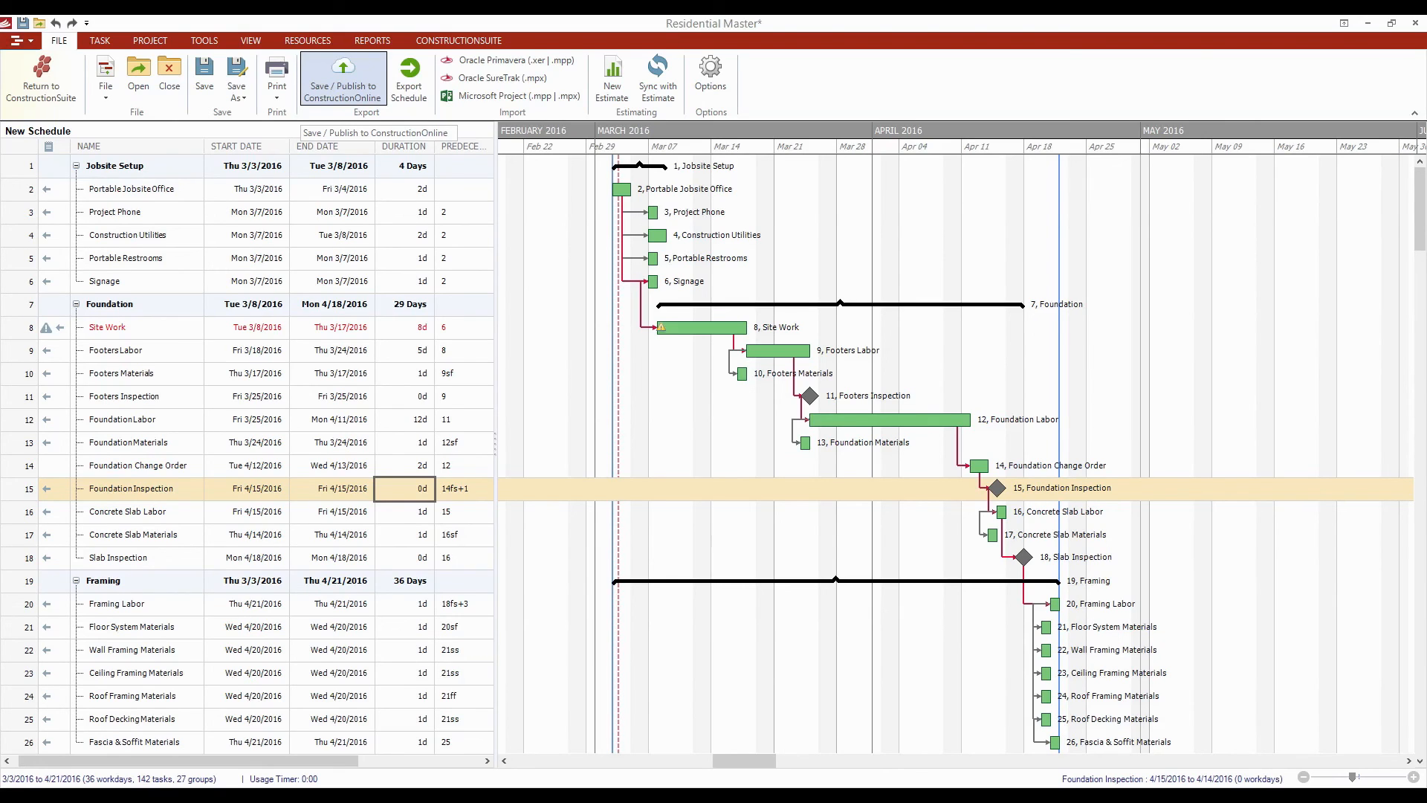
Step: Examine the schedule's print options and available export formats, and cancel the export
{"action": "left_click", "coordinate": [276, 93]}
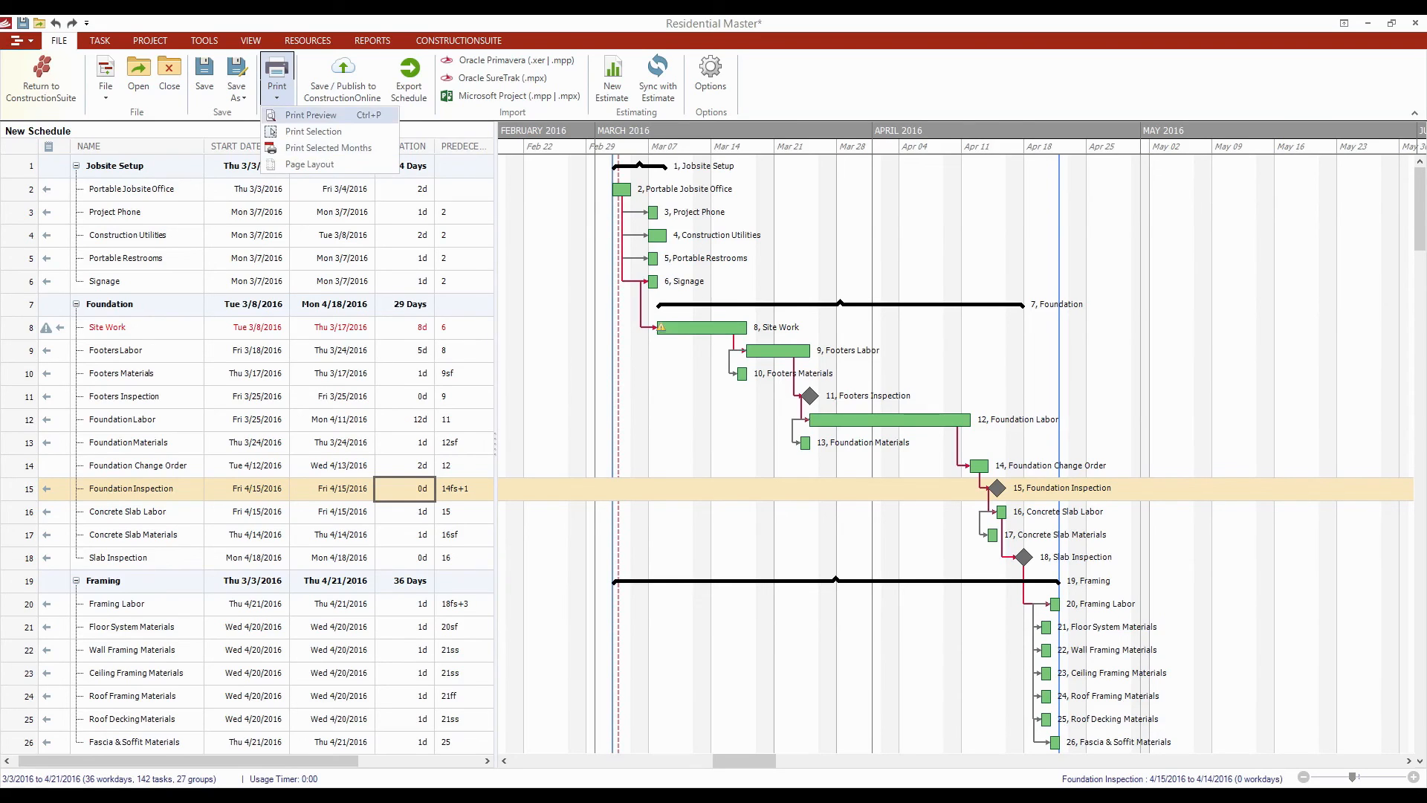
{"action": "left_click", "coordinate": [408, 82]}
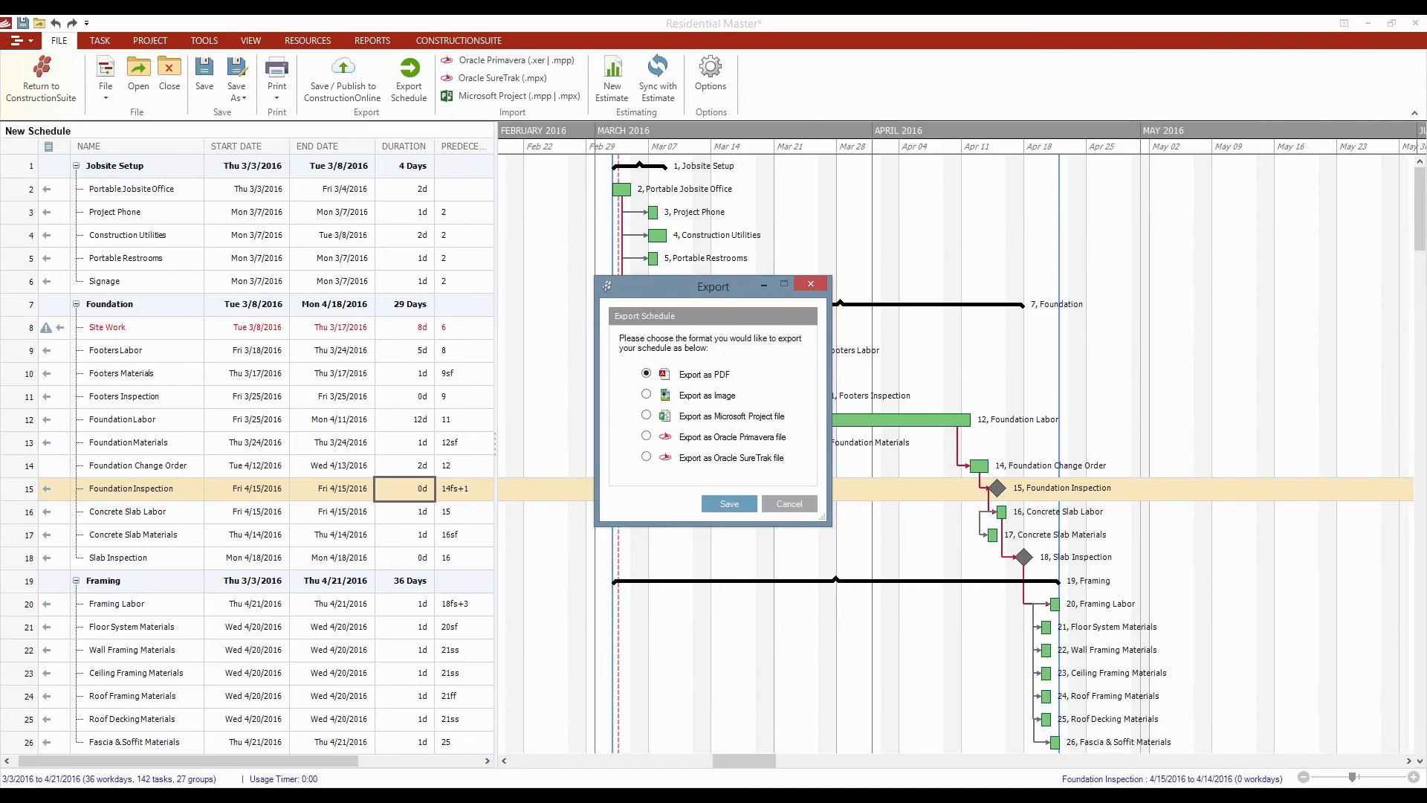
{"action": "left_click", "coordinate": [789, 504]}
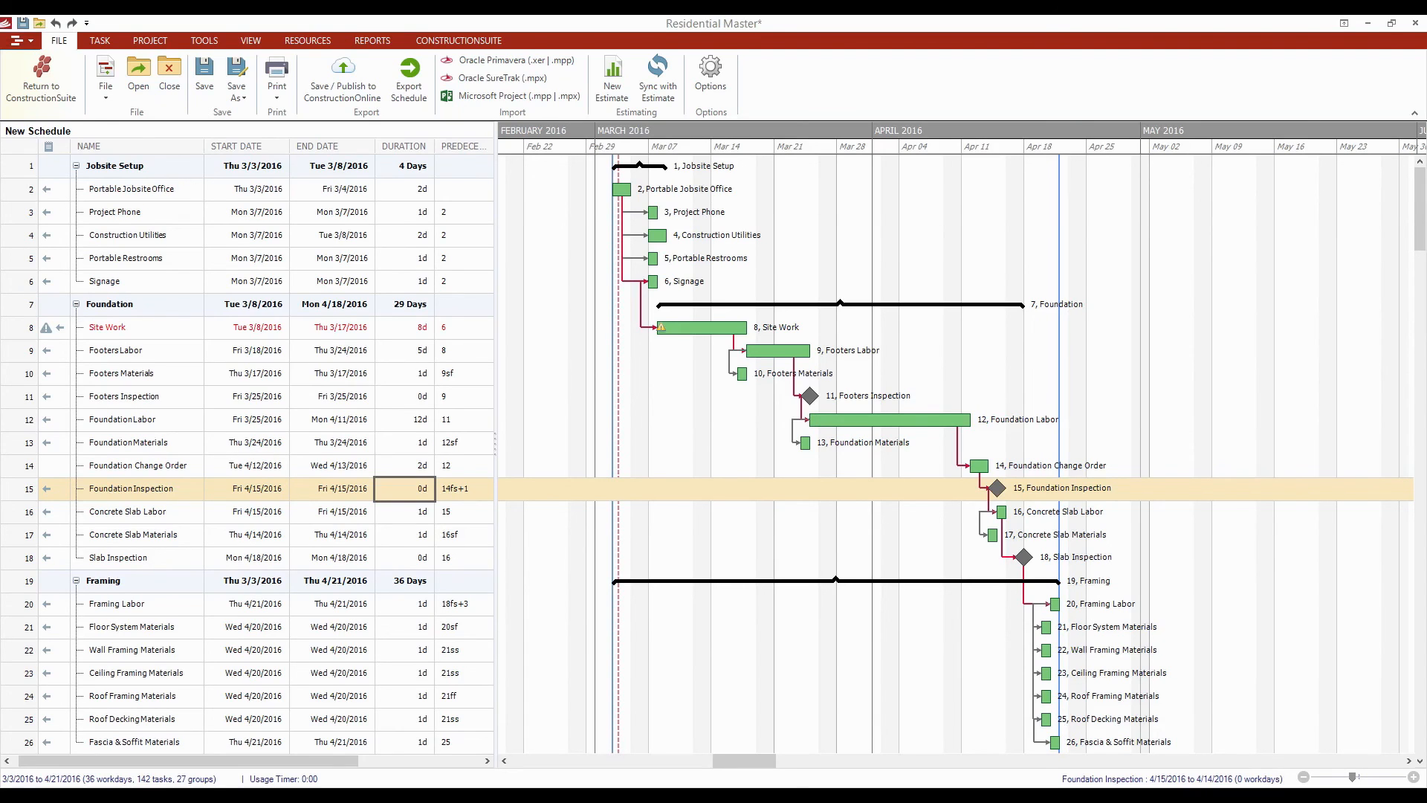
Step: Extend the Site Work bar in the Gantt chart to a duration of 15 days
{"action": "left_click", "coordinate": [703, 328]}
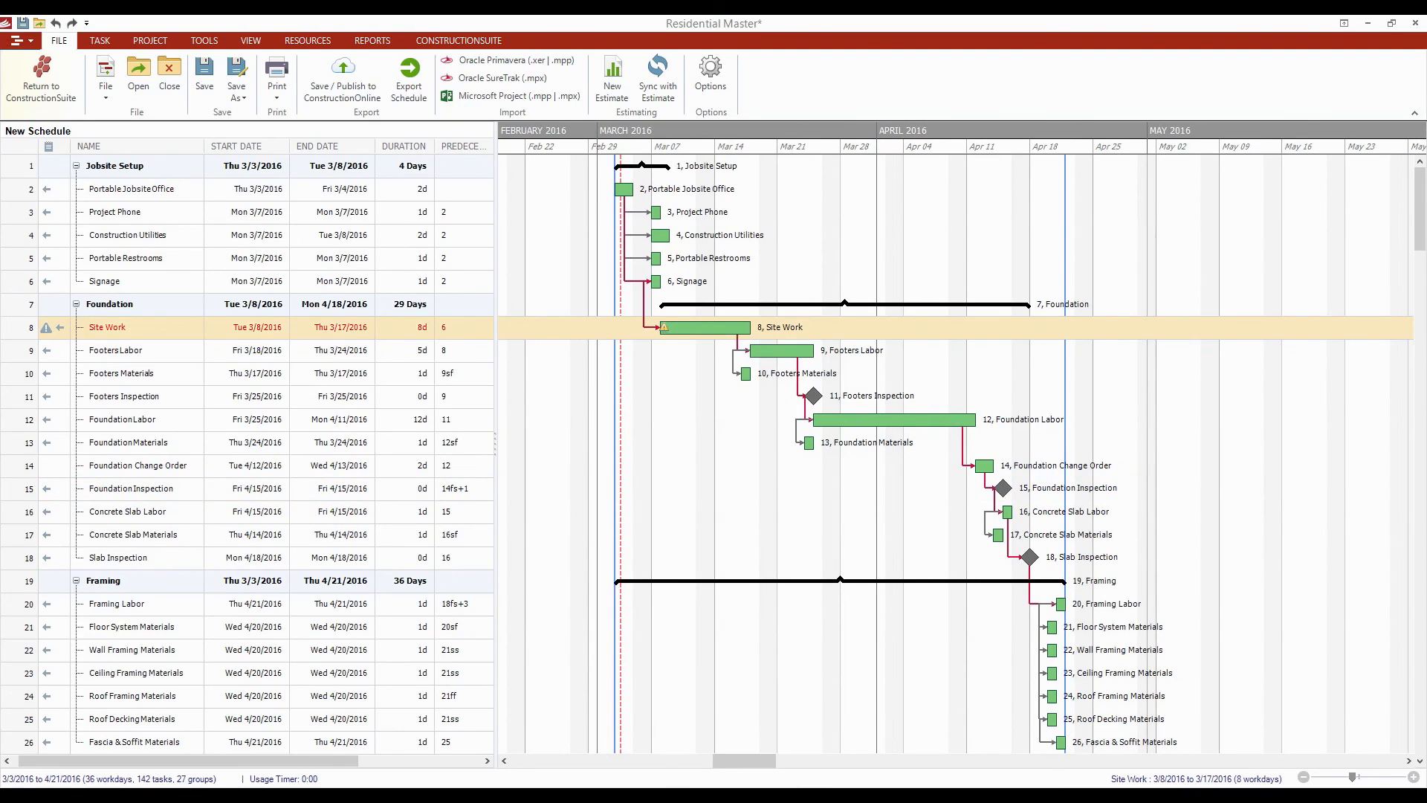
{"action": "left_click_drag", "start_coordinate": [749, 328], "coordinate": [858, 328]}
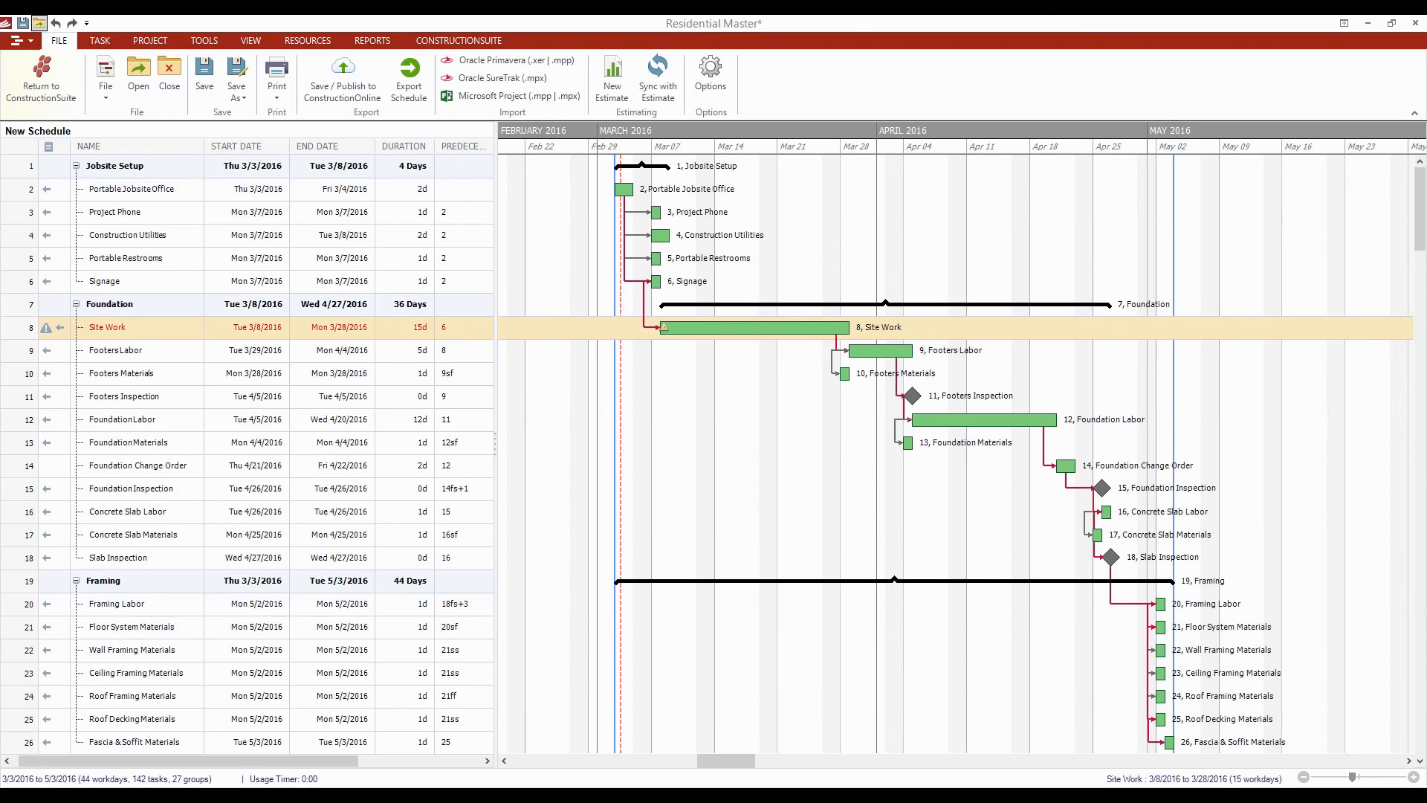
Step: Save the schedule in the Simpson TI project as "Schedule - Simpson TI rev." and make it the primary schedule
{"action": "left_click", "coordinate": [23, 23]}
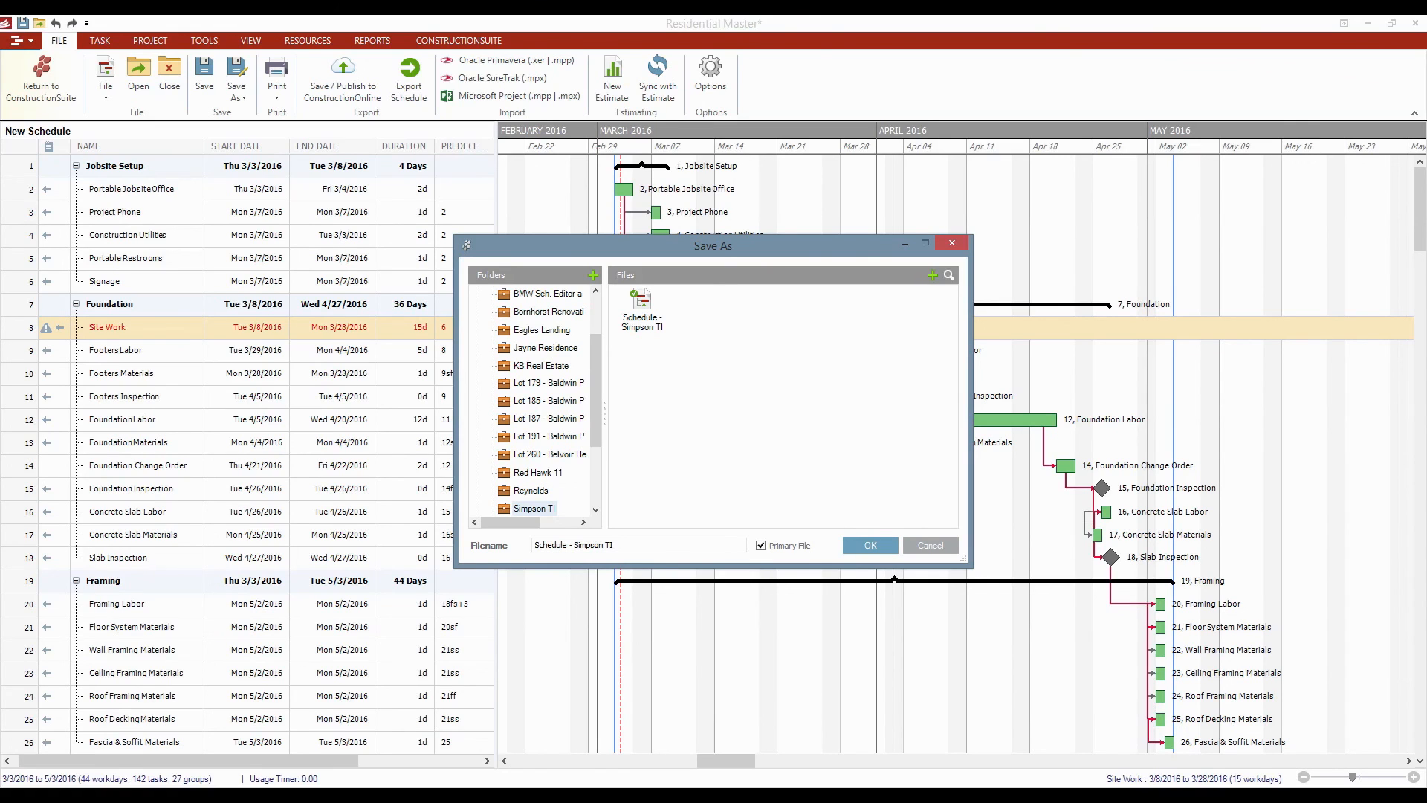
{"action": "type", "text": "rev."}
{"action": "key", "text": "Return"}
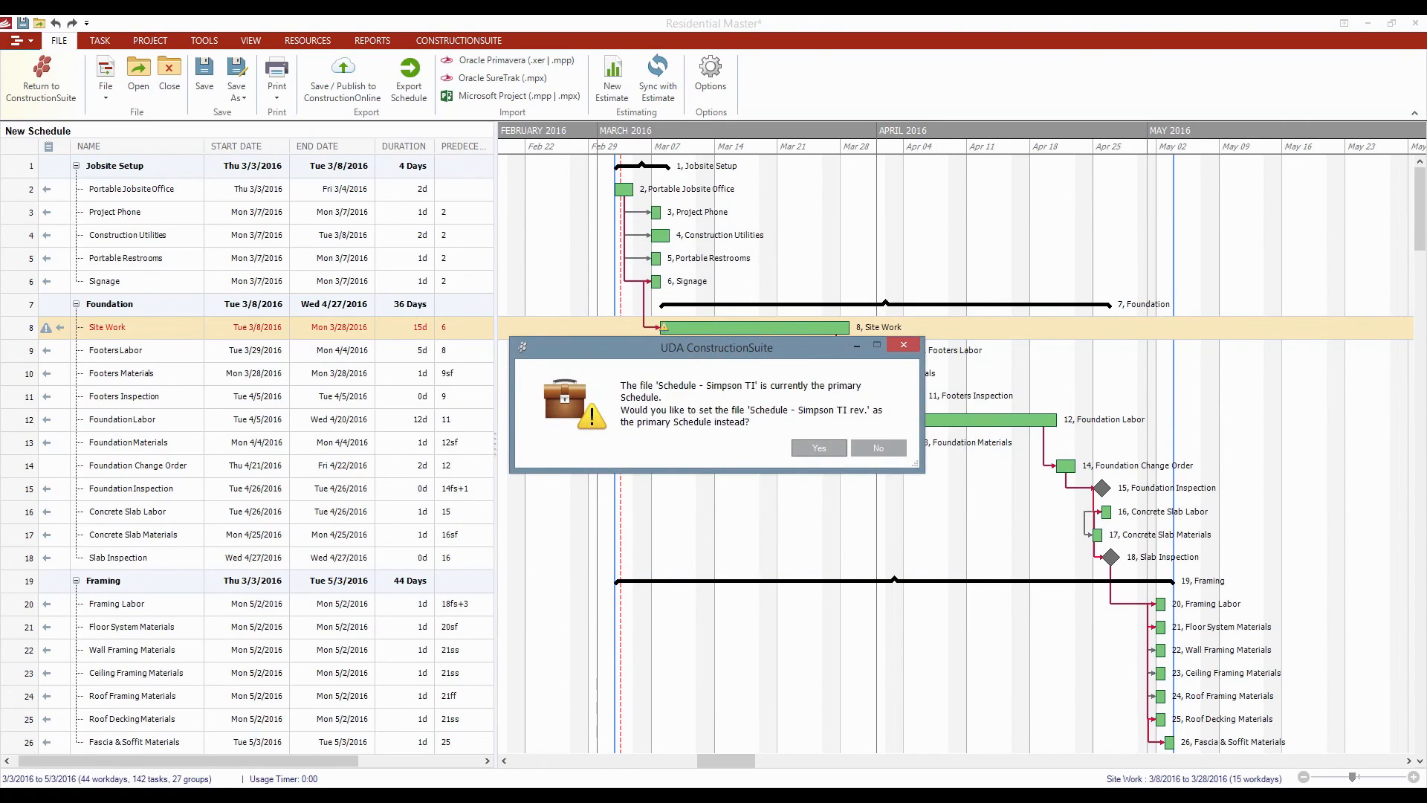
{"action": "key", "text": "Return"}
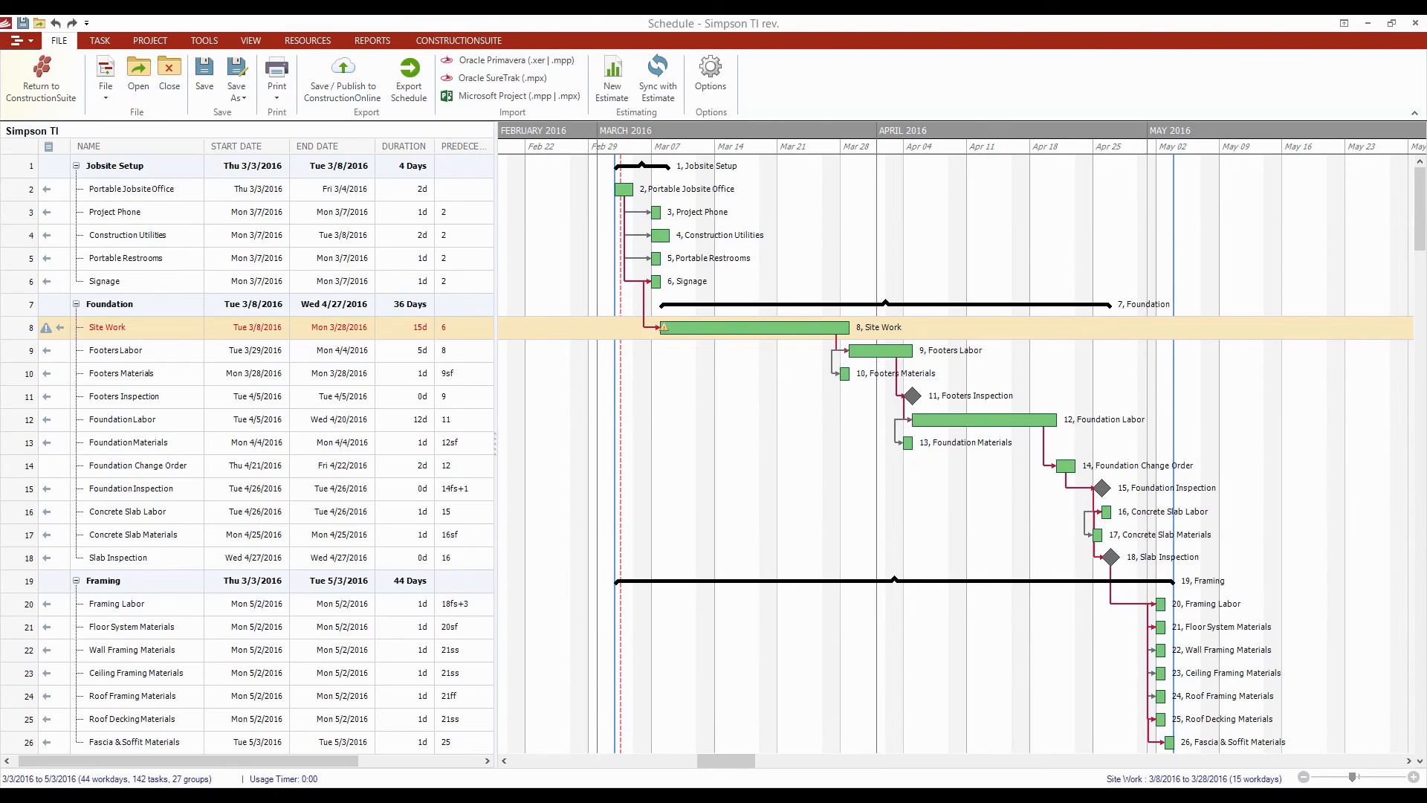
Step: Switch to the UDA ConstructionSuite main window, examine the product and version information, and close it
{"action": "mouse_move", "coordinate": [612, 795]}
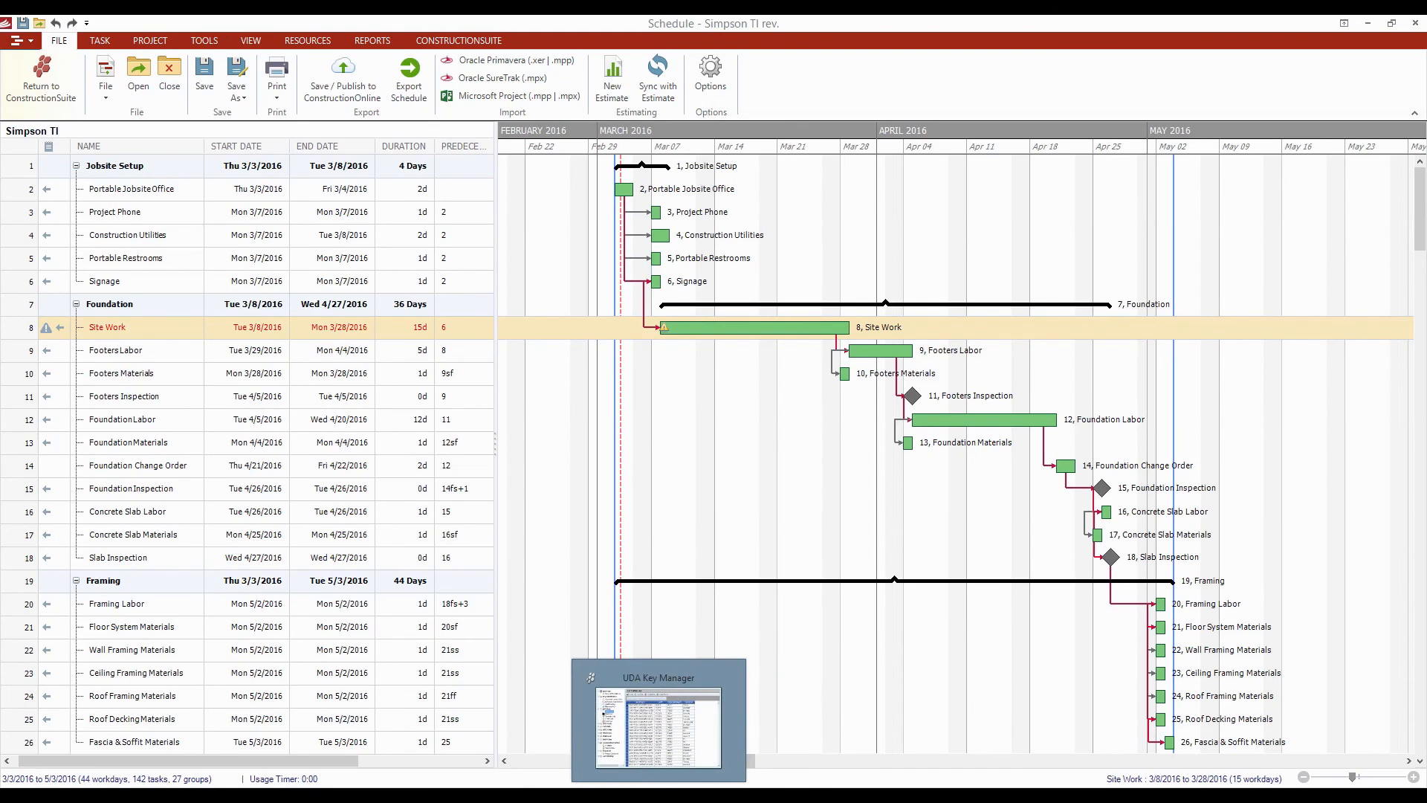
{"action": "left_click", "coordinate": [658, 795]}
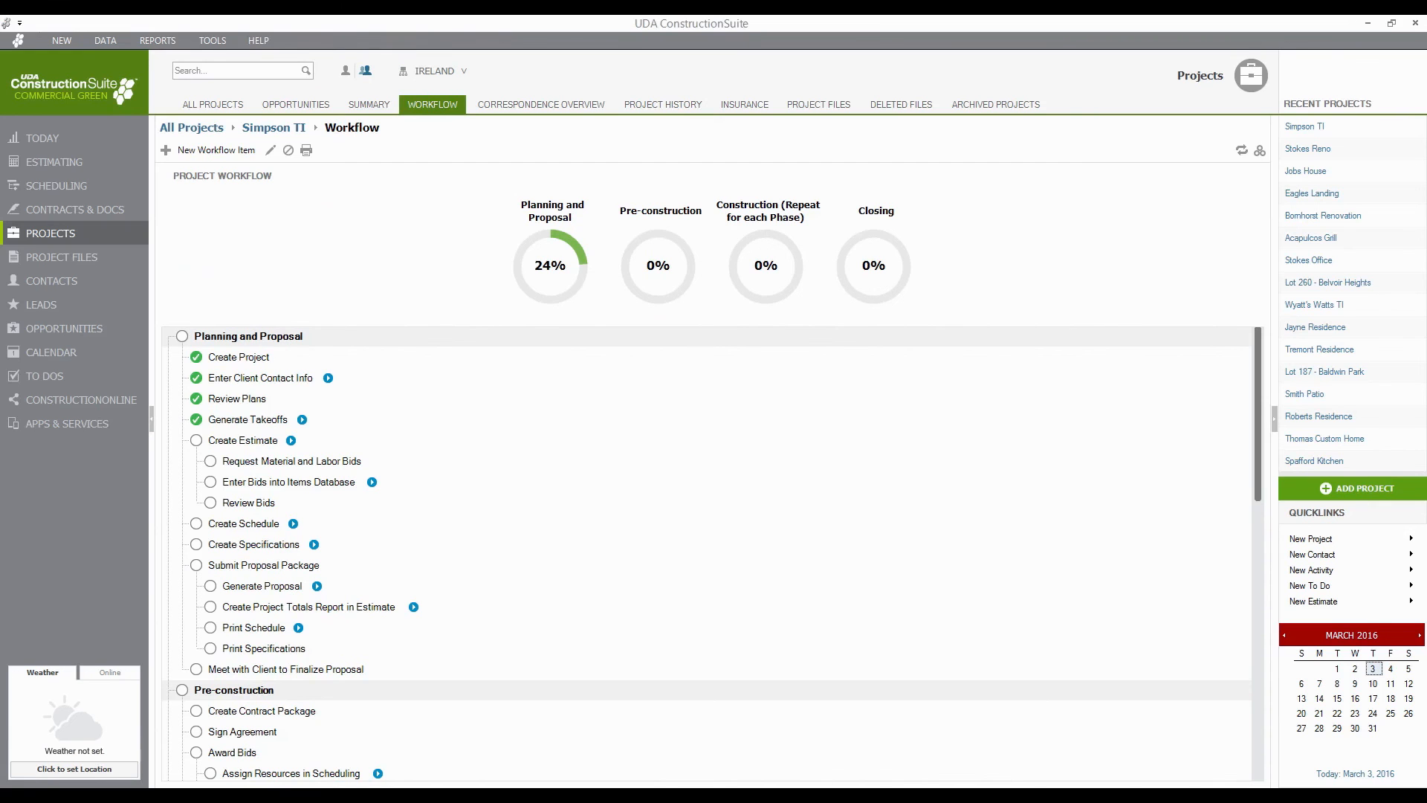
{"action": "left_click", "coordinate": [258, 41]}
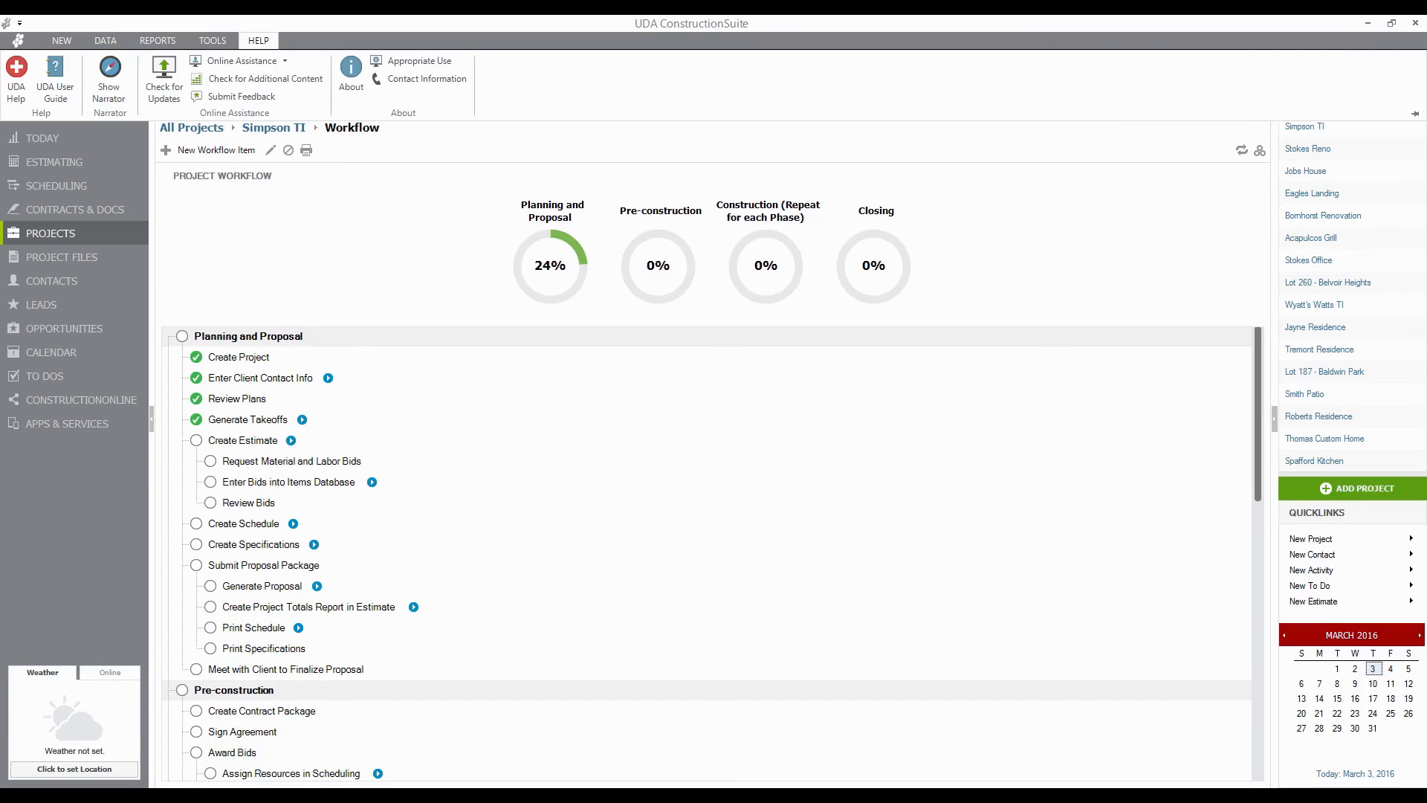
{"action": "left_click", "coordinate": [351, 79]}
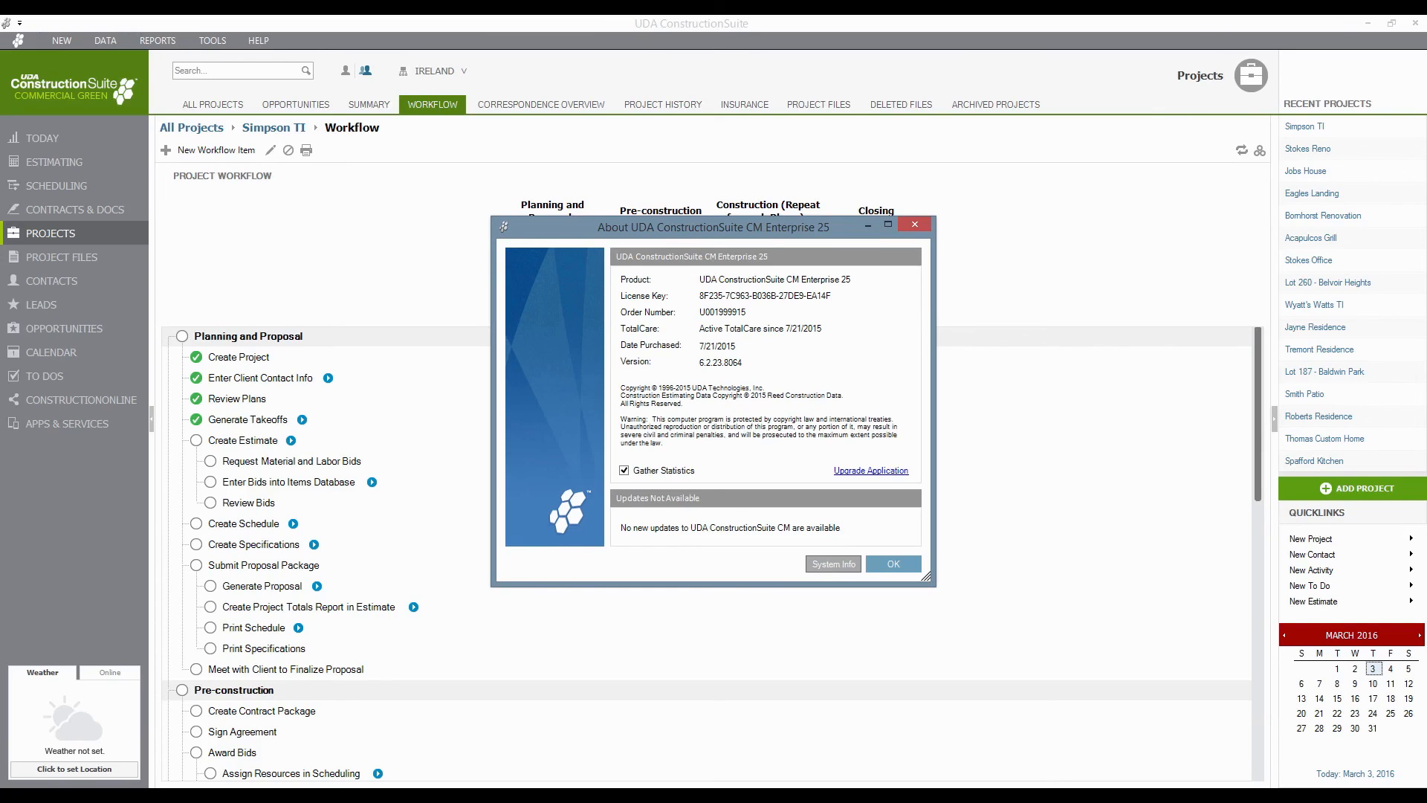
{"action": "left_click", "coordinate": [894, 564]}
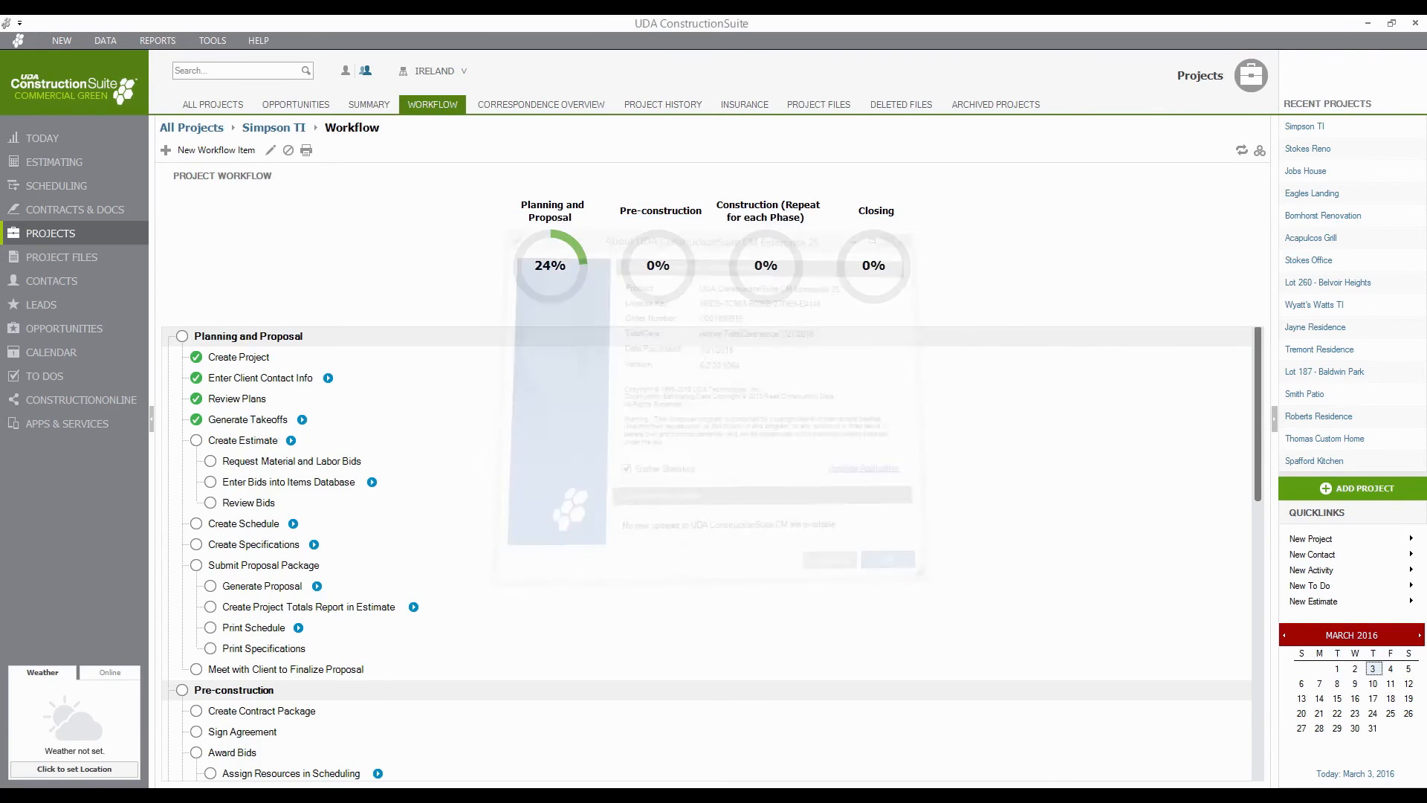